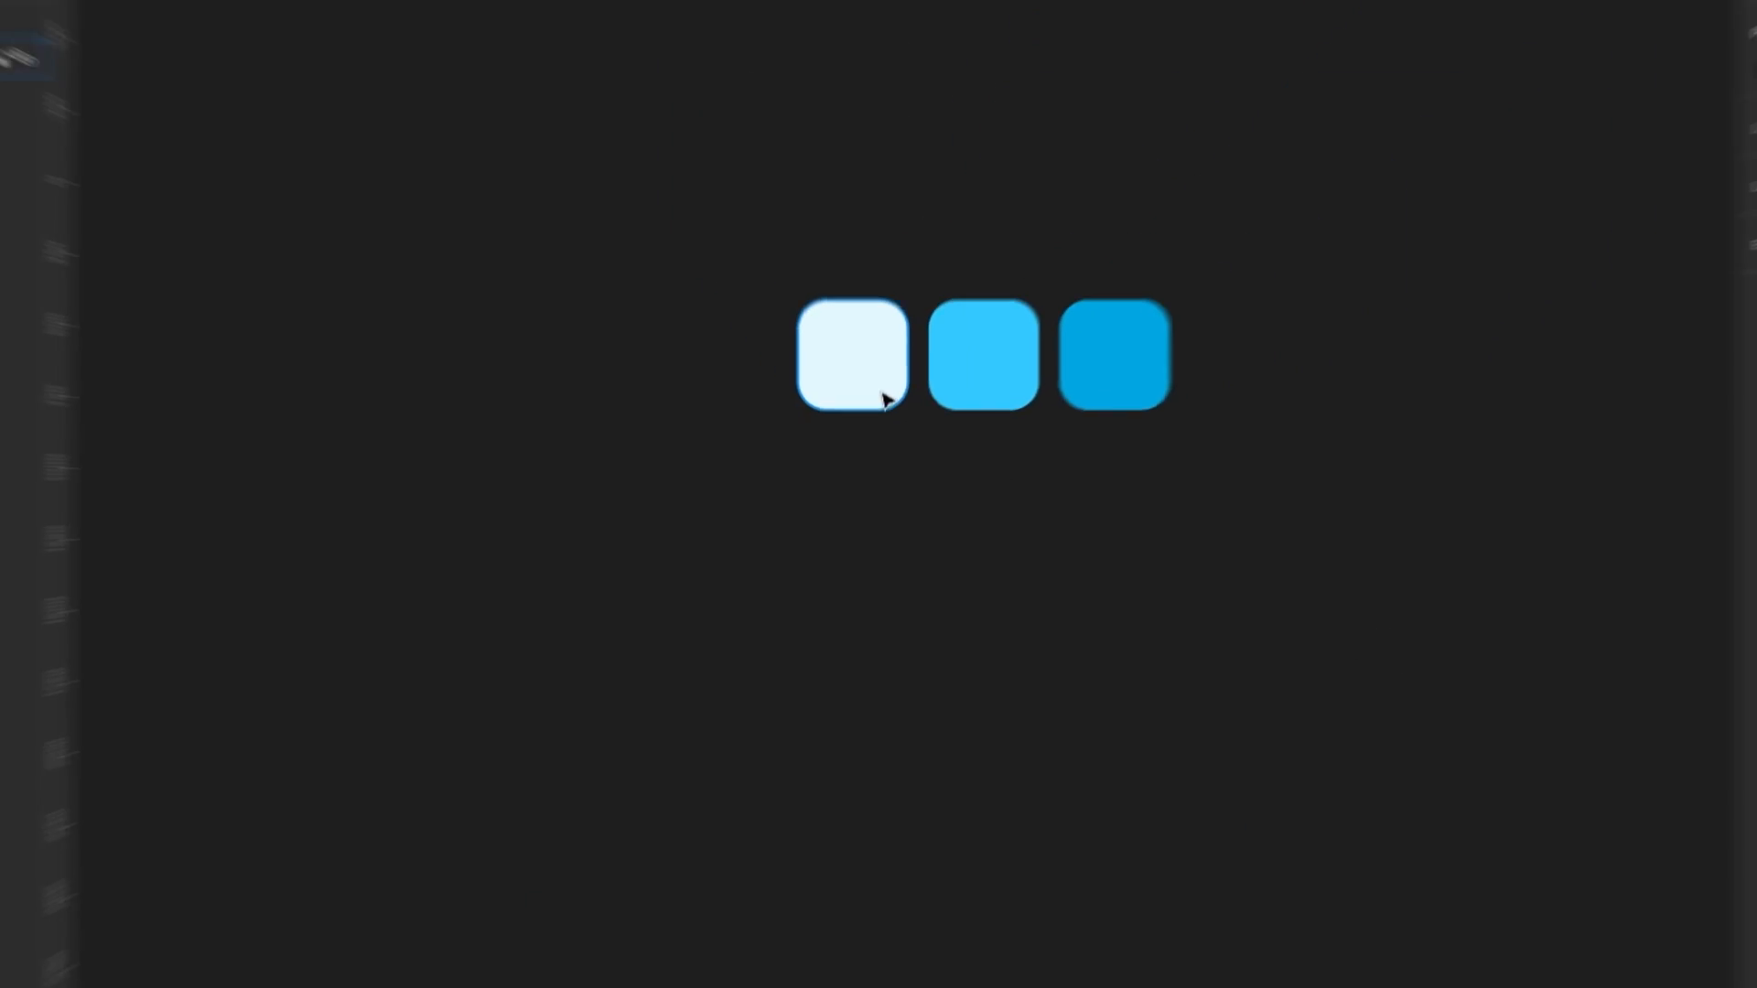
Inspect the fill hex codes of the three blue colour swatches
click(1558, 383)
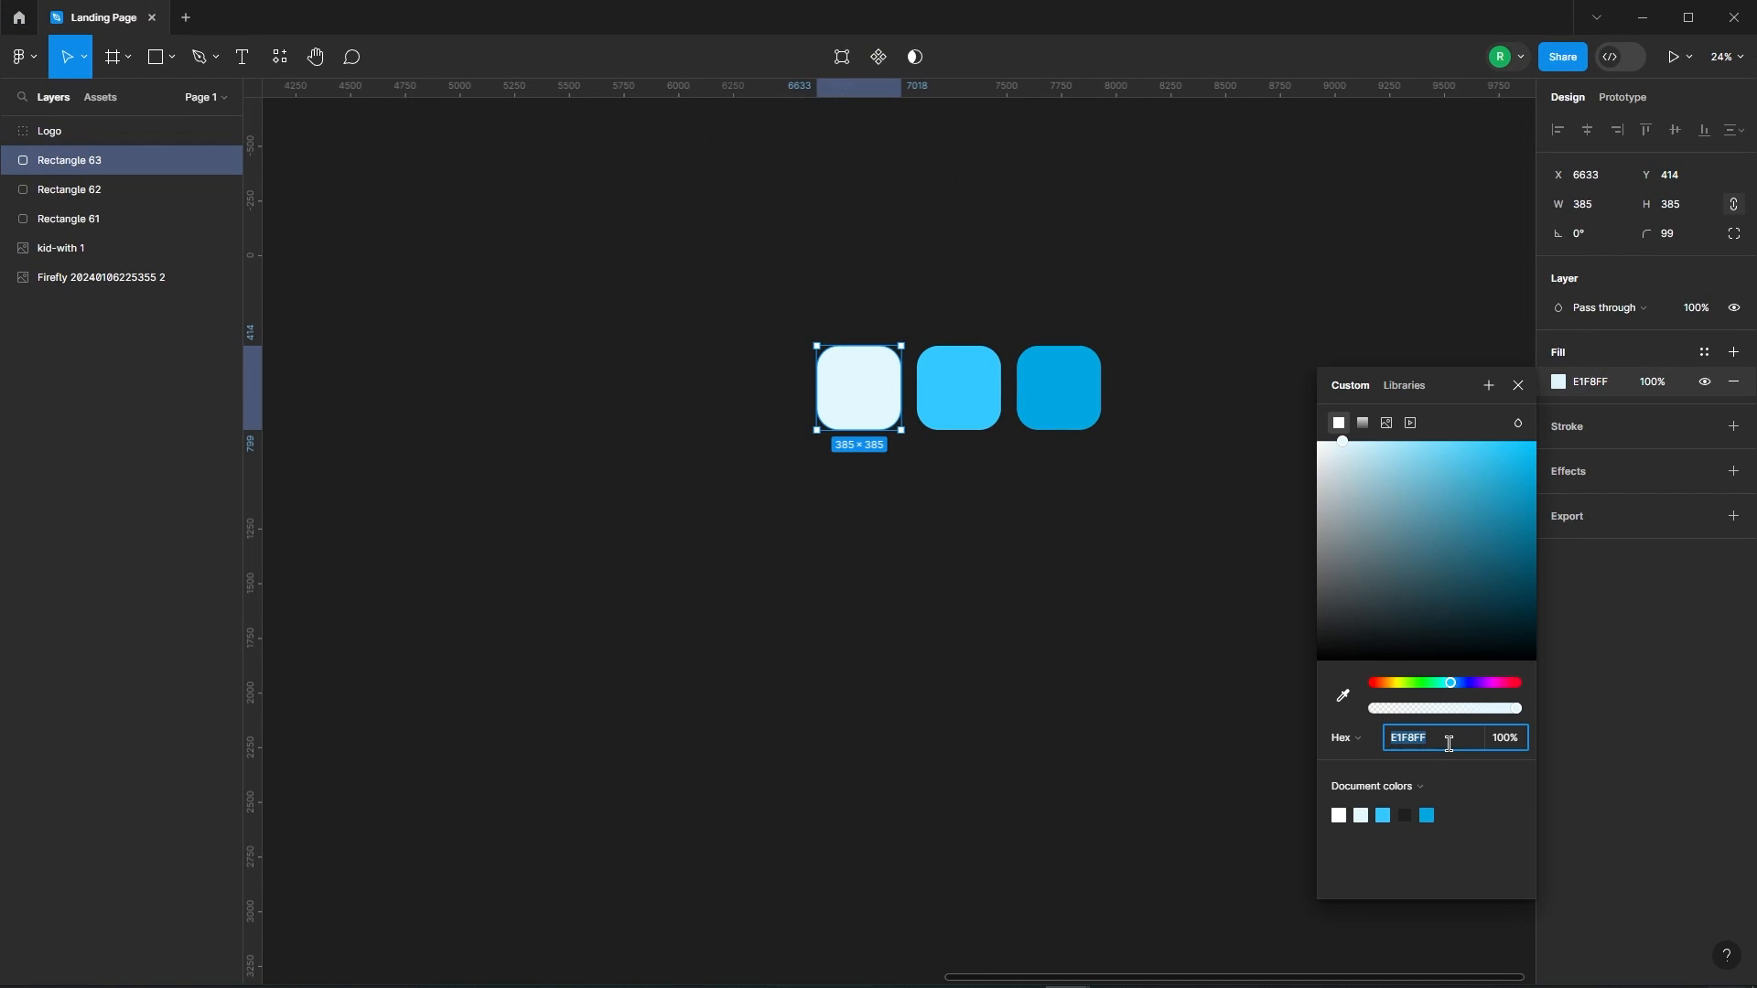
click(953, 419)
click(1561, 384)
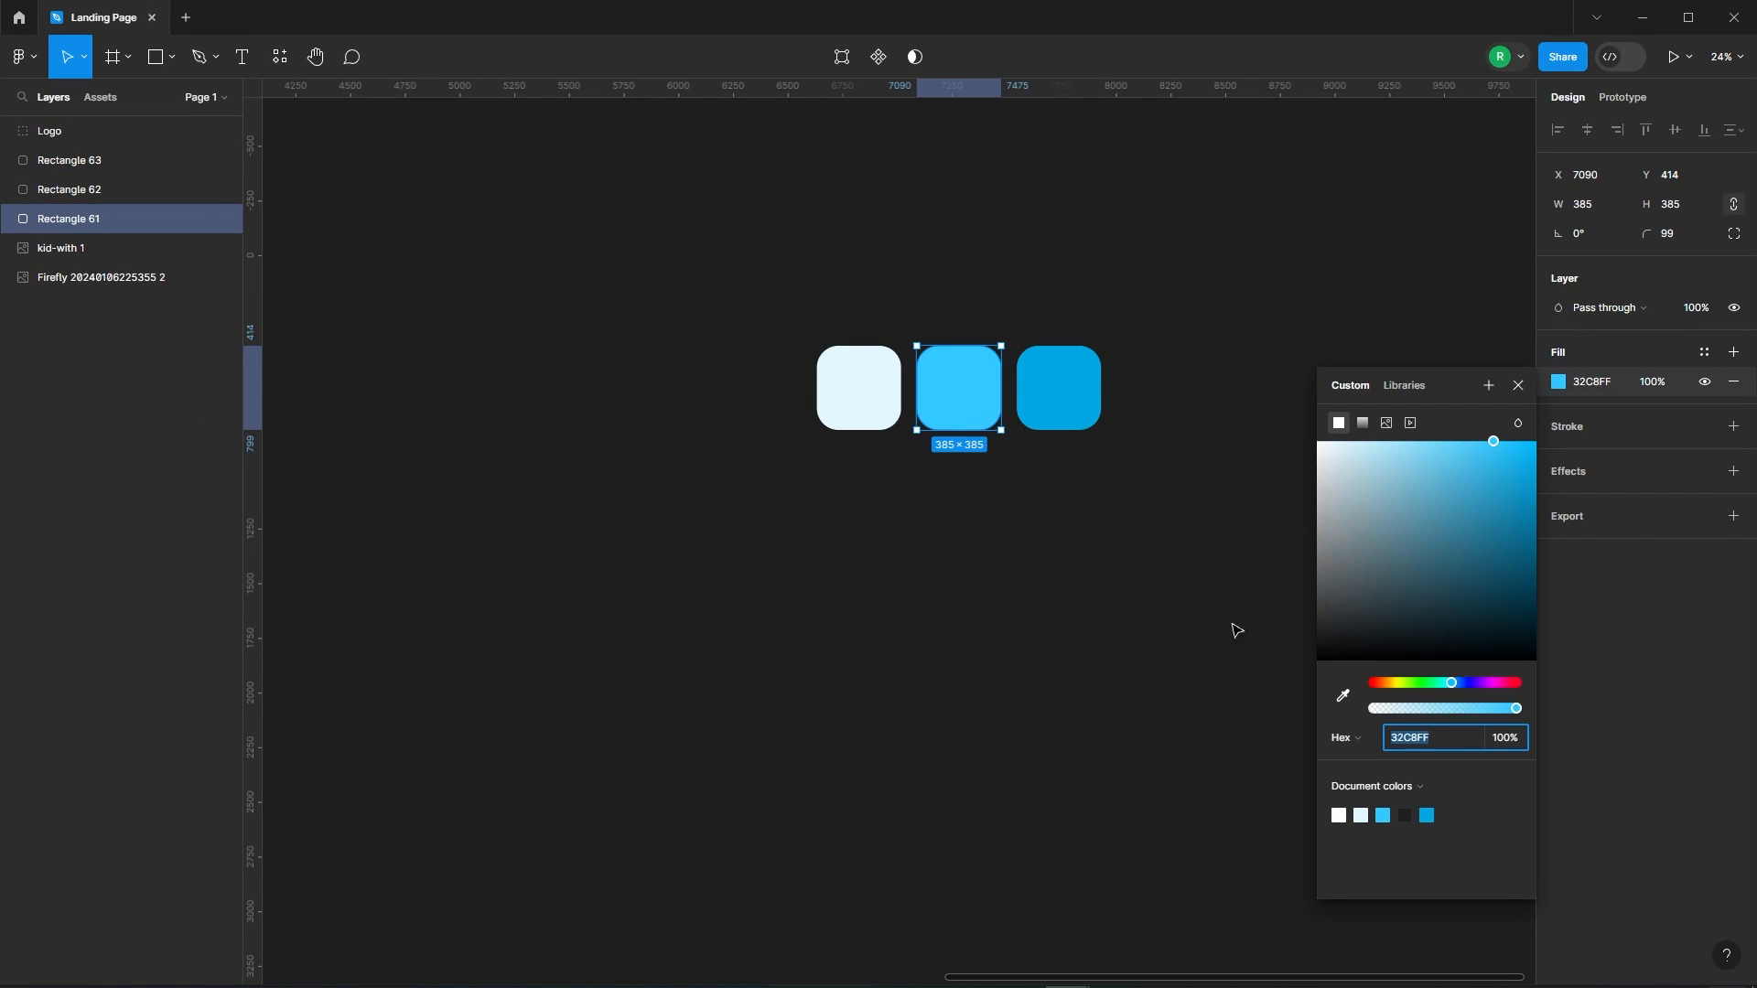
click(1092, 370)
click(1560, 383)
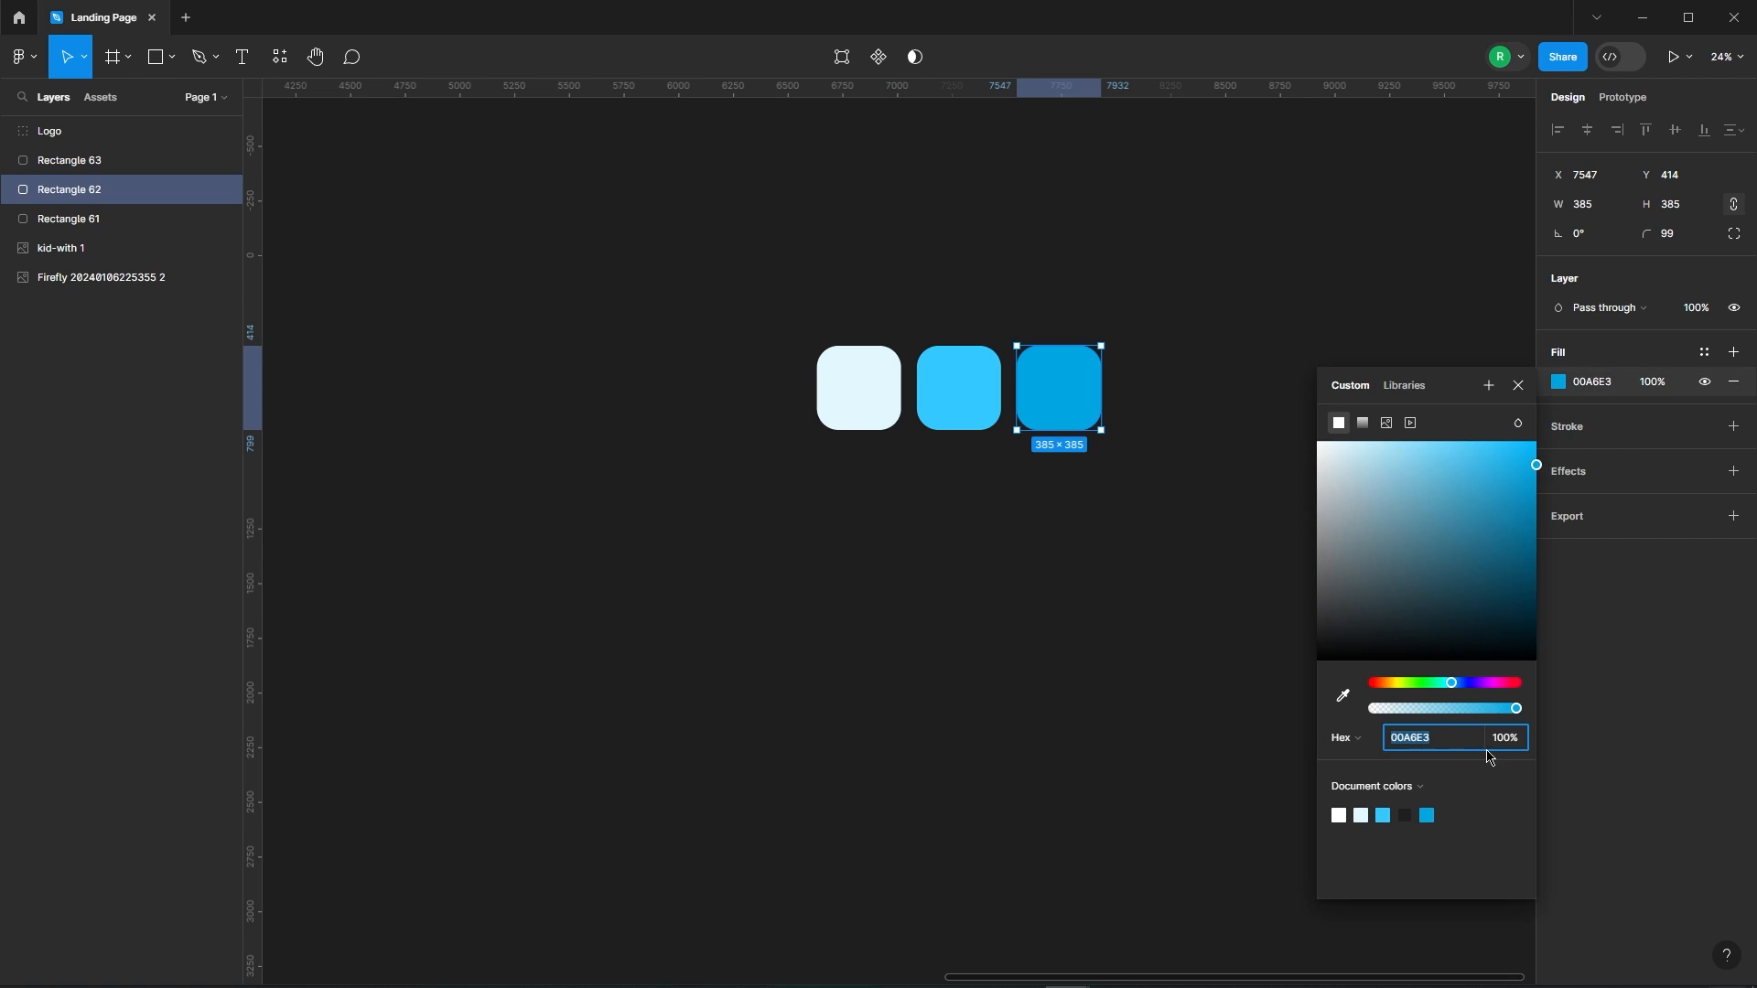
click(1134, 582)
Review the background image, the cut-out kid image and the VR logo group placed on the canvas
scroll(1317, 526, down, 5)
scroll(540, 526, up, 4)
drag(961, 687, 1016, 728)
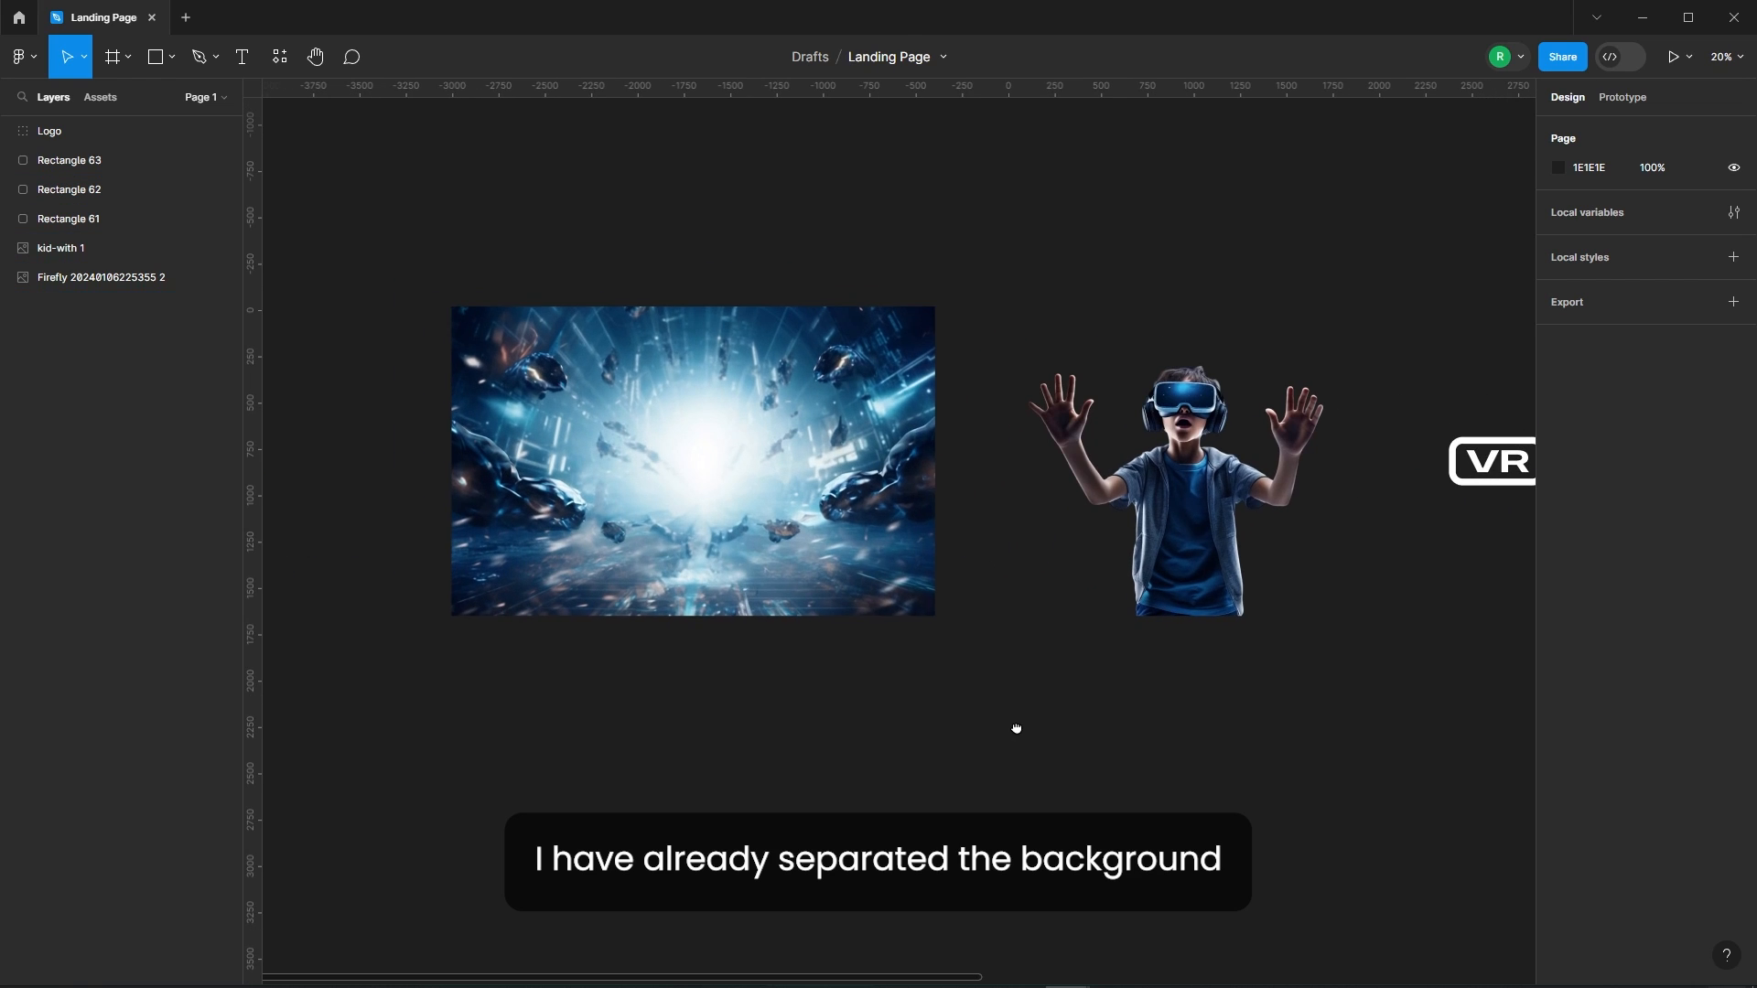
click(861, 549)
click(1292, 540)
click(674, 455)
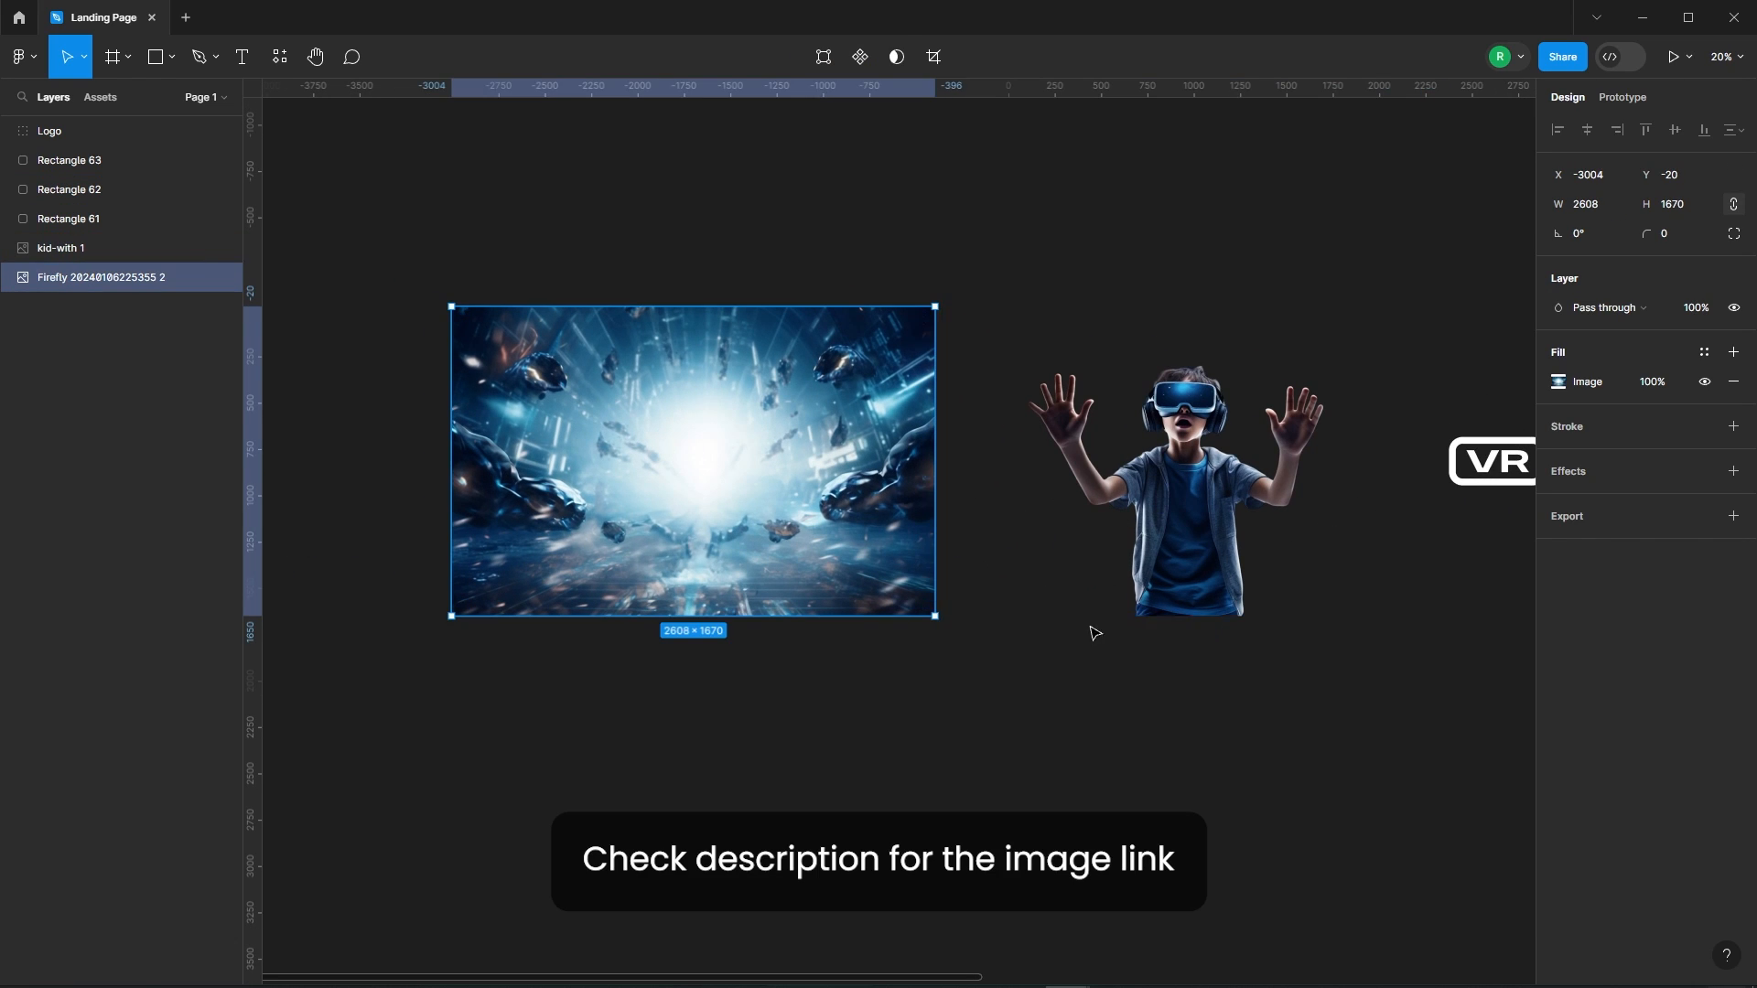
click(1095, 634)
scroll(1439, 557, down, 2)
click(1299, 490)
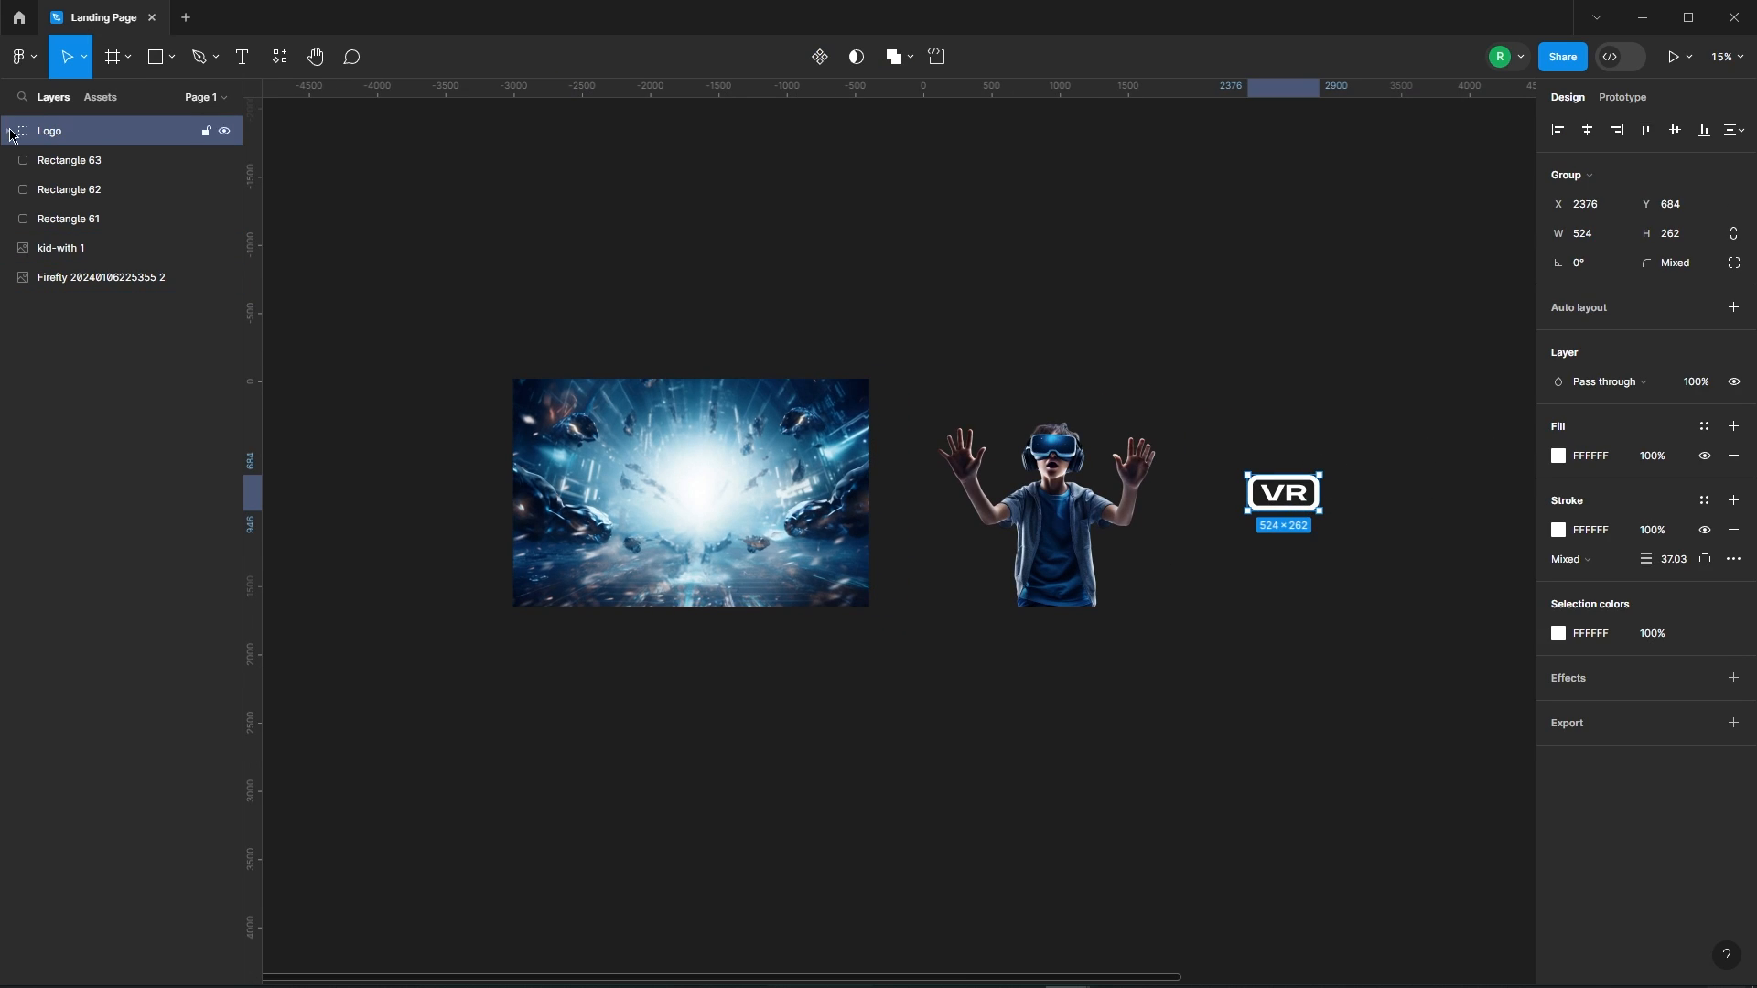
click(1050, 238)
scroll(644, 349, down, 4)
scroll(393, 143, up, 1)
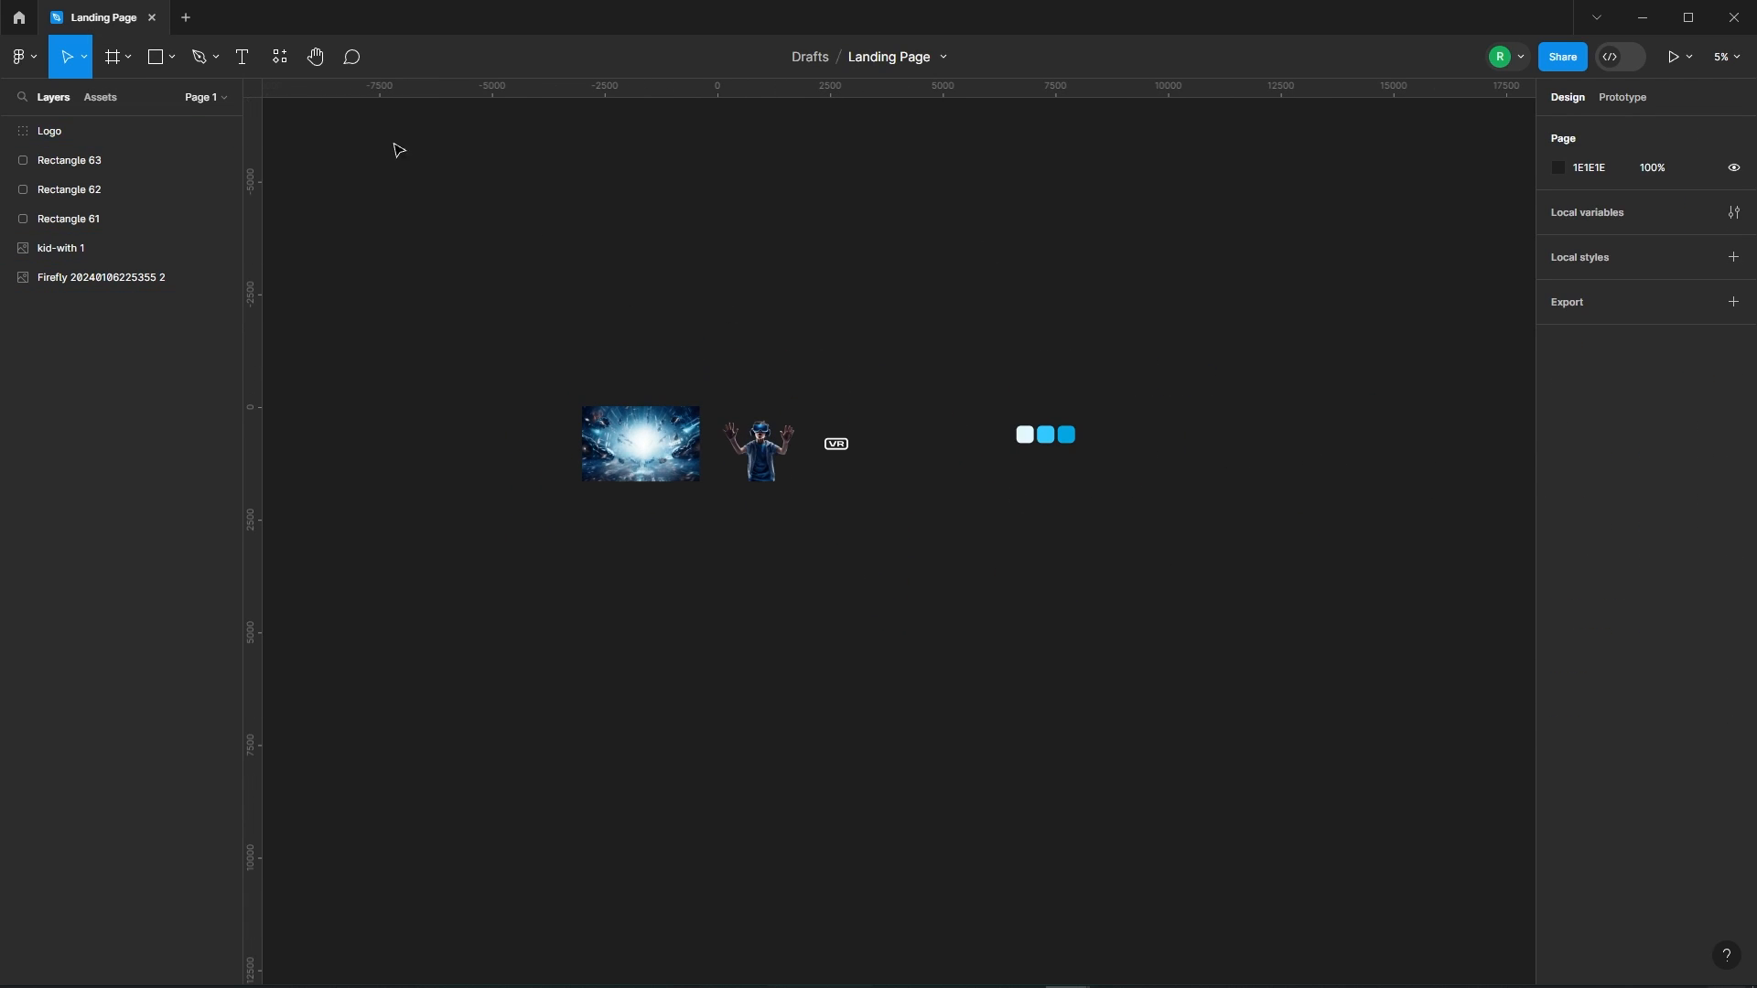
Create a new 1440 × 1024 frame from the Desktop preset
click(113, 57)
click(1583, 337)
scroll(892, 506, up, 4)
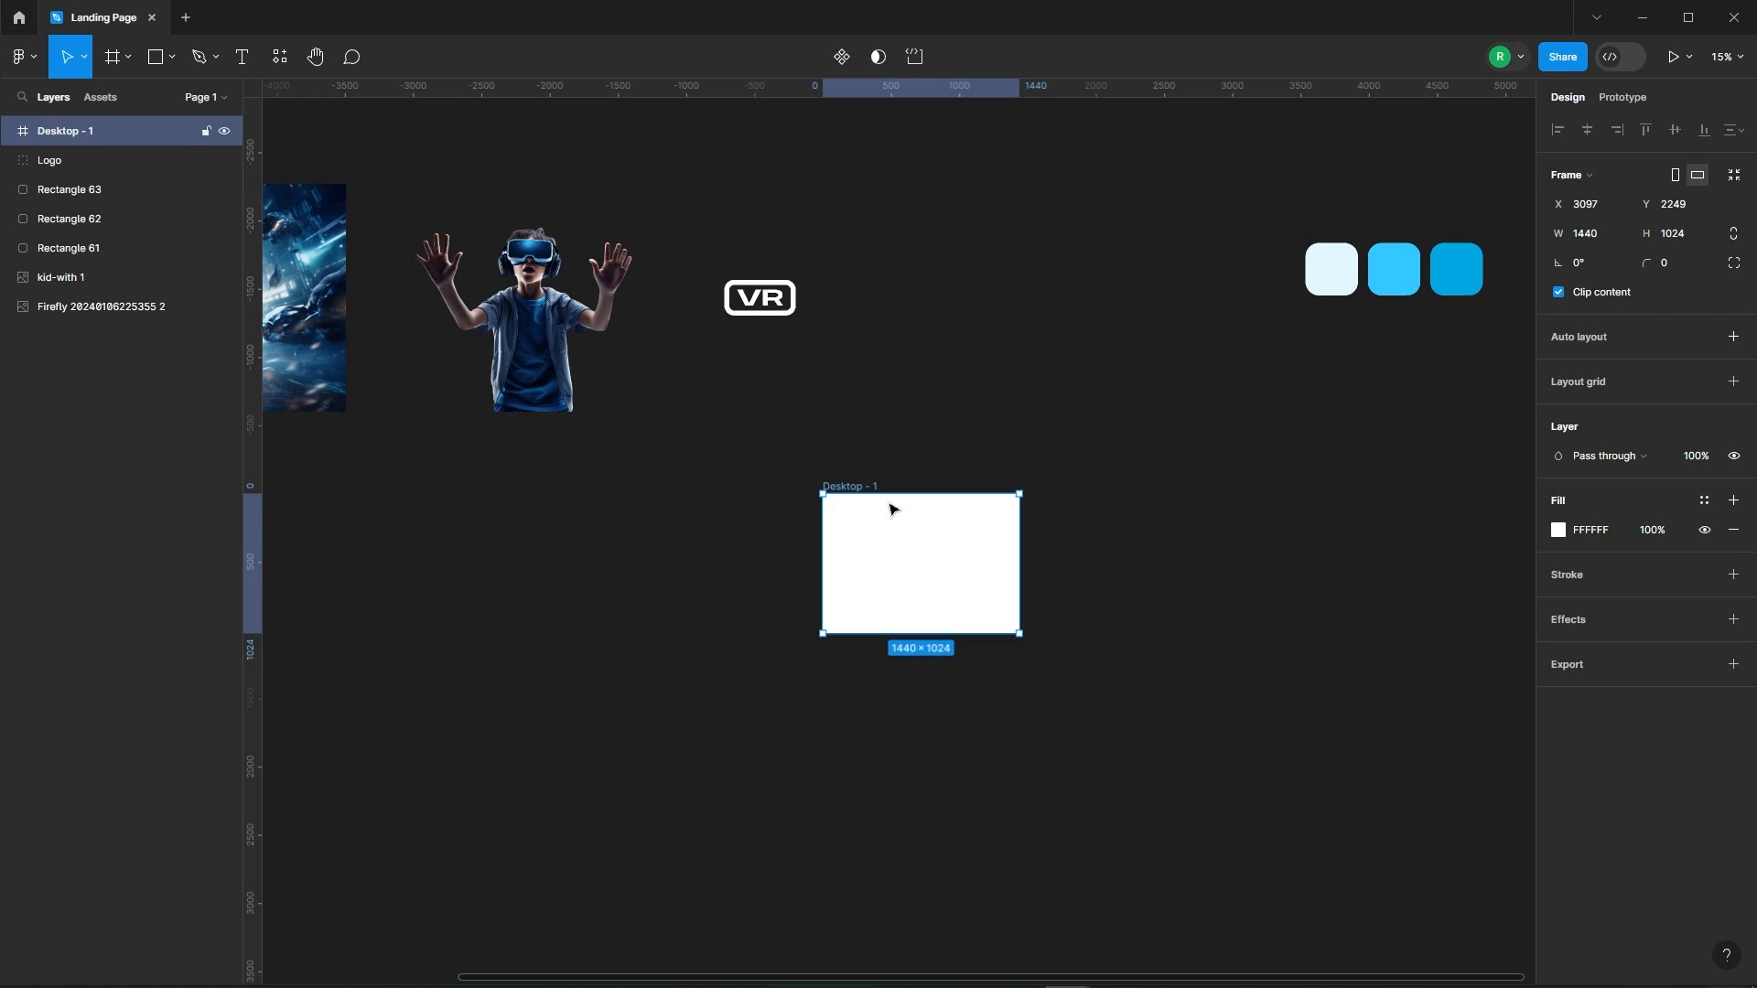
click(936, 421)
Move the blue sci-fi background image into the Desktop frame and scale it down to about 1504 × 964
scroll(1043, 412, down, 2)
scroll(893, 408, up, 1)
drag(439, 391, 993, 595)
scroll(993, 595, up, 2)
scroll(990, 588, up, 4)
drag(1307, 389, 1049, 469)
Center the background image horizontally and vertically in the frame and enlarge it to about 1650 × 1058 so it covers the frame
click(1587, 136)
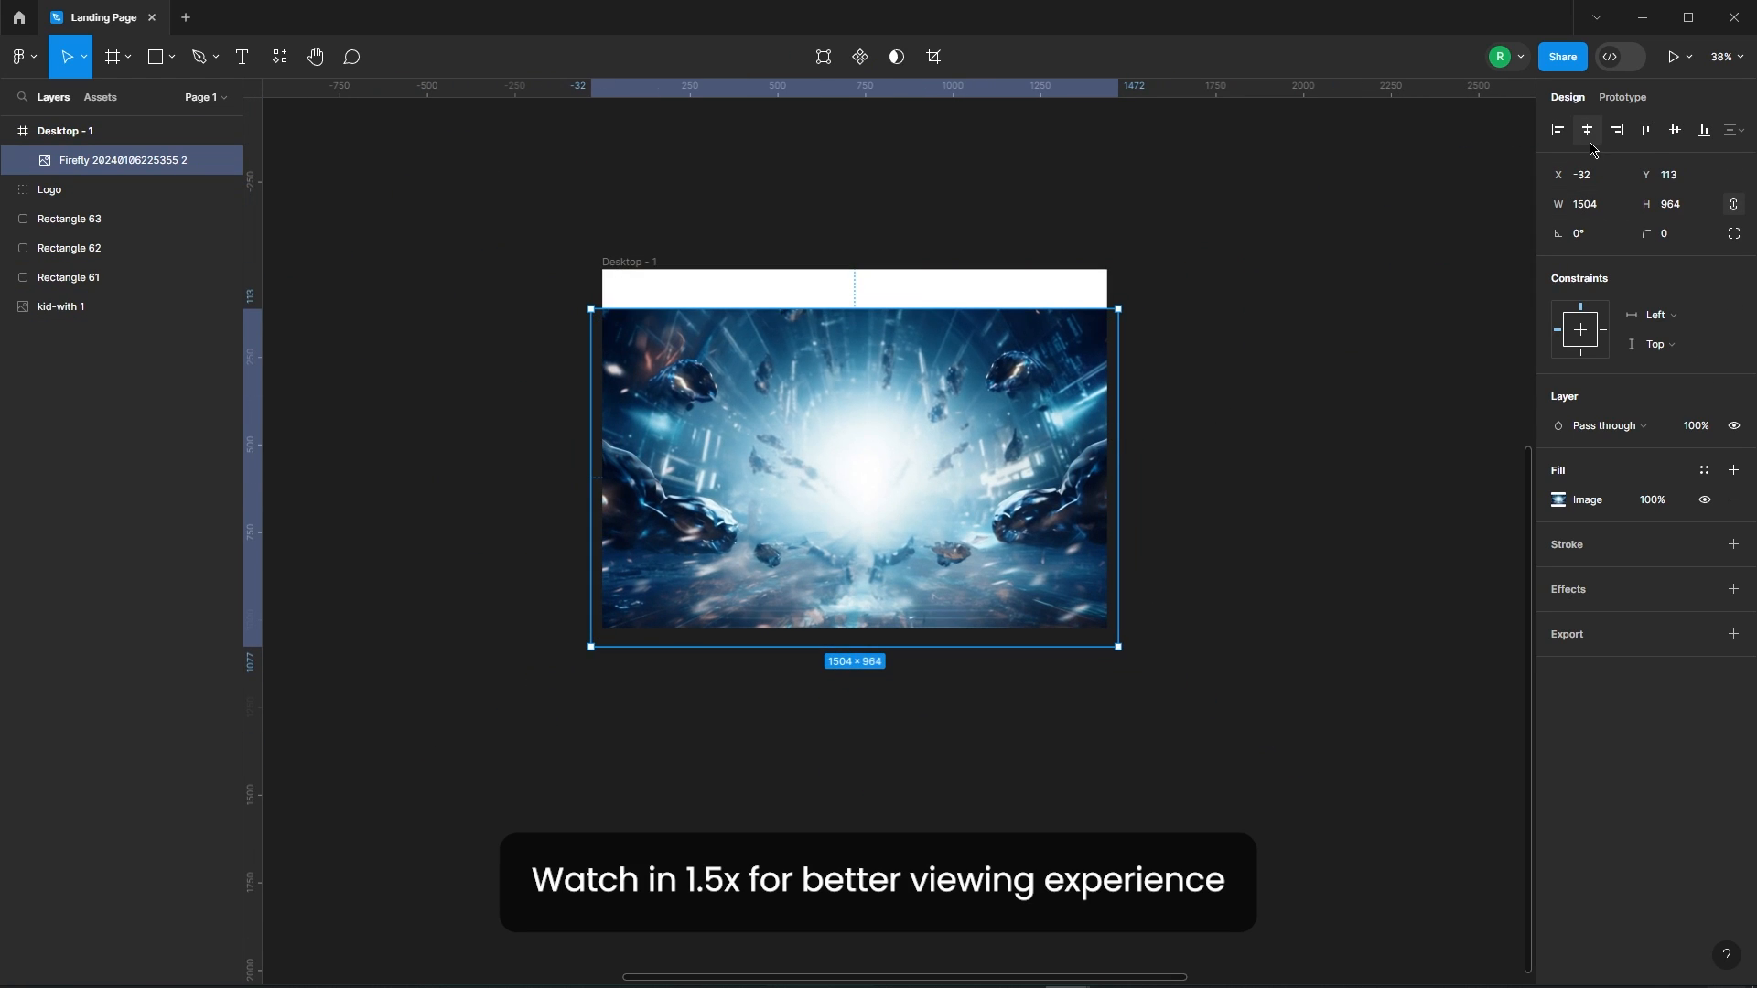
click(1671, 134)
drag(1108, 412, 1144, 384)
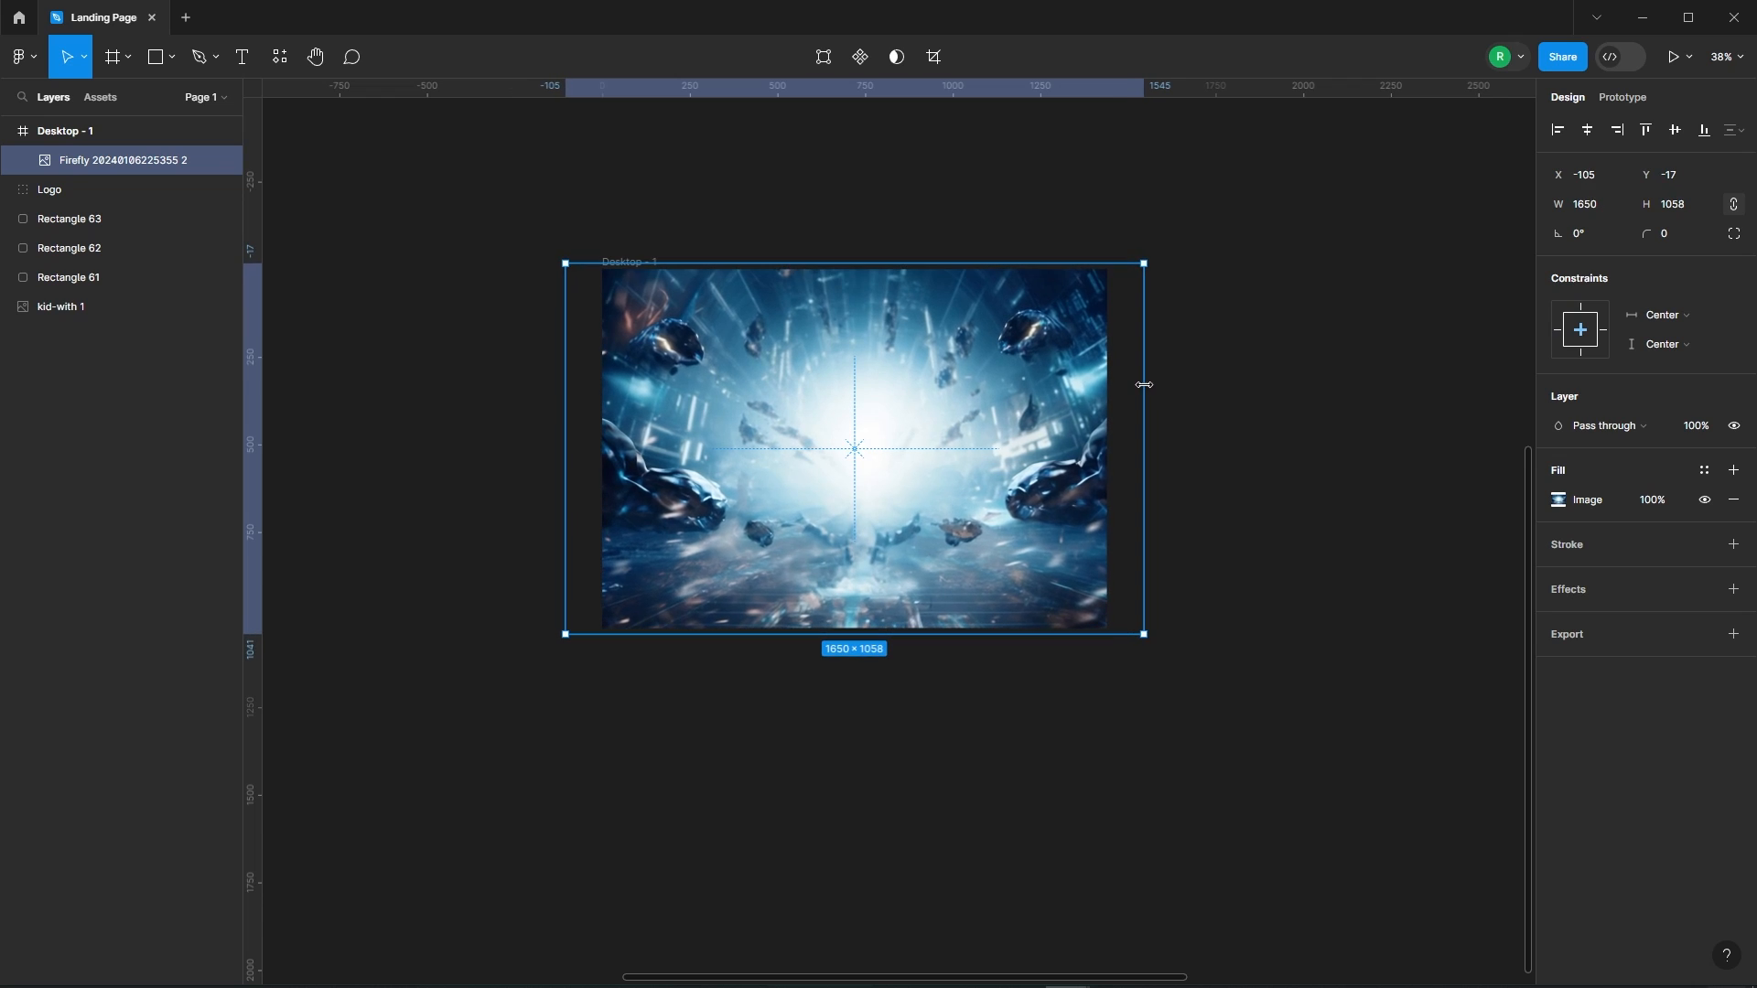
click(1187, 432)
double_click(975, 394)
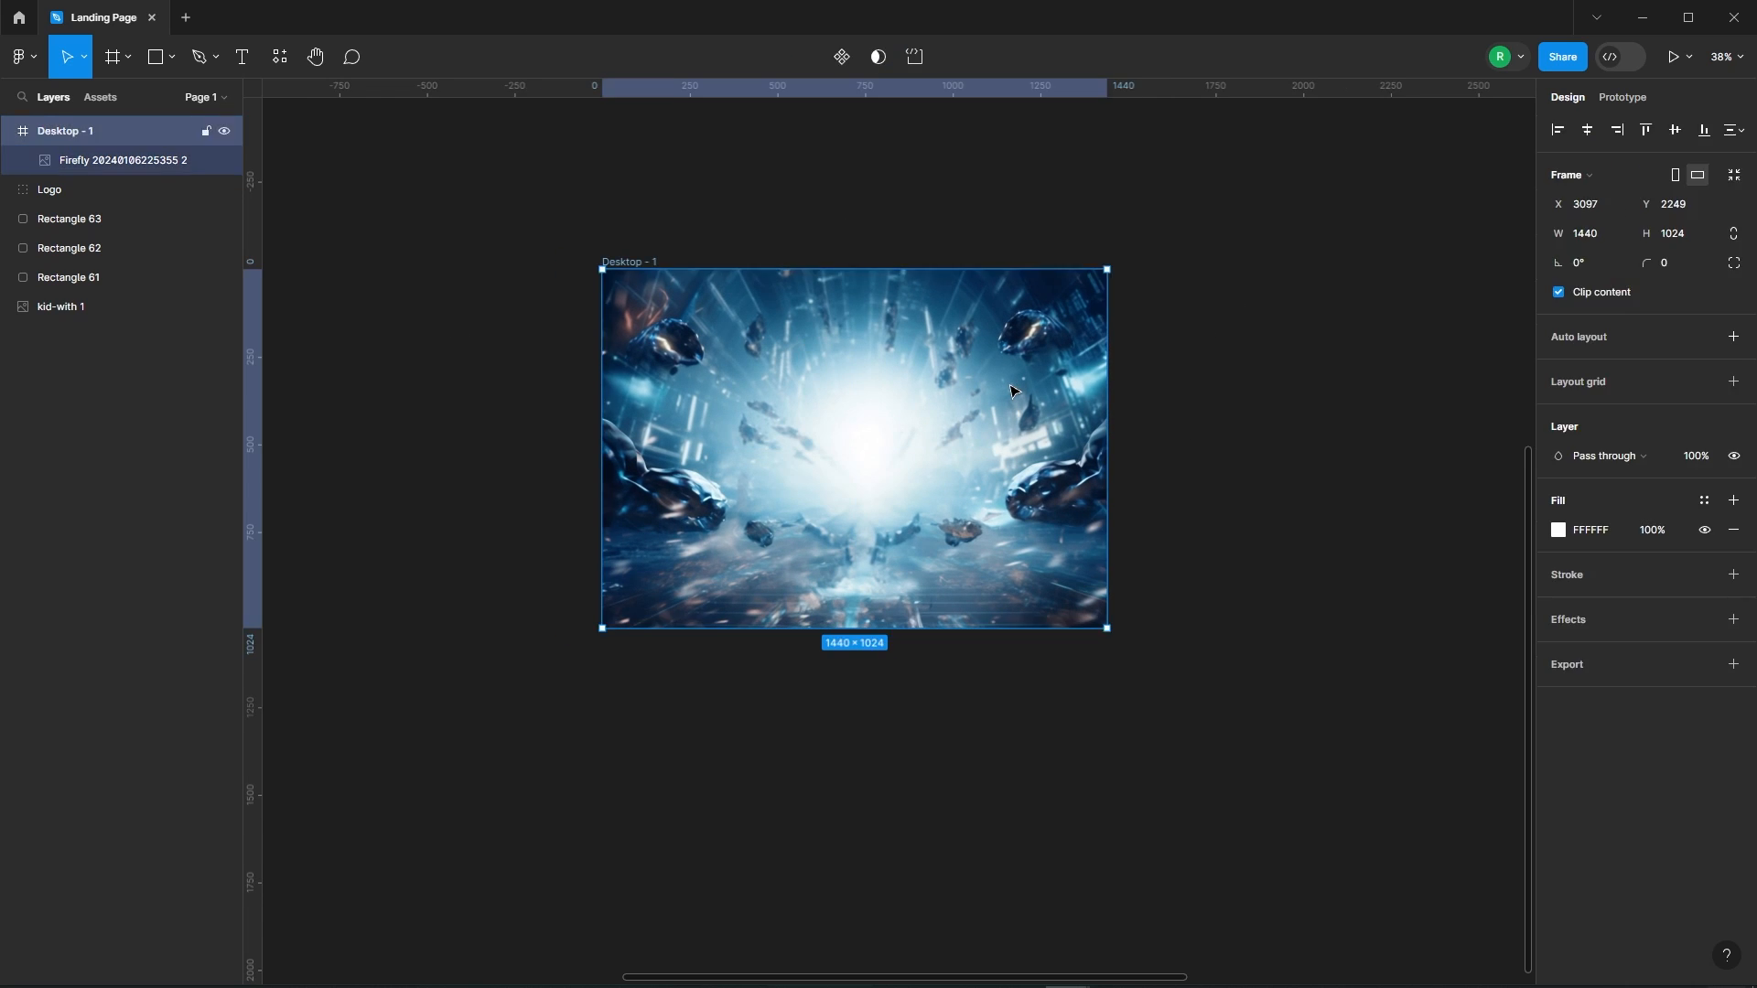
click(1216, 401)
Move the kid image into the Desktop frame and scale it down to about 1530 × 1019, with the kid standing at the bottom edge
scroll(821, 652, down, 4)
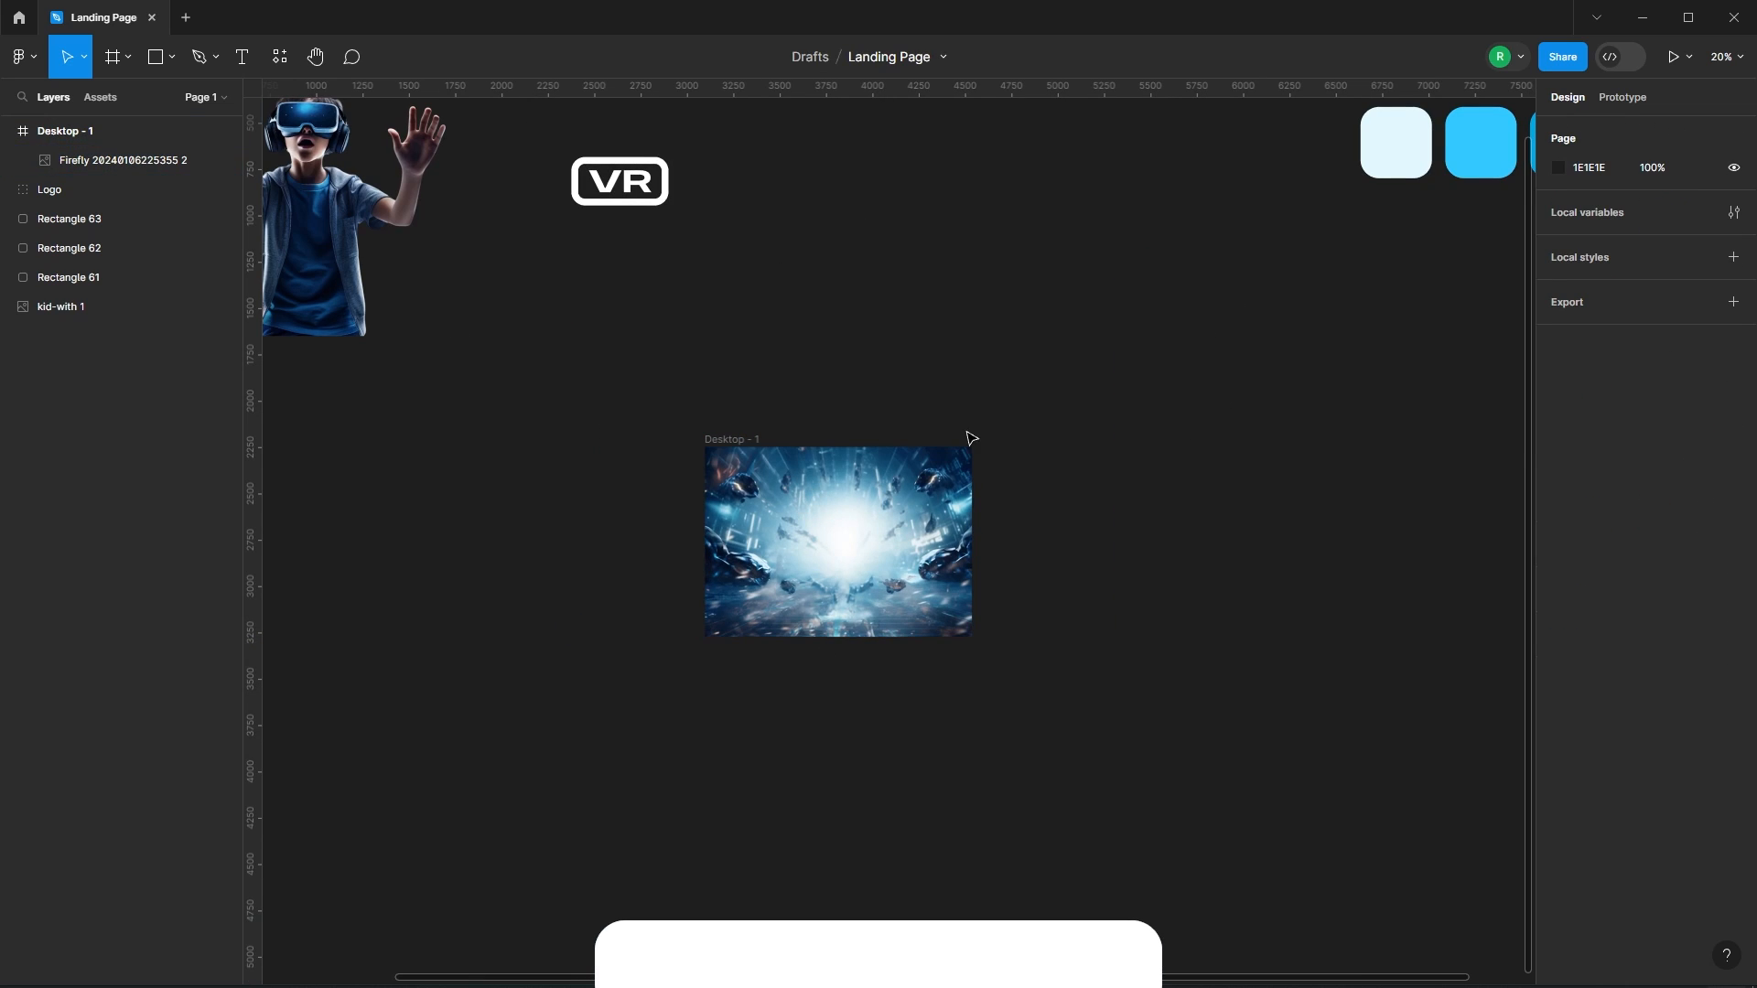
drag(325, 167, 855, 502)
scroll(855, 502, up, 3)
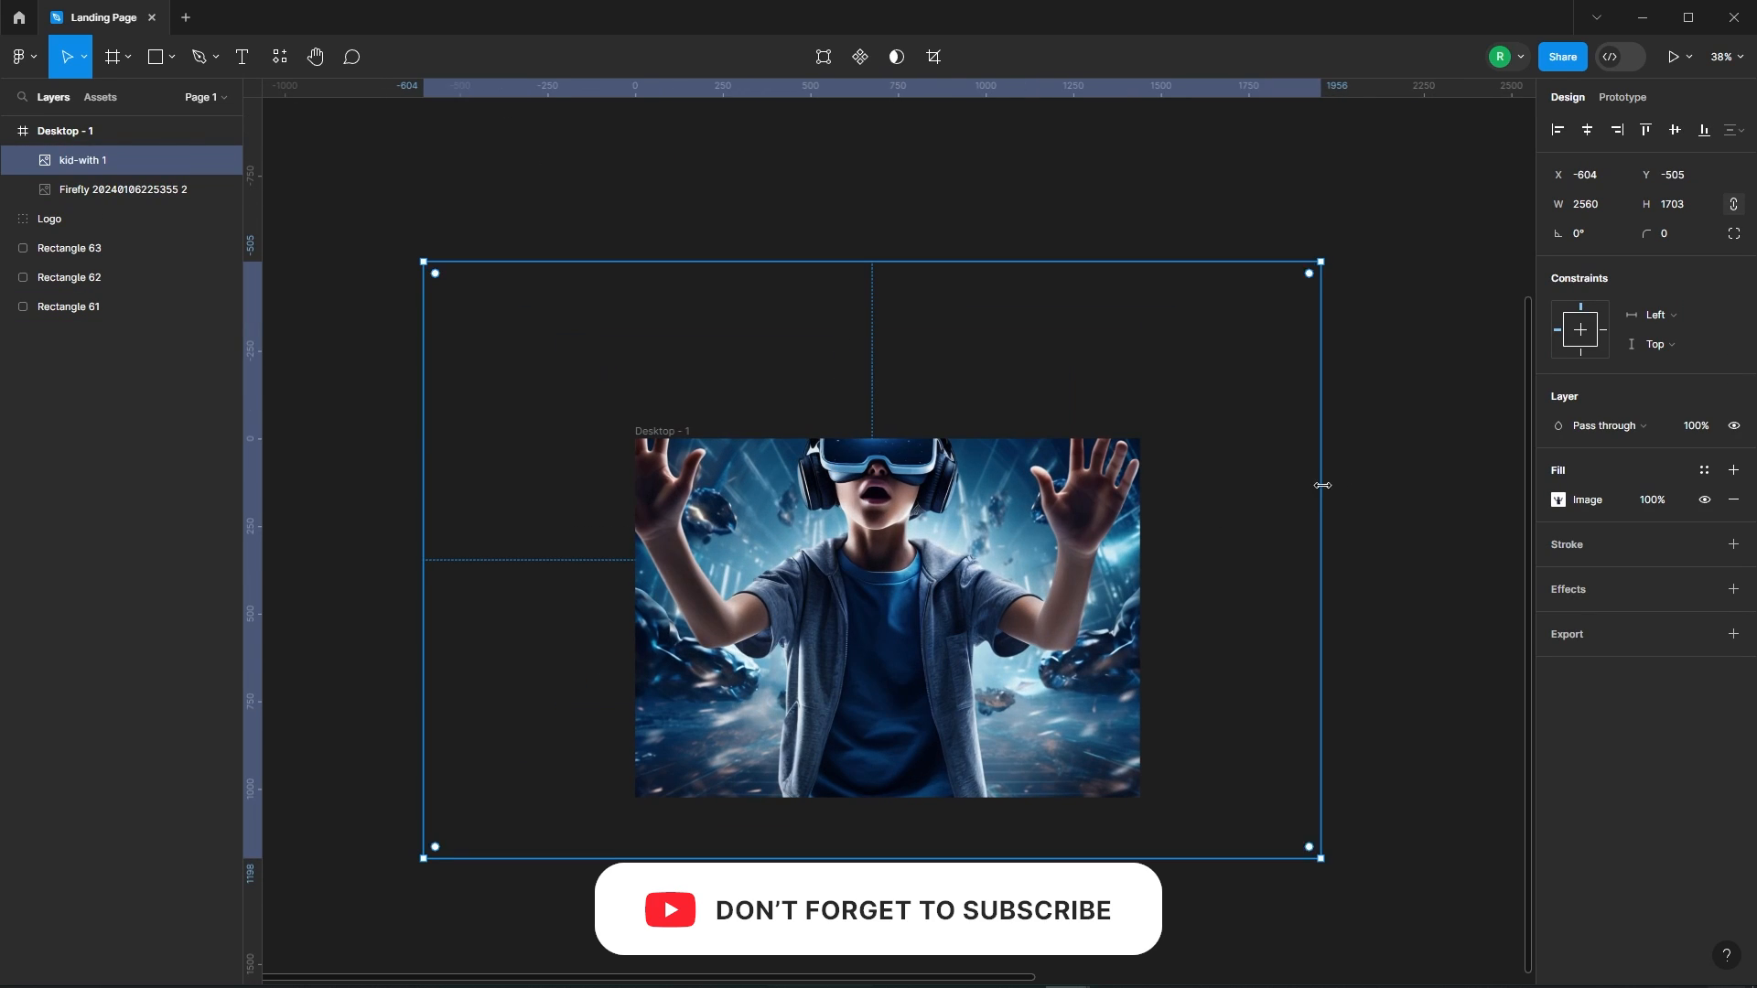
drag(1319, 486, 1168, 486)
scroll(901, 366, down, 2)
mouse_move(948, 348)
mouse_down()
mouse_move(956, 398)
mouse_move(954, 378)
mouse_up()
scroll(901, 363, up, 2)
drag(1235, 402, 1198, 422)
drag(947, 371, 941, 395)
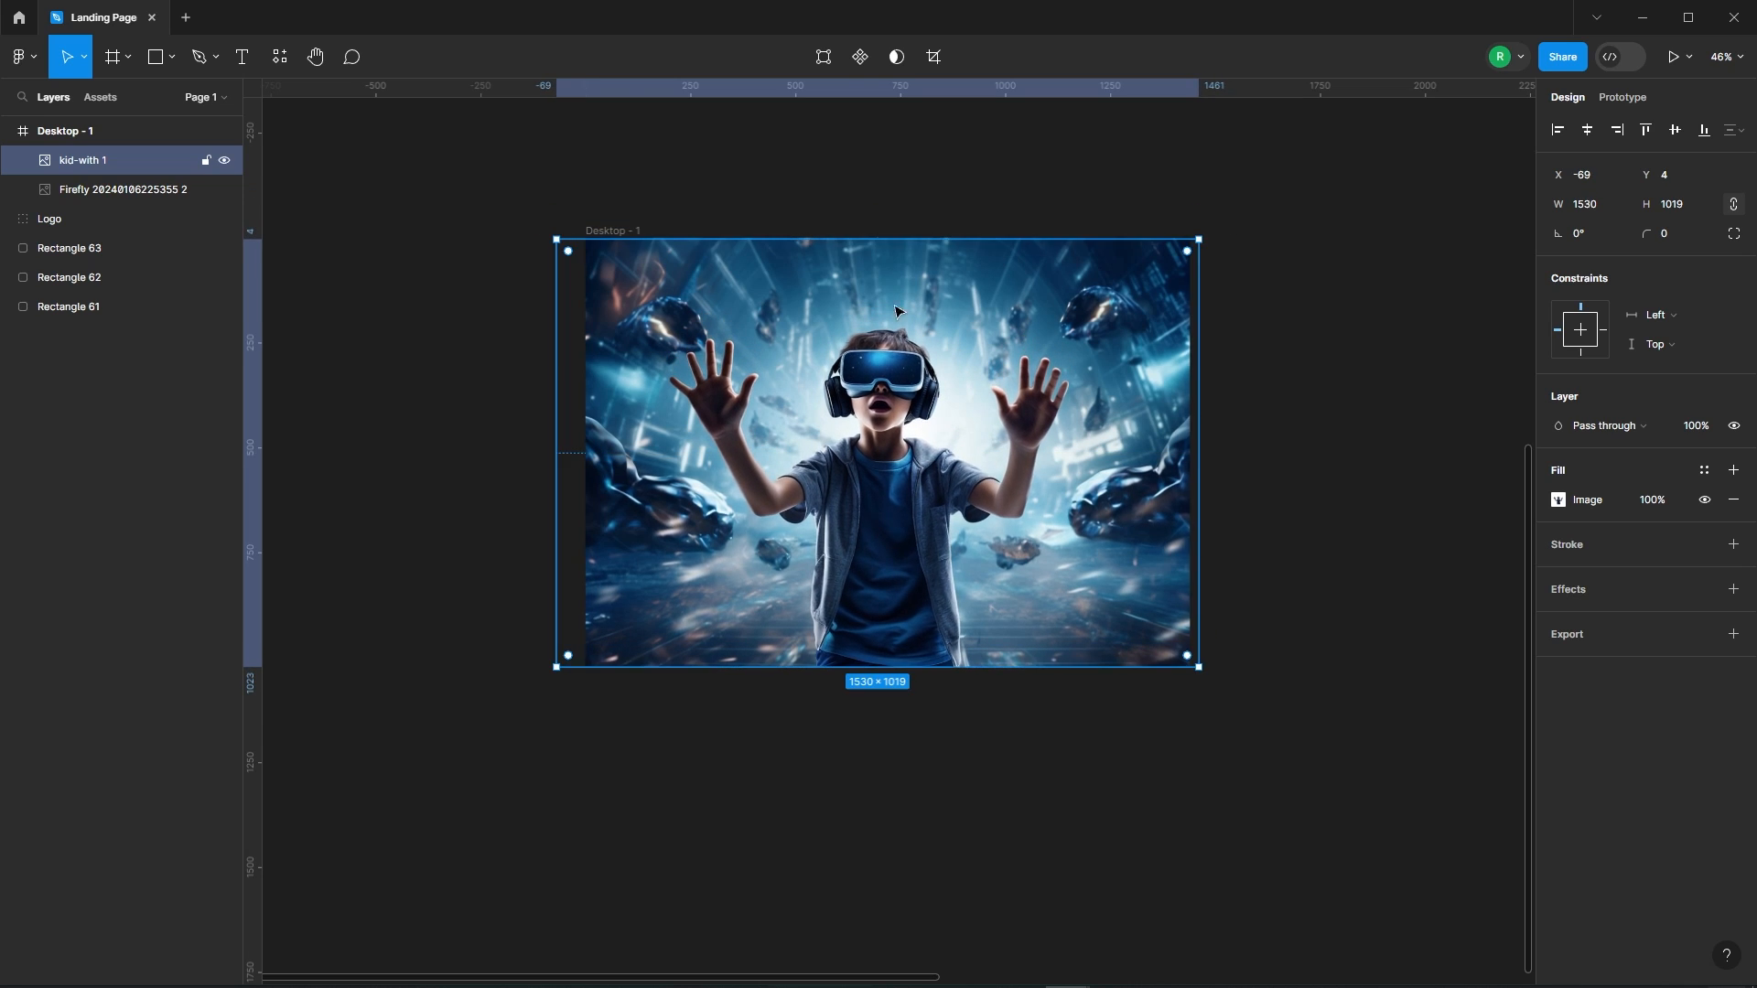
Shift the kid image to X -31 in the frame and lock its layer
drag(1068, 379, 1084, 377)
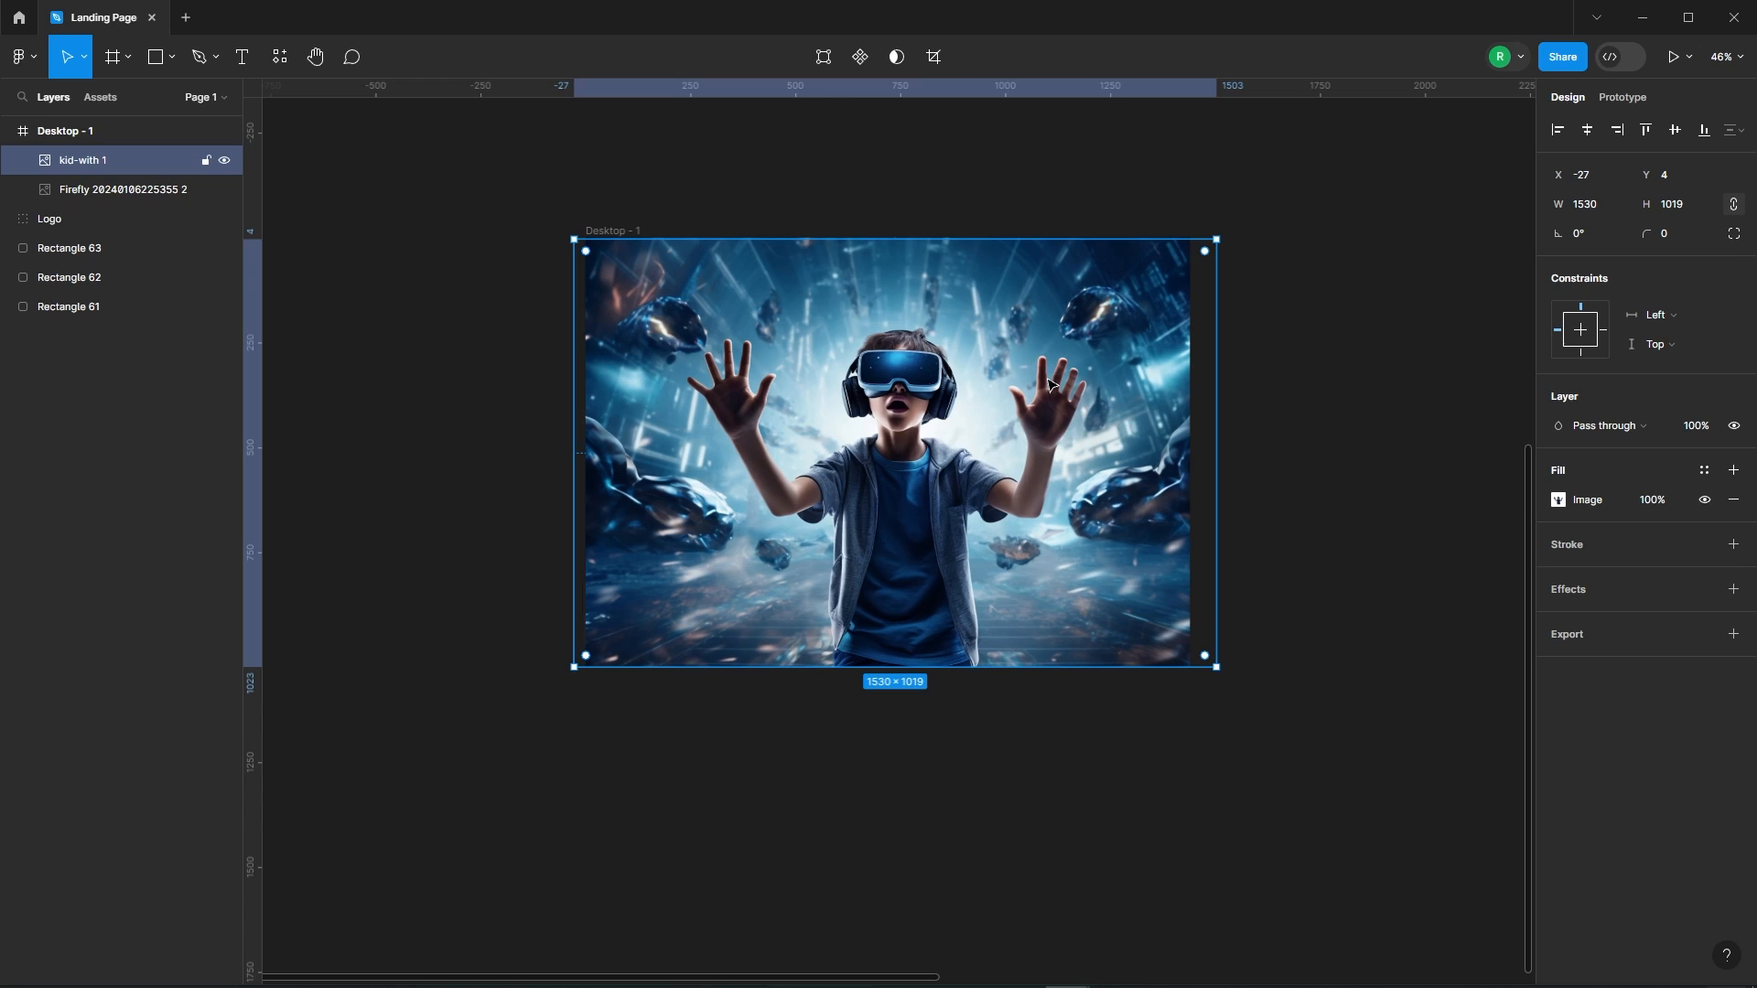
key(Left)
key(Left)
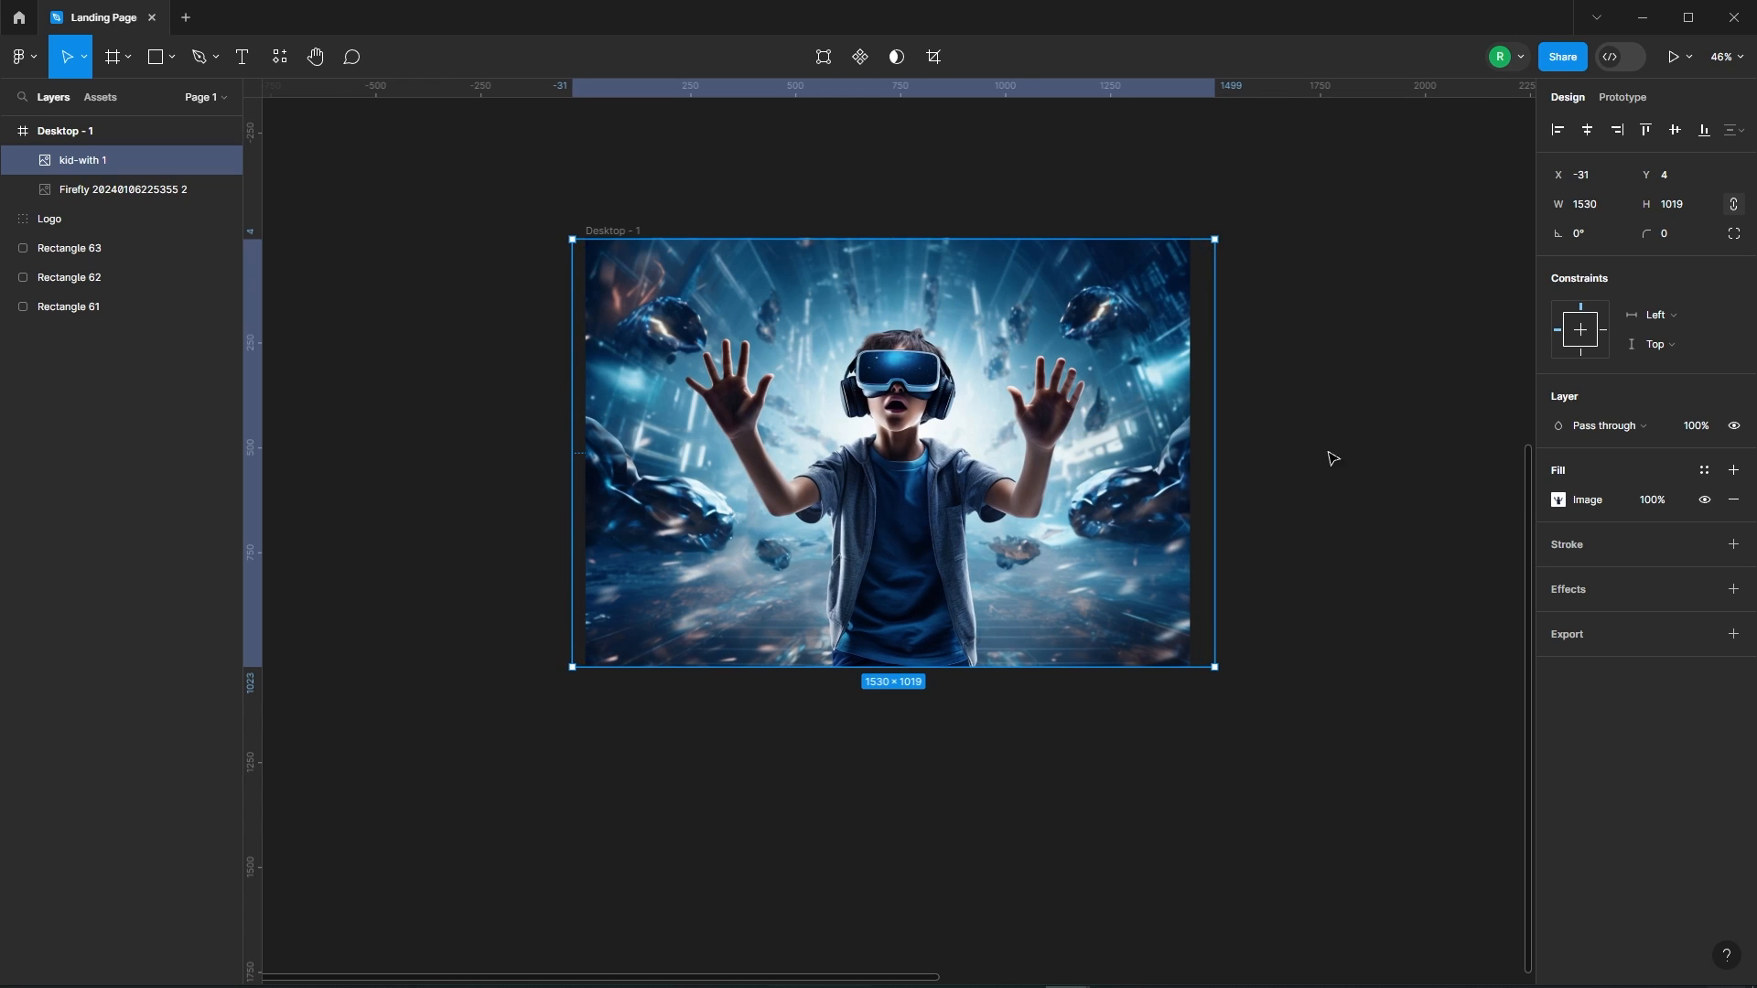
click(1332, 457)
click(208, 170)
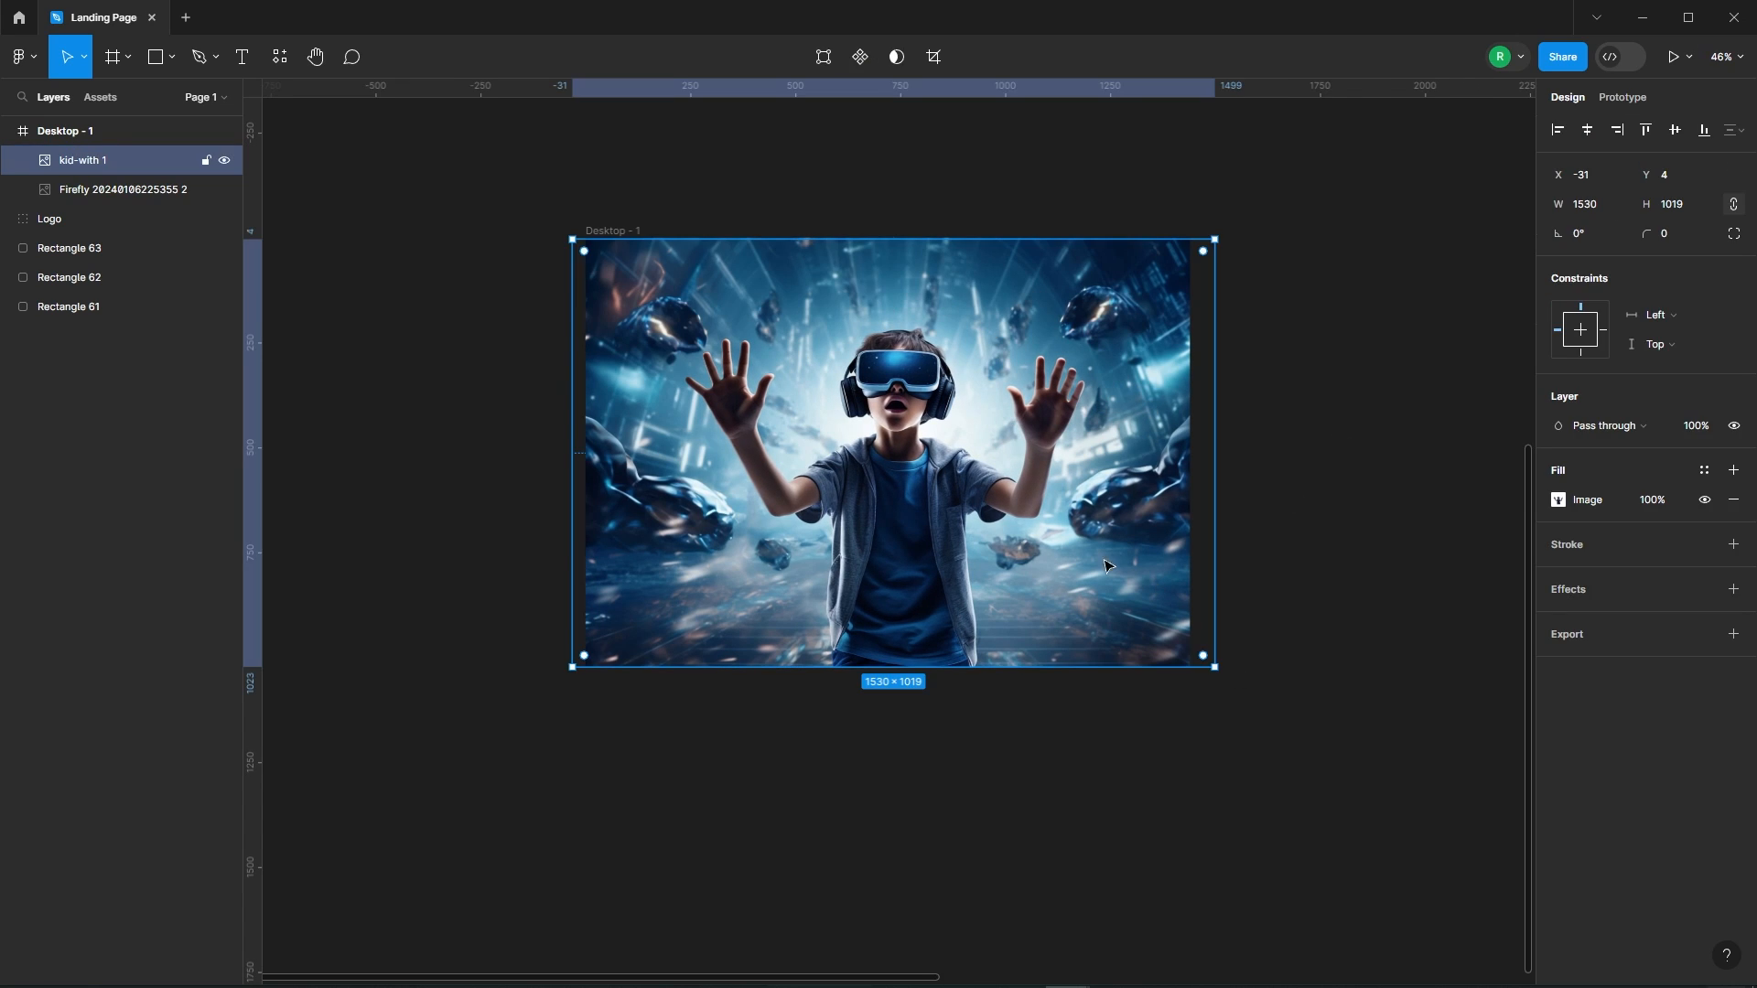
Add a black 000000 fill at 9% opacity over the background image
click(192, 190)
click(1732, 470)
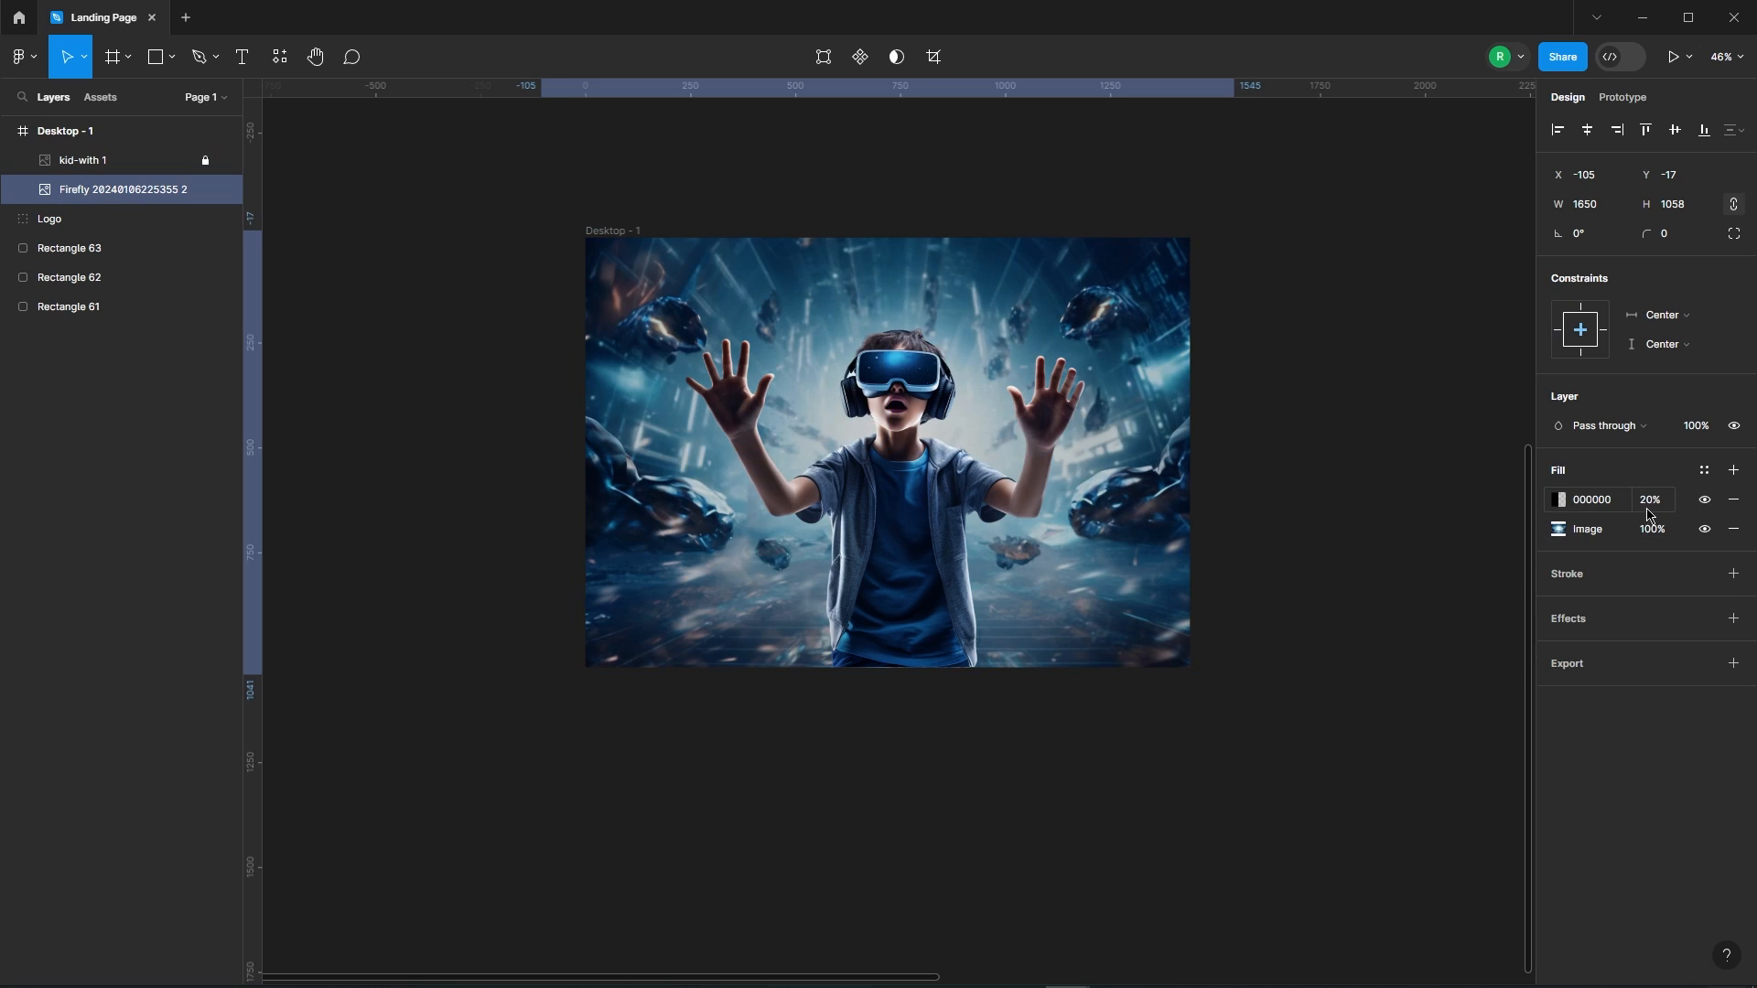
text(9)
key(Return)
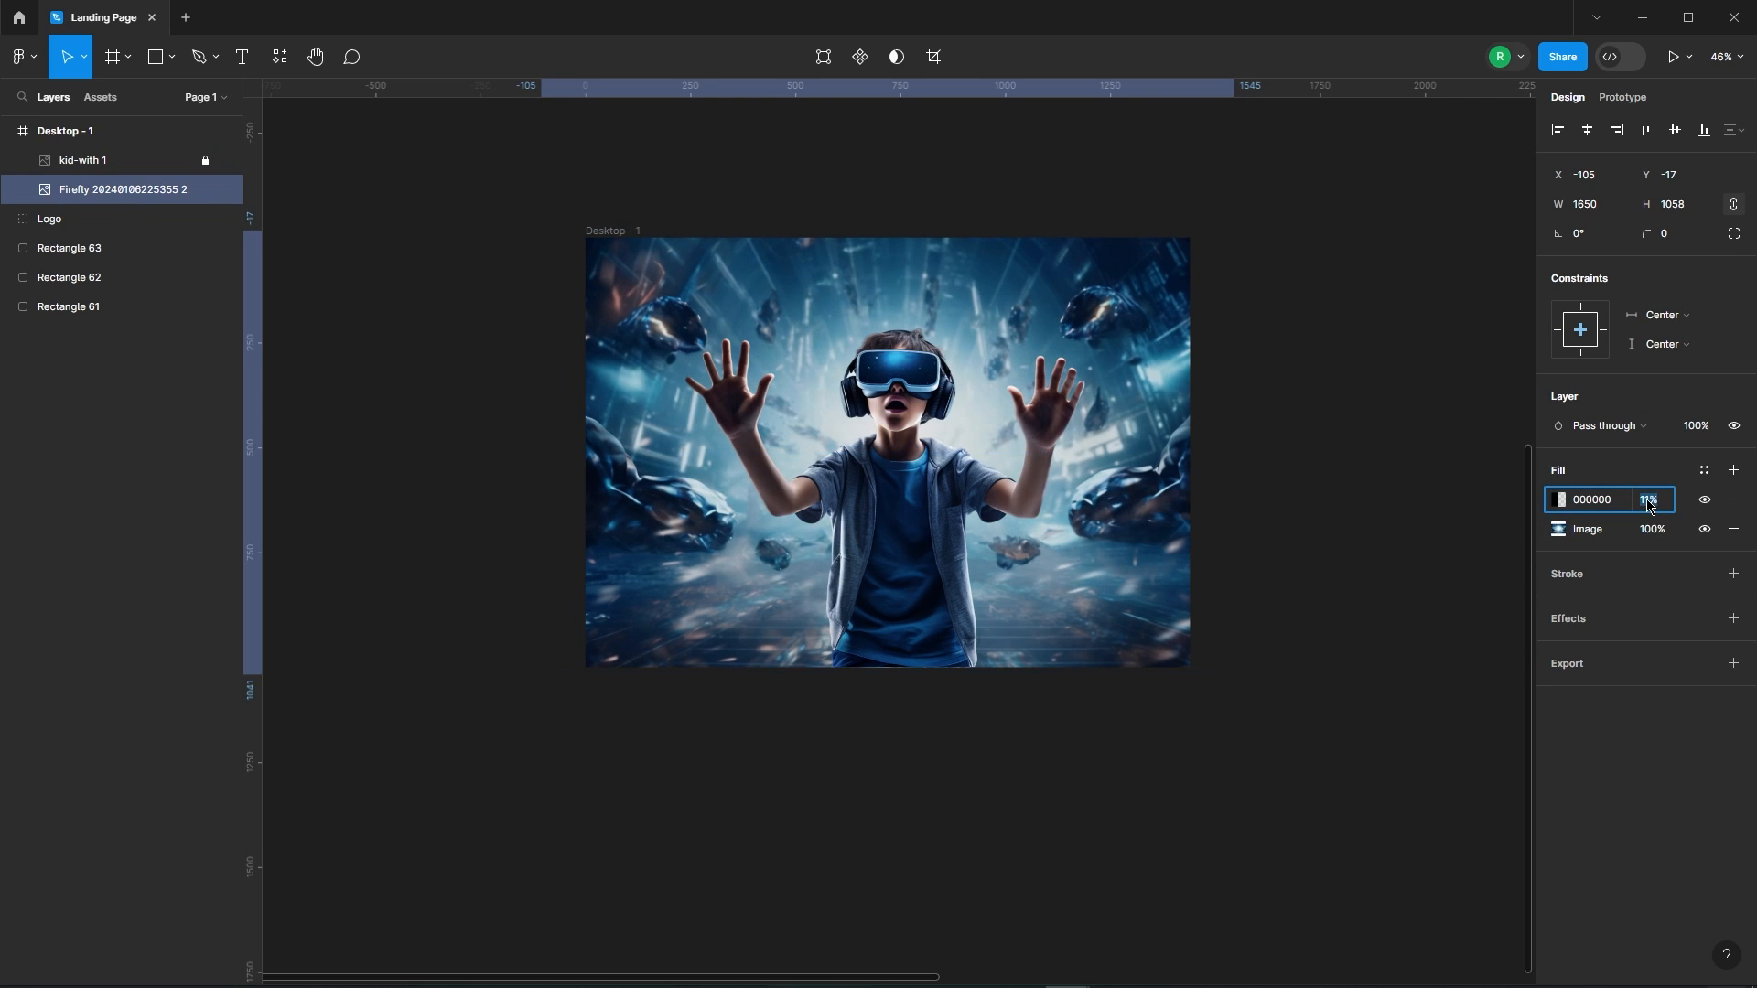
click(1321, 350)
Apply a Layer blur effect of 7 to the background image
double_click(1122, 382)
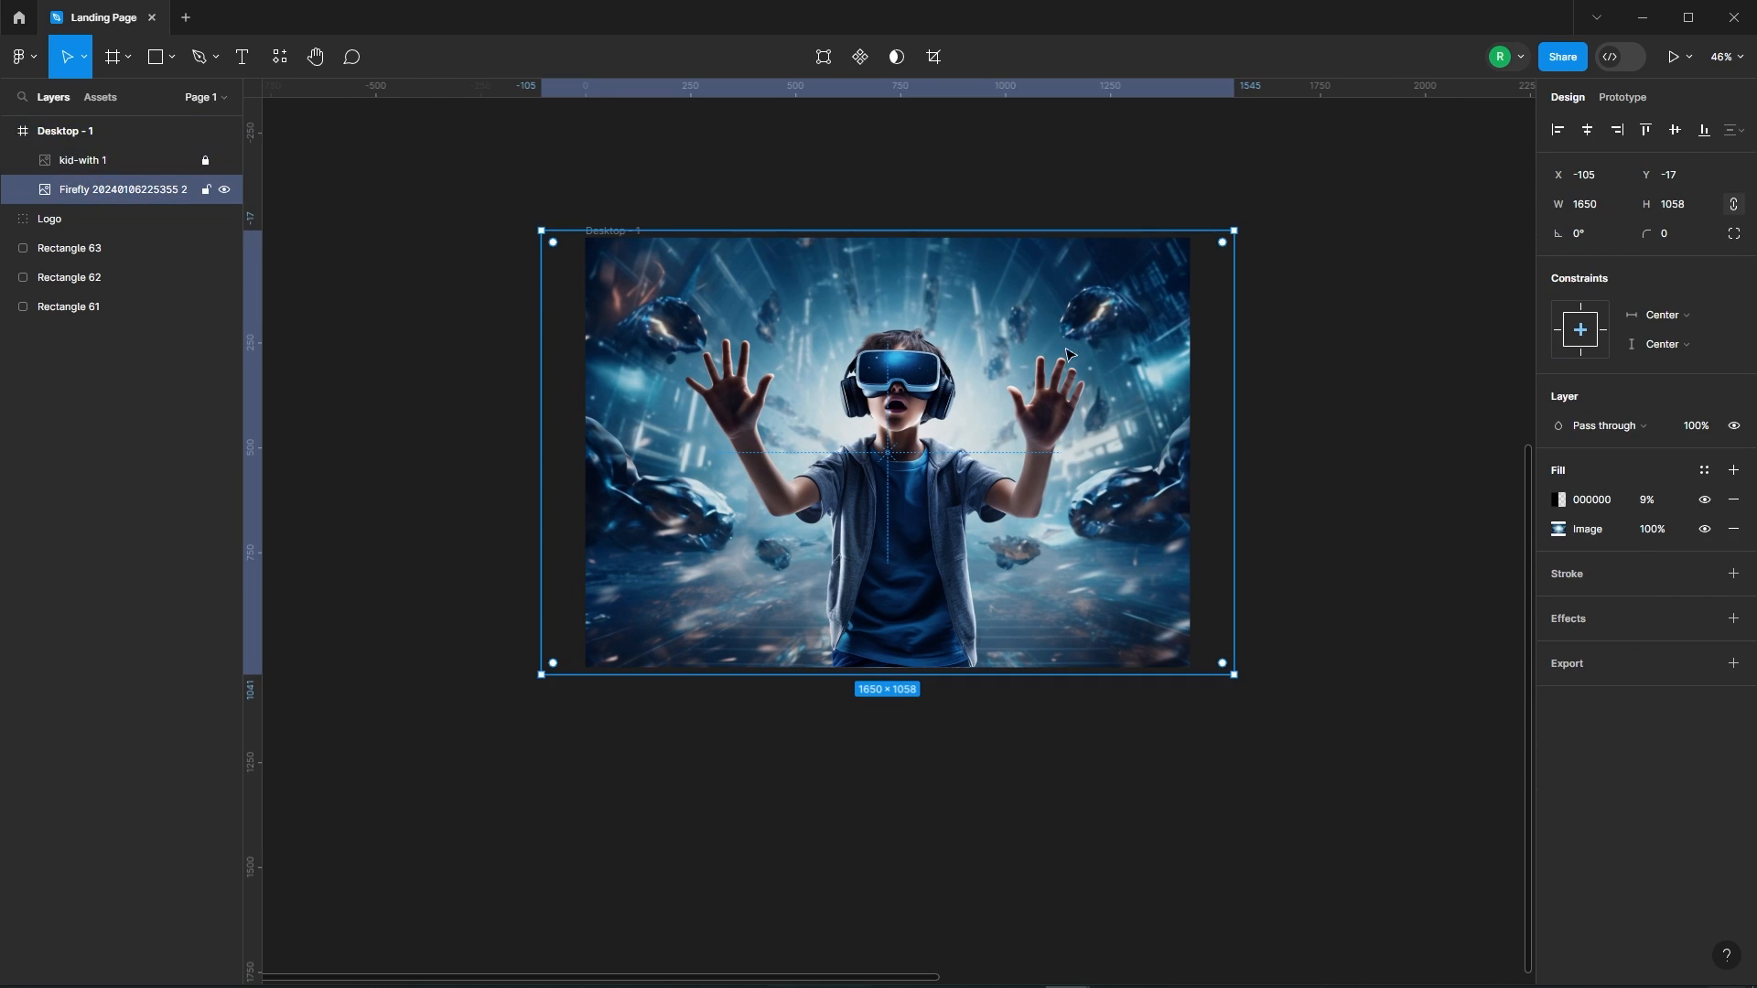
click(1580, 623)
click(1608, 648)
click(1606, 676)
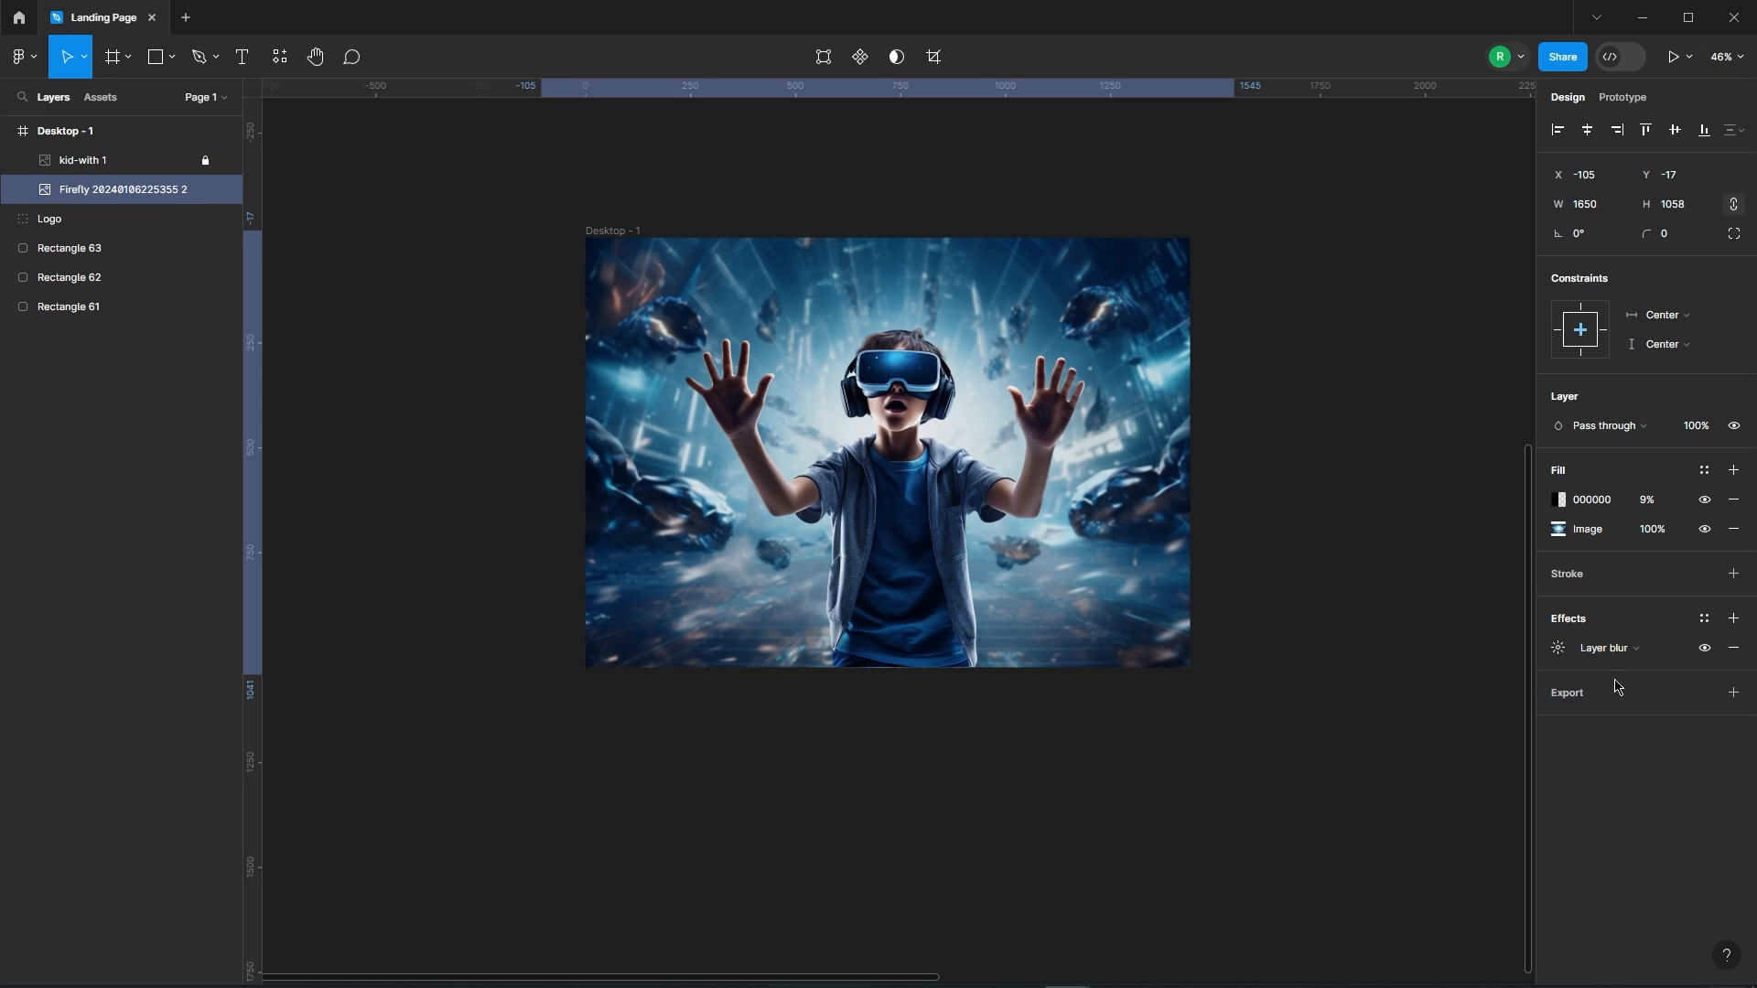
scroll(1050, 285, up, 5)
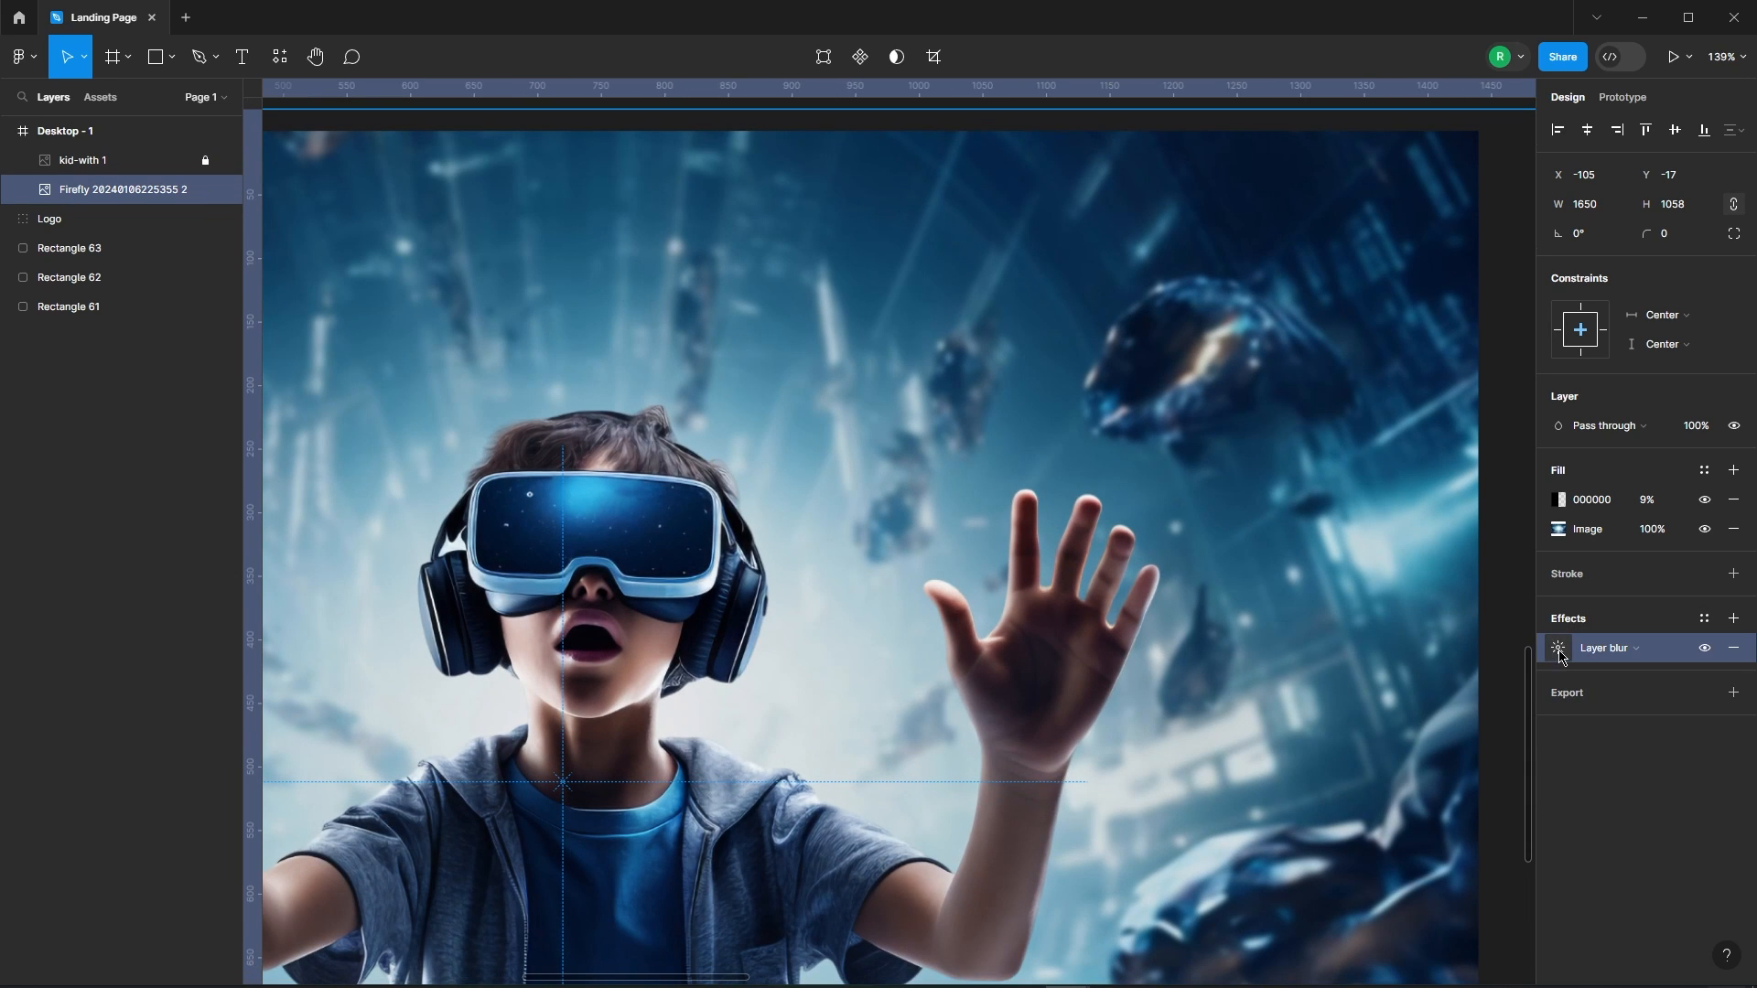
click(1558, 649)
scroll(956, 210, down, 4)
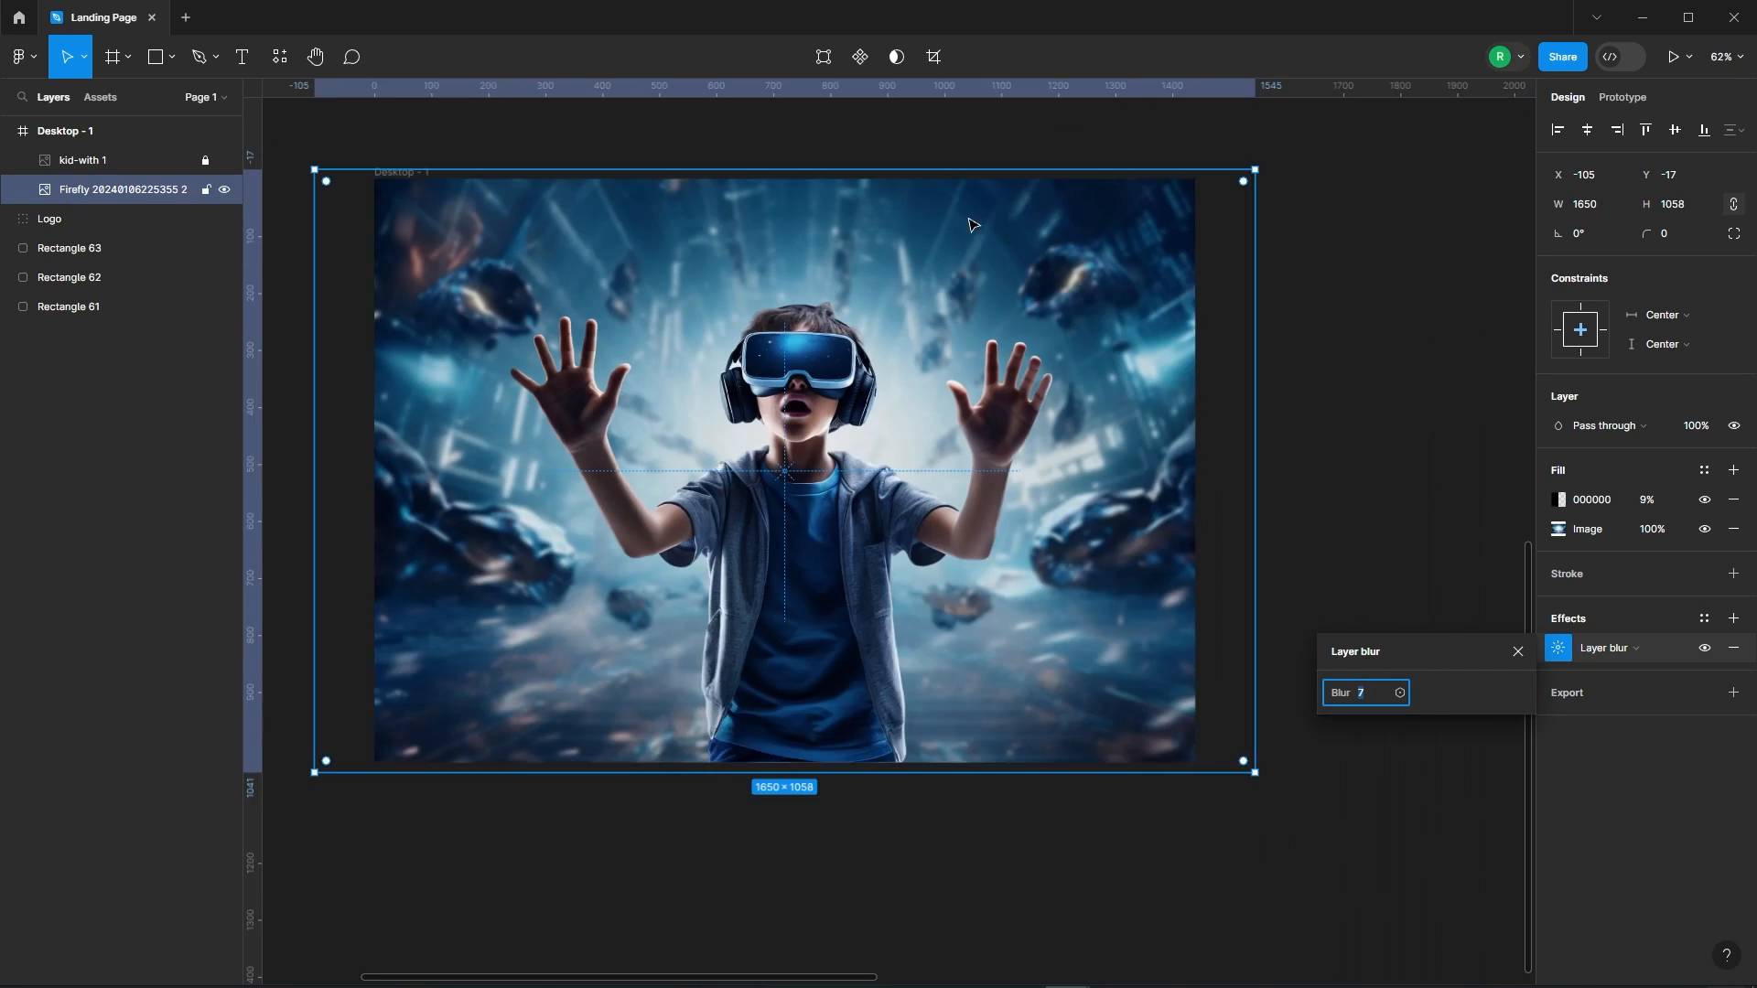
Lock the background image layer
click(1327, 372)
click(1139, 289)
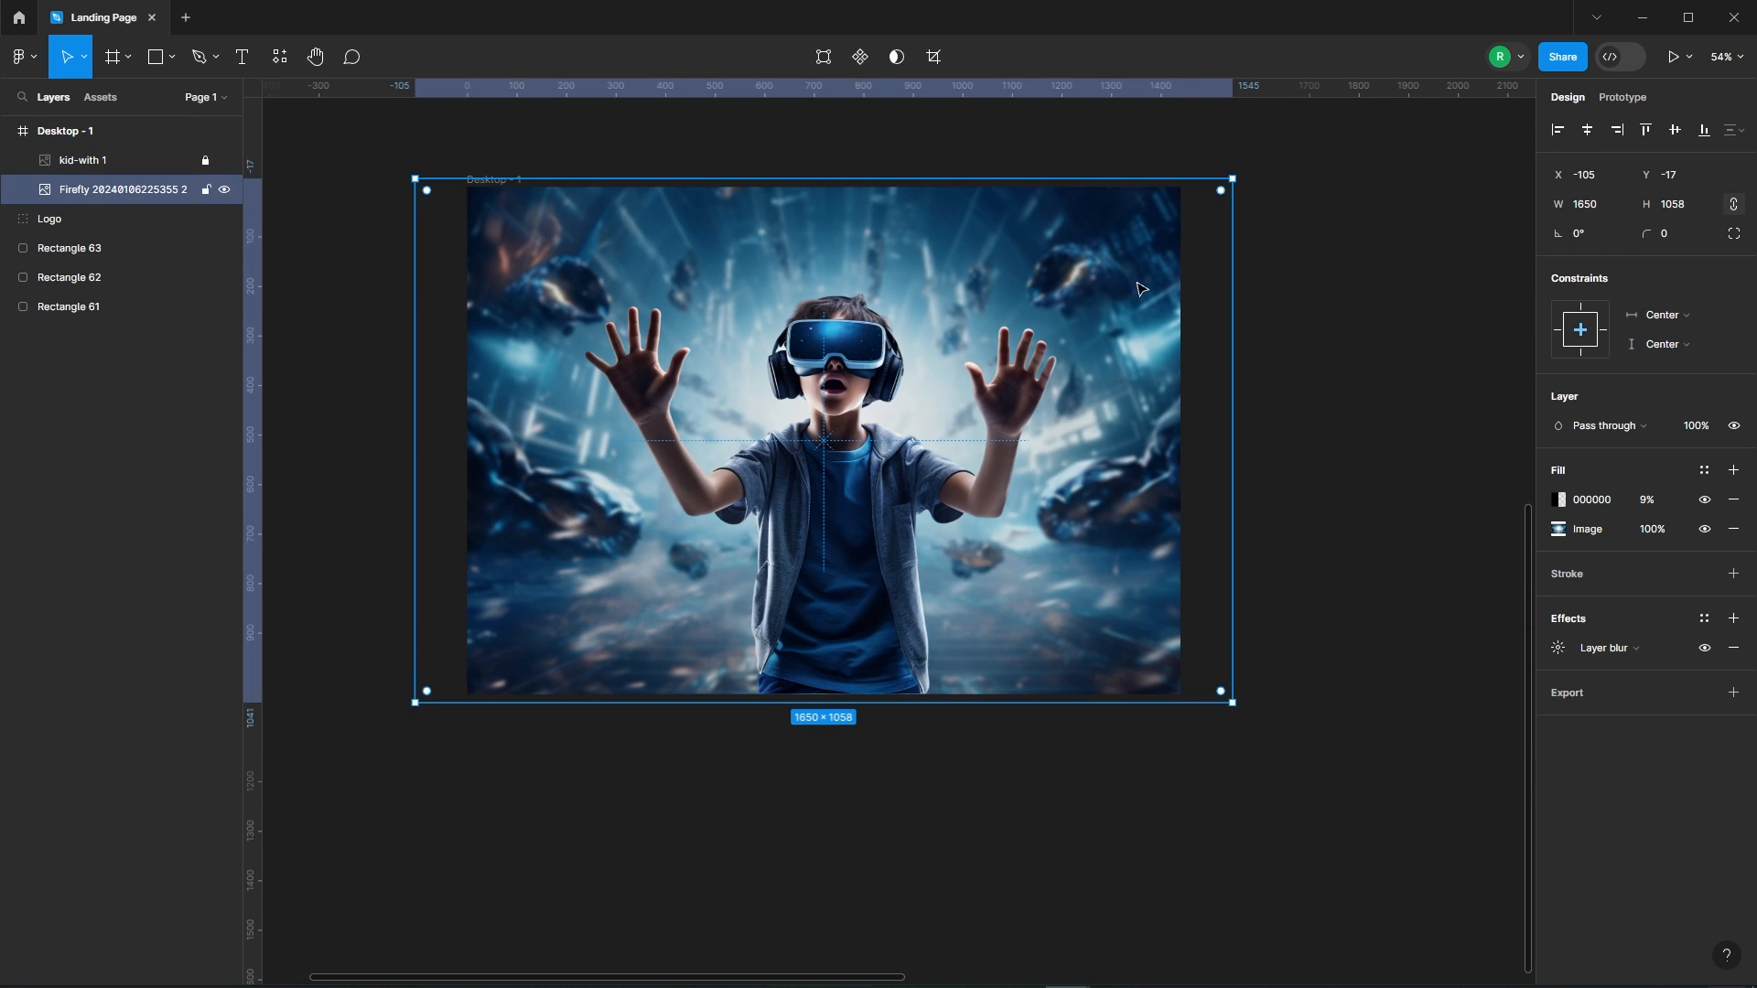
click(1304, 271)
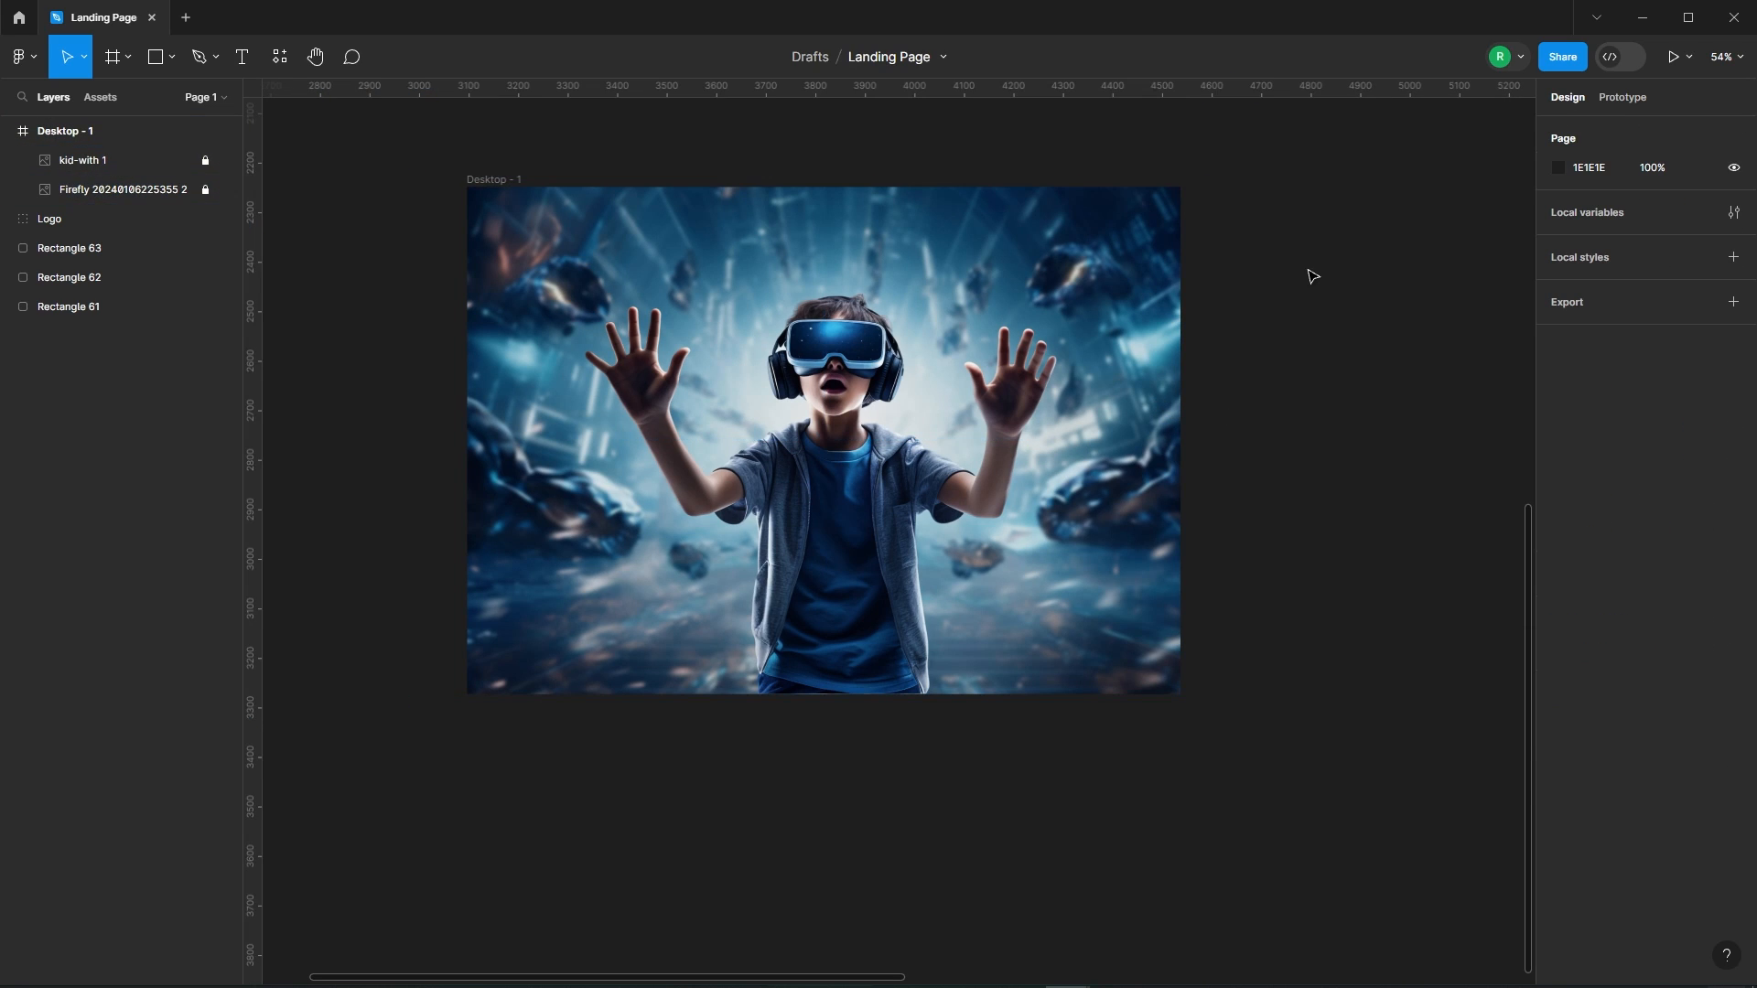
Draw a circle about 140 × 140 inside the frame near the kid's head
scroll(1309, 274, down, 1)
scroll(824, 183, up, 1)
click(168, 57)
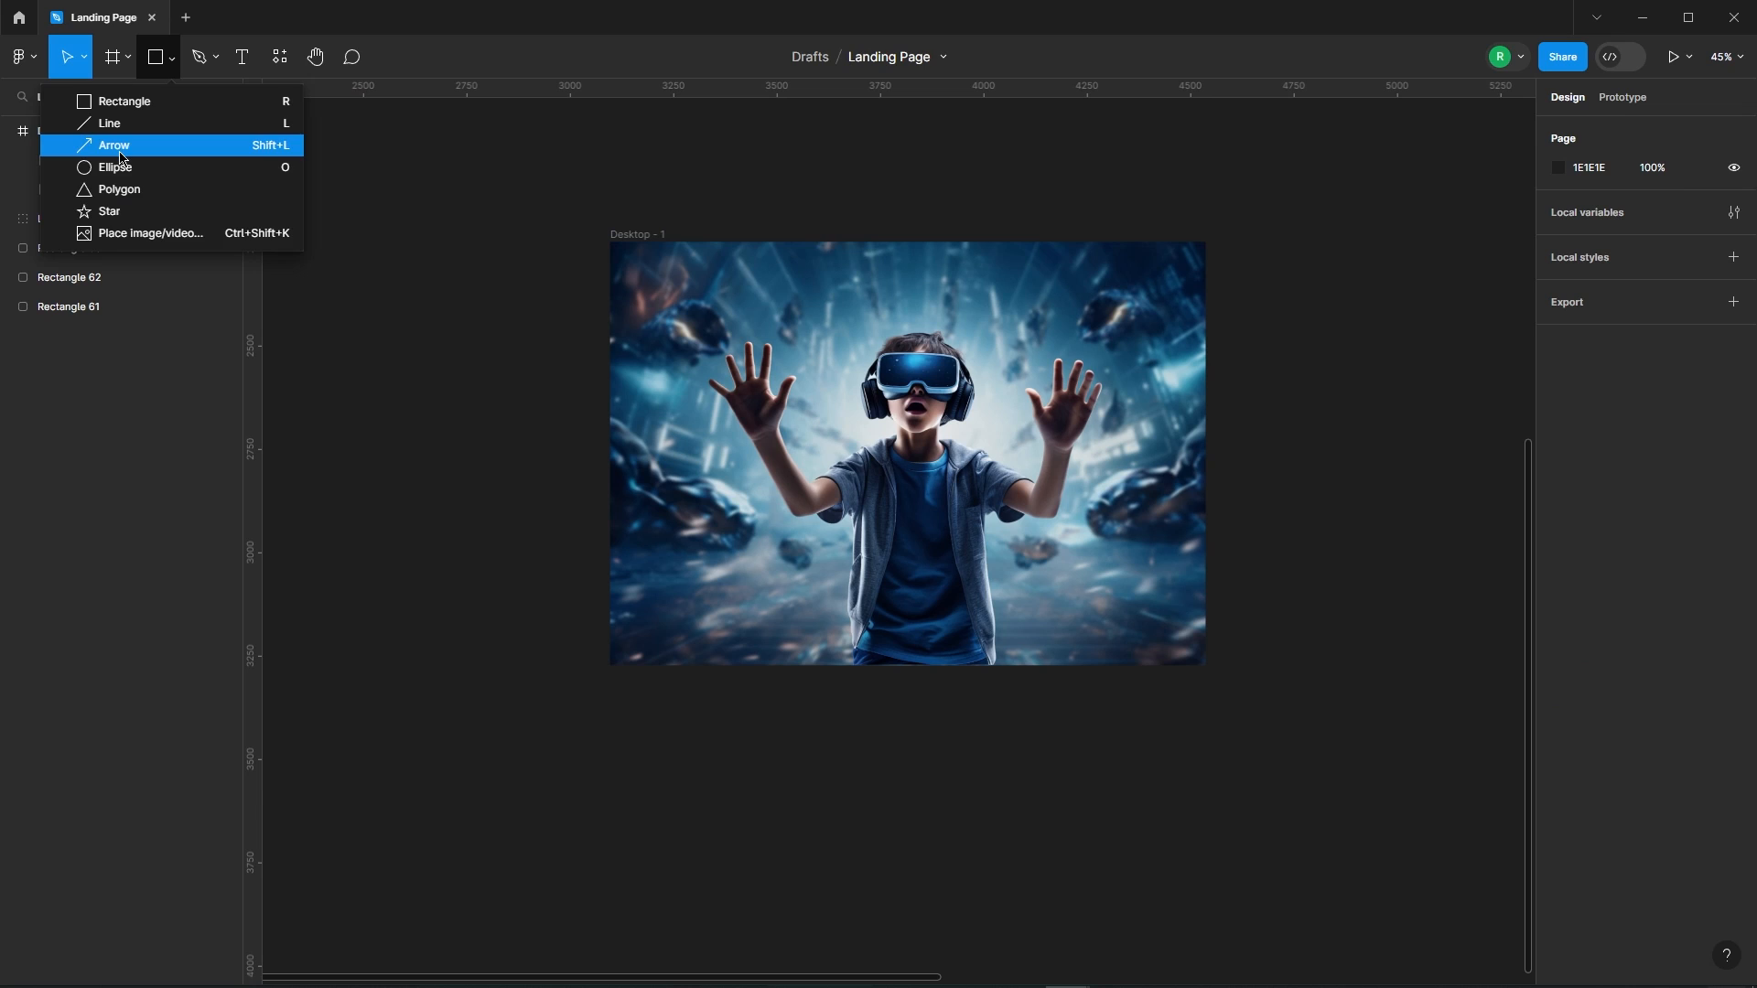
click(101, 164)
scroll(950, 357, up, 3)
drag(760, 258, 850, 347)
scroll(928, 542, down, 4)
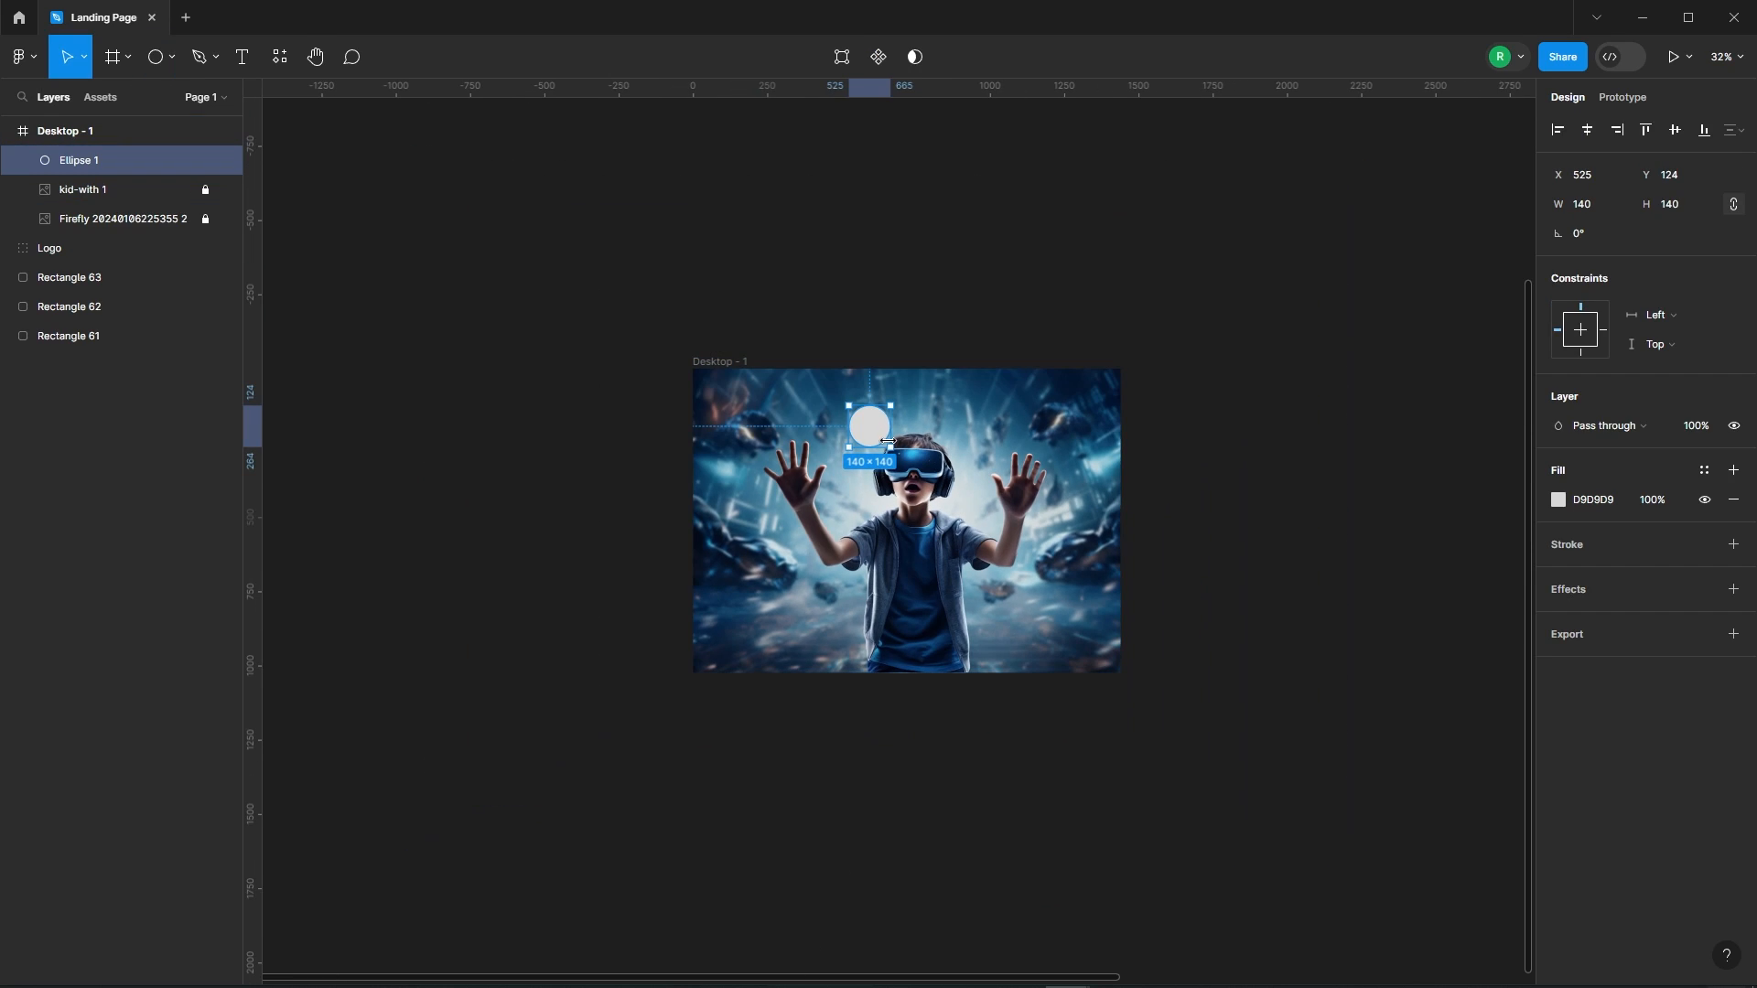
Move the three colour swatches close to the Desktop frame
scroll(876, 474, down, 4)
scroll(991, 356, up, 1)
drag(1199, 191, 1097, 374)
Enlarge the circle to about 250 × 250 and fill it with the light swatch colour E1F8FF
scroll(739, 605, up, 2)
scroll(901, 457, up, 5)
click(874, 423)
click(1557, 500)
scroll(1047, 664, down, 3)
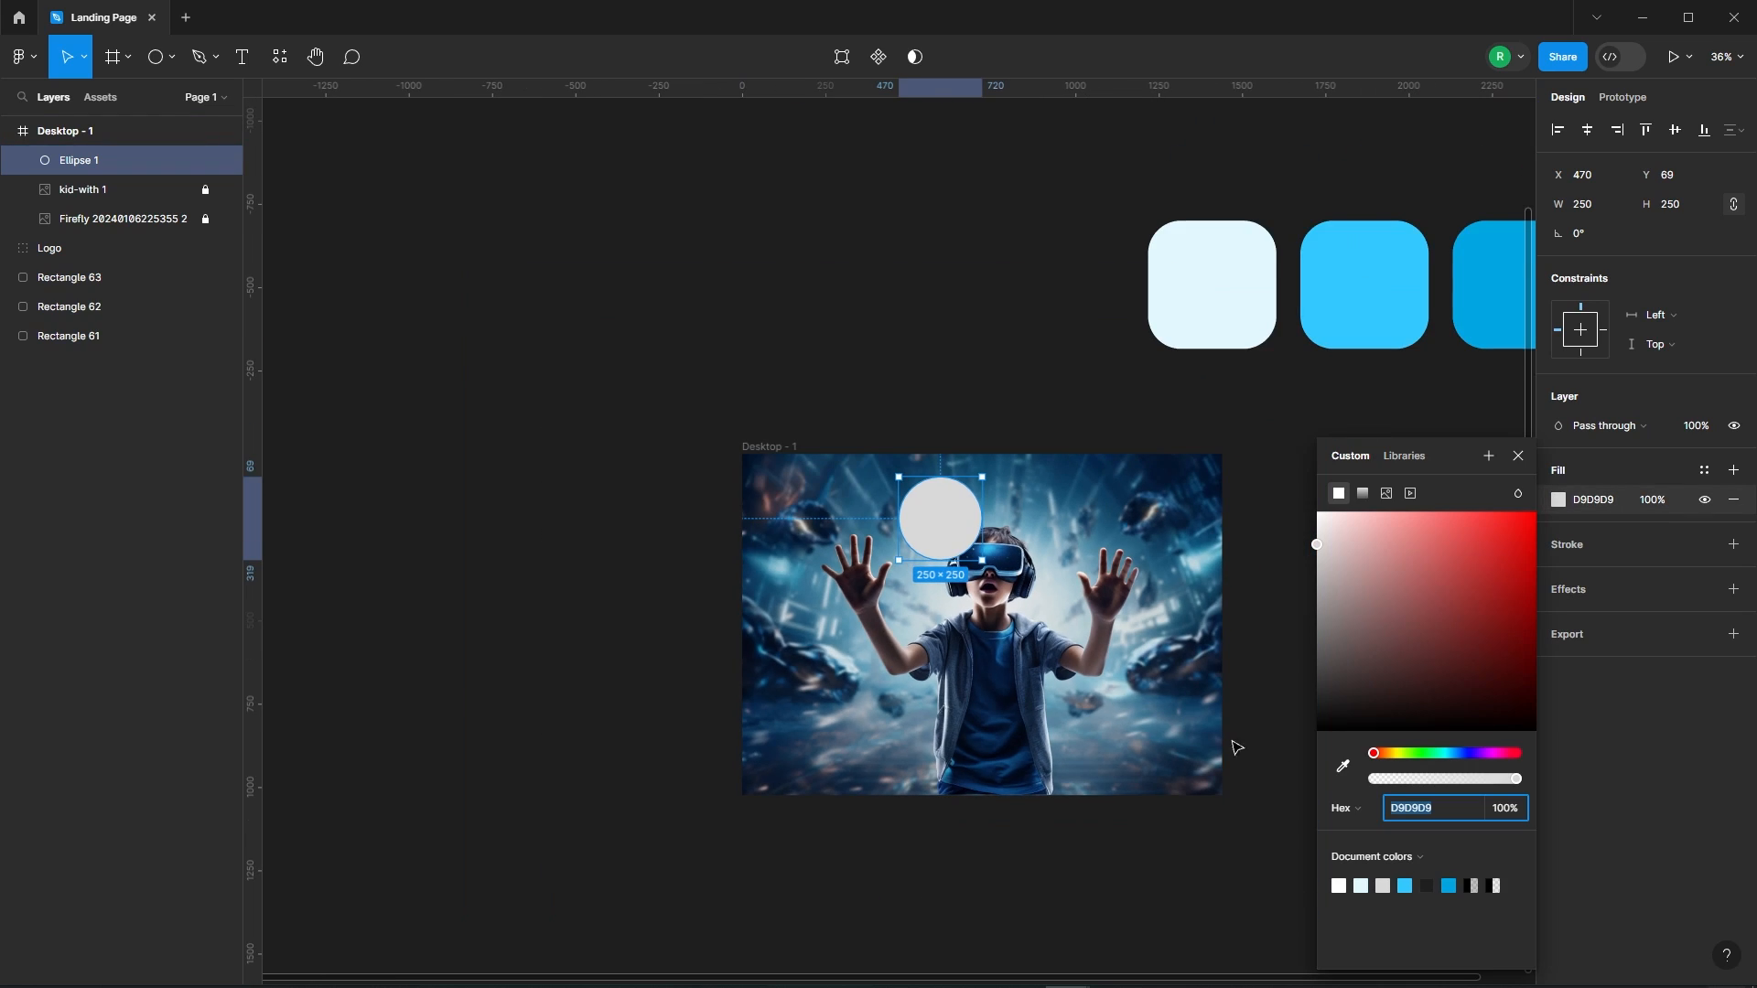
click(1212, 284)
key(Escape)
scroll(1144, 760, up, 2)
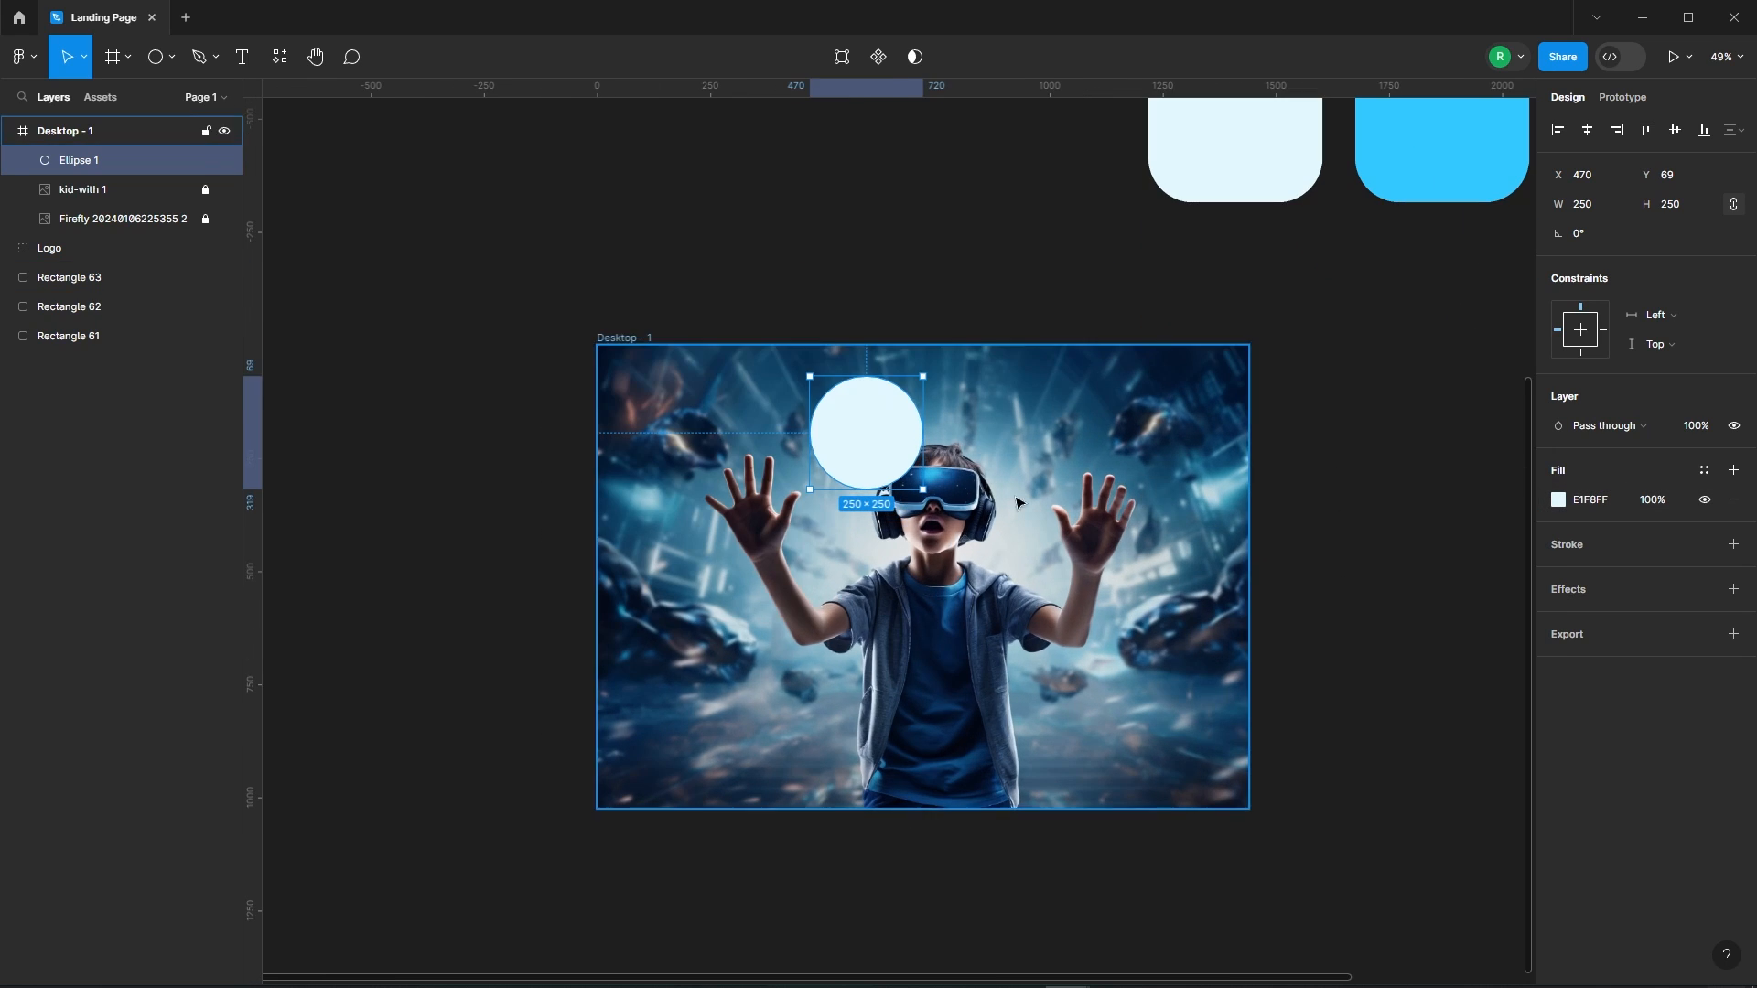
Reduce the circle to about 198 × 198 and duplicate it into ten circles spread around the kid
drag(863, 435, 867, 522)
scroll(893, 577, up, 3)
drag(937, 474, 919, 475)
scroll(746, 384, down, 3)
drag(814, 433, 952, 448)
drag(951, 447, 973, 355)
drag(974, 355, 801, 355)
drag(795, 355, 675, 471)
Fill the two outermost circles, beside the kid's hands, with the darkest swatch colour 00A6E3
scroll(1033, 545, down, 5)
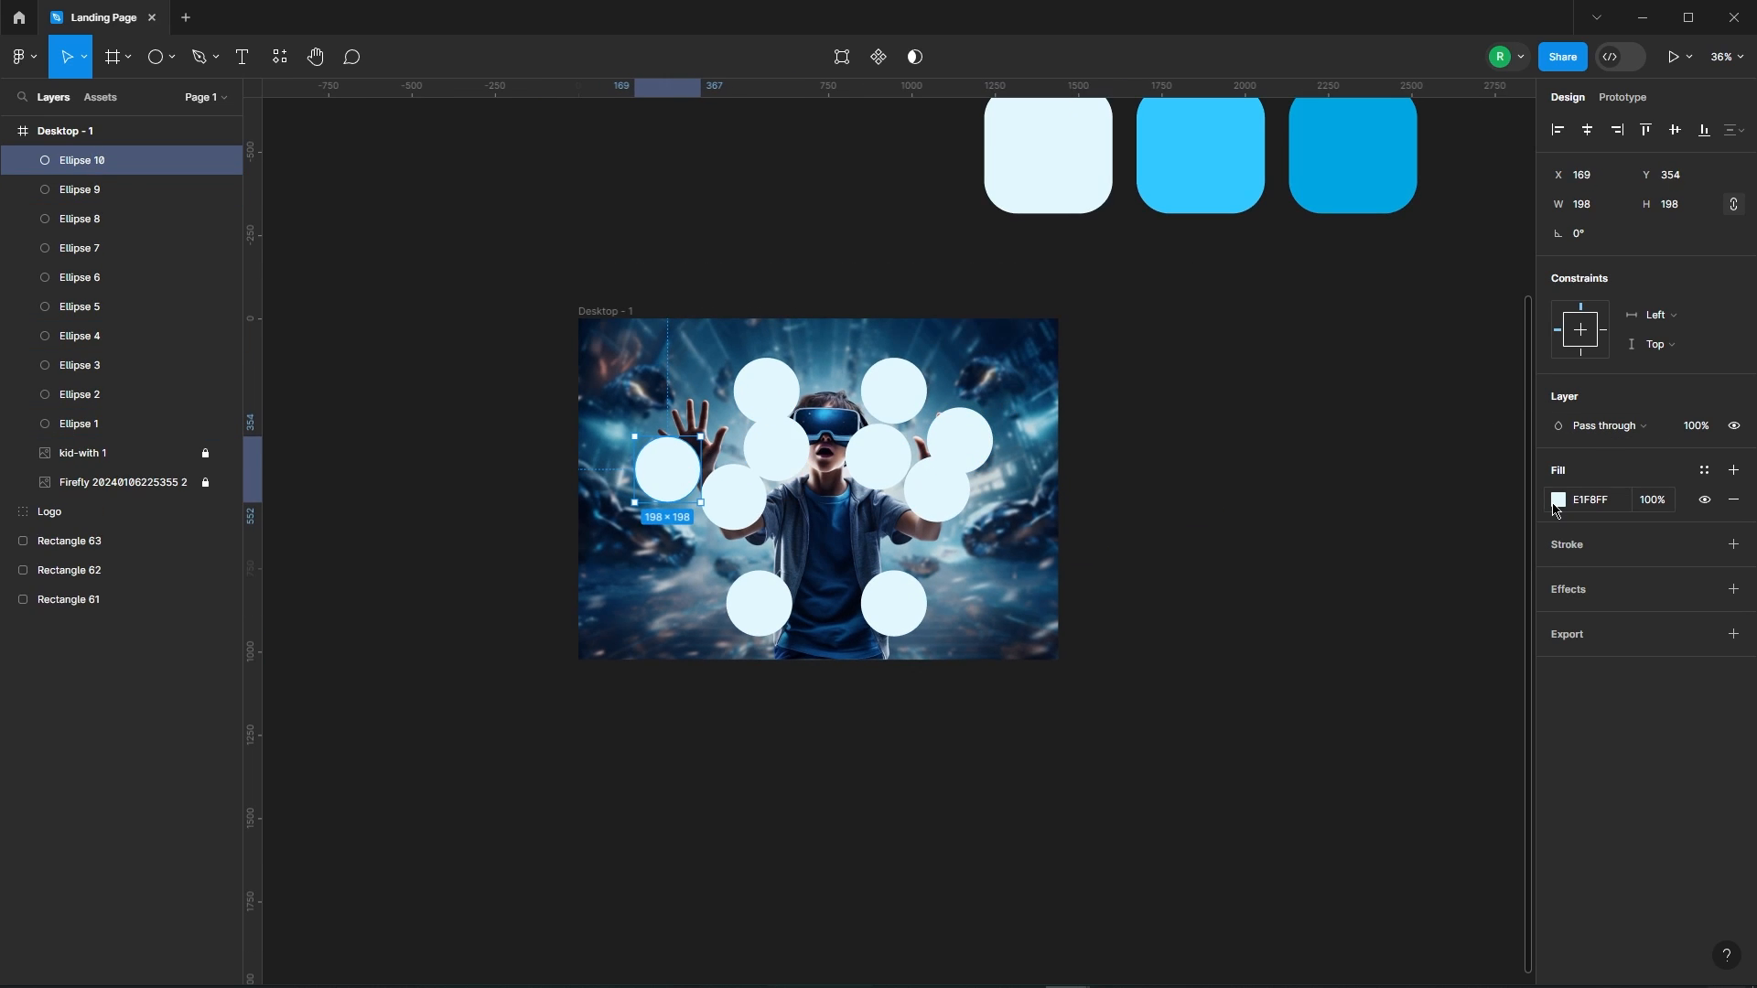
click(1558, 500)
click(1252, 366)
scroll(1078, 547, up, 3)
click(1025, 480)
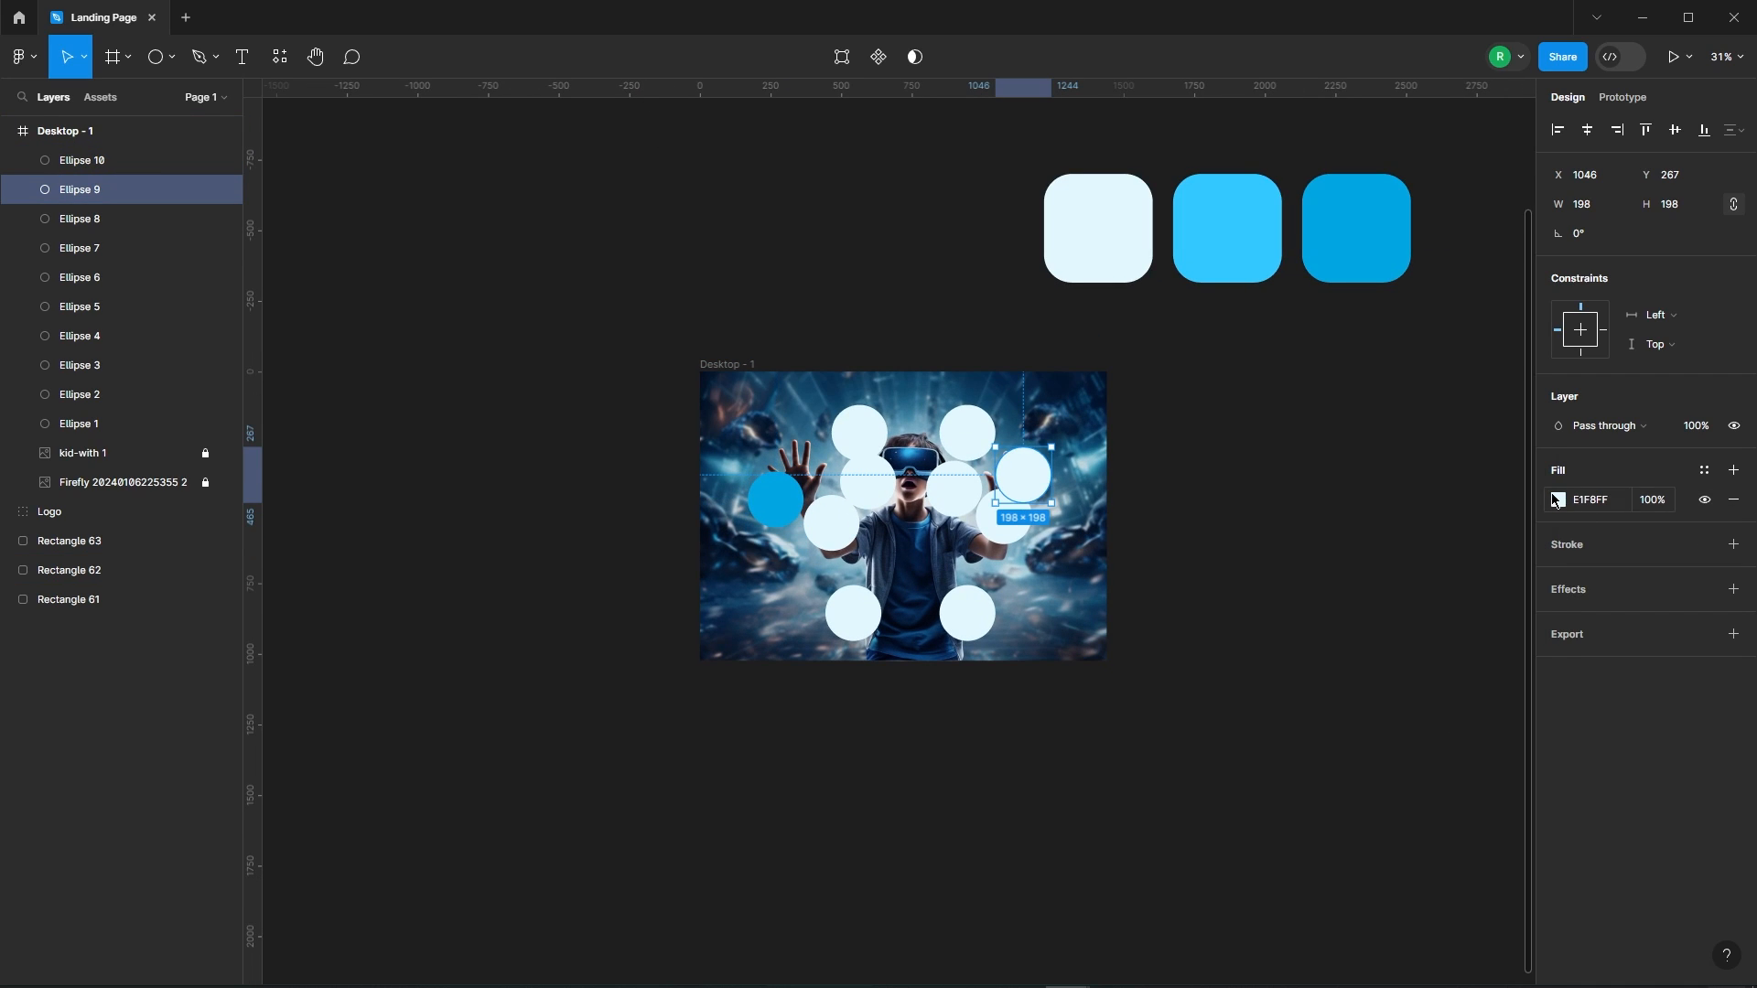
click(1557, 500)
key(i)
click(1341, 247)
key(Escape)
Fill the two circles over the kid's forearms with the middle swatch colour 32C8FF
click(1002, 529)
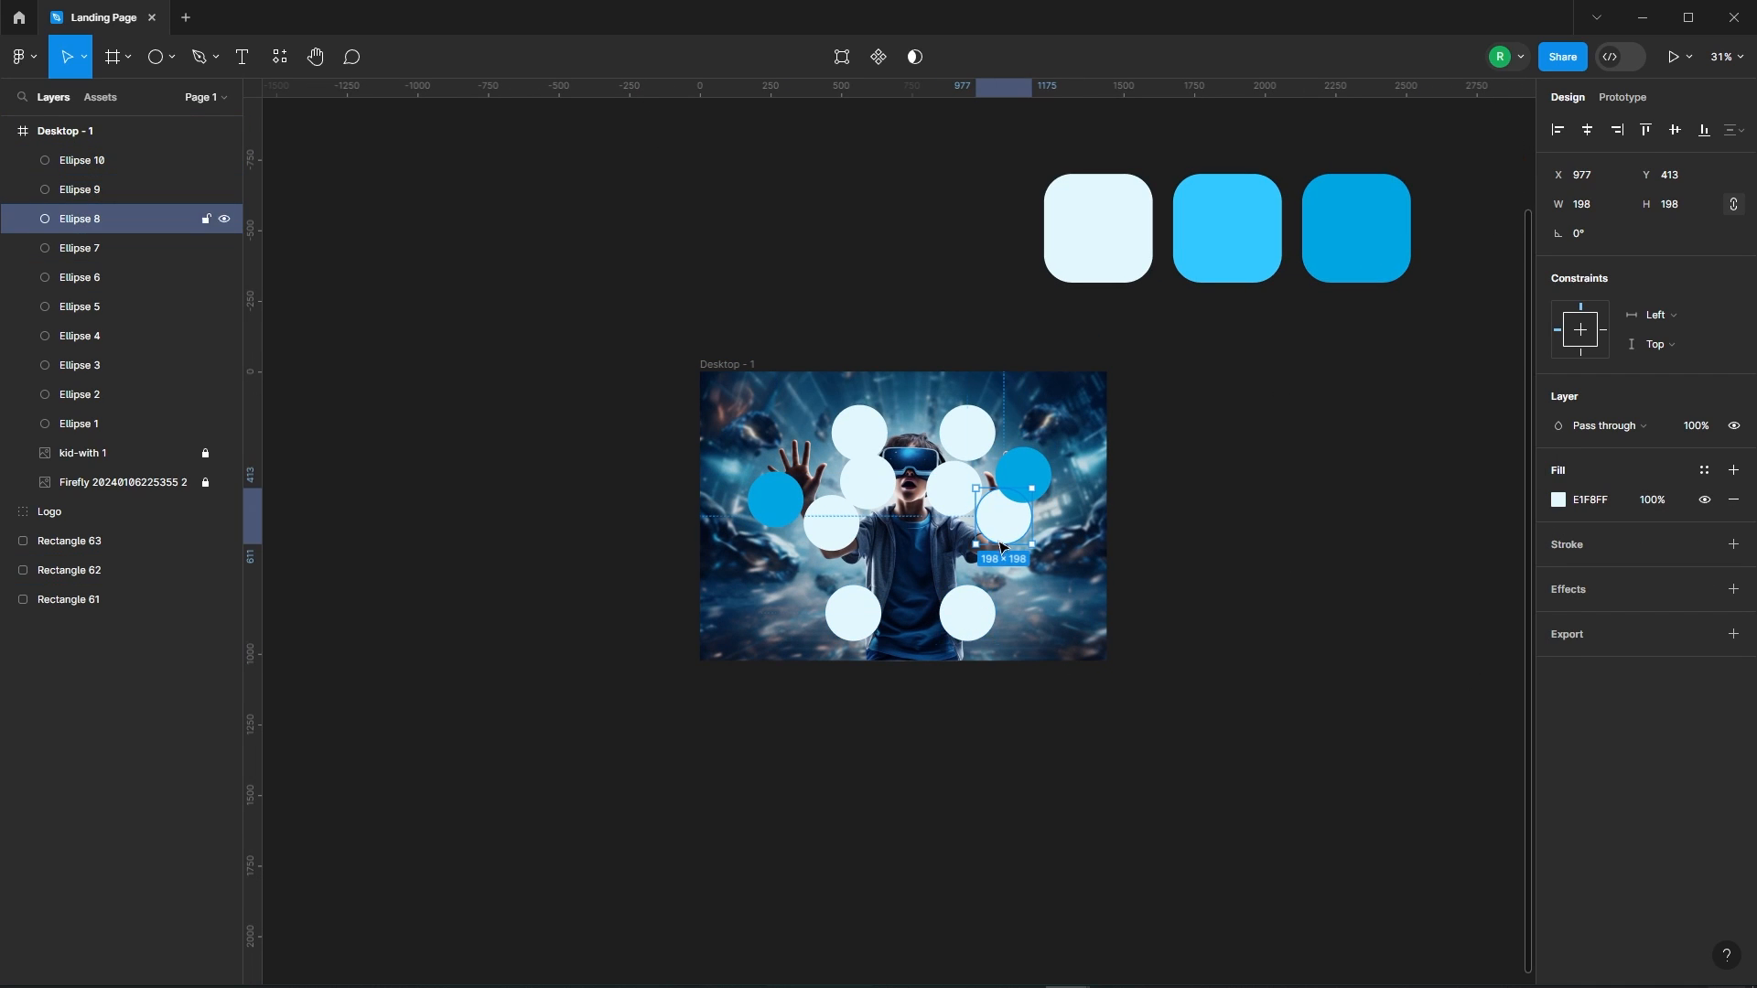
click(1558, 500)
key(i)
click(1250, 199)
key(Escape)
click(831, 522)
click(1559, 500)
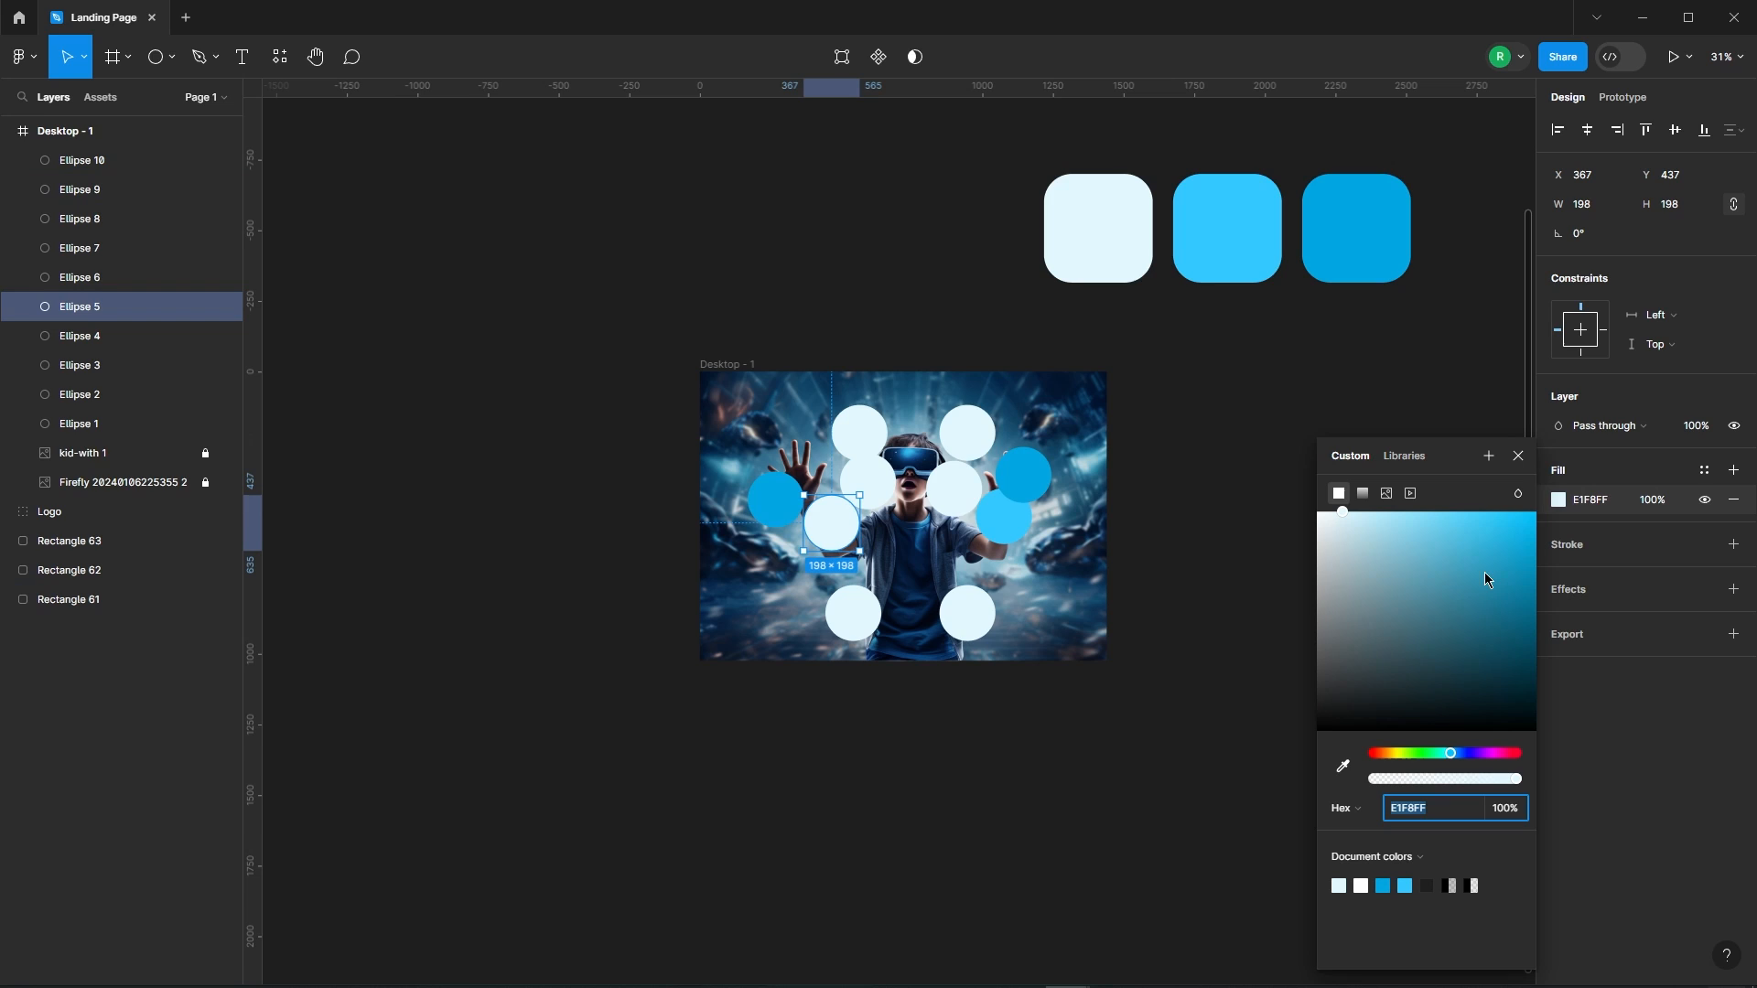
click(1227, 229)
click(1189, 510)
Apply a Layer blur effect to all ten circles so they become soft glows around the kid
scroll(970, 593, up, 3)
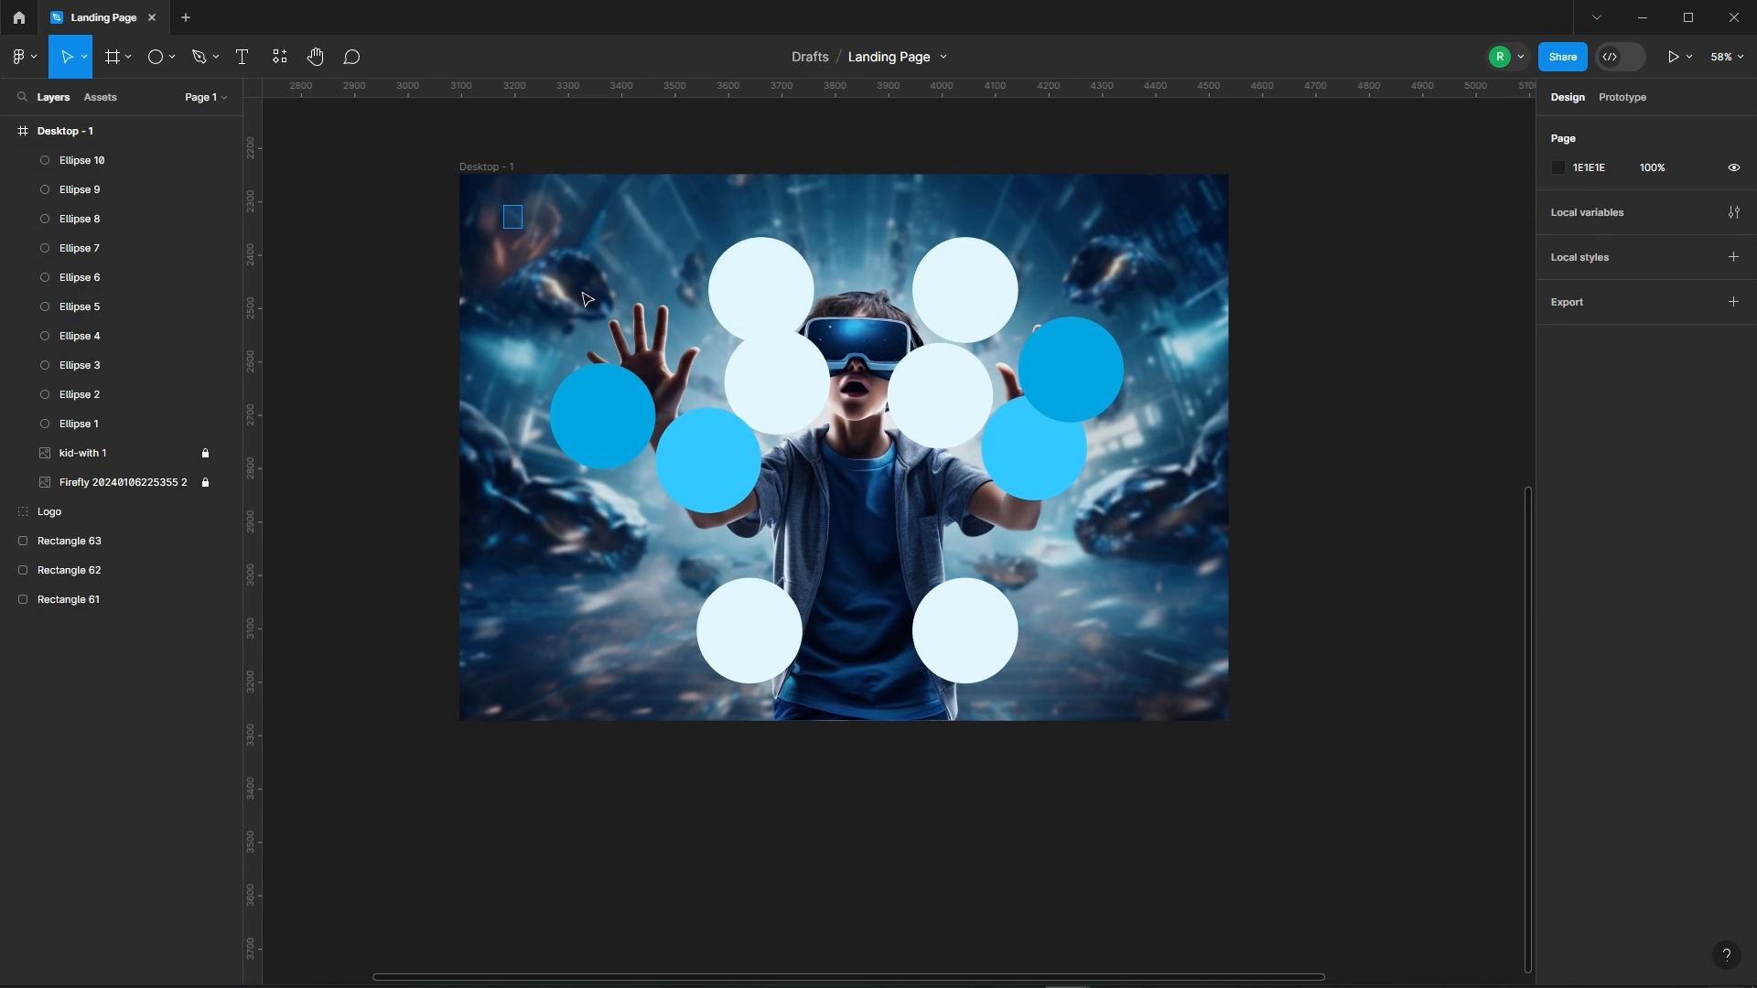
drag(586, 299, 1169, 659)
click(1733, 766)
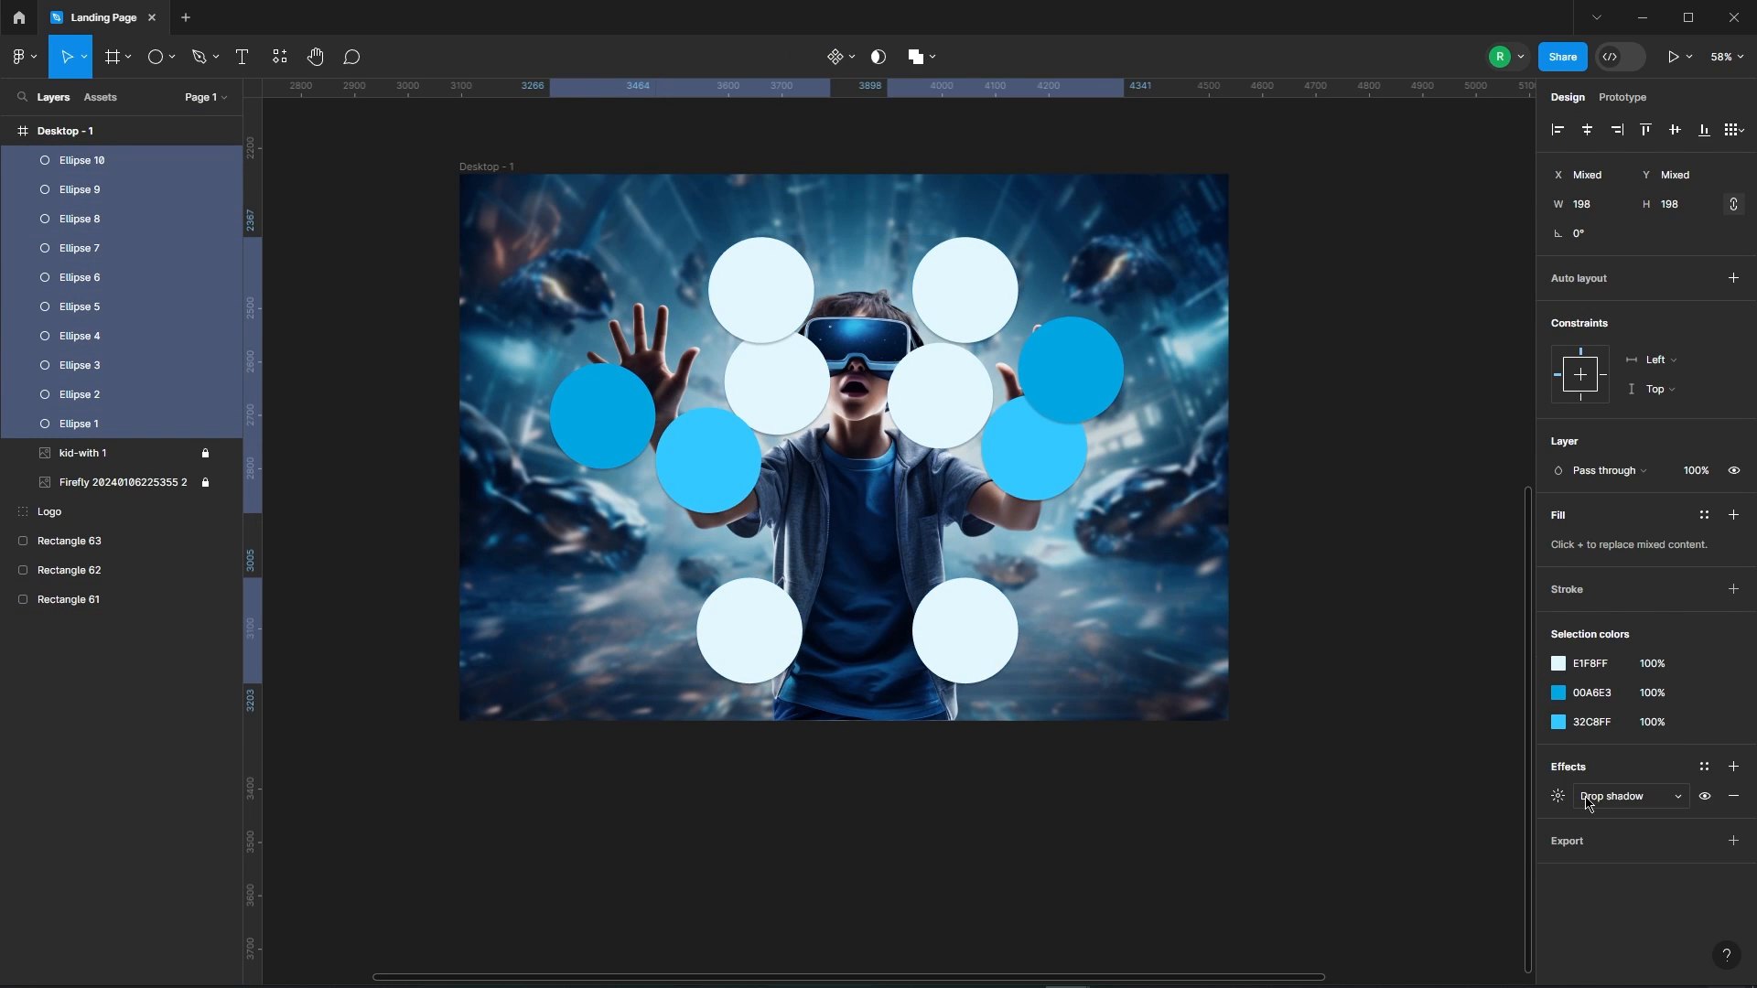
click(1603, 796)
click(1555, 816)
drag(1345, 842, 188, 530)
click(1246, 467)
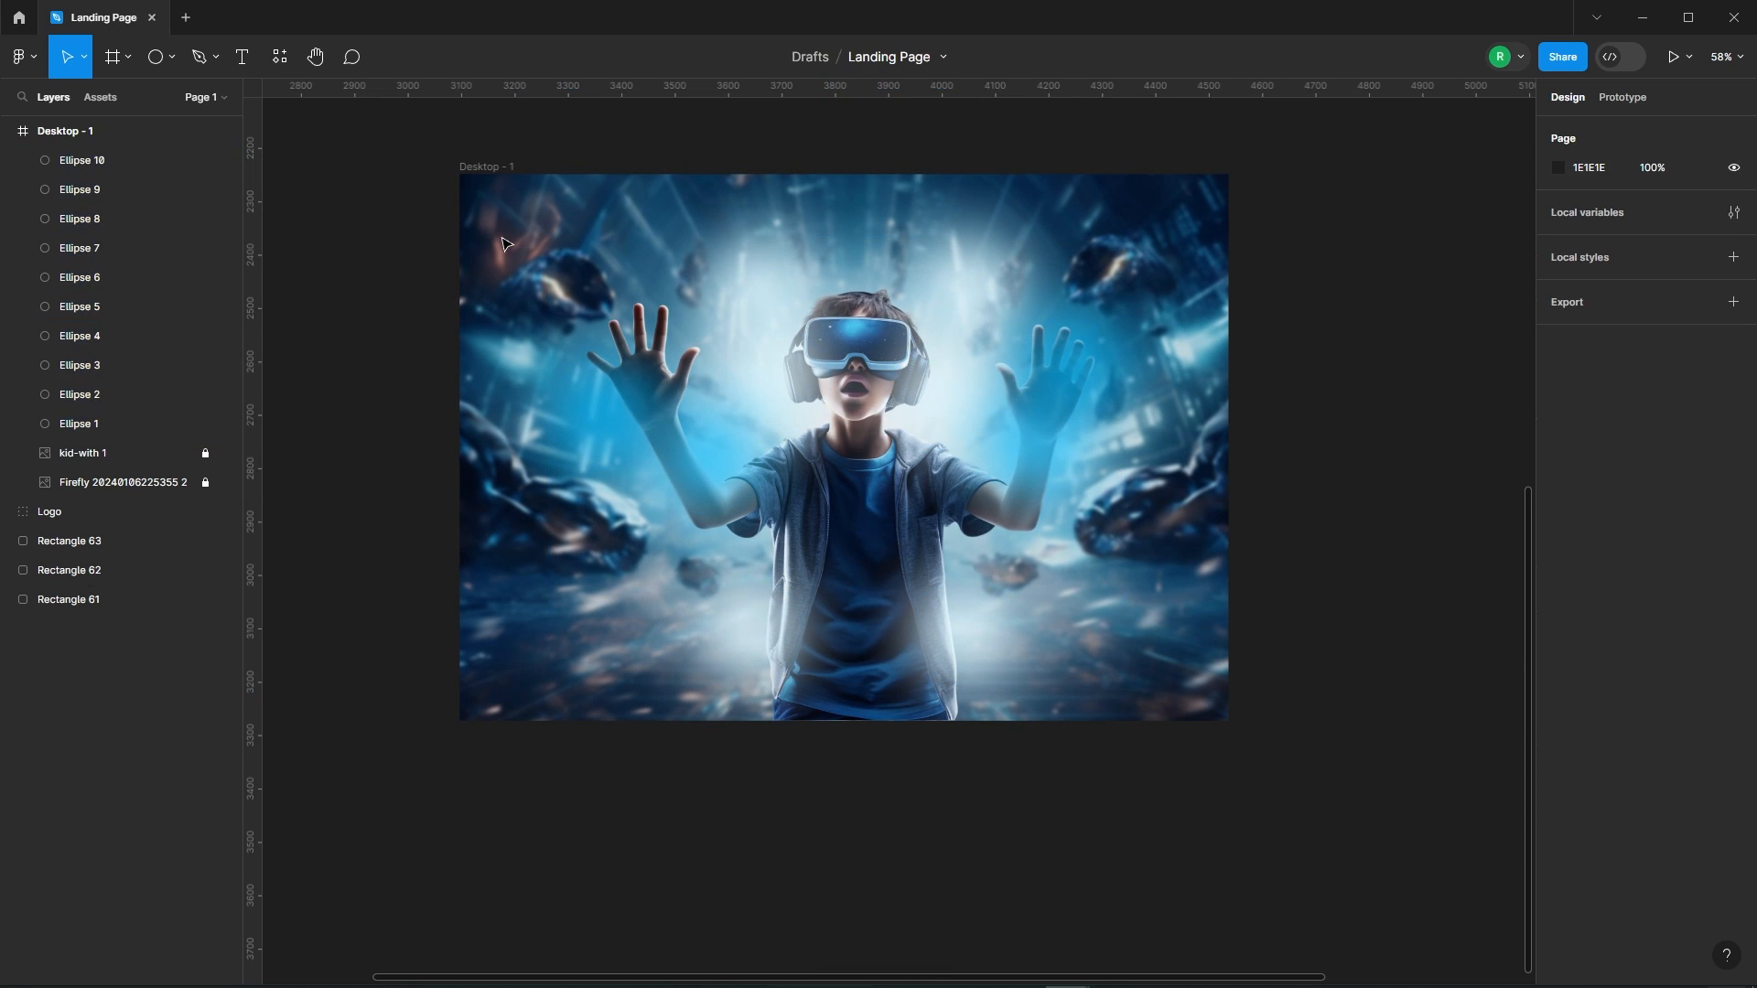
Send all the blurred circles behind the kid, with the Firefly background image at the very back
drag(506, 244, 1222, 746)
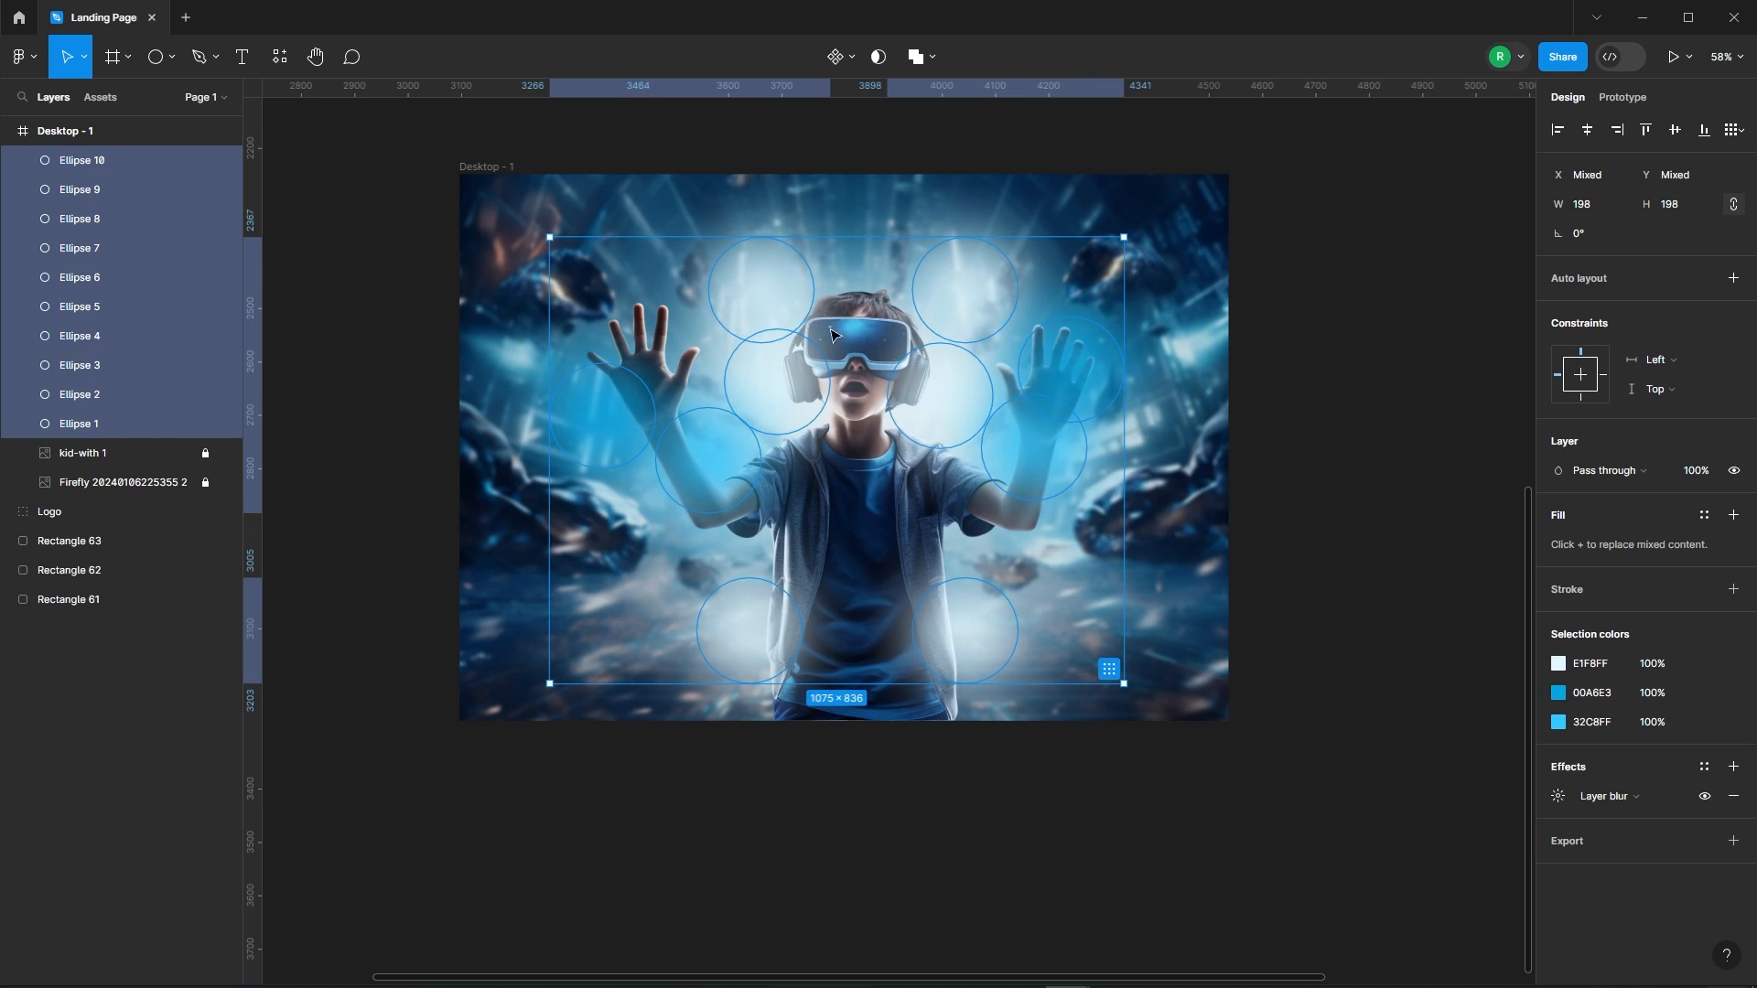
right_click(885, 364)
click(938, 510)
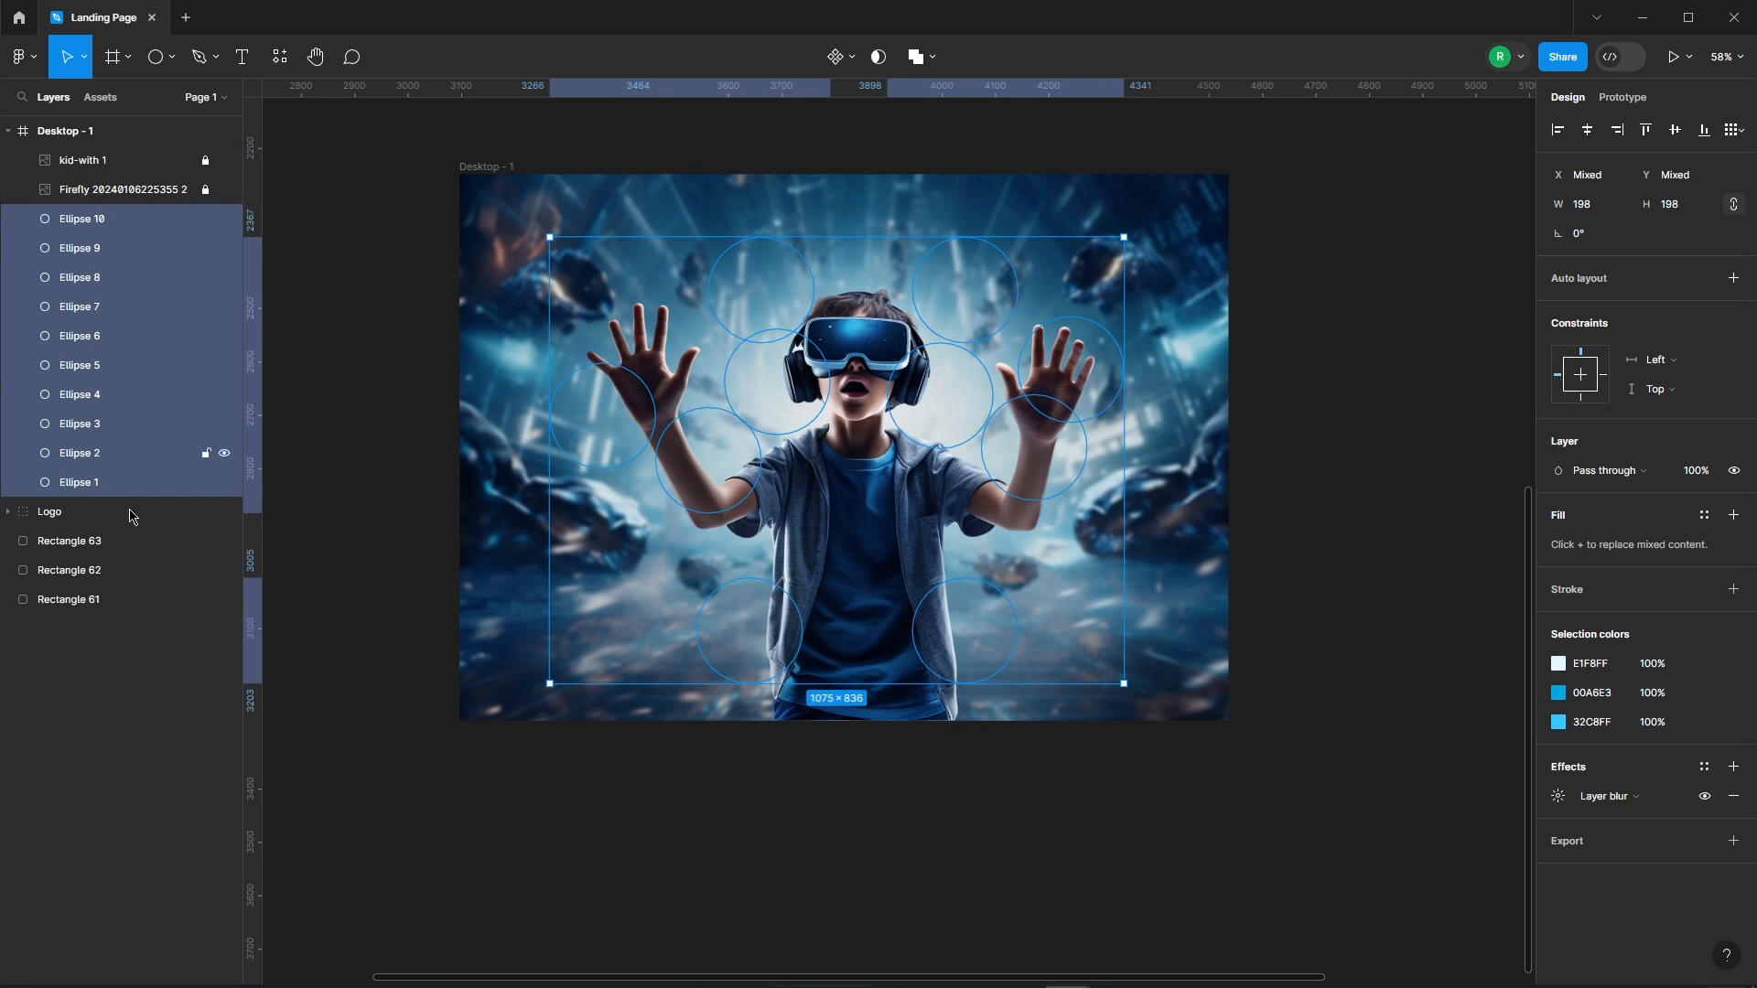
click(122, 196)
right_click(122, 199)
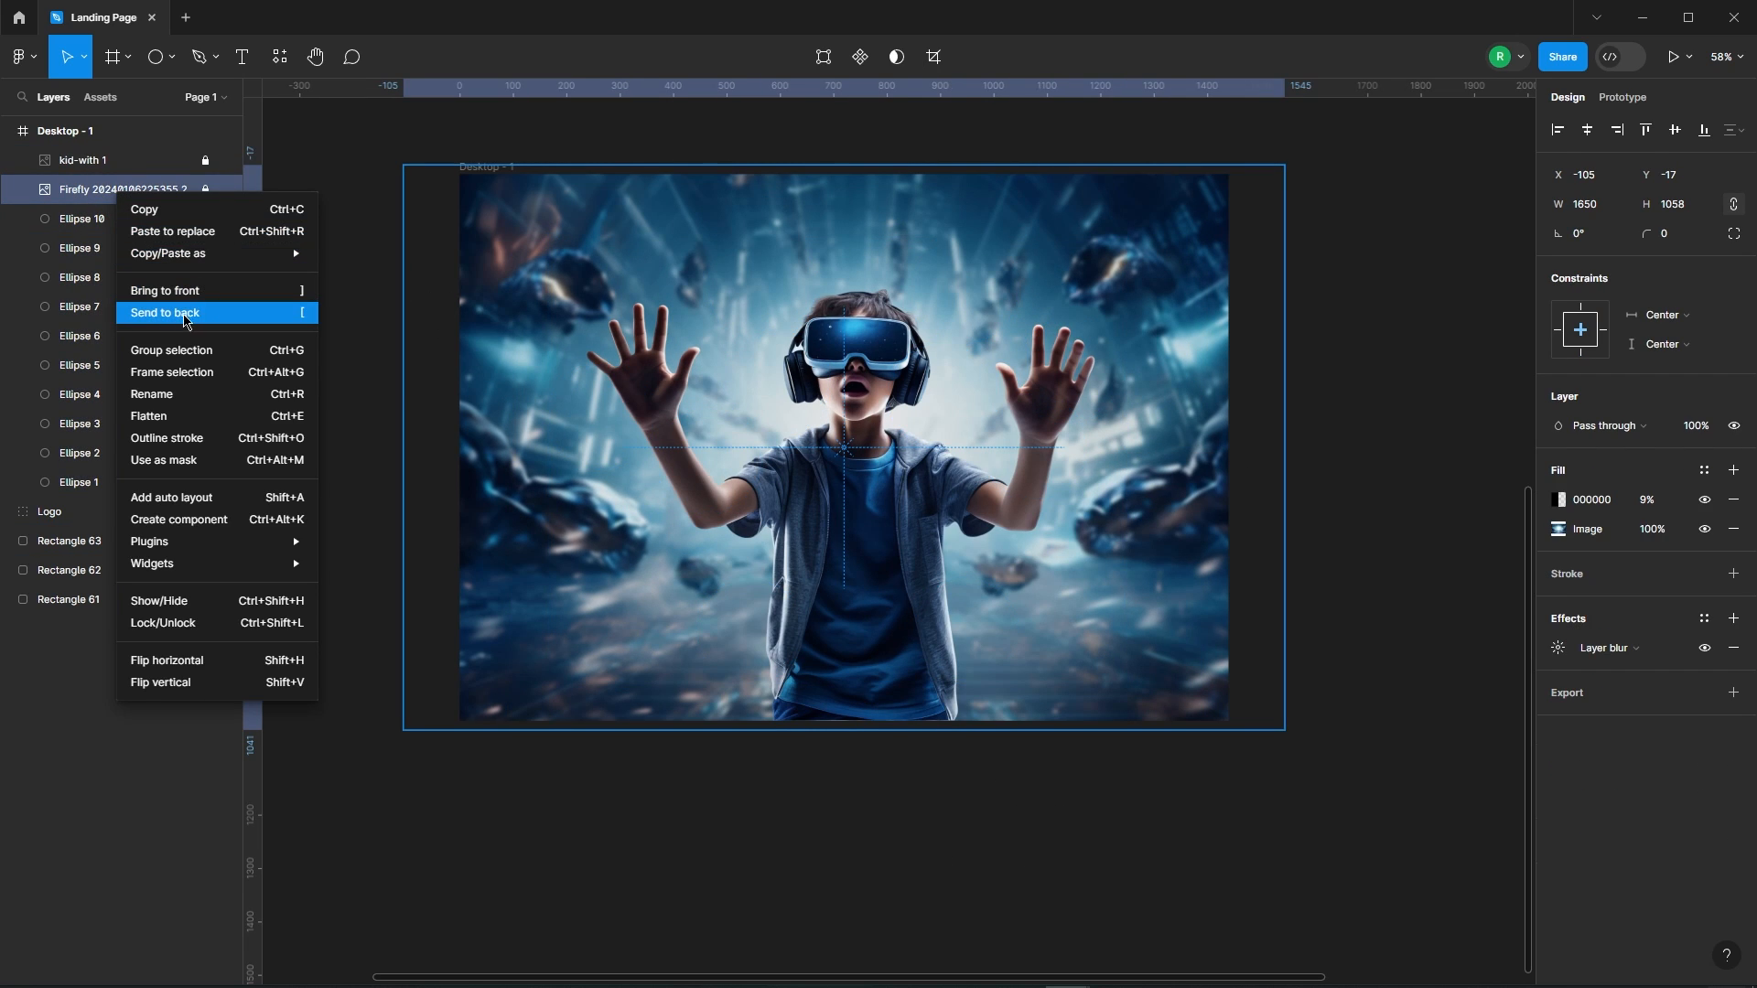
click(184, 313)
click(1391, 460)
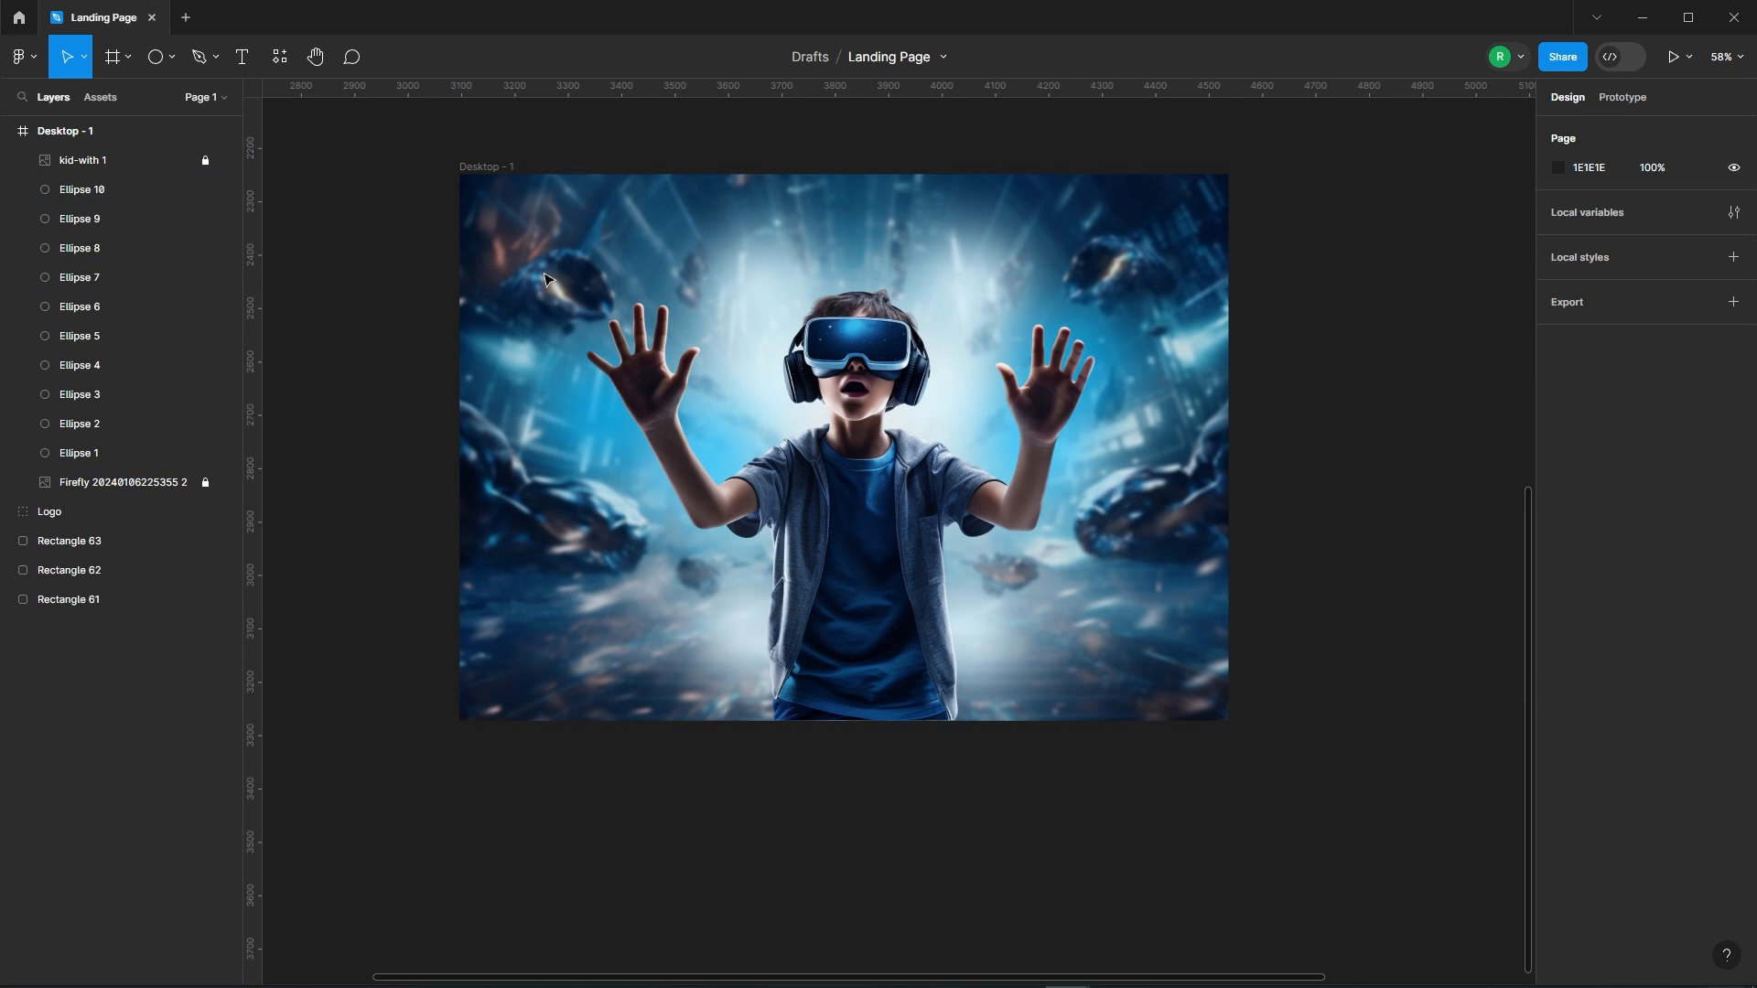
Set the blend mode of all ten blurred circles to Screen
drag(557, 255, 1163, 719)
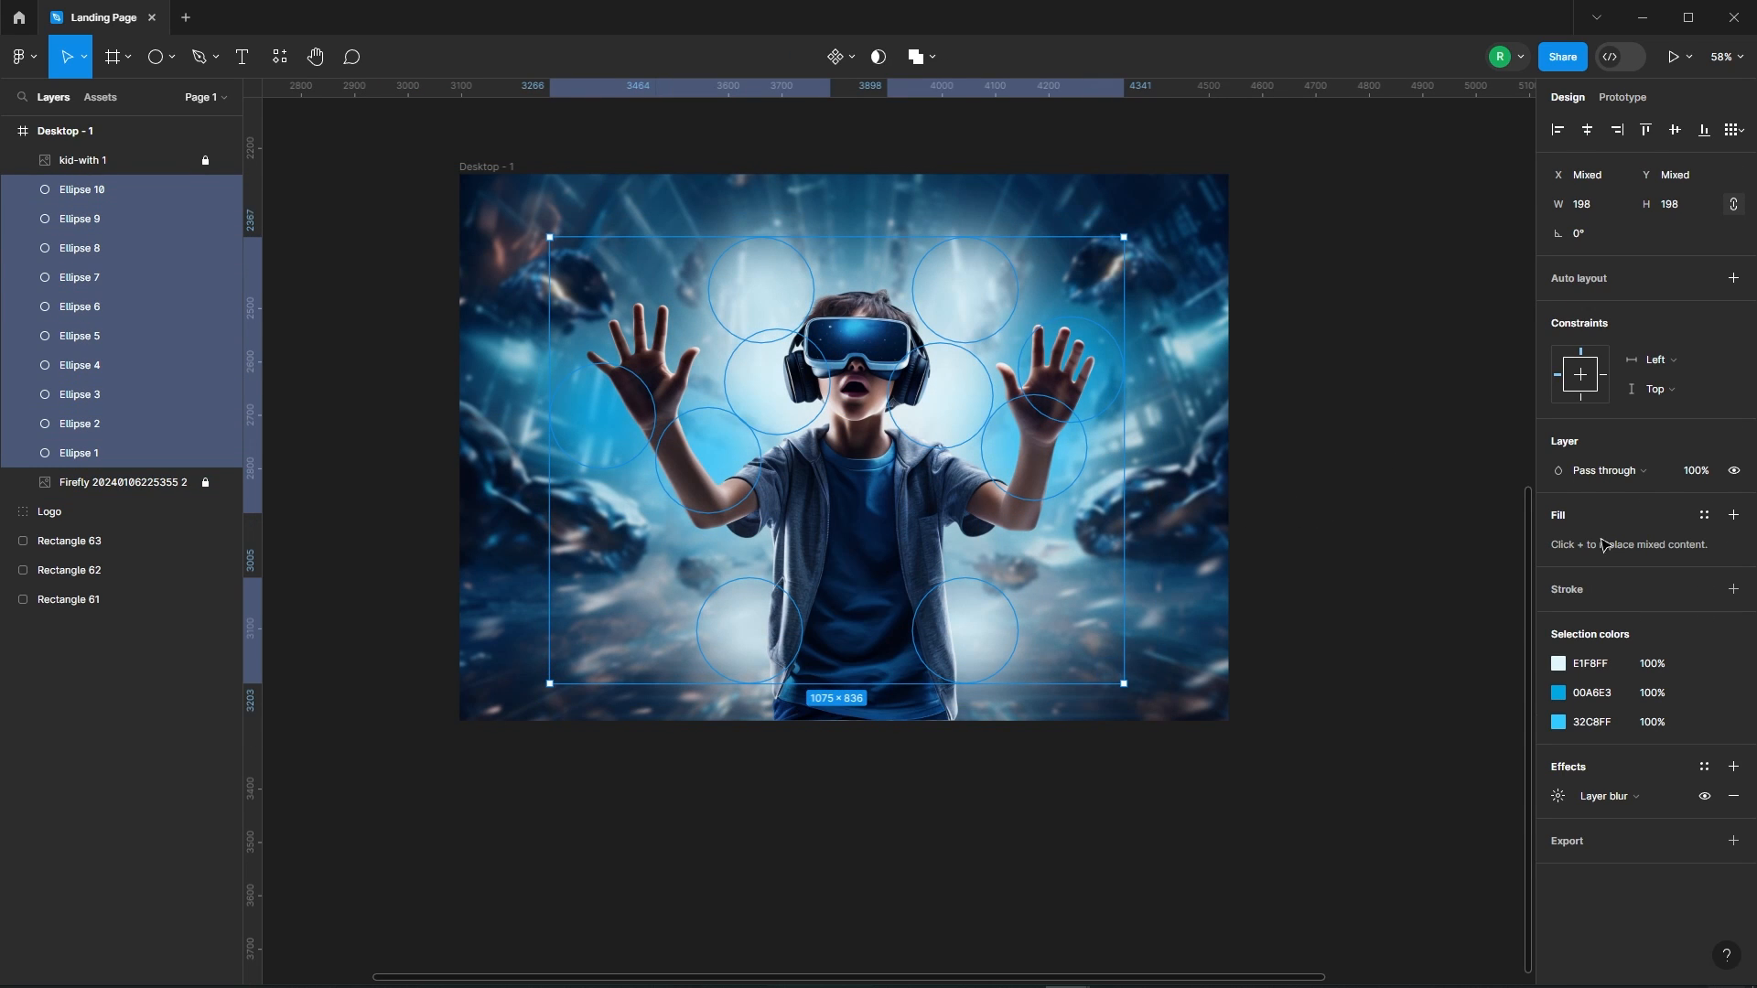
click(1618, 470)
click(1587, 655)
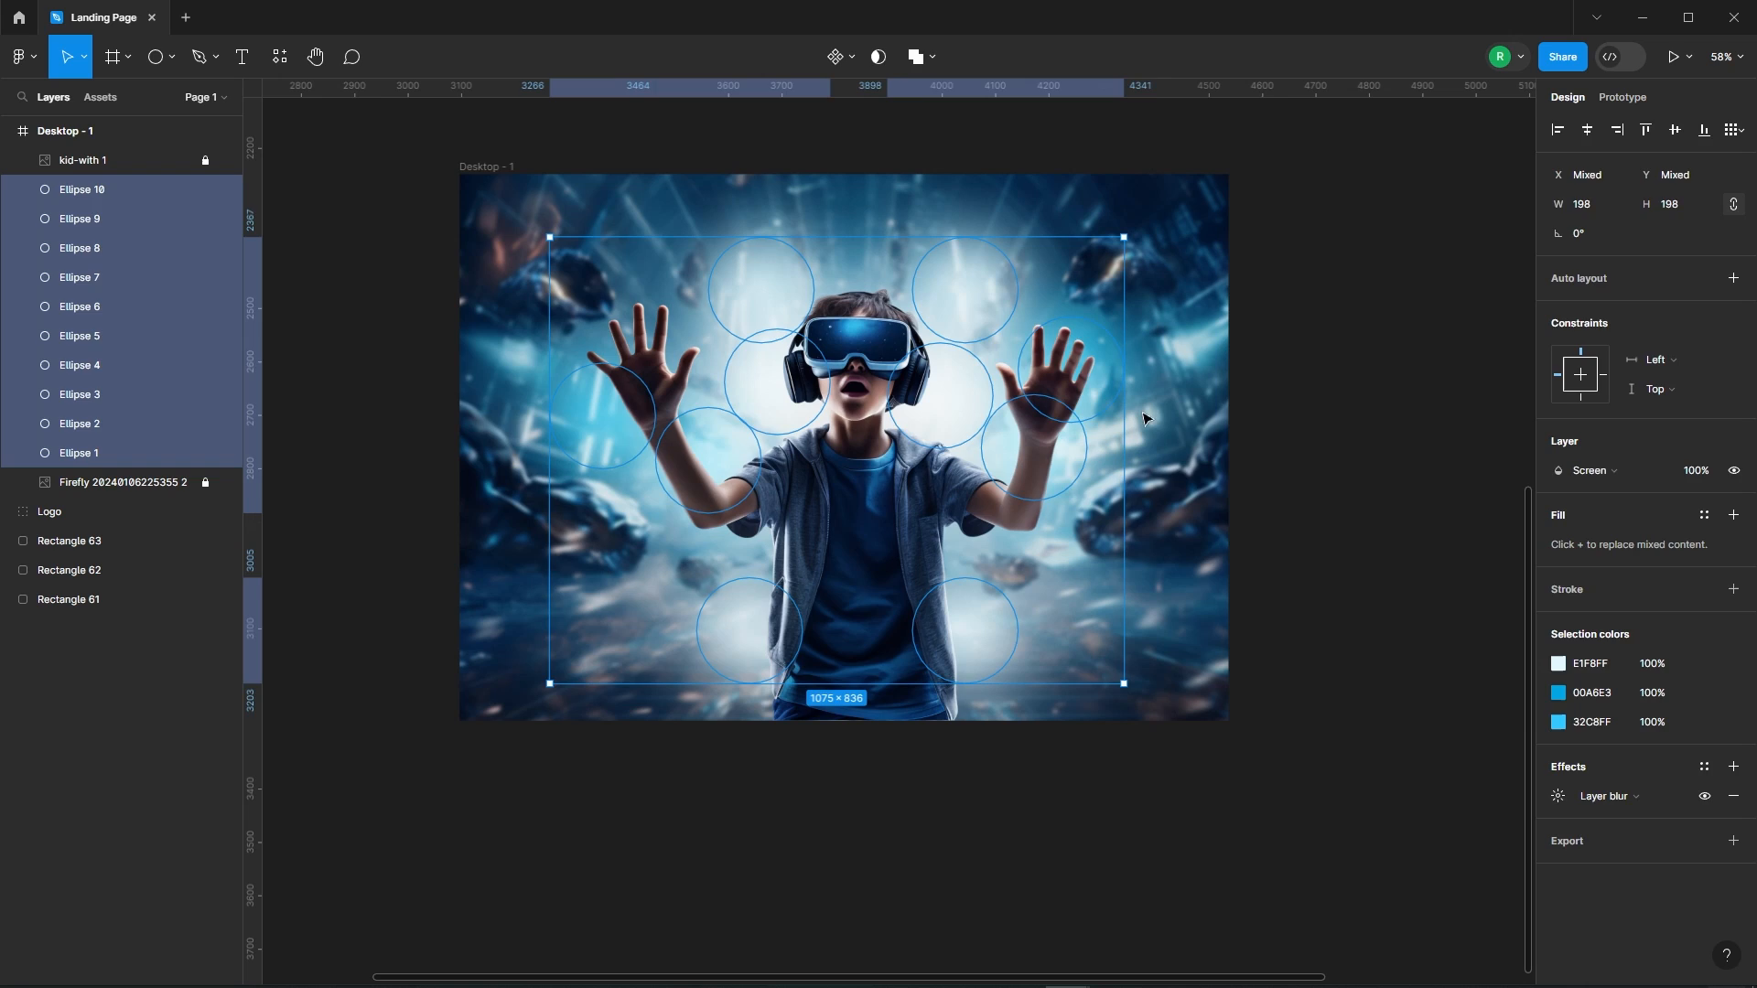
Duplicate two of the light glow circles and place one copy over each side of the kid's torso
click(1054, 349)
scroll(1055, 349, up, 2)
click(1012, 427)
alt+drag(1012, 428, 1008, 573)
alt+drag(732, 622, 802, 590)
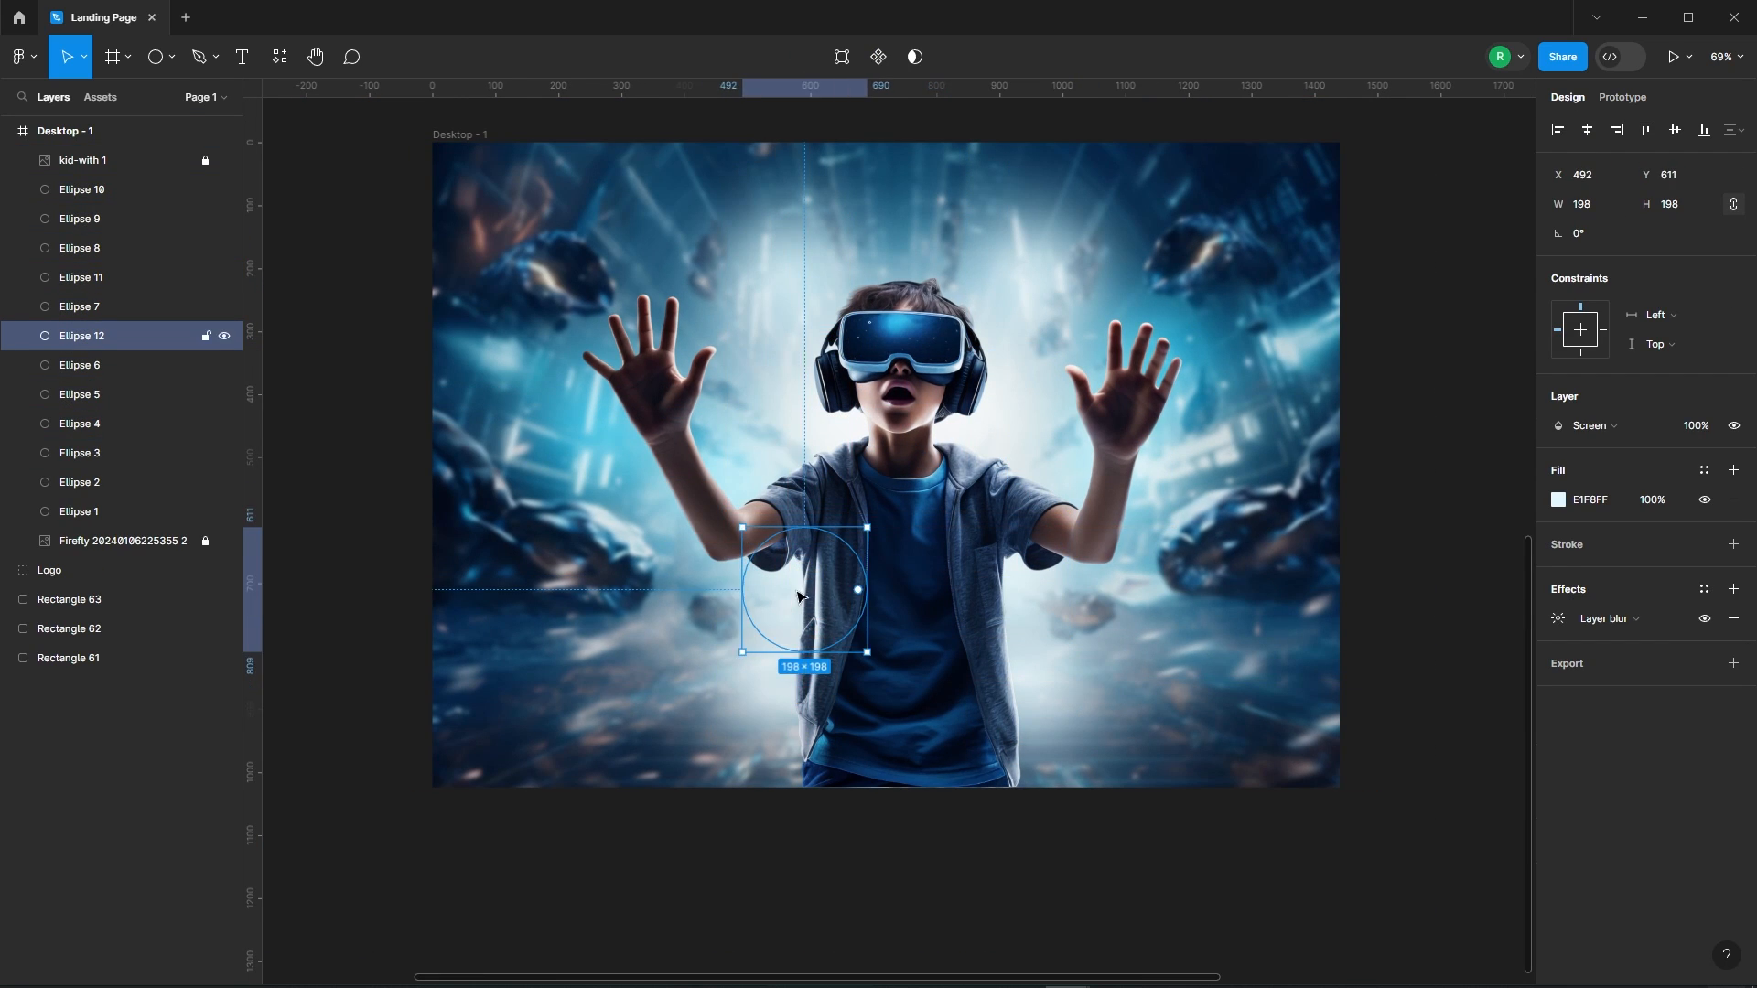
Stretch a light glow circle on each side of the kid's torso by pulling its upper point up and inward
double_click(801, 590)
drag(805, 527, 821, 399)
double_click(1029, 681)
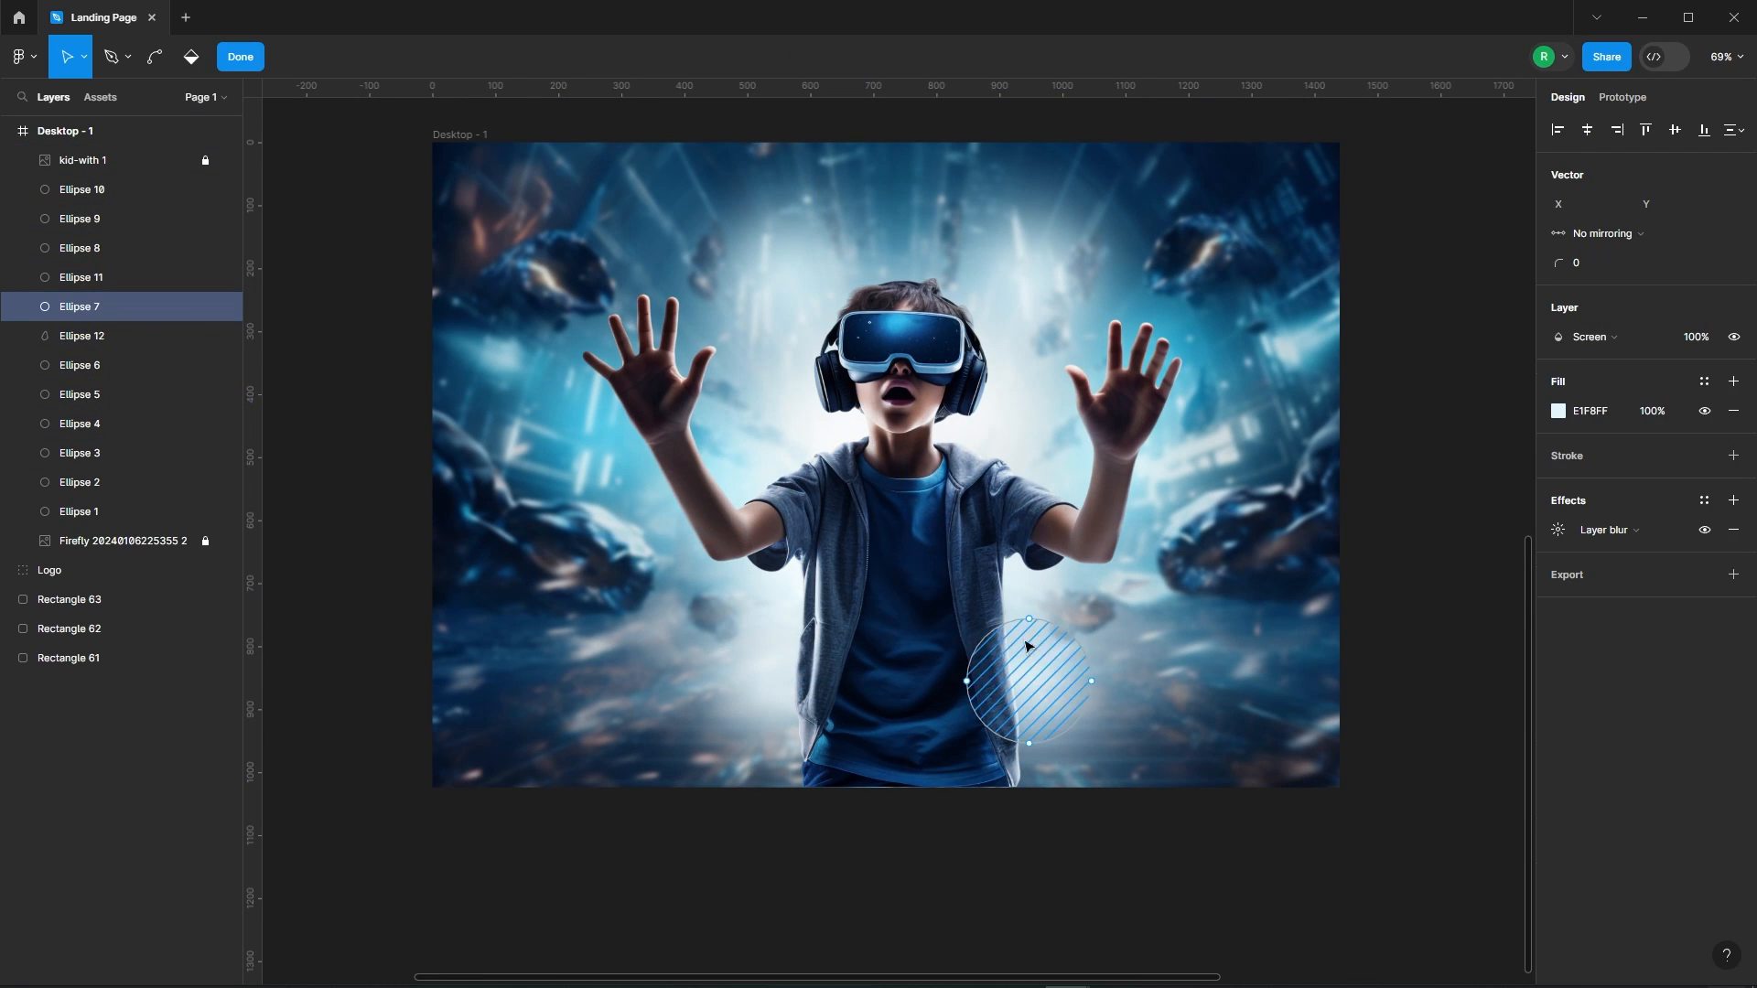
drag(1028, 618, 966, 507)
click(241, 57)
Stretch the glow circles at the forearm, hand and head on the image's right side into irregular shapes
click(1098, 533)
double_click(1098, 534)
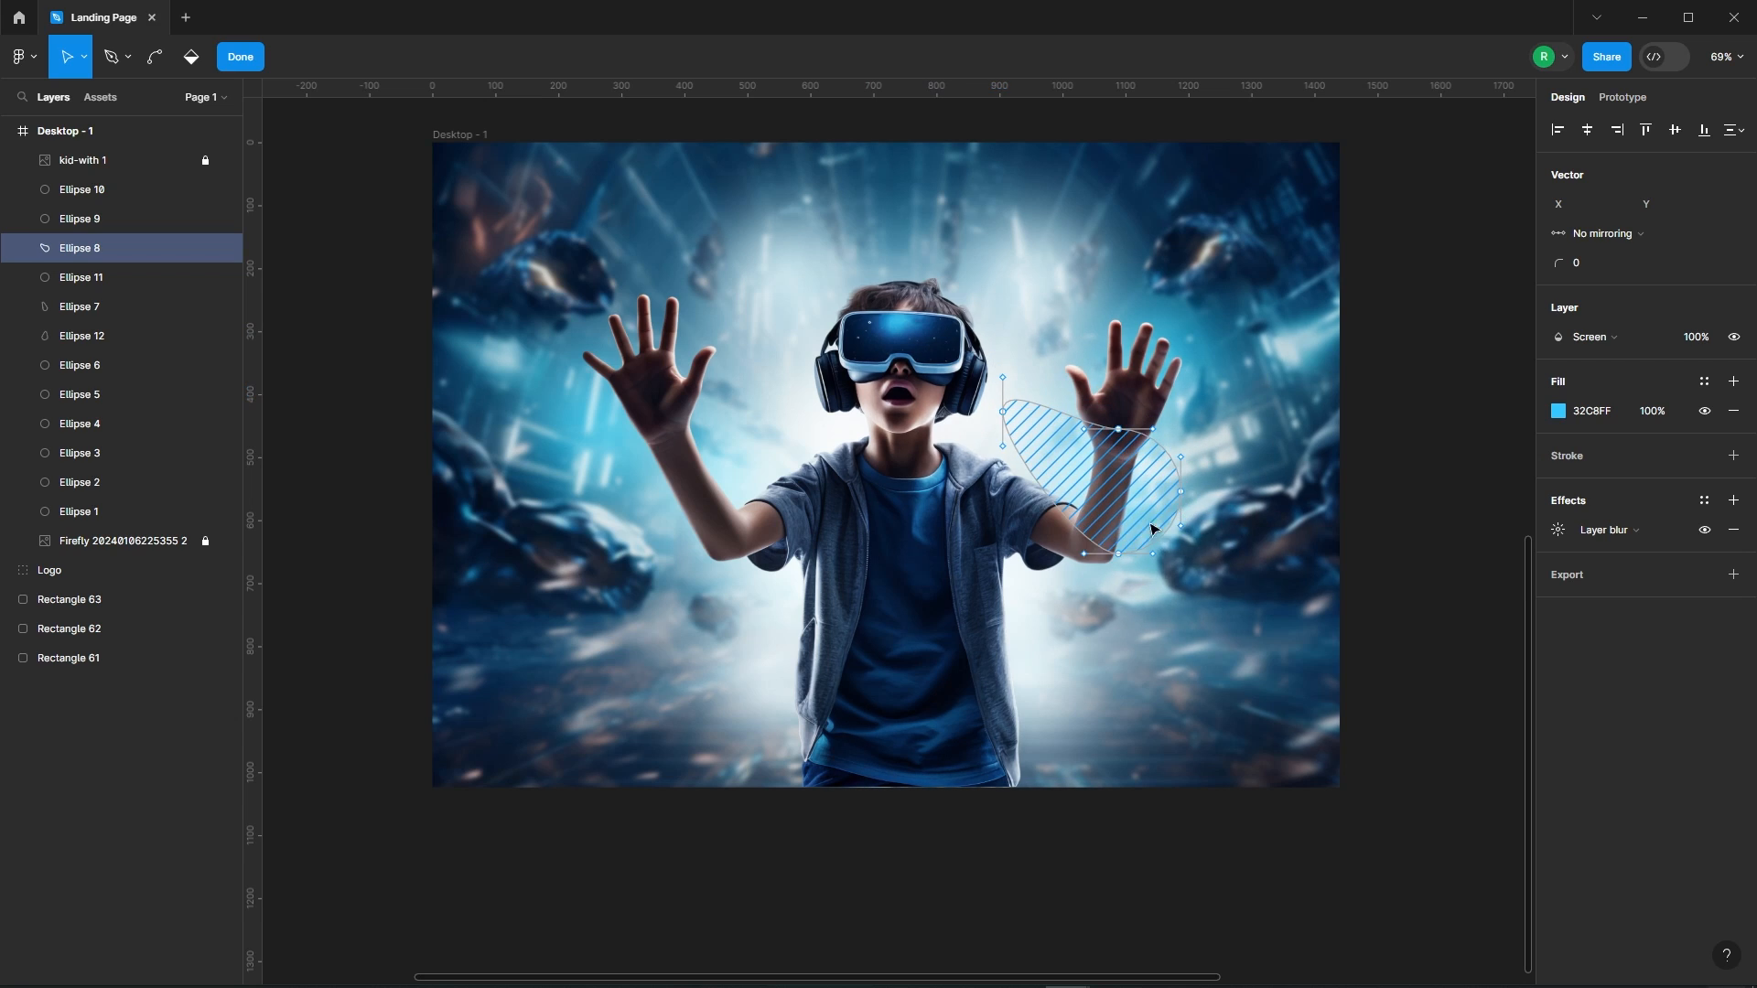
drag(1089, 549, 1095, 687)
key(Escape)
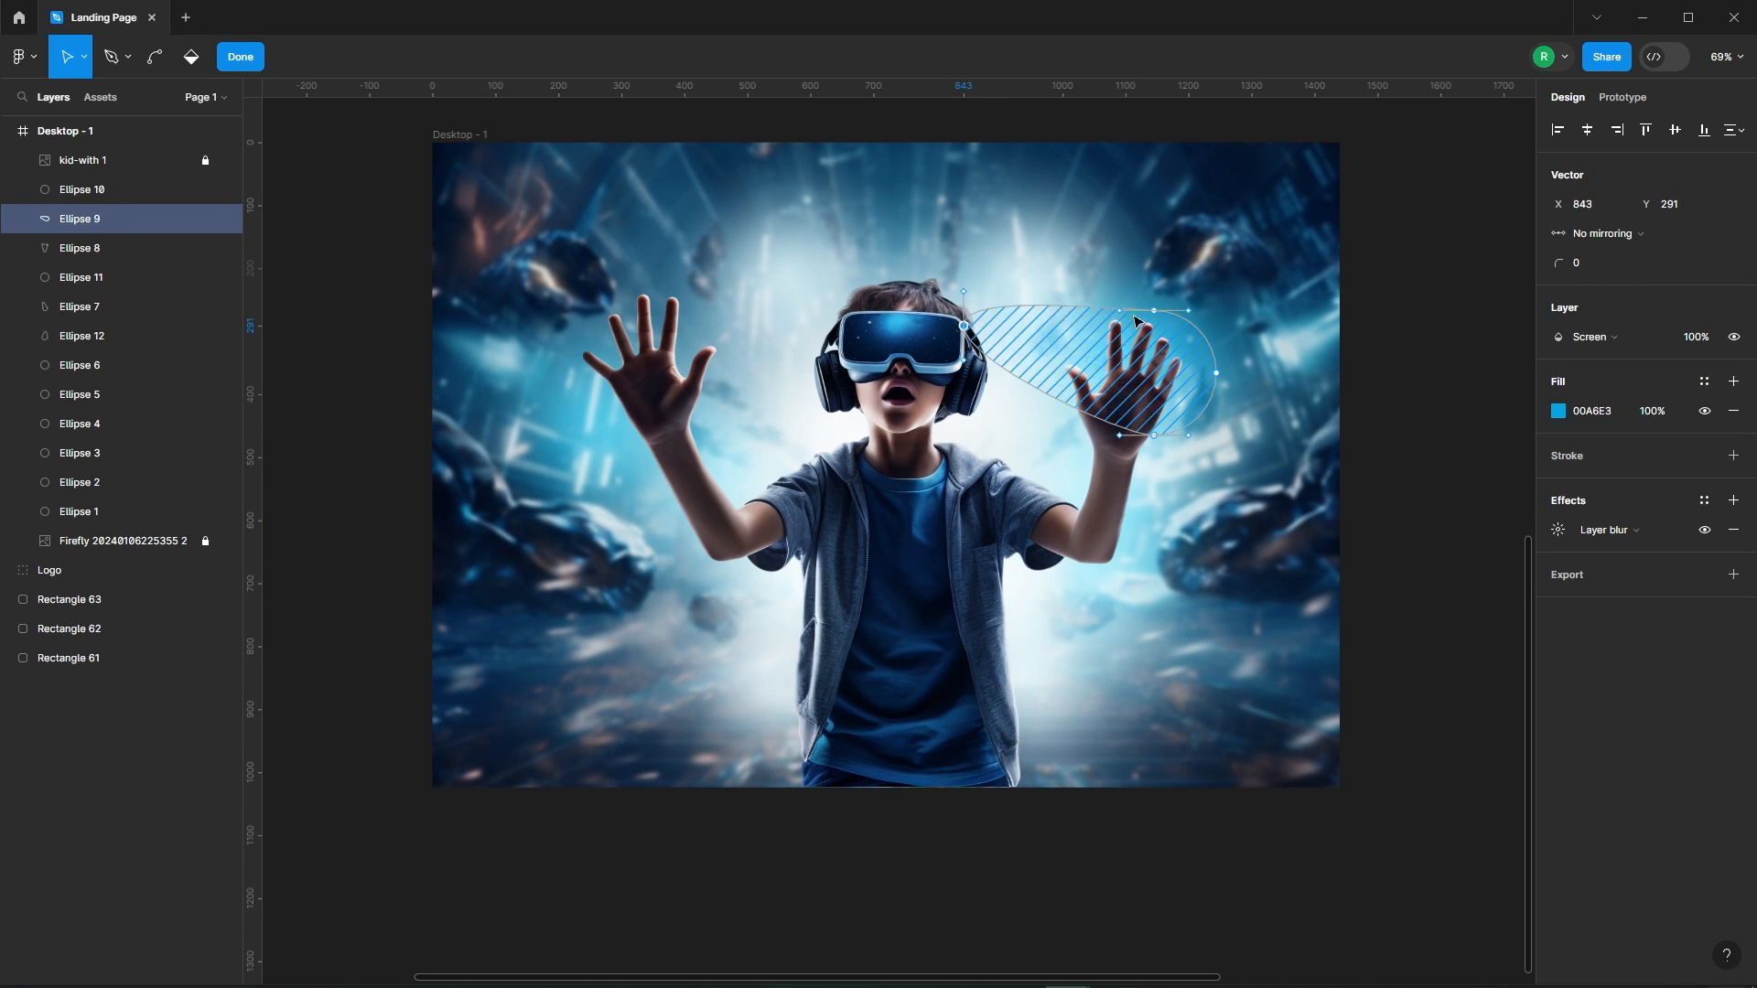
double_click(975, 296)
drag(971, 295, 872, 295)
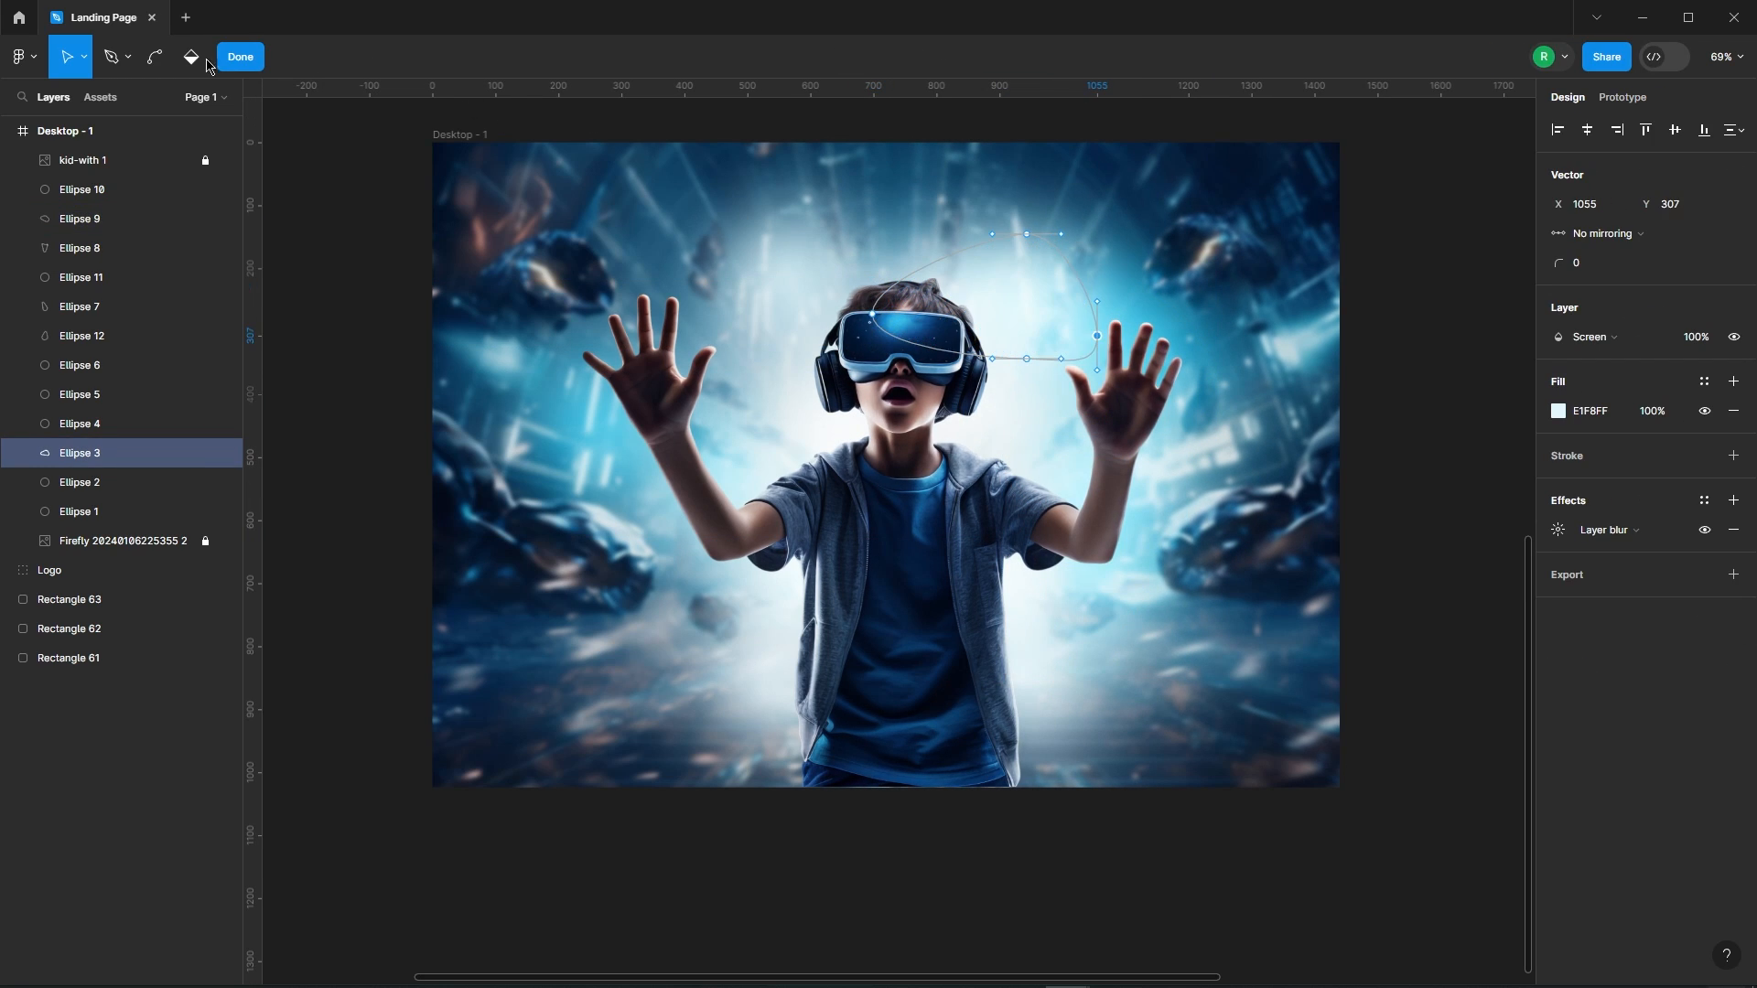
click(240, 57)
Stretch the glow circles around the hand and head on the image's left side into irregular shapes
click(696, 513)
double_click(695, 513)
drag(659, 476, 576, 425)
drag(805, 497, 854, 435)
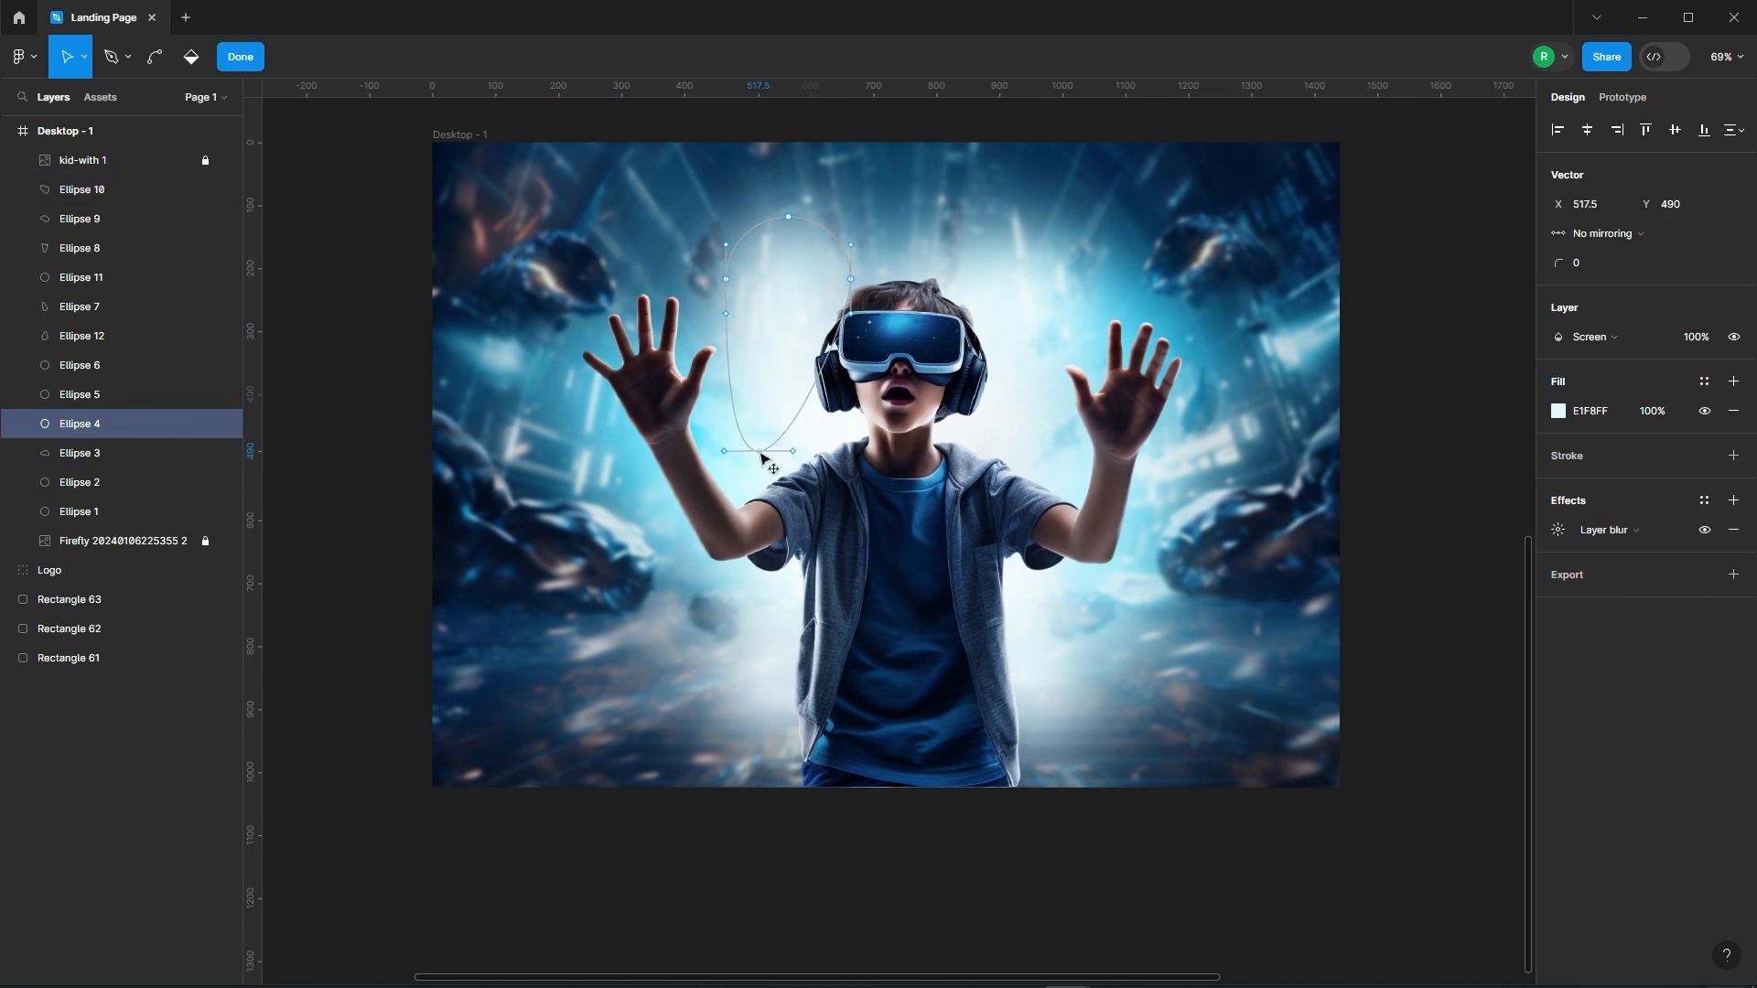
key(Escape)
Duplicate the two 00A6E3 glow shapes beside the hands and place the copies around the kid's head
key(ctrl+d)
drag(714, 458, 962, 324)
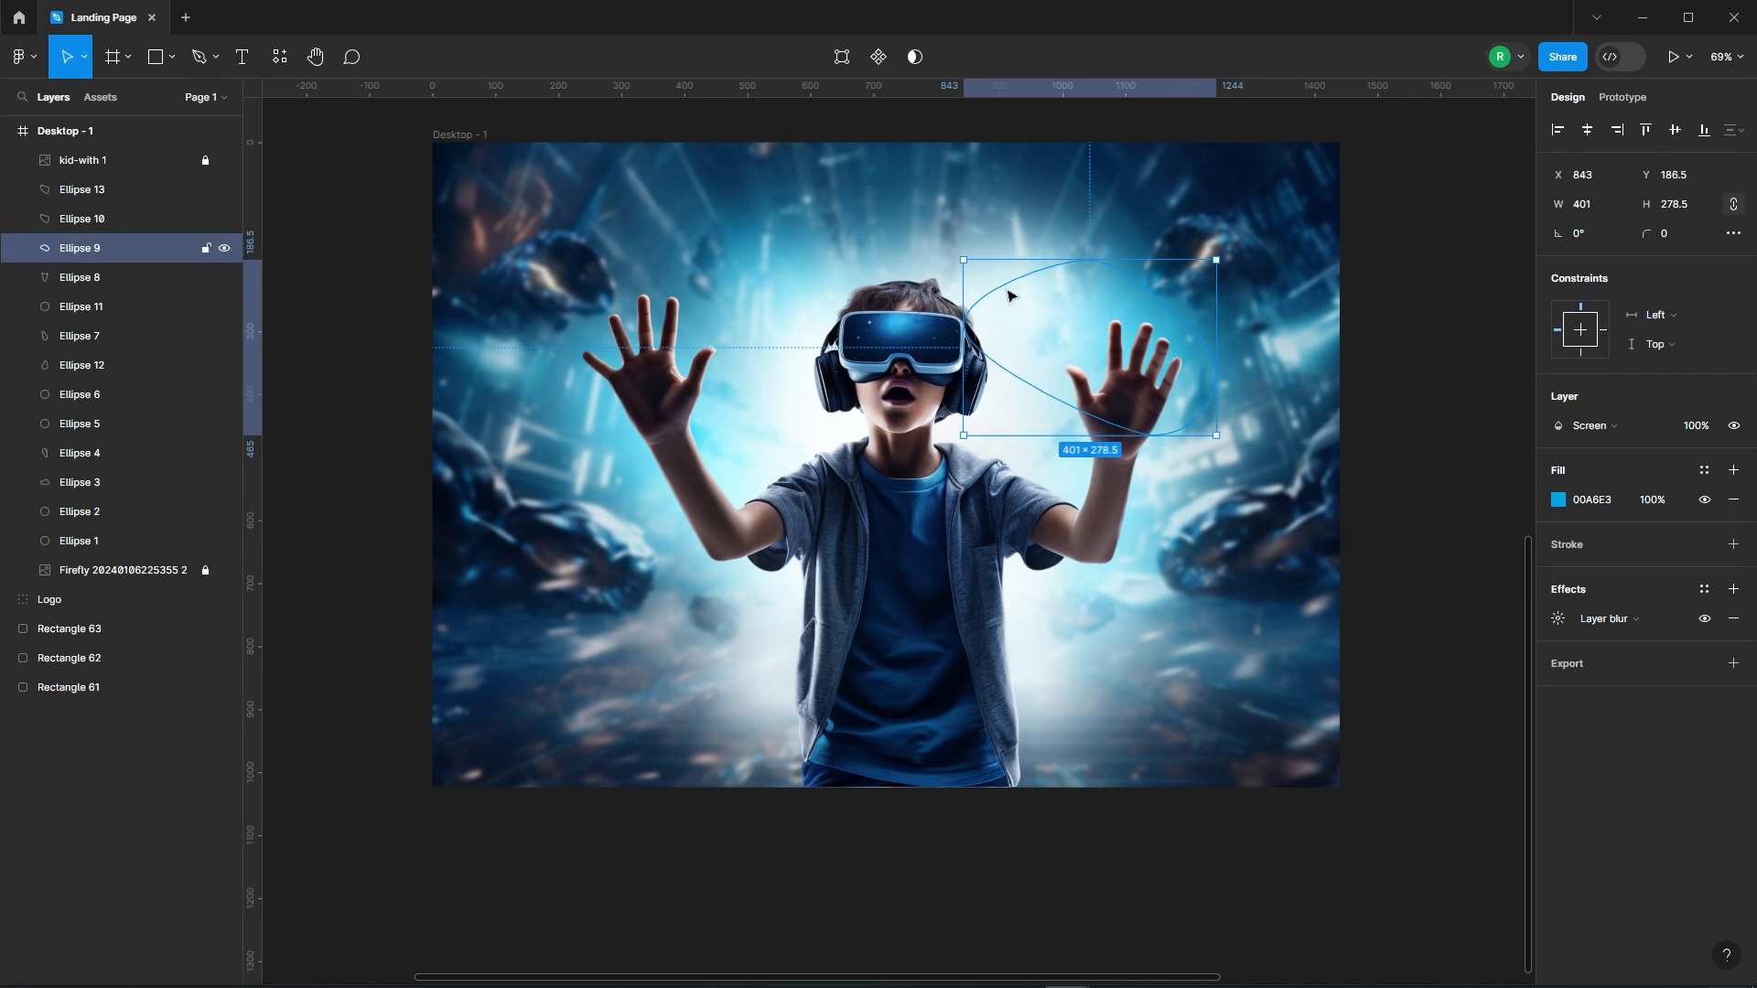
key(ctrl+d)
double_click(908, 300)
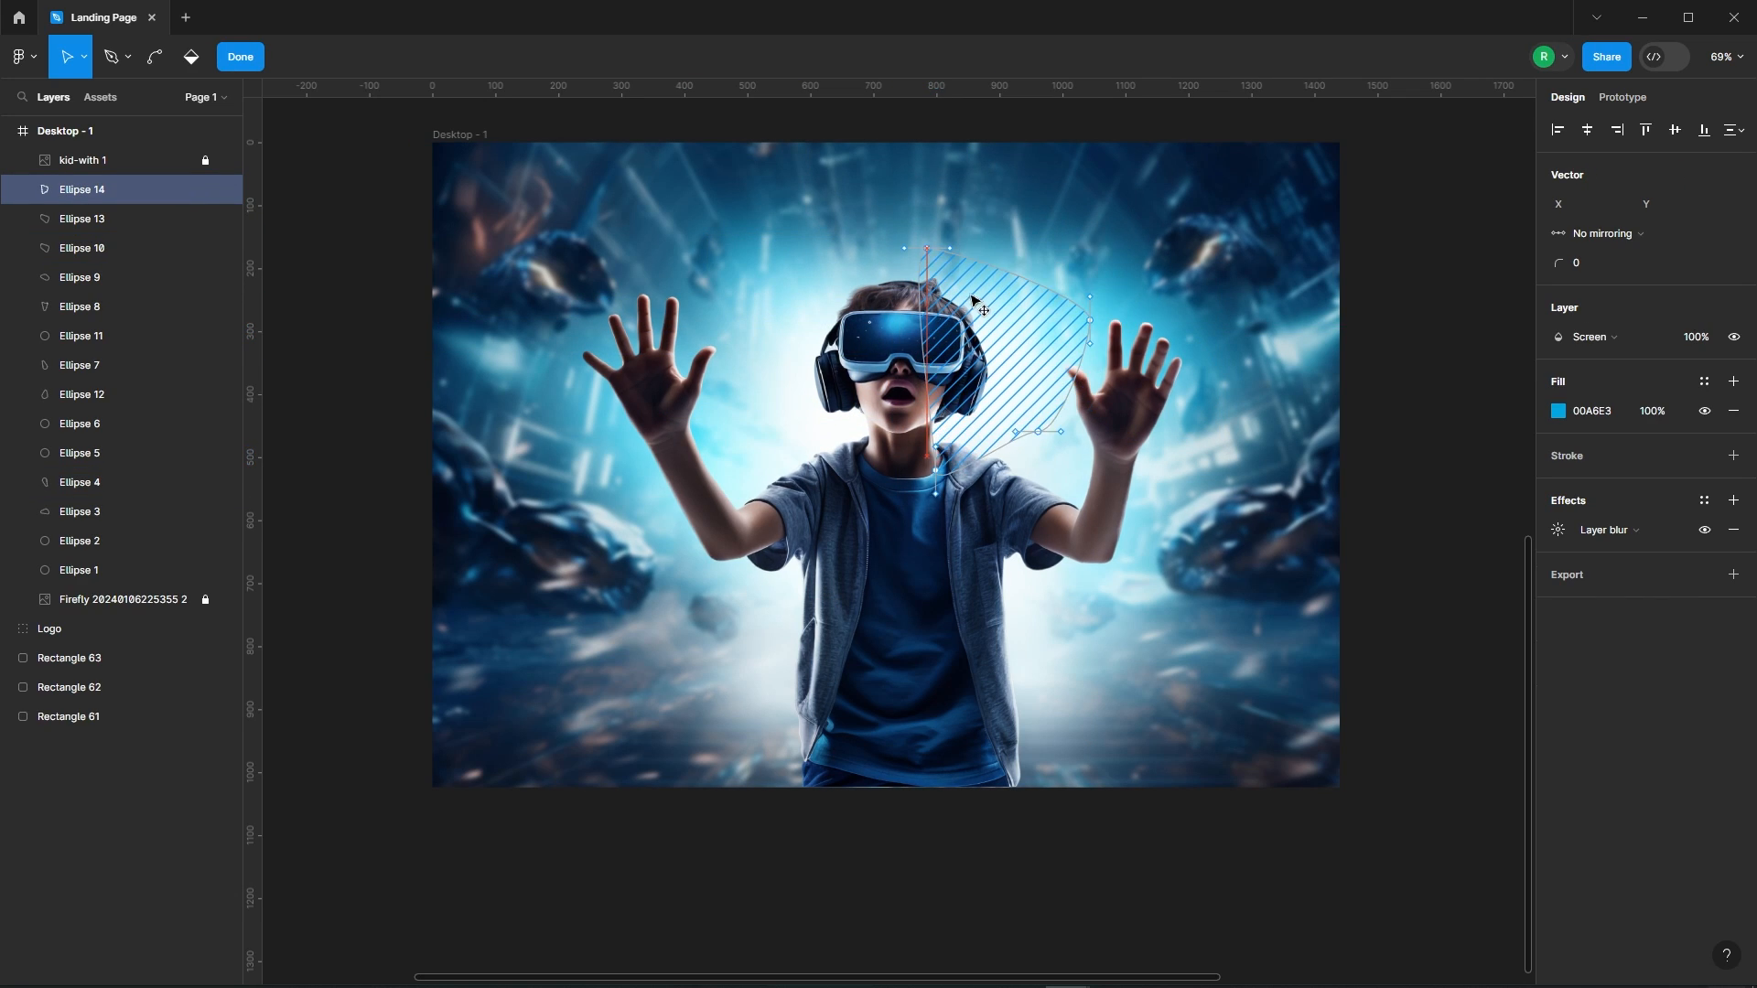
key(Escape)
key(Escape)
Duplicate the 32C8FF glow shape twice, placing one copy on each side of the kid's lower torso
scroll(925, 188, down, 3)
click(1025, 586)
key(ctrl+d)
drag(1025, 585, 1032, 549)
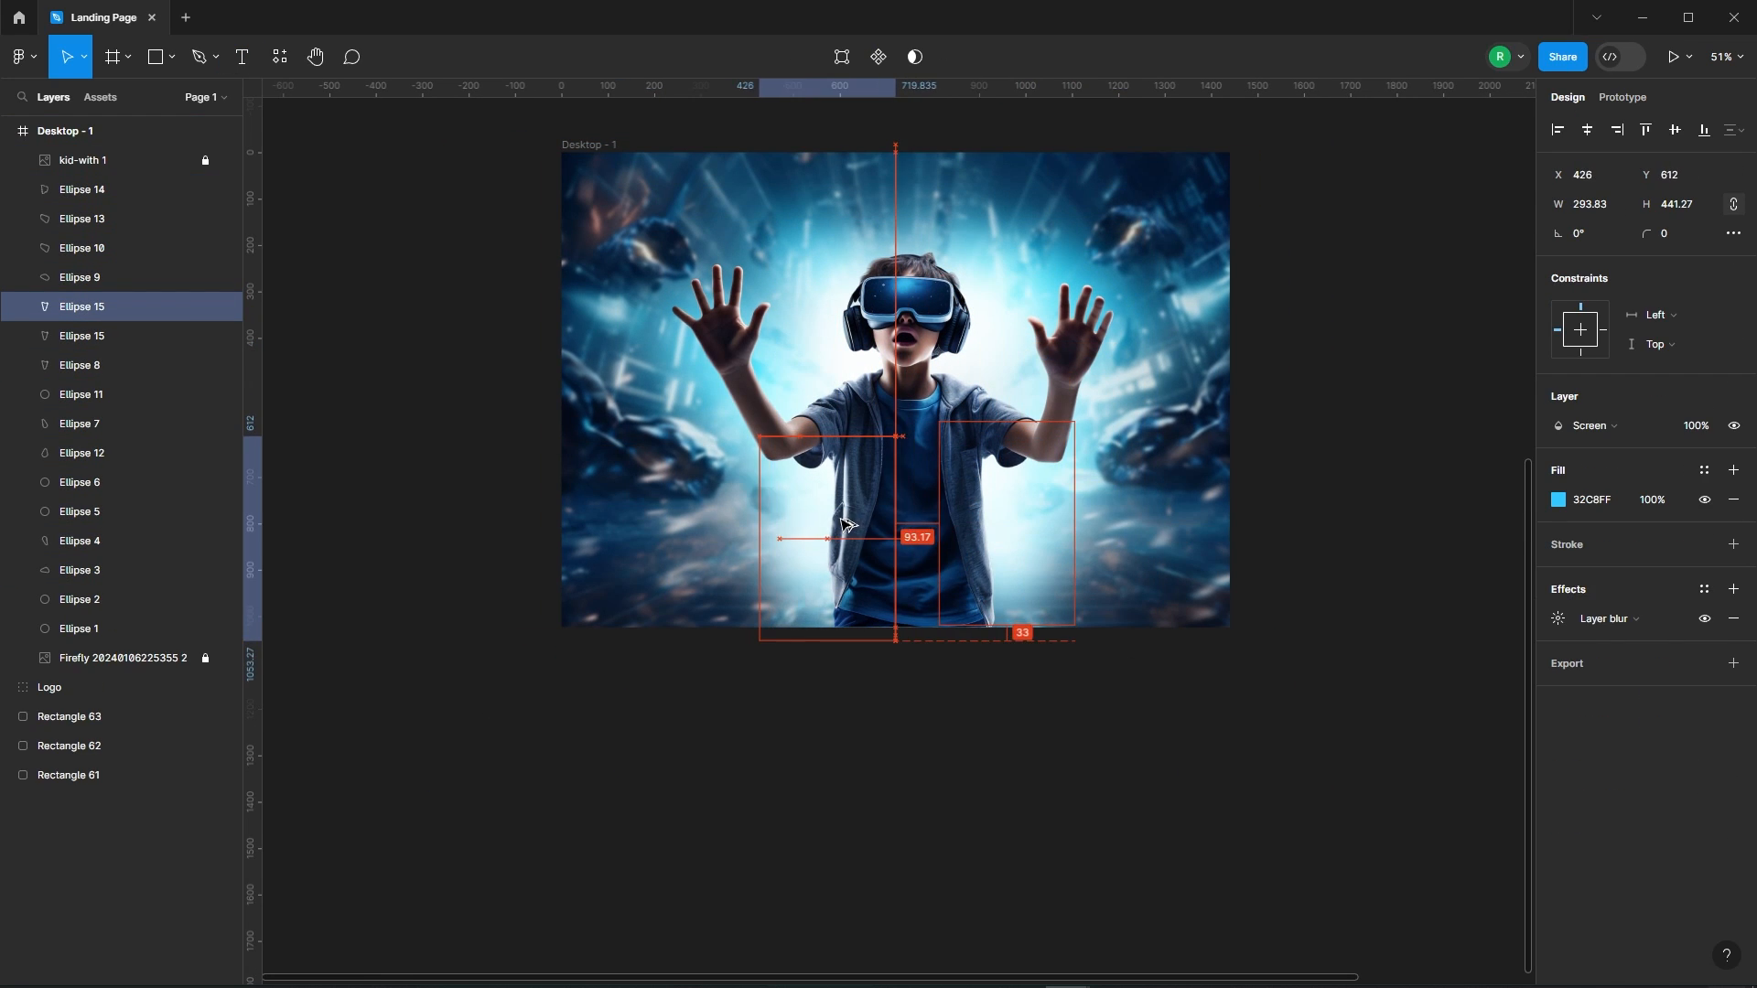
Group all the blurred glow shapes, leaving out the kid and the background image
click(1150, 656)
key(ctrl+a)
key(Return)
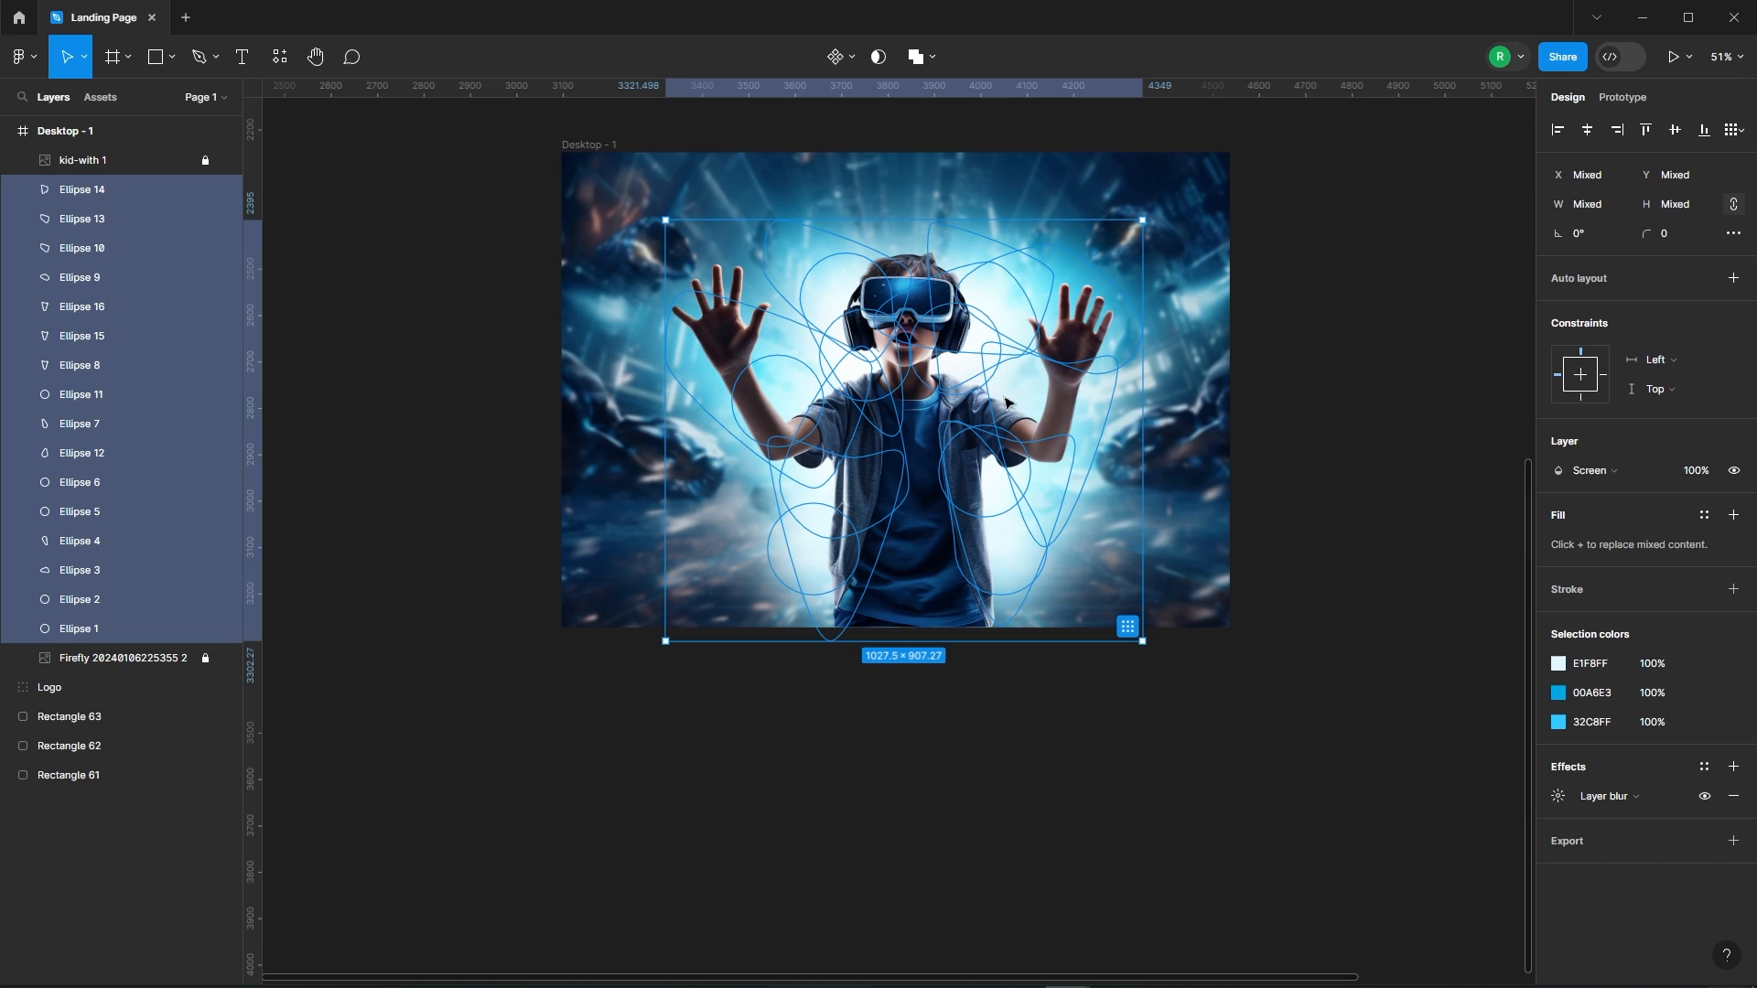
right_click(843, 268)
click(902, 465)
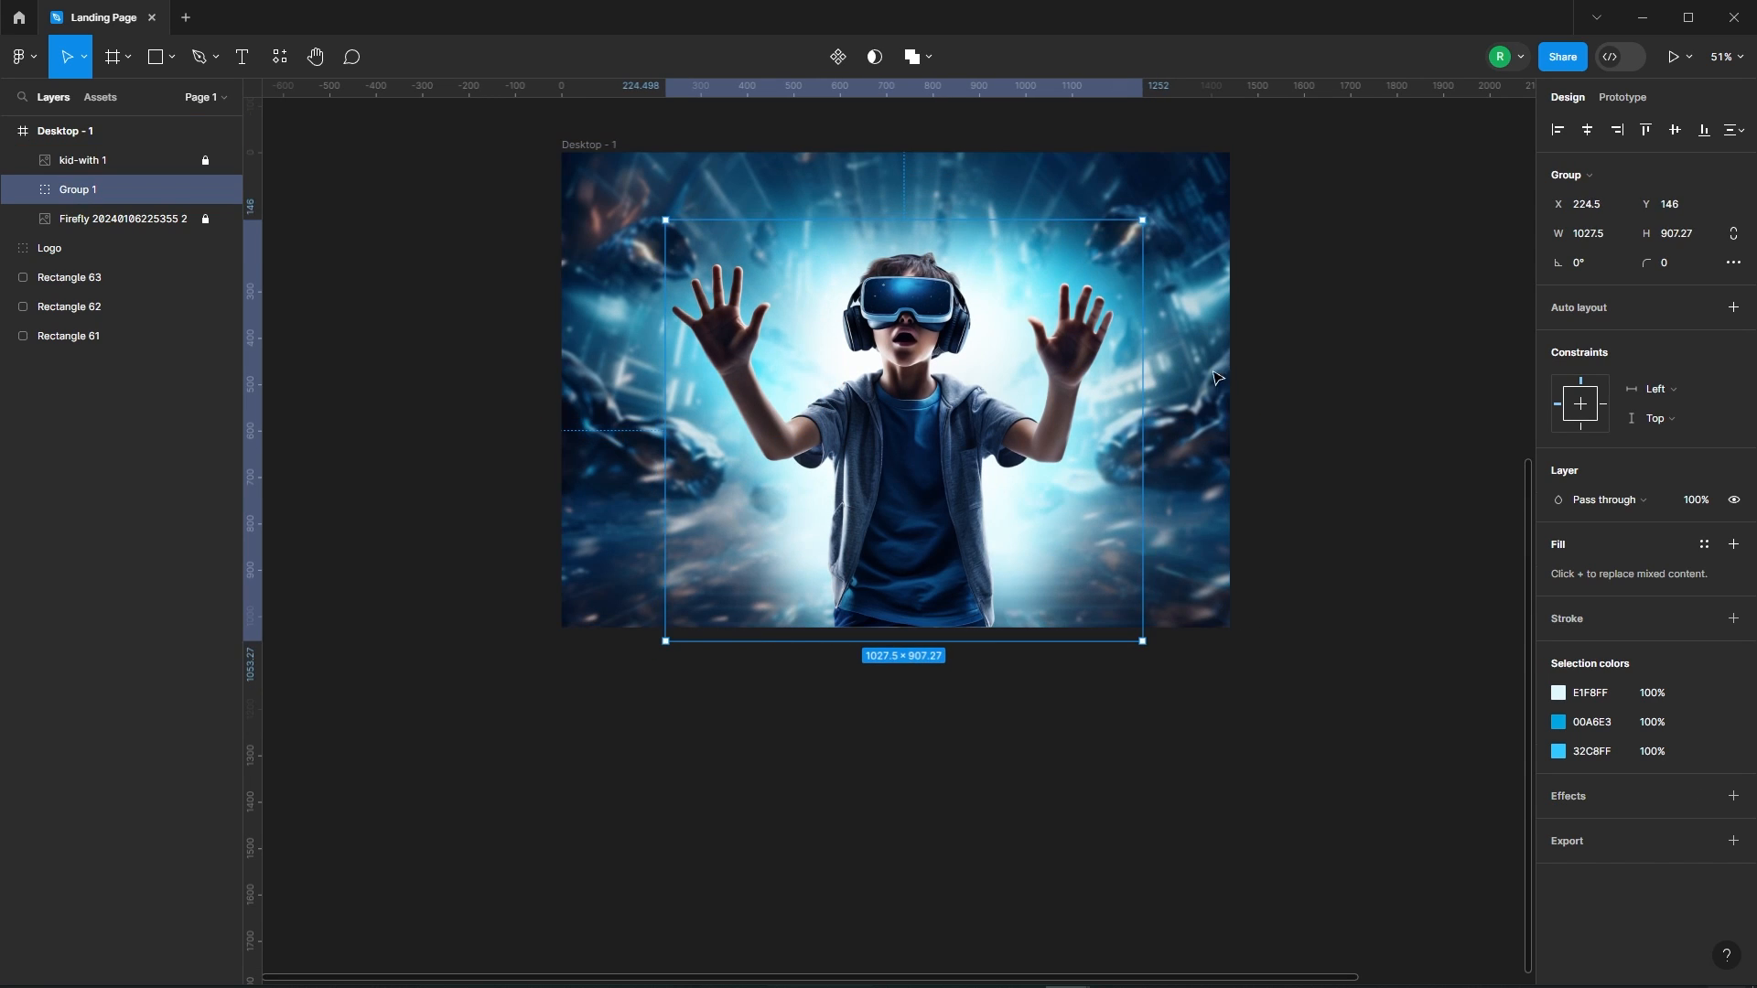
Reshape the two 00A6E3 glow shapes around the kid's head by adjusting their upper points
key(Escape)
click(1048, 398)
click(1276, 310)
ctrl+click(805, 233)
scroll(794, 201, up, 5)
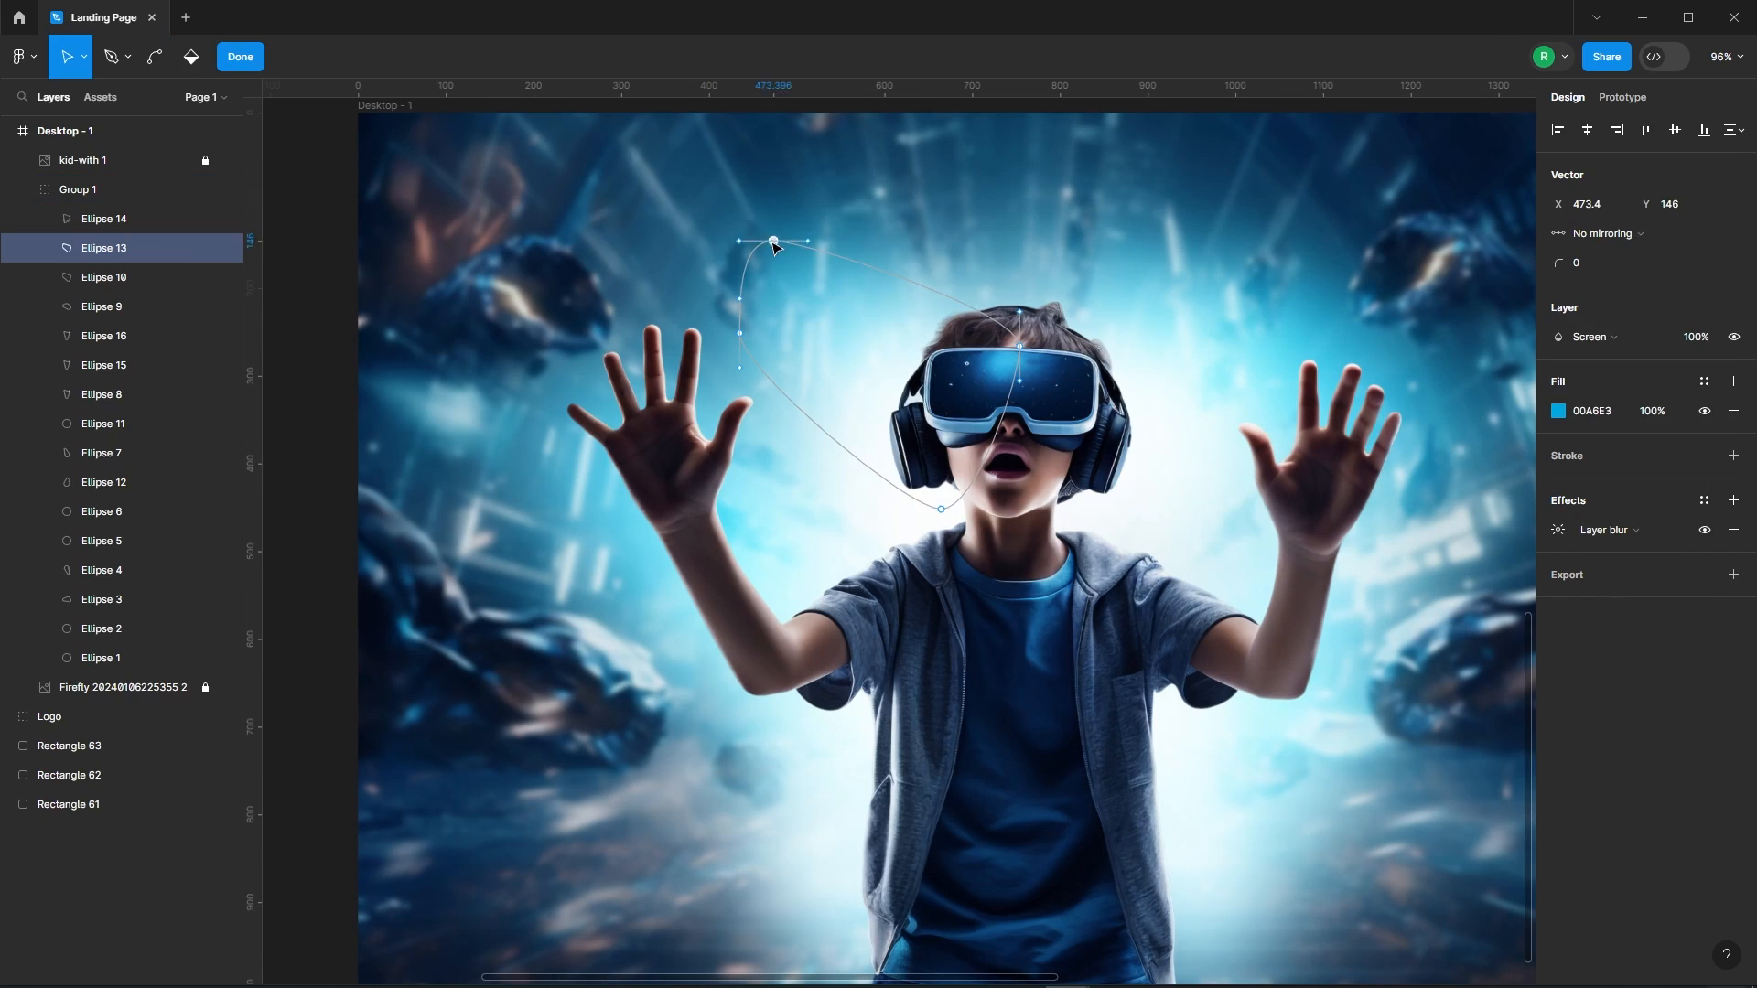
scroll(400, 217, down, 3)
ctrl+click(1190, 329)
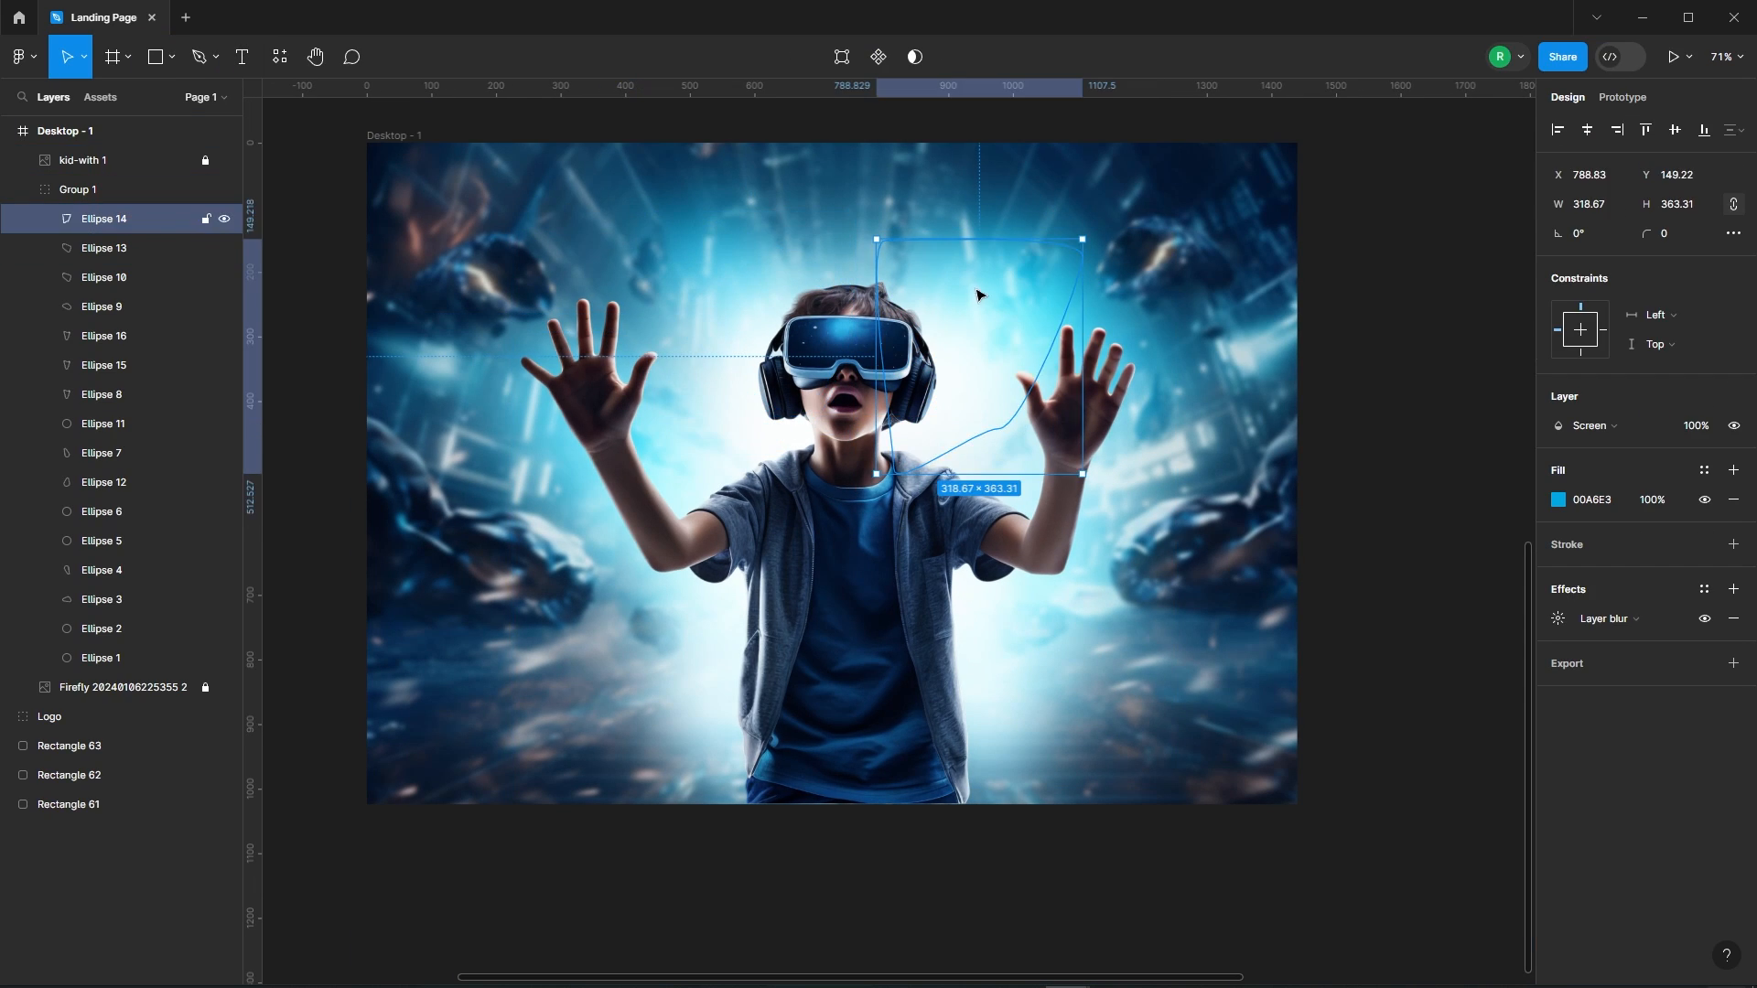
key(Escape)
Draw a rectangle about 1065 × 90 across the upper part of the frame
scroll(1290, 649, down, 3)
scroll(1290, 649, up, 2)
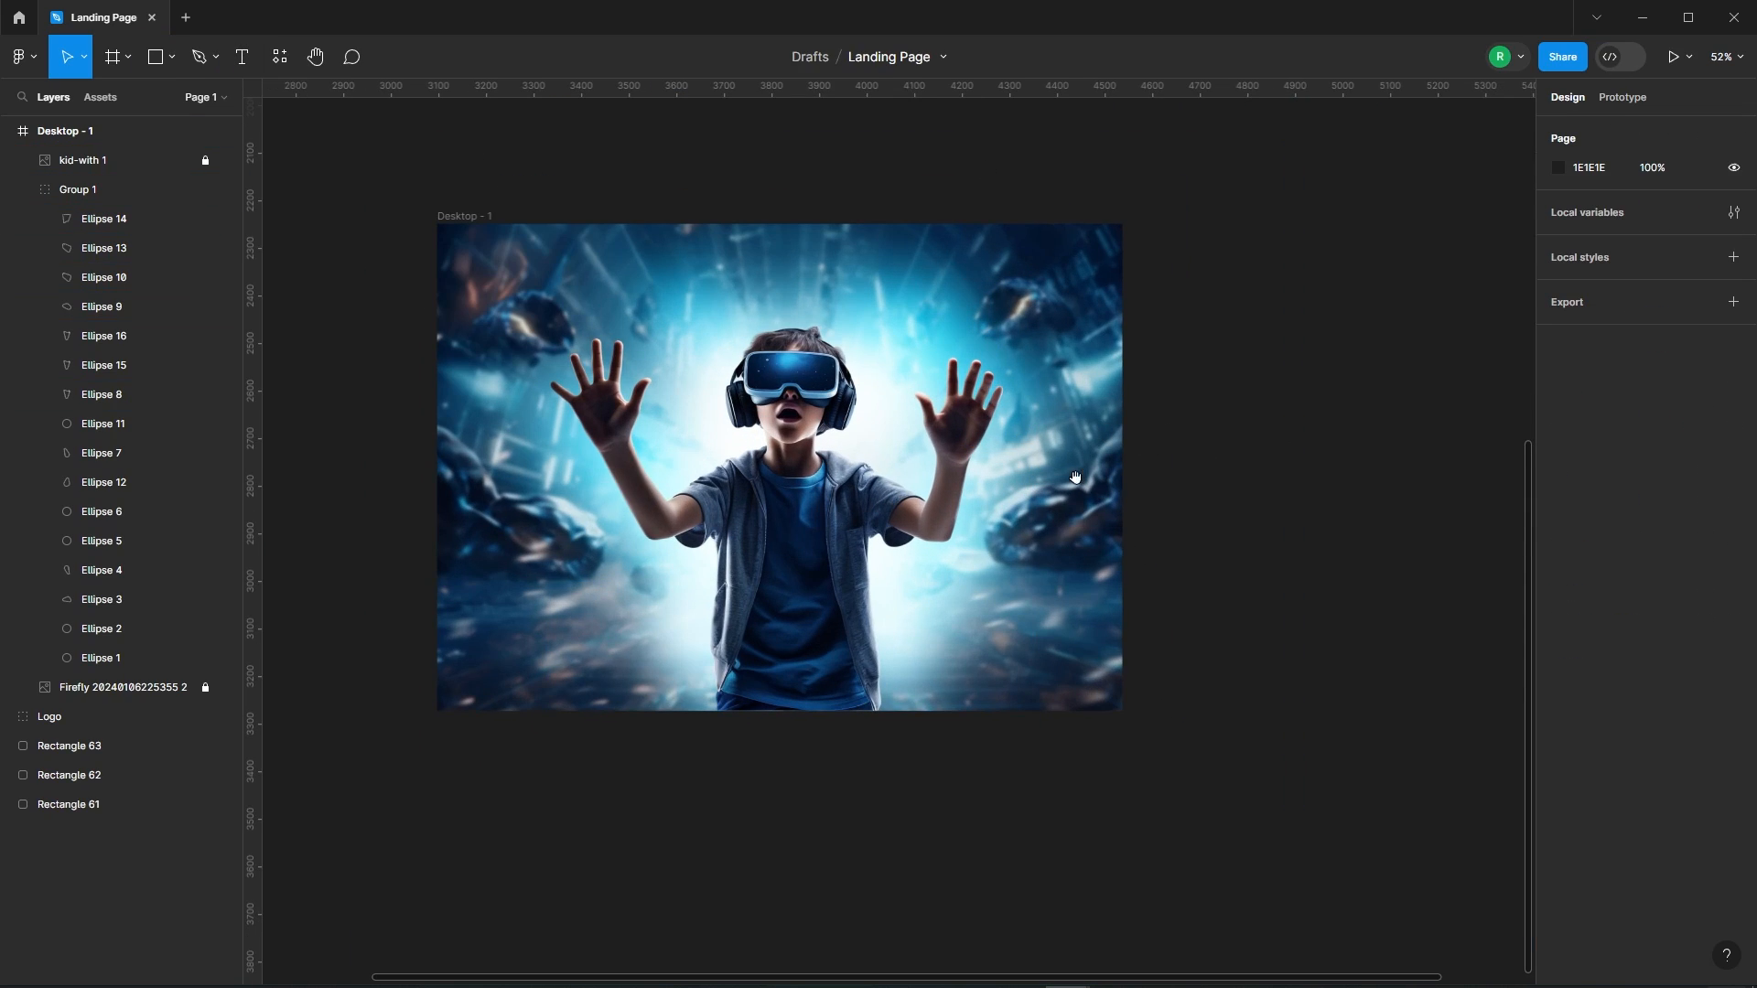
drag(585, 260, 1091, 302)
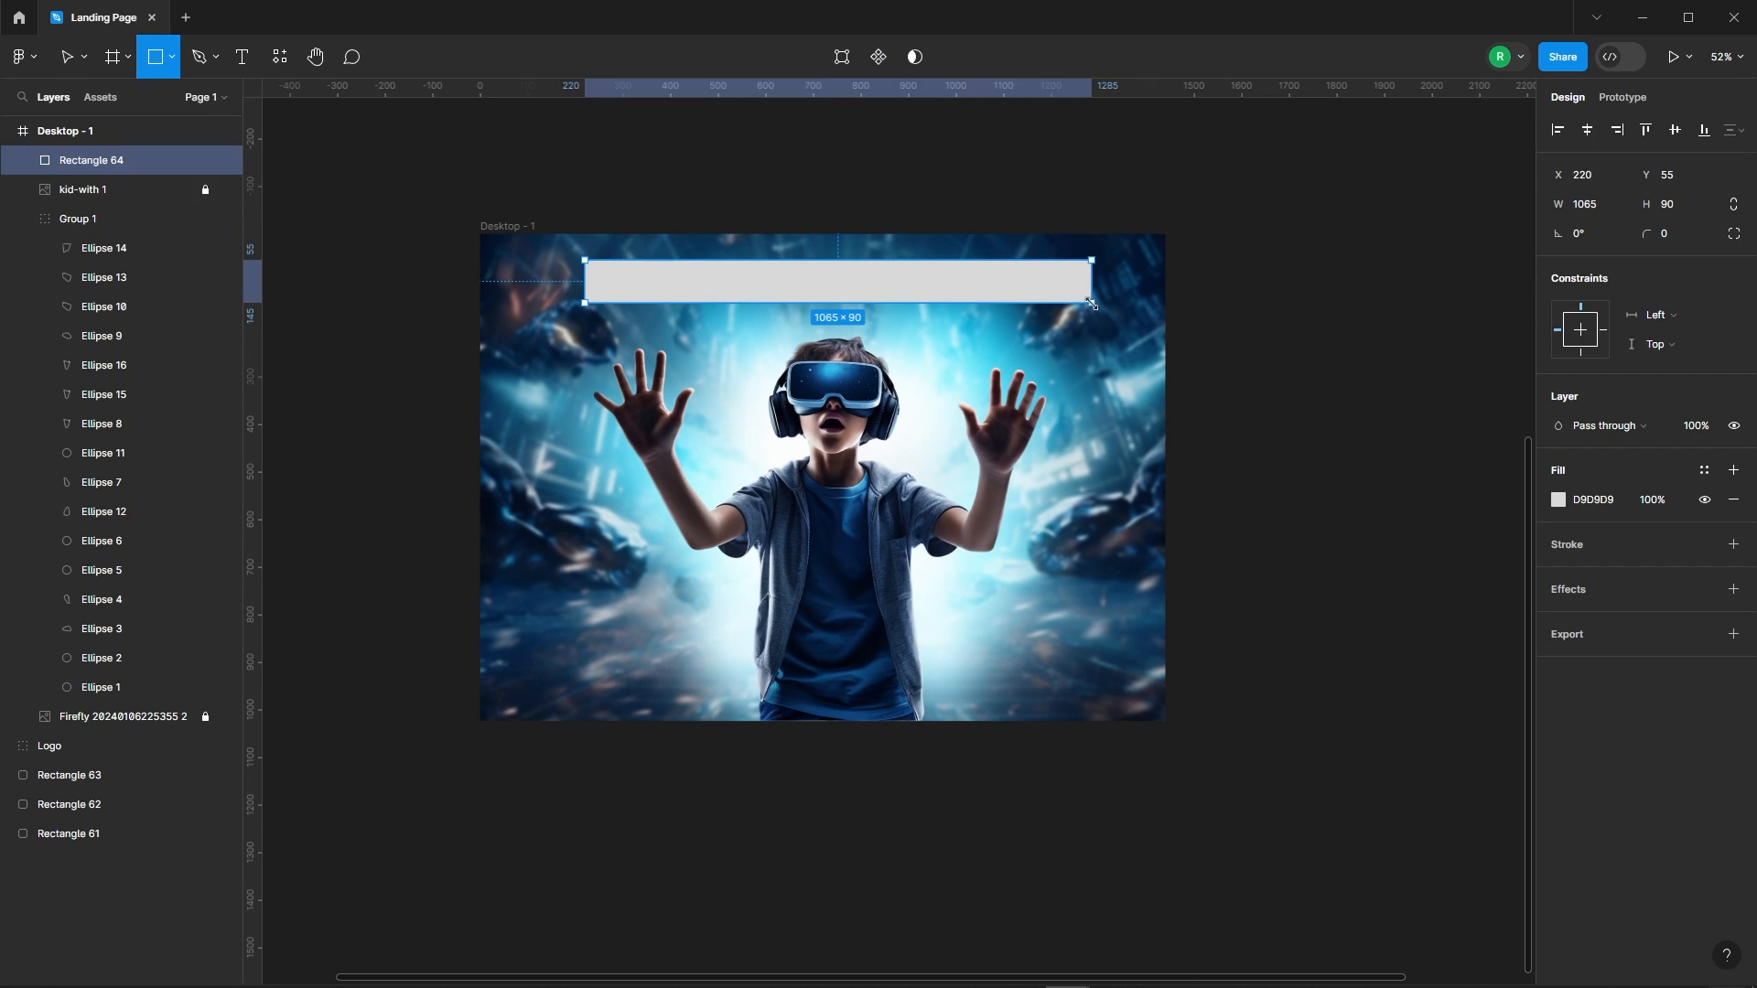
click(1249, 279)
Lock the group of glow shapes and collapse it in the layer list
click(846, 430)
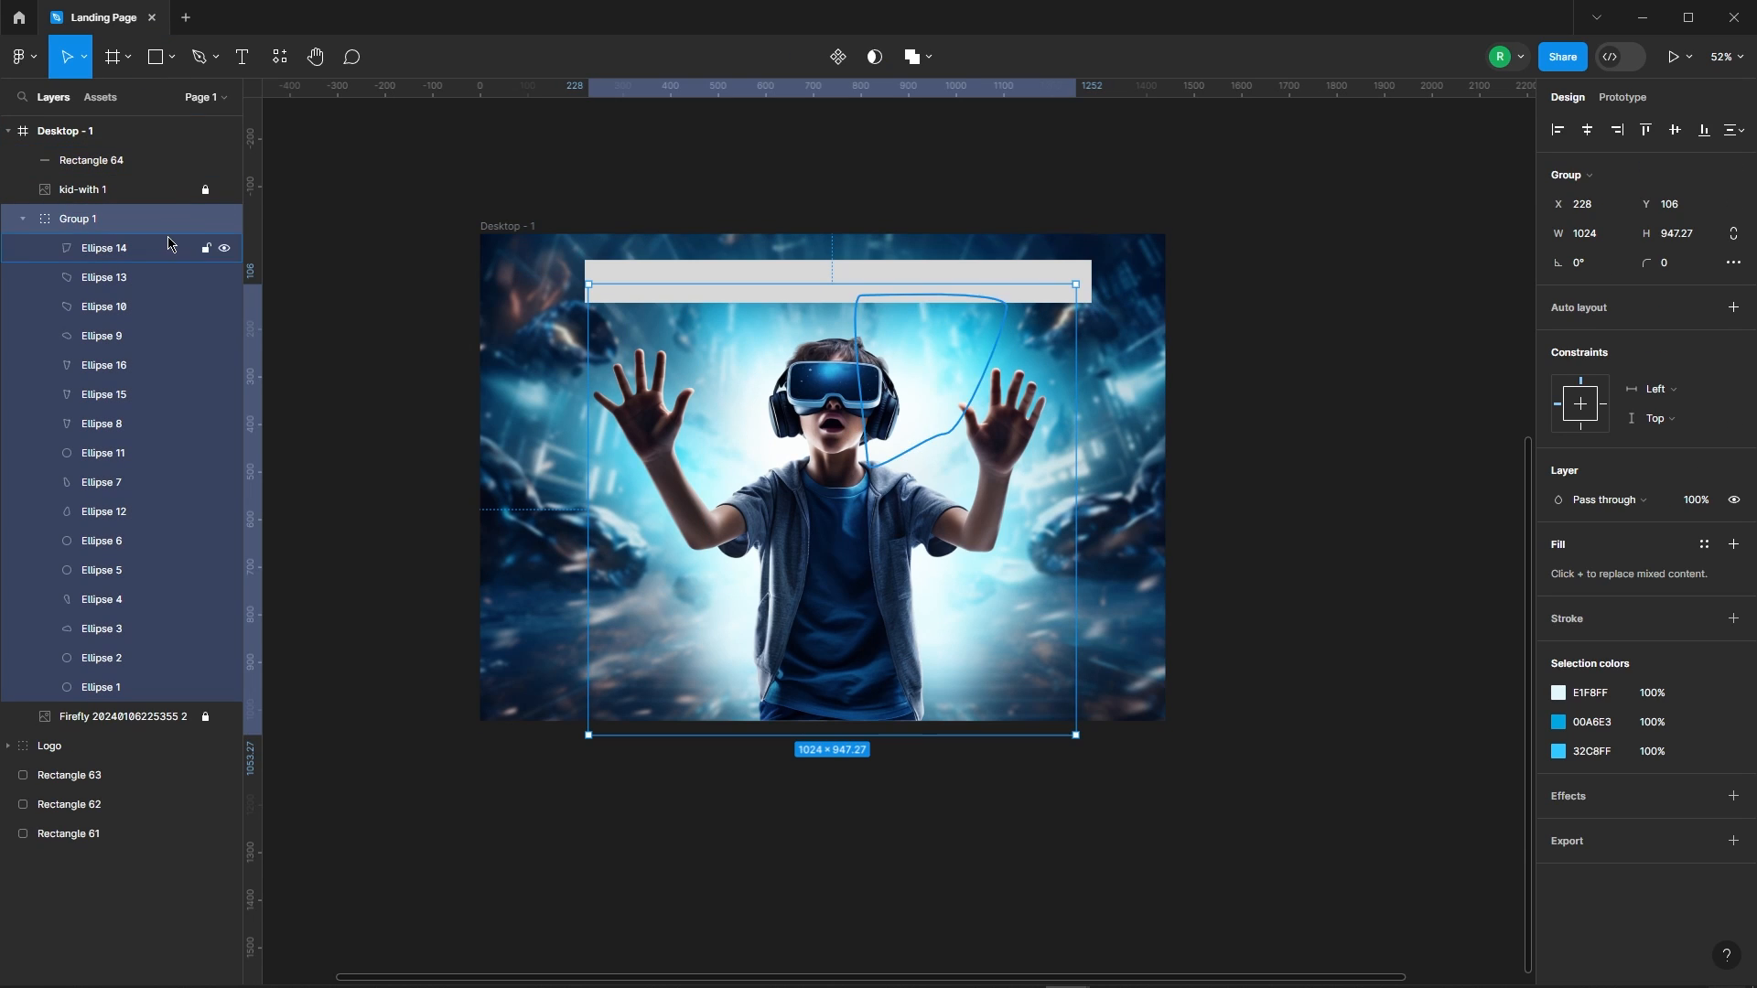
click(24, 220)
click(738, 173)
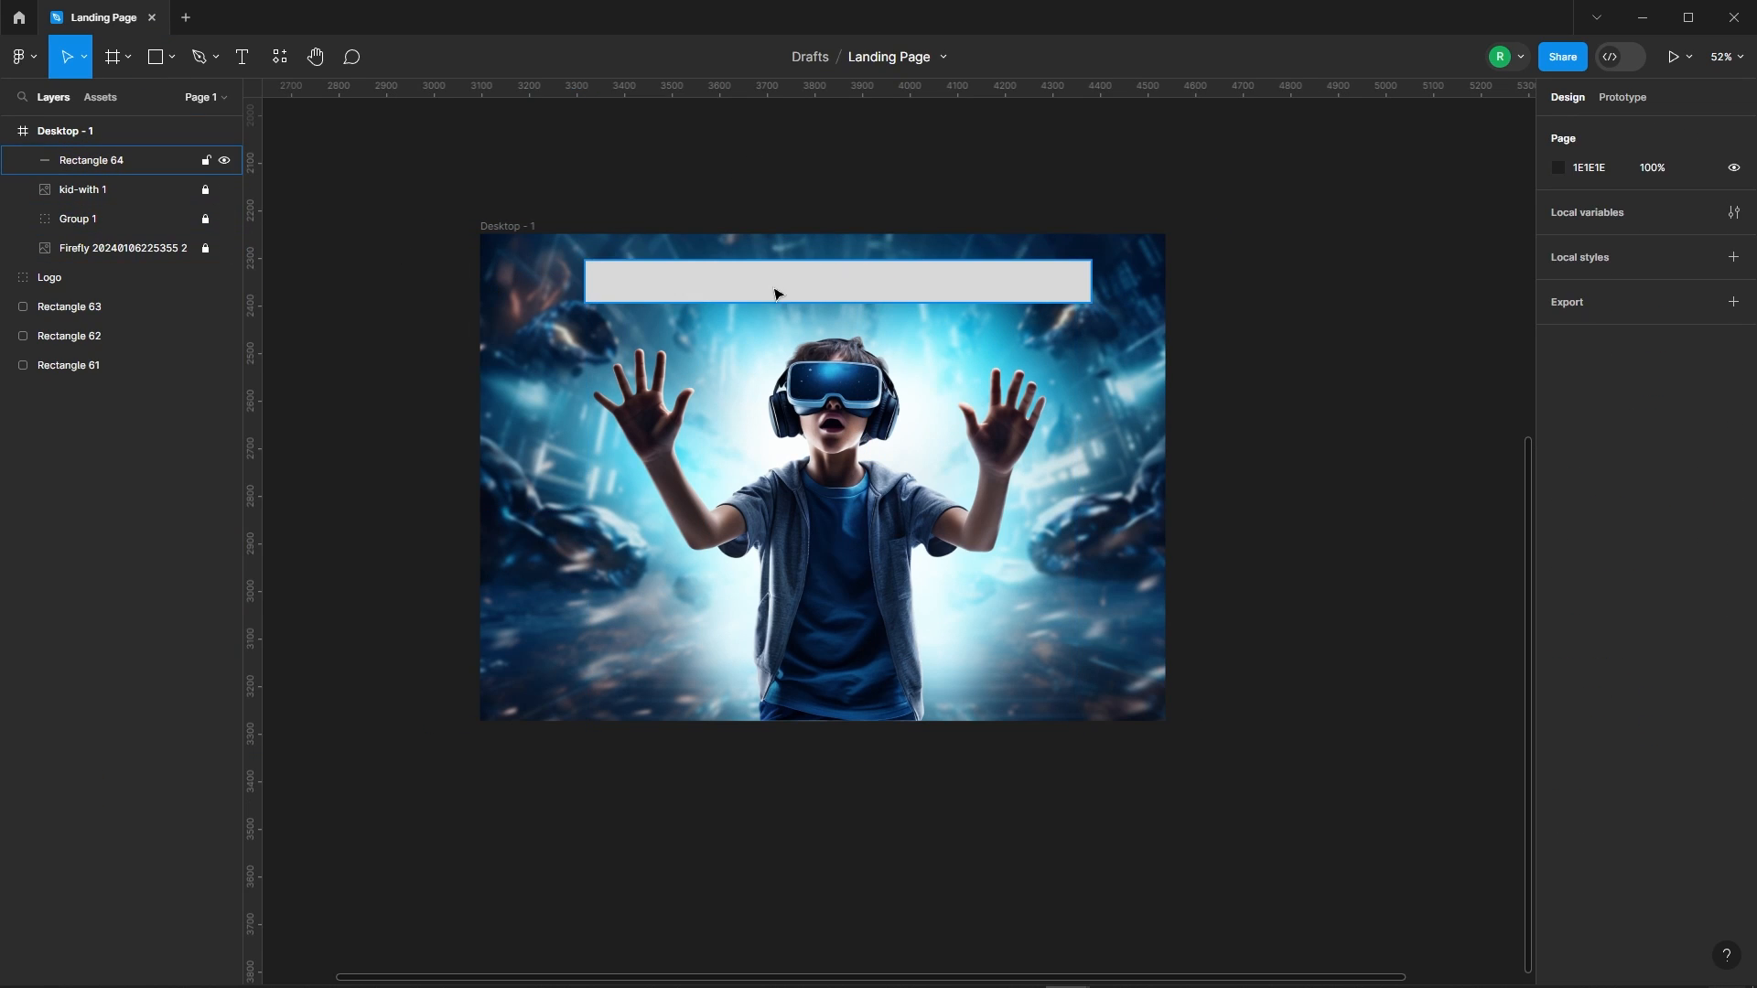
Resize the header rectangle to 1440 × 105 and align it with the frame's top edge at X 0, Y 0
click(1044, 284)
drag(1093, 280, 1166, 278)
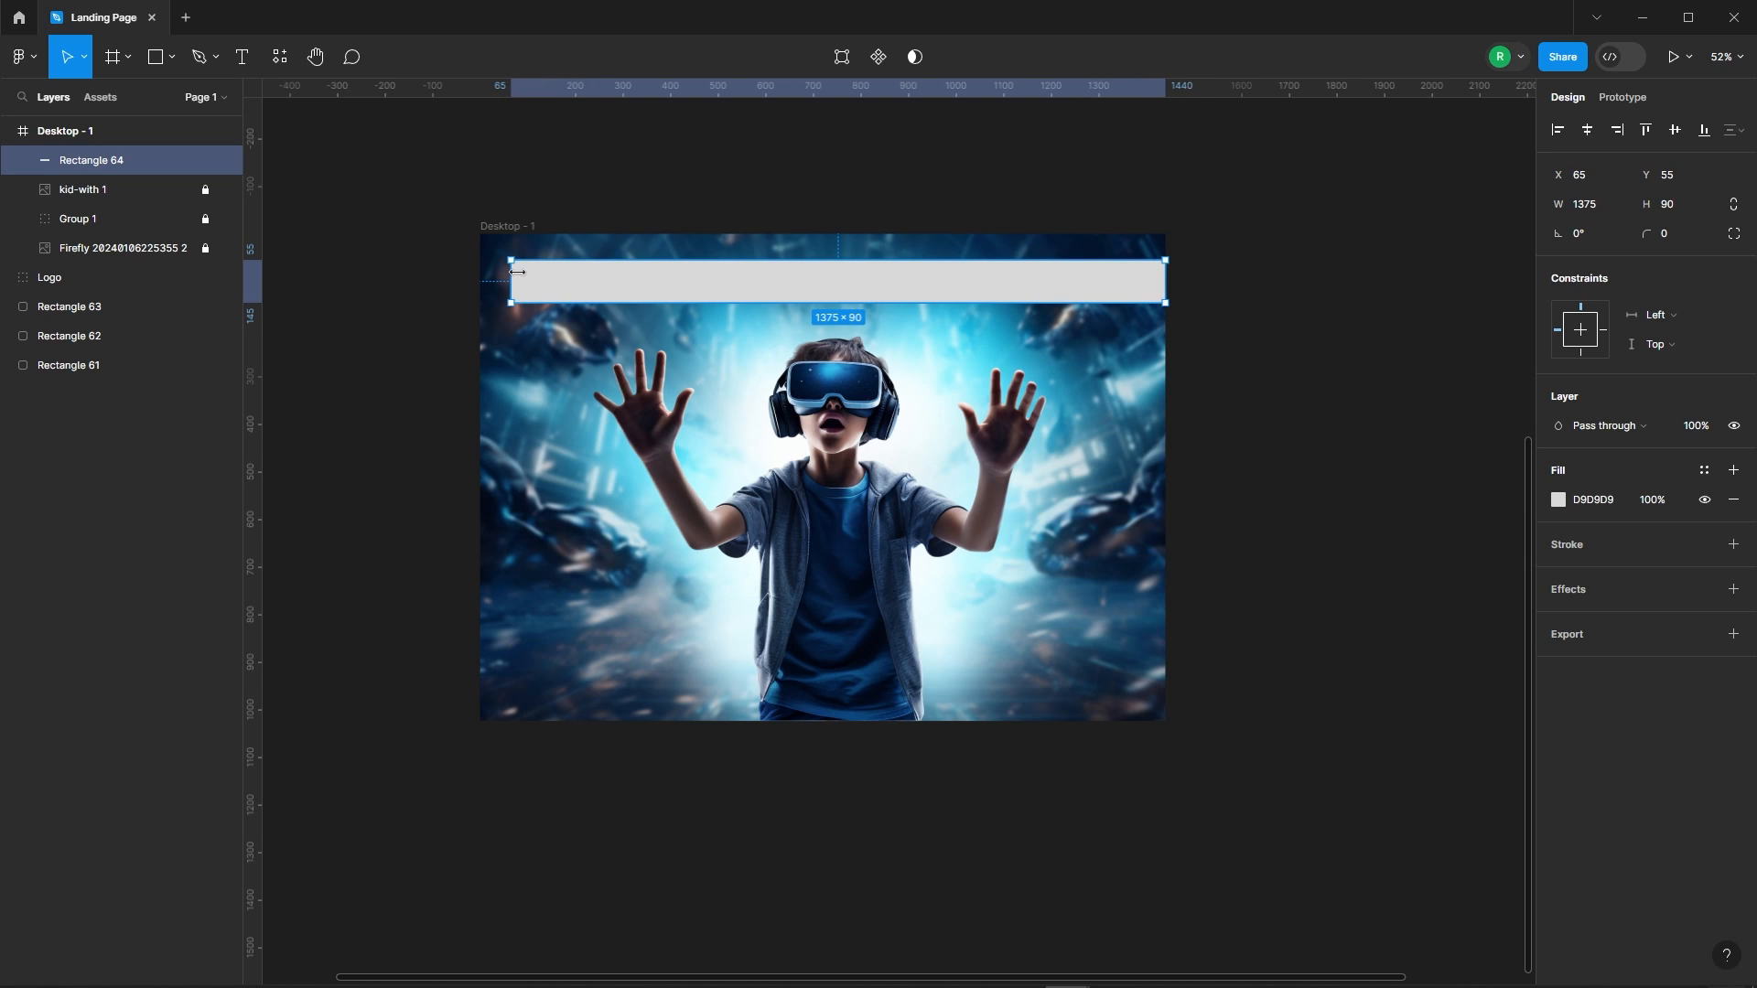
drag(859, 251, 876, 229)
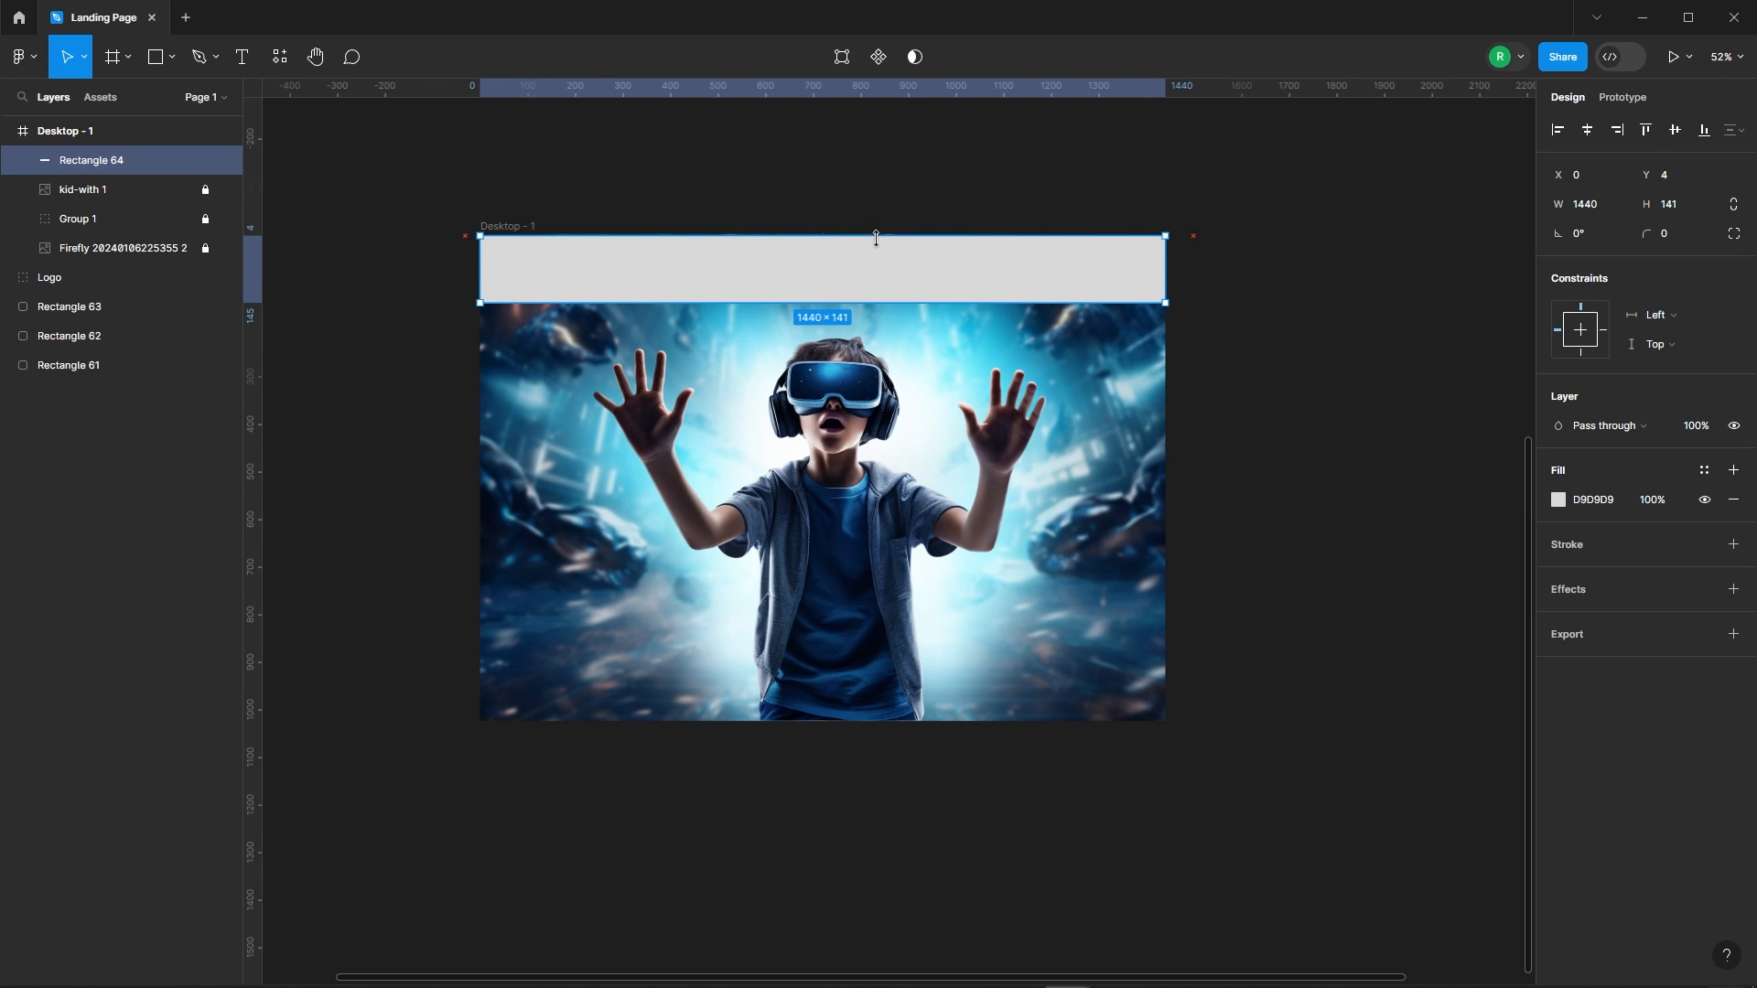
drag(873, 292, 874, 284)
scroll(874, 285, up, 5)
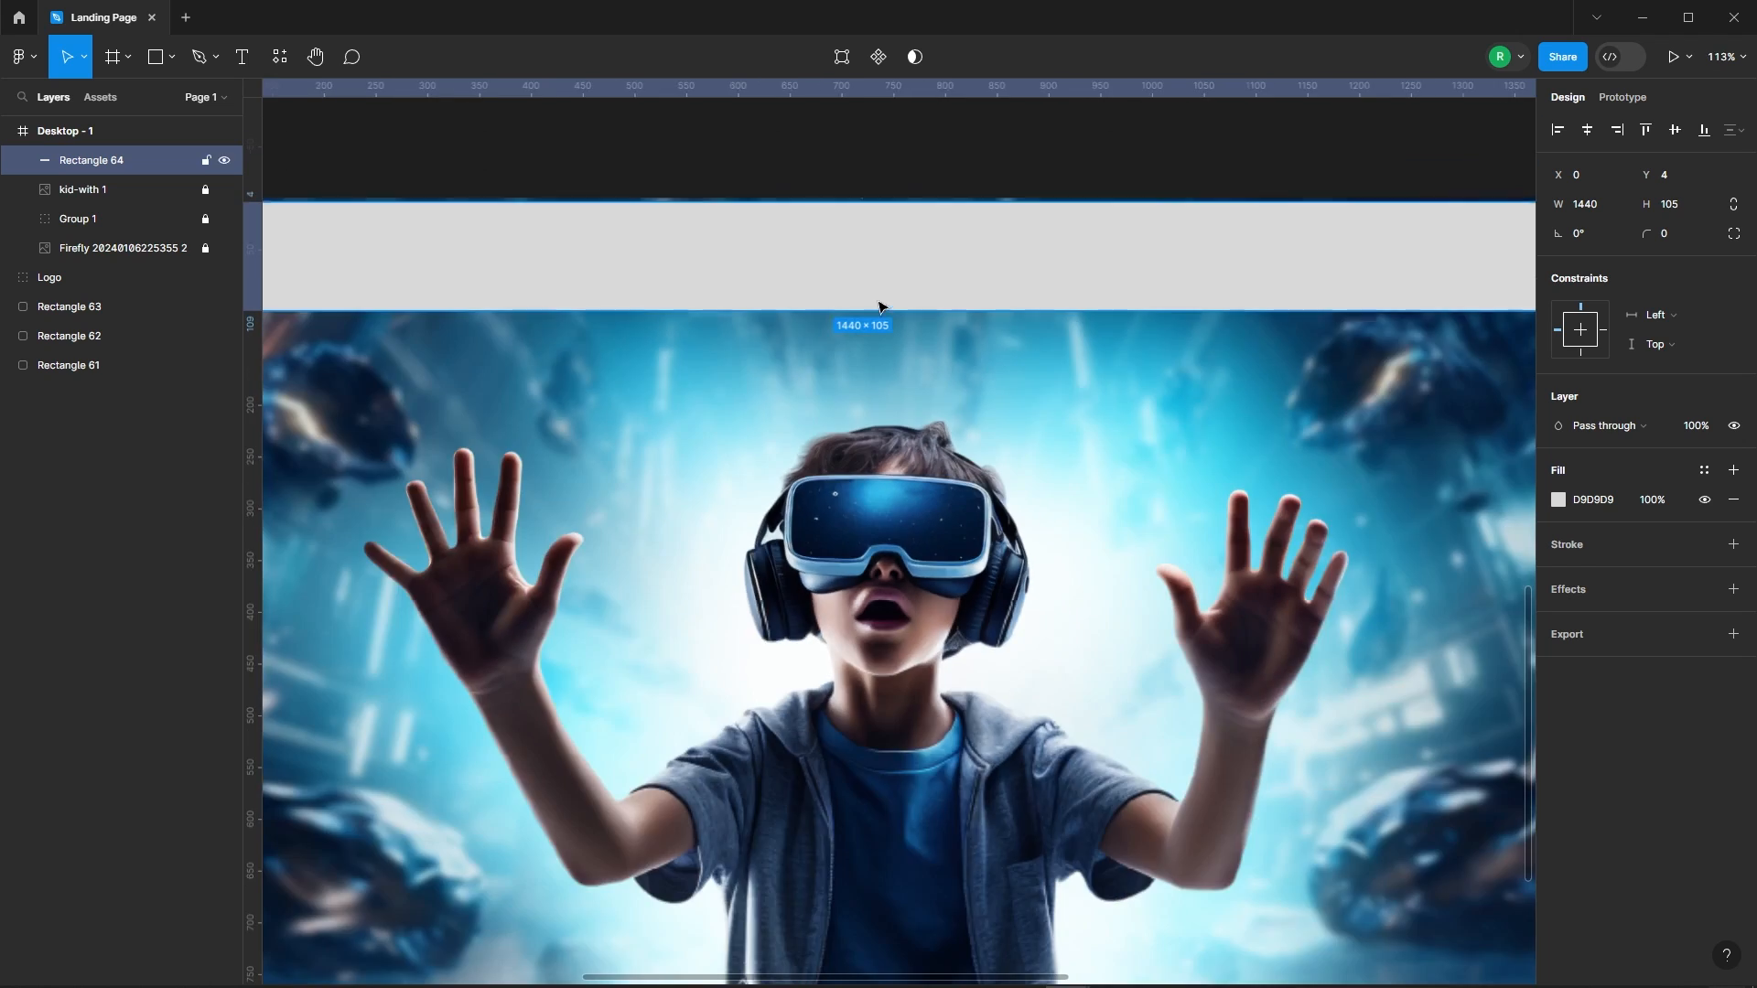
scroll(878, 307, down, 5)
click(694, 235)
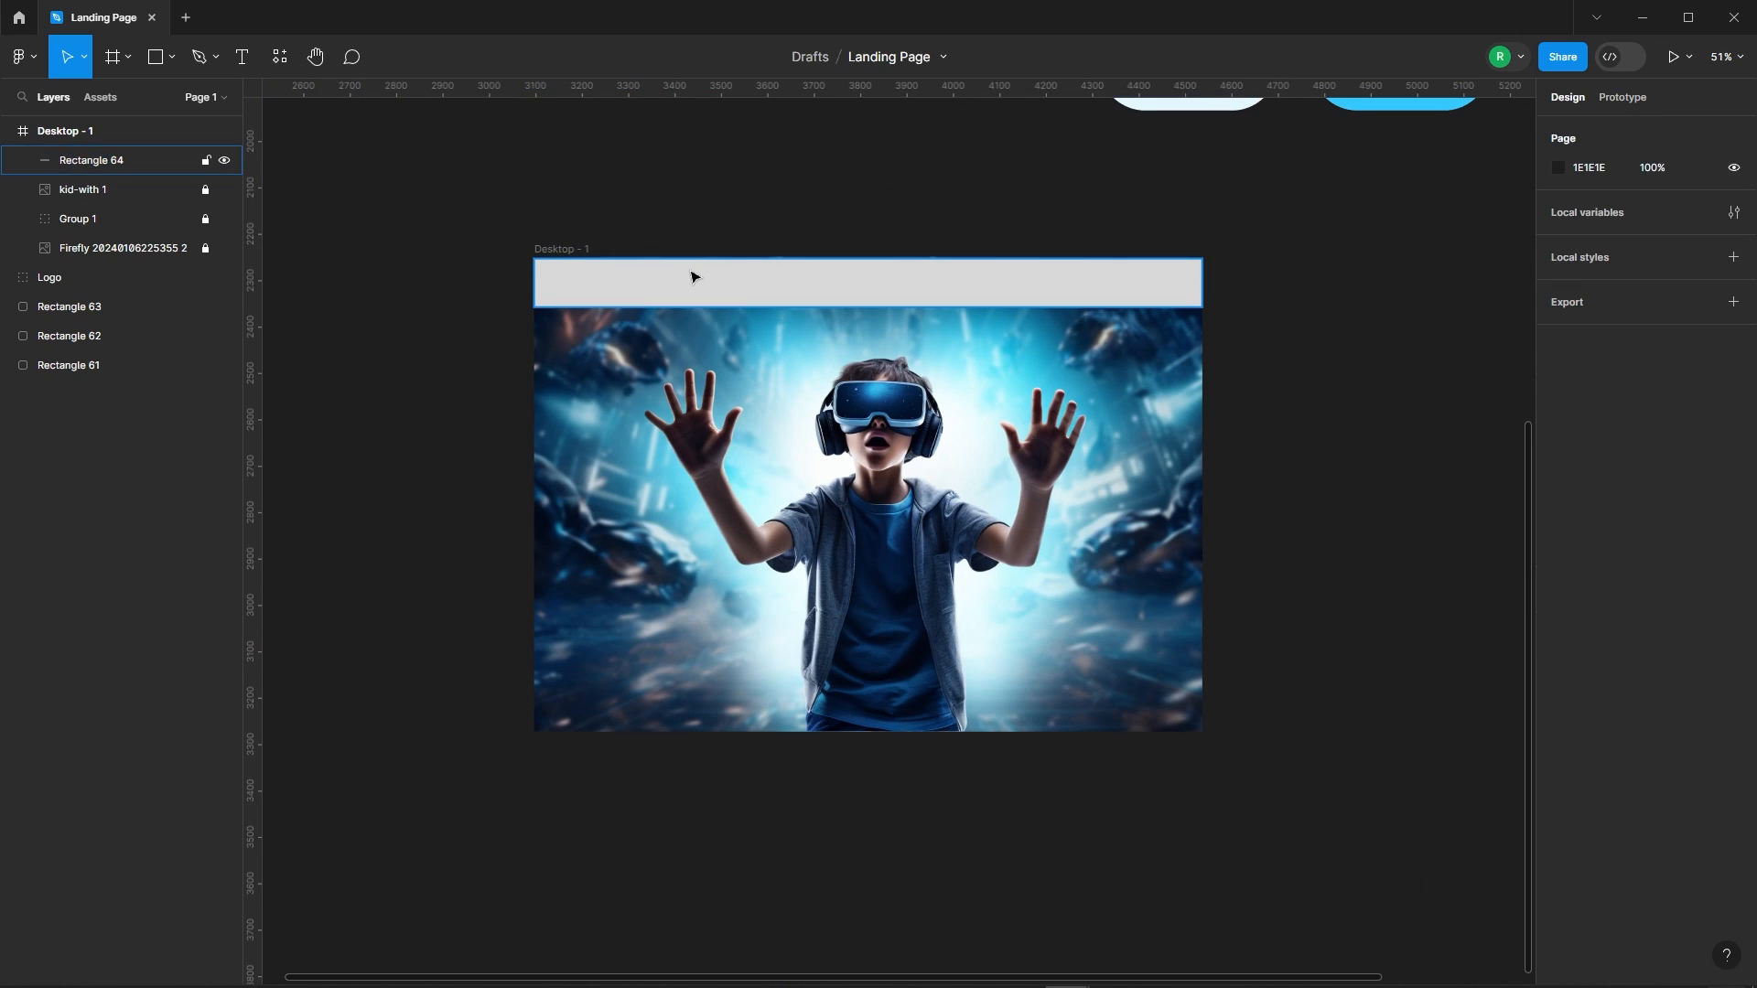
click(695, 275)
click(1068, 222)
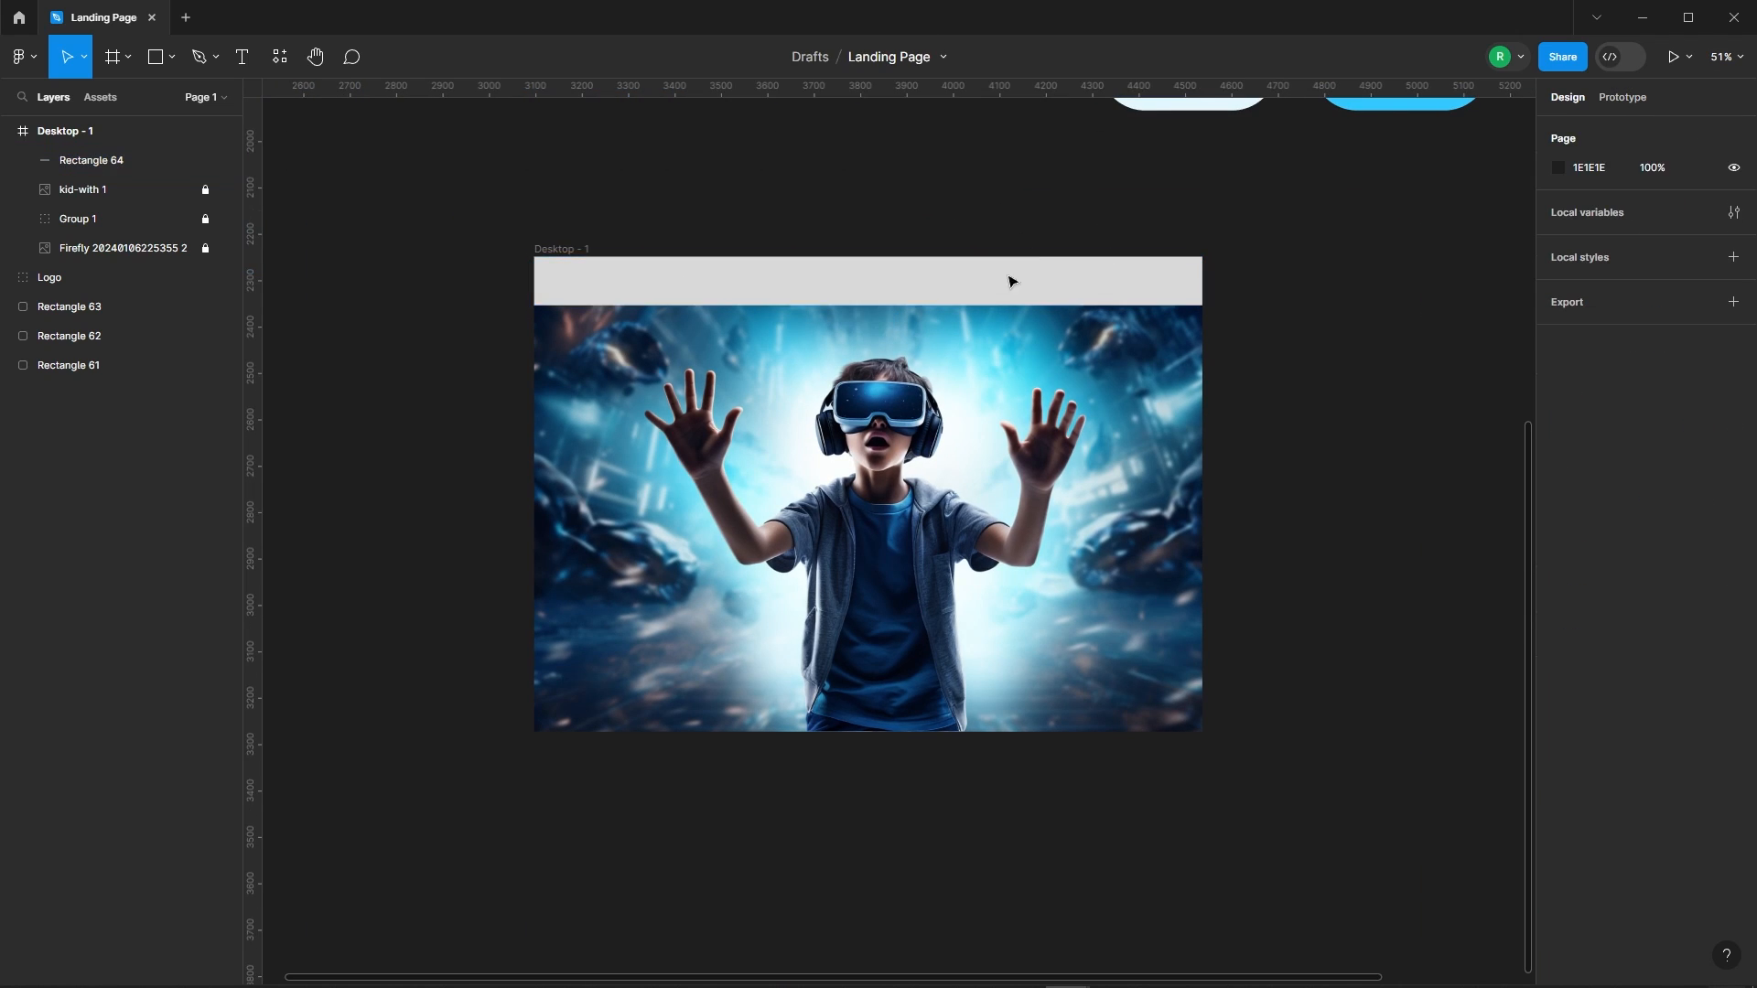
Fill the header rectangle with black 000000 at 20% opacity
click(1012, 278)
click(1558, 500)
drag(1383, 729, 1212, 785)
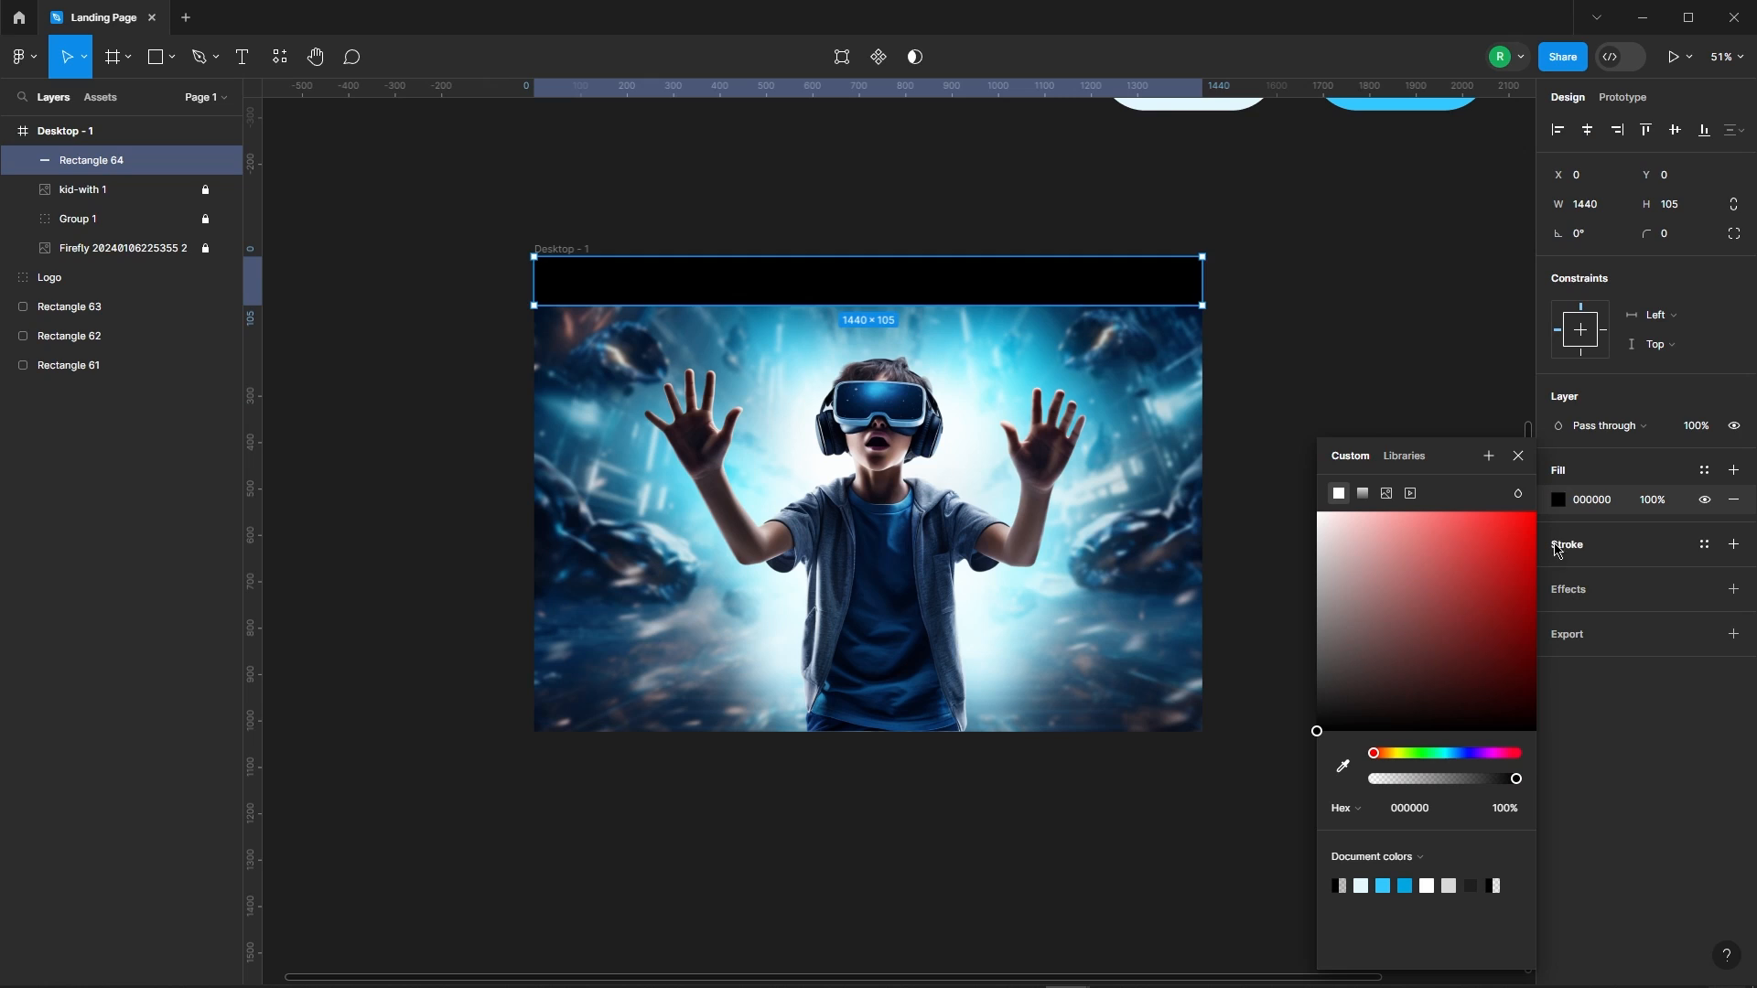
click(1697, 517)
key(Return)
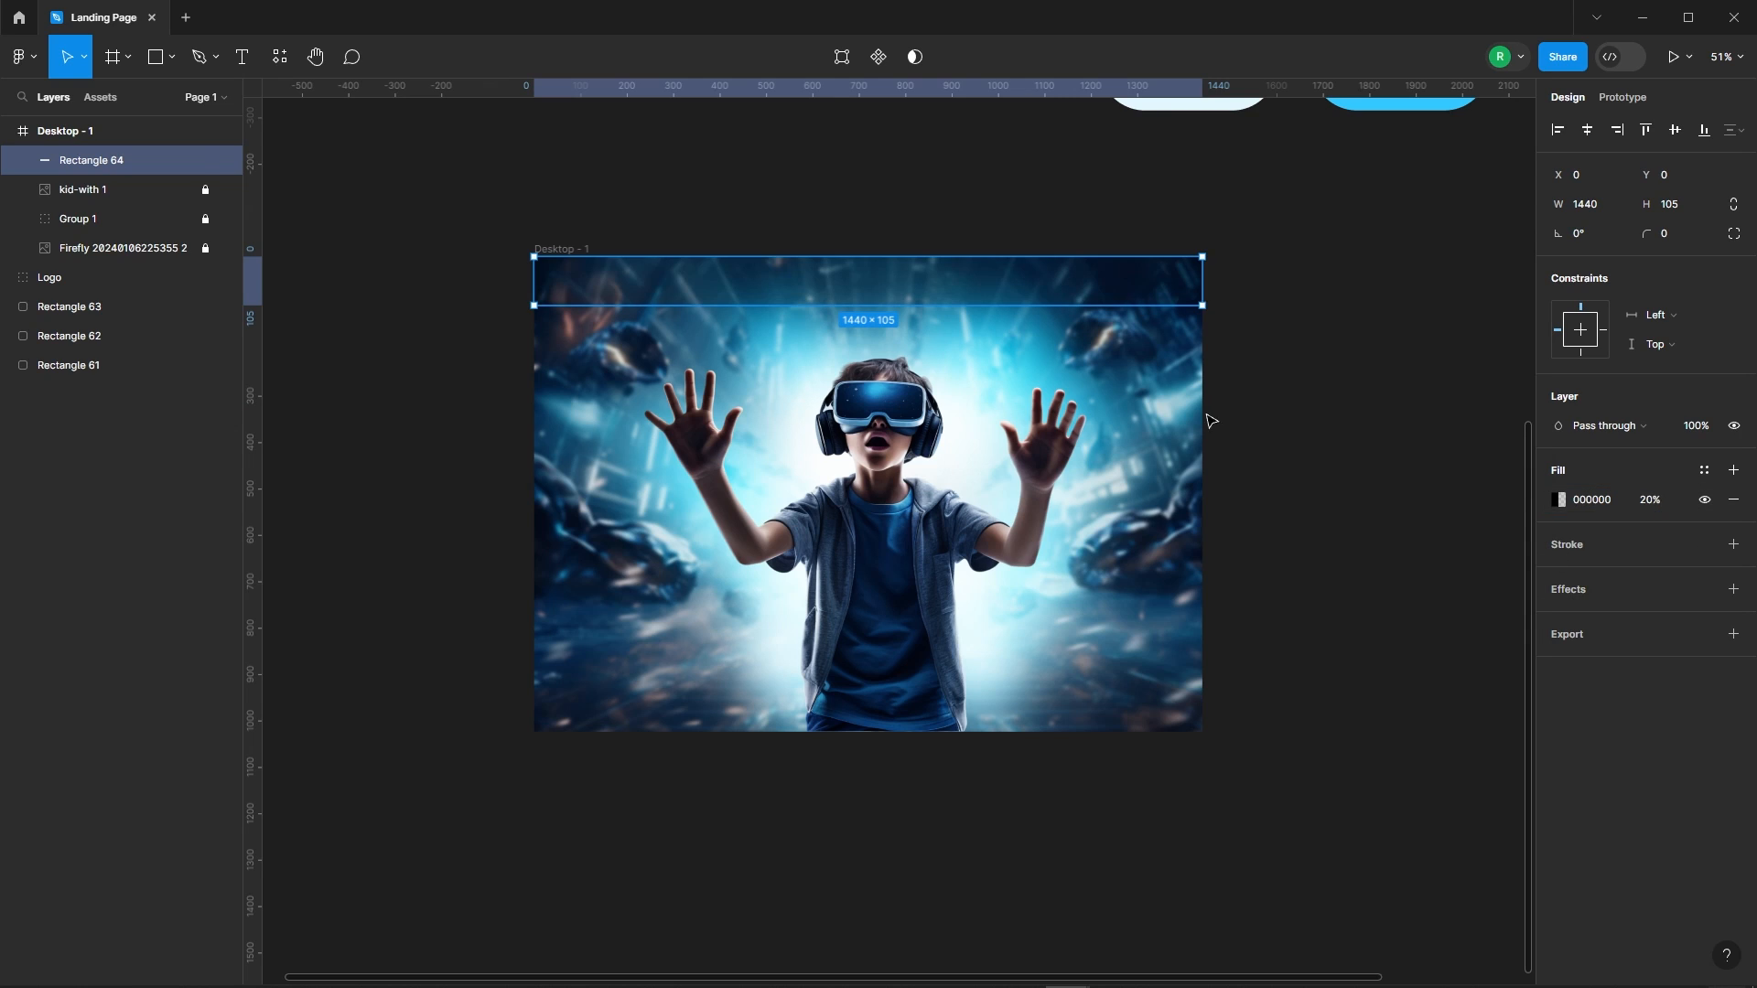
Add a Background blur effect of 30 to the header rectangle
click(1612, 628)
click(1608, 664)
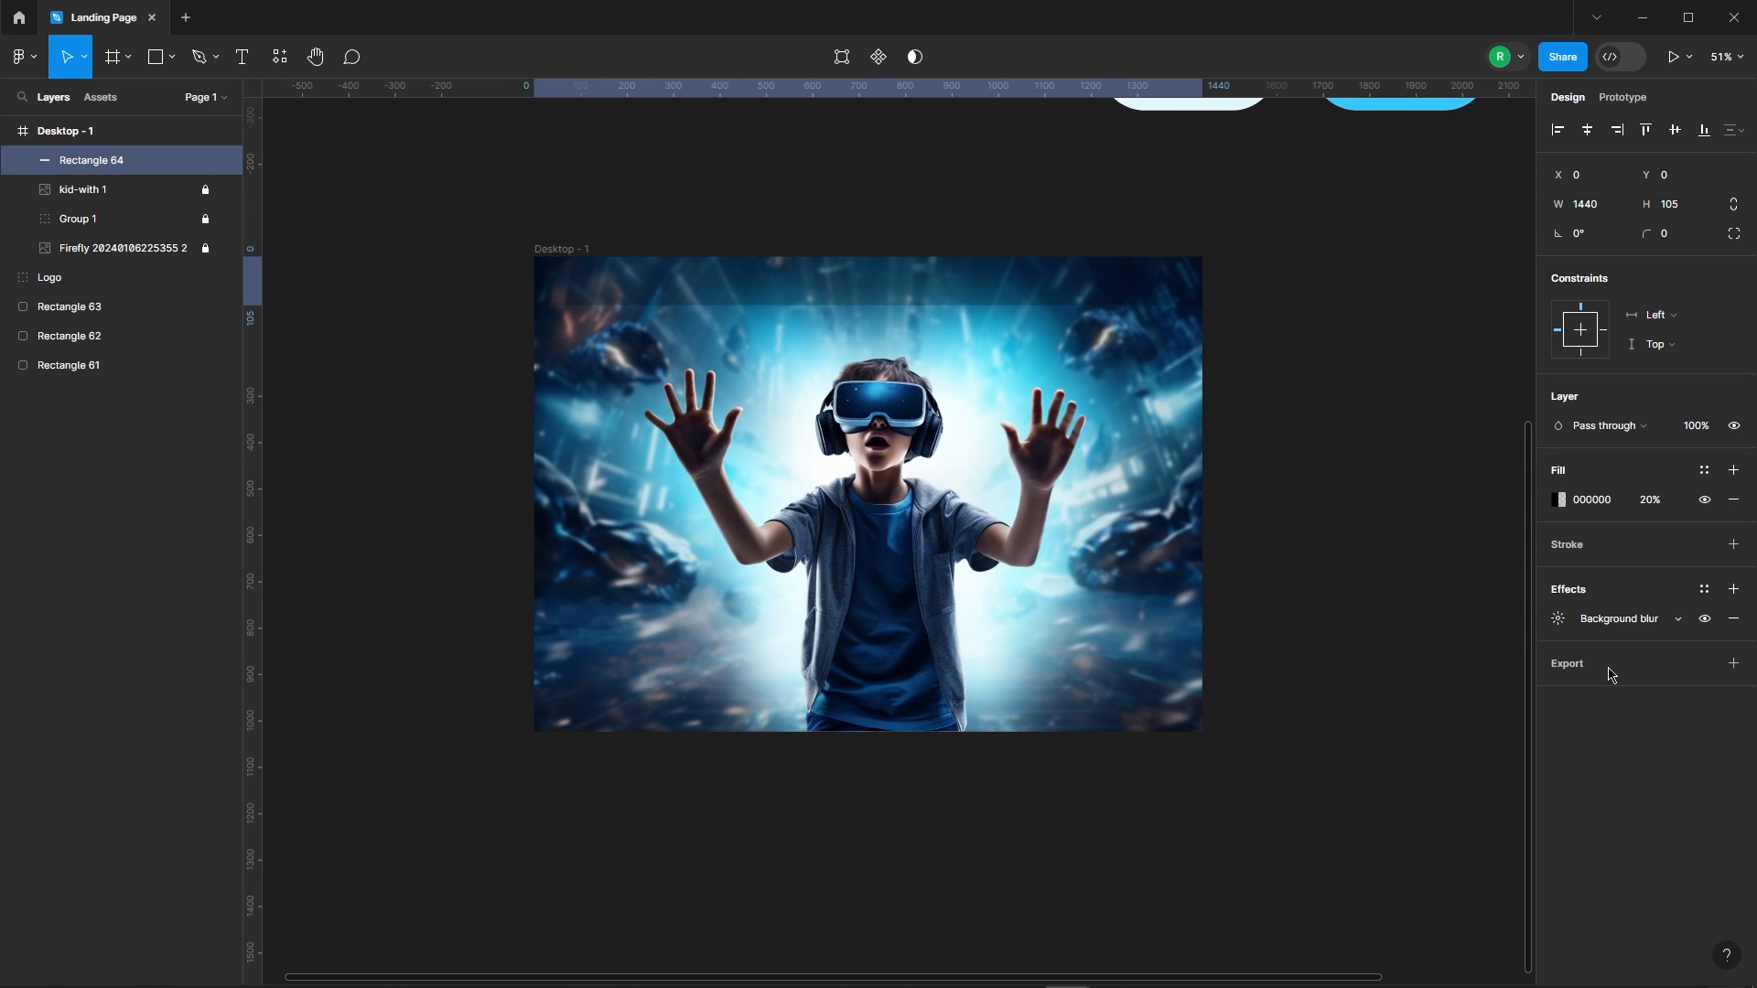
click(1561, 622)
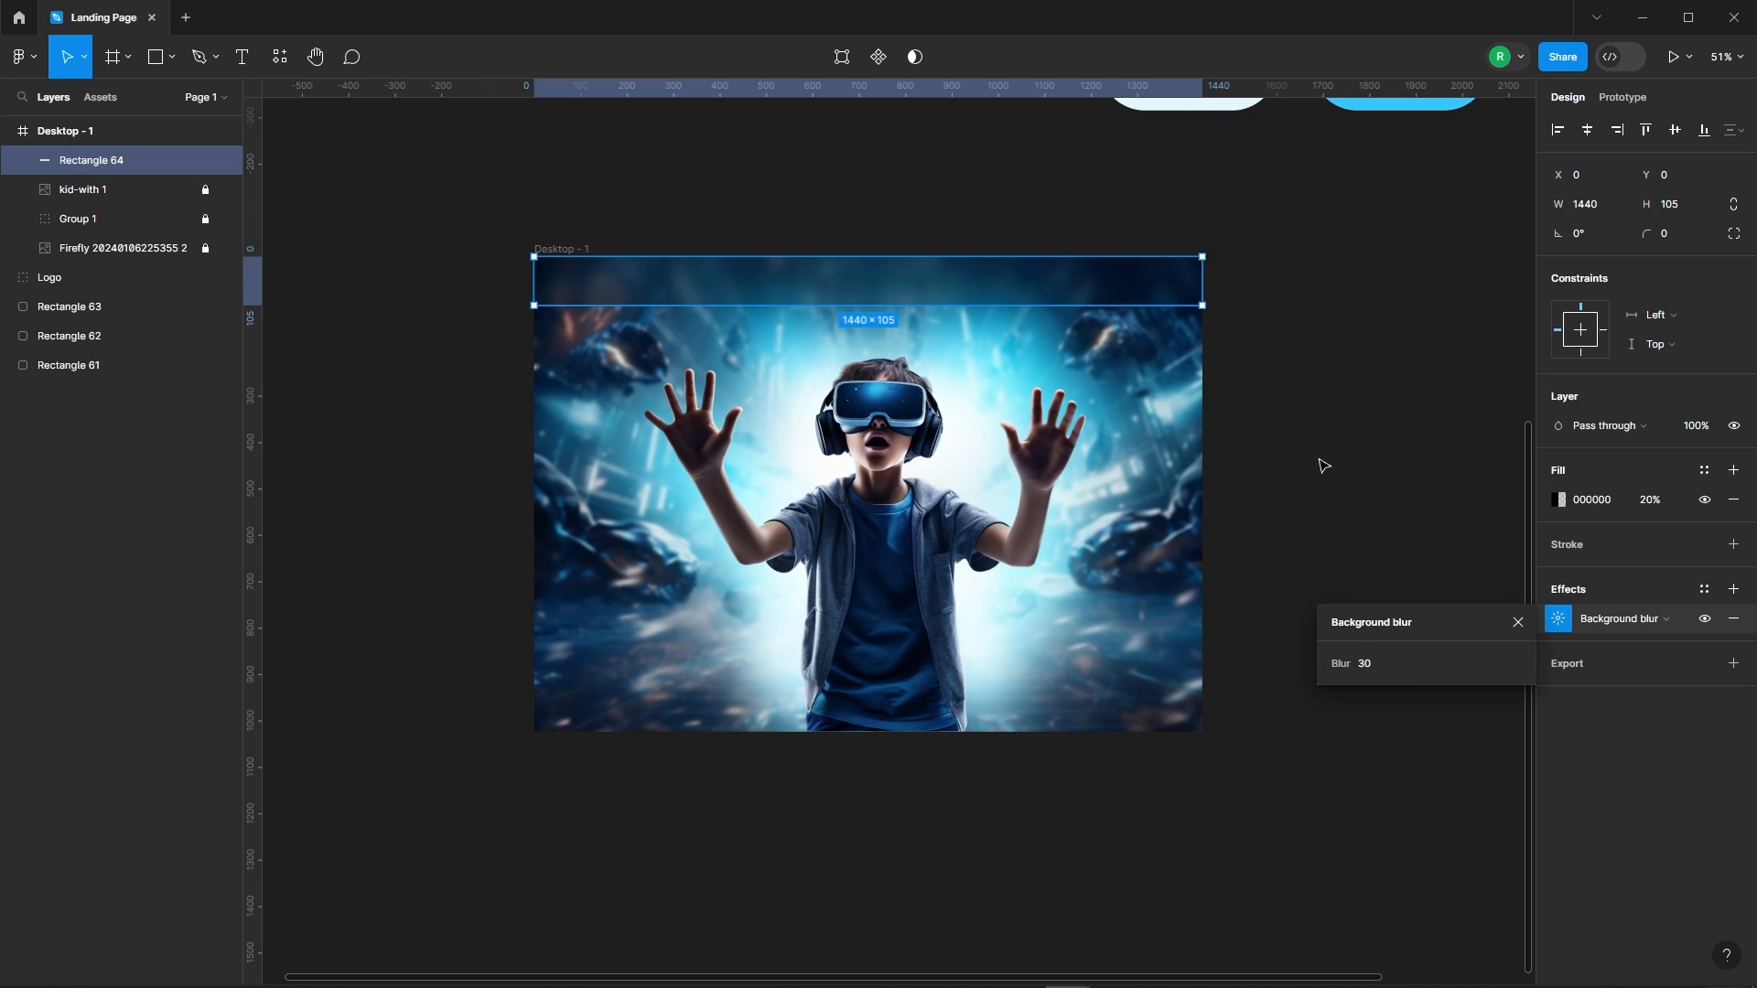
Add a layout grid of 8 stretched columns with a margin of 100 to the Desktop - 1 frame
click(1322, 393)
click(591, 251)
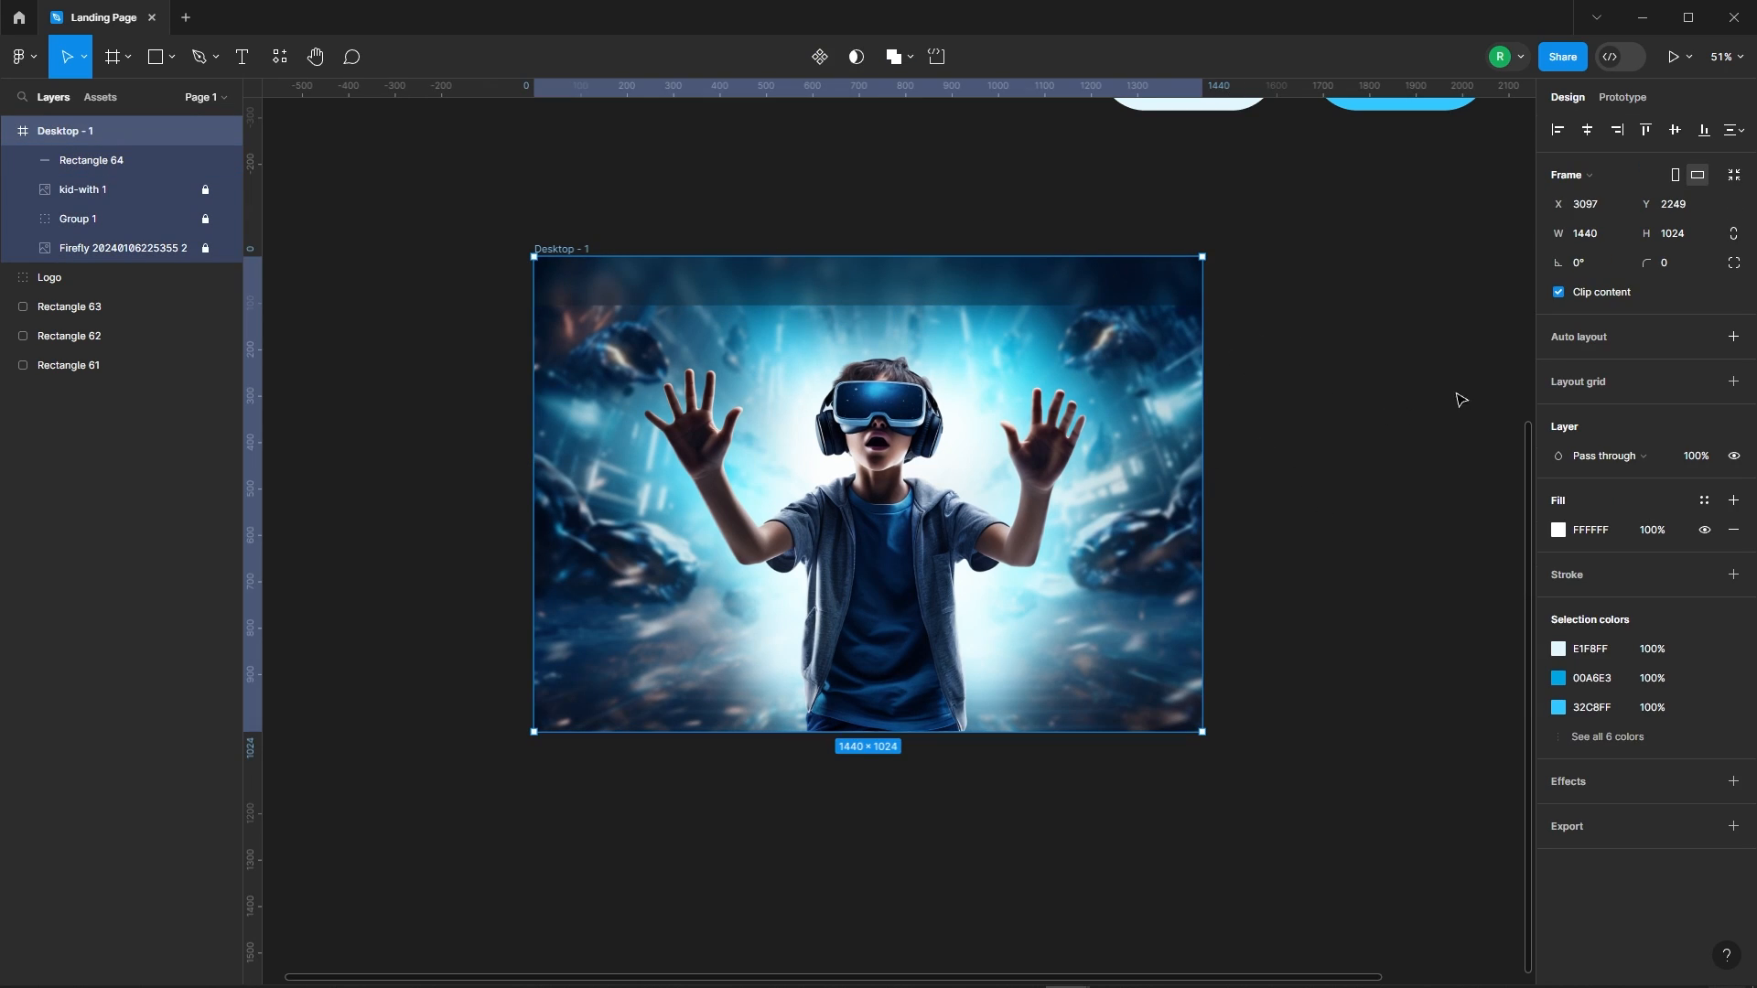
click(1595, 383)
click(1567, 414)
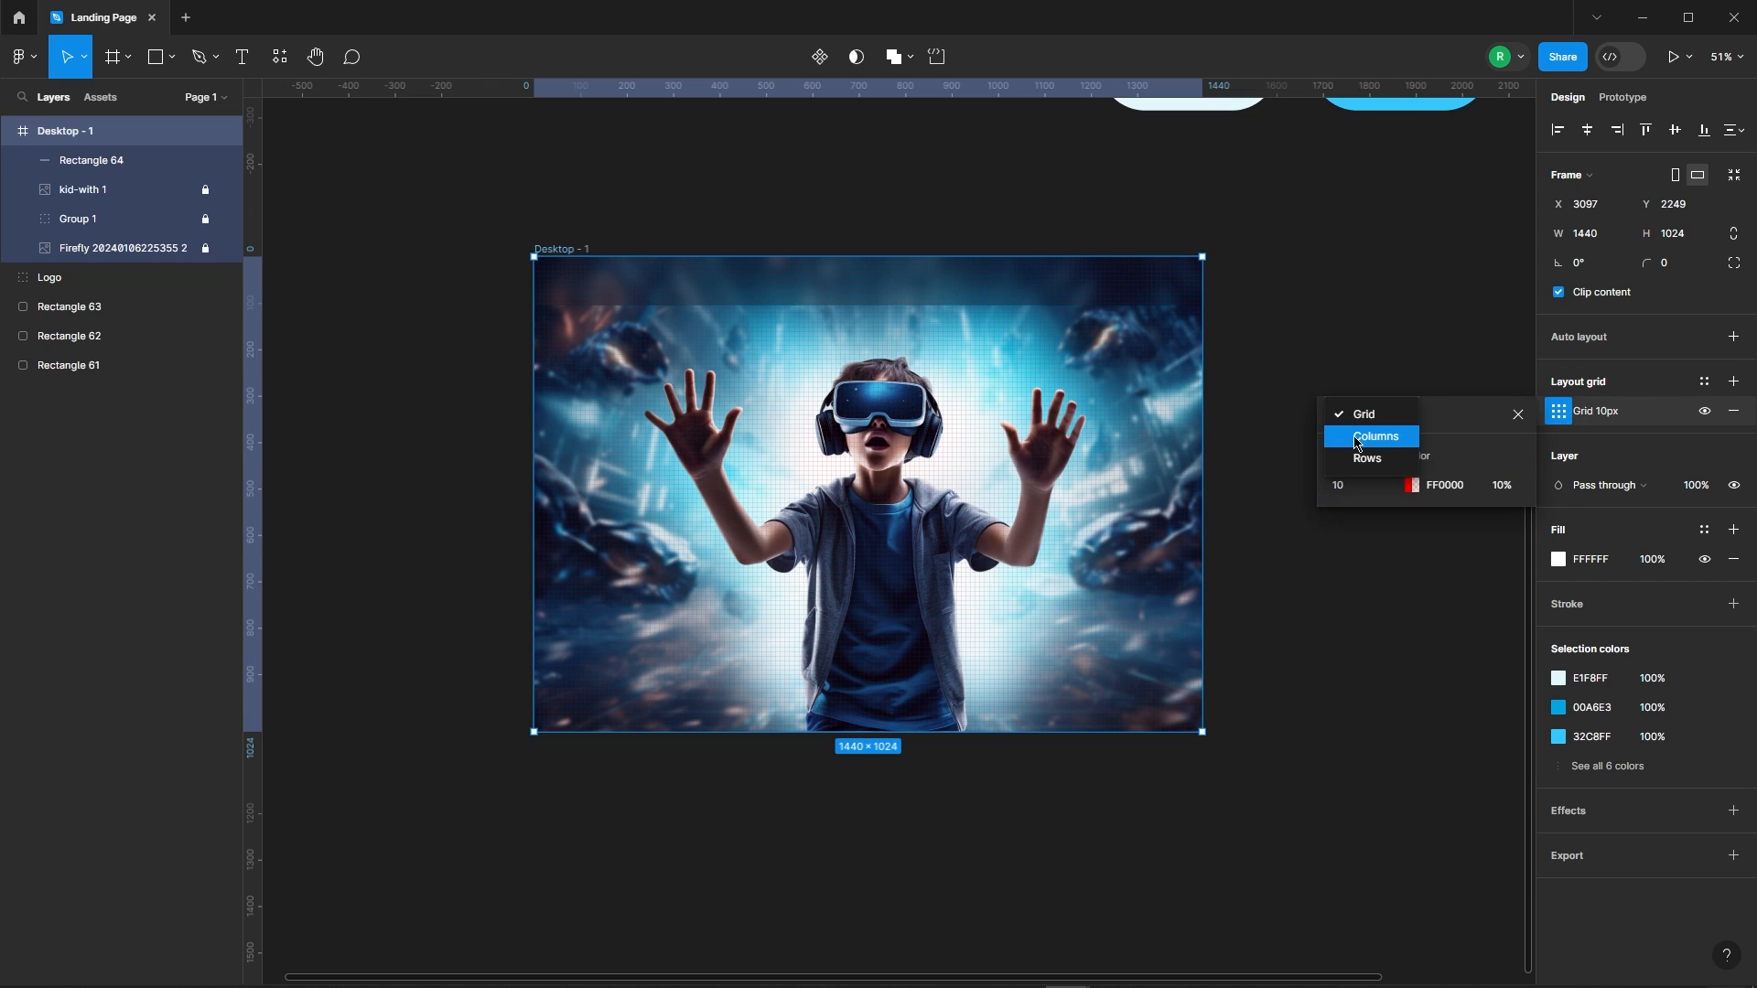
click(1357, 436)
click(1345, 487)
click(1495, 549)
text(10)
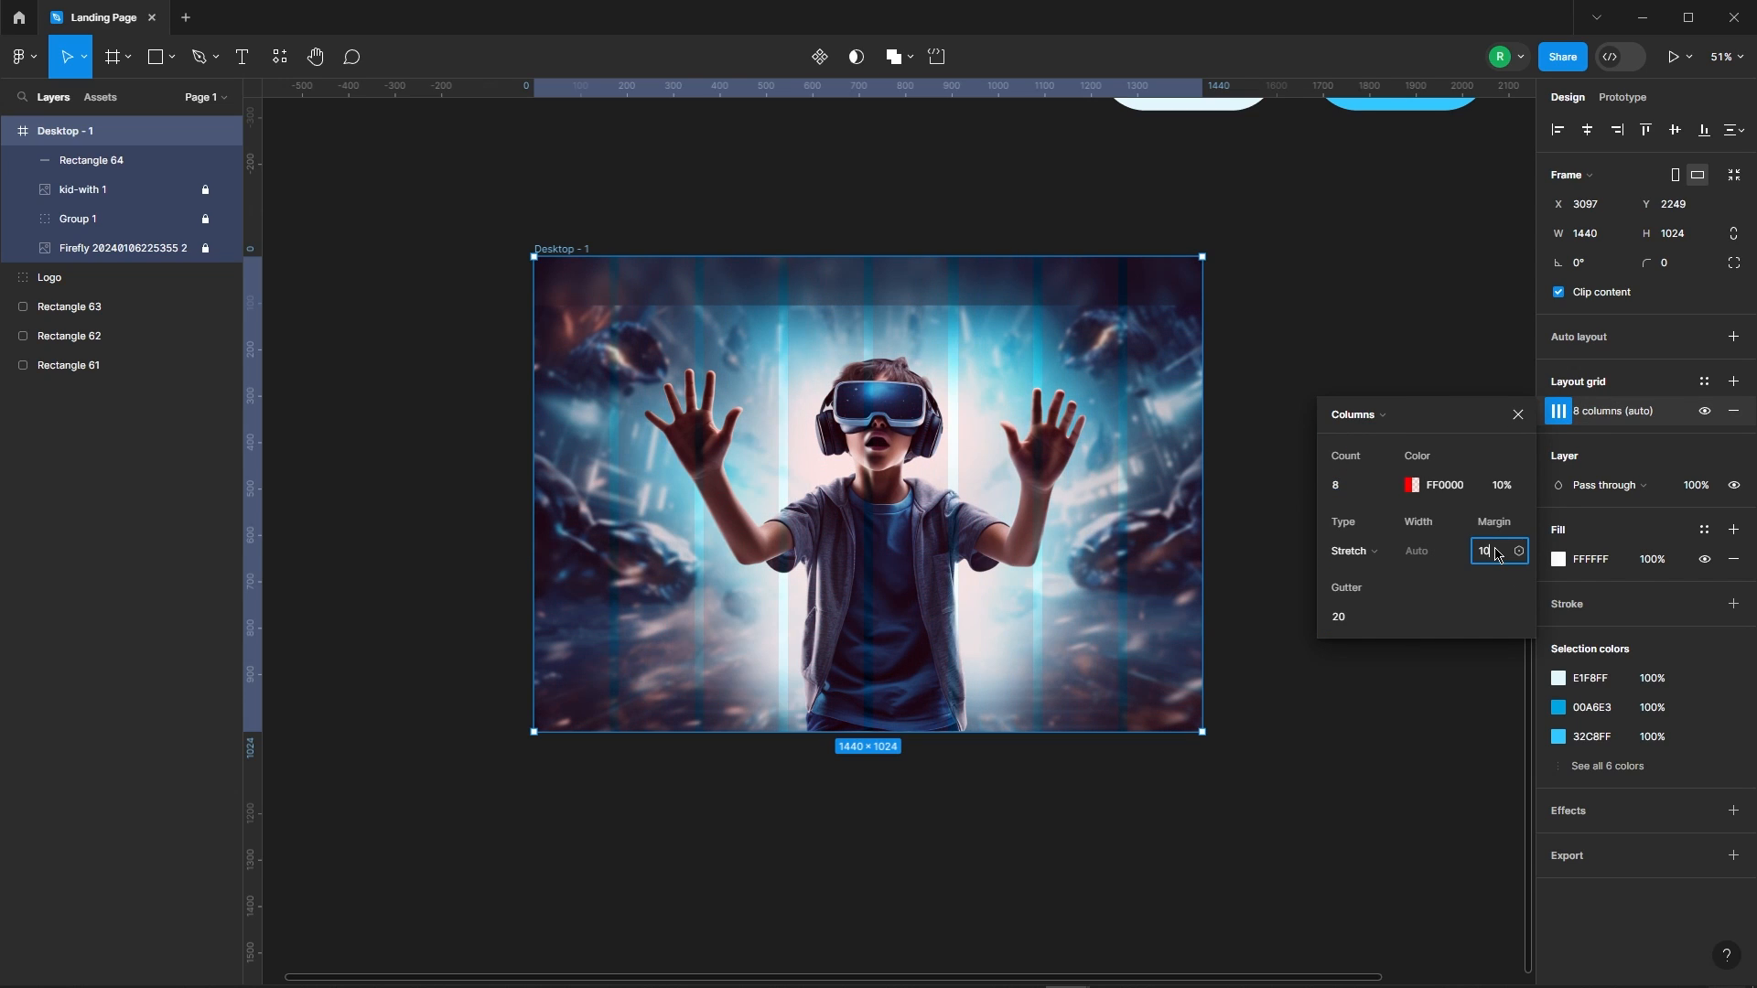
text(0)
key(Return)
click(1318, 343)
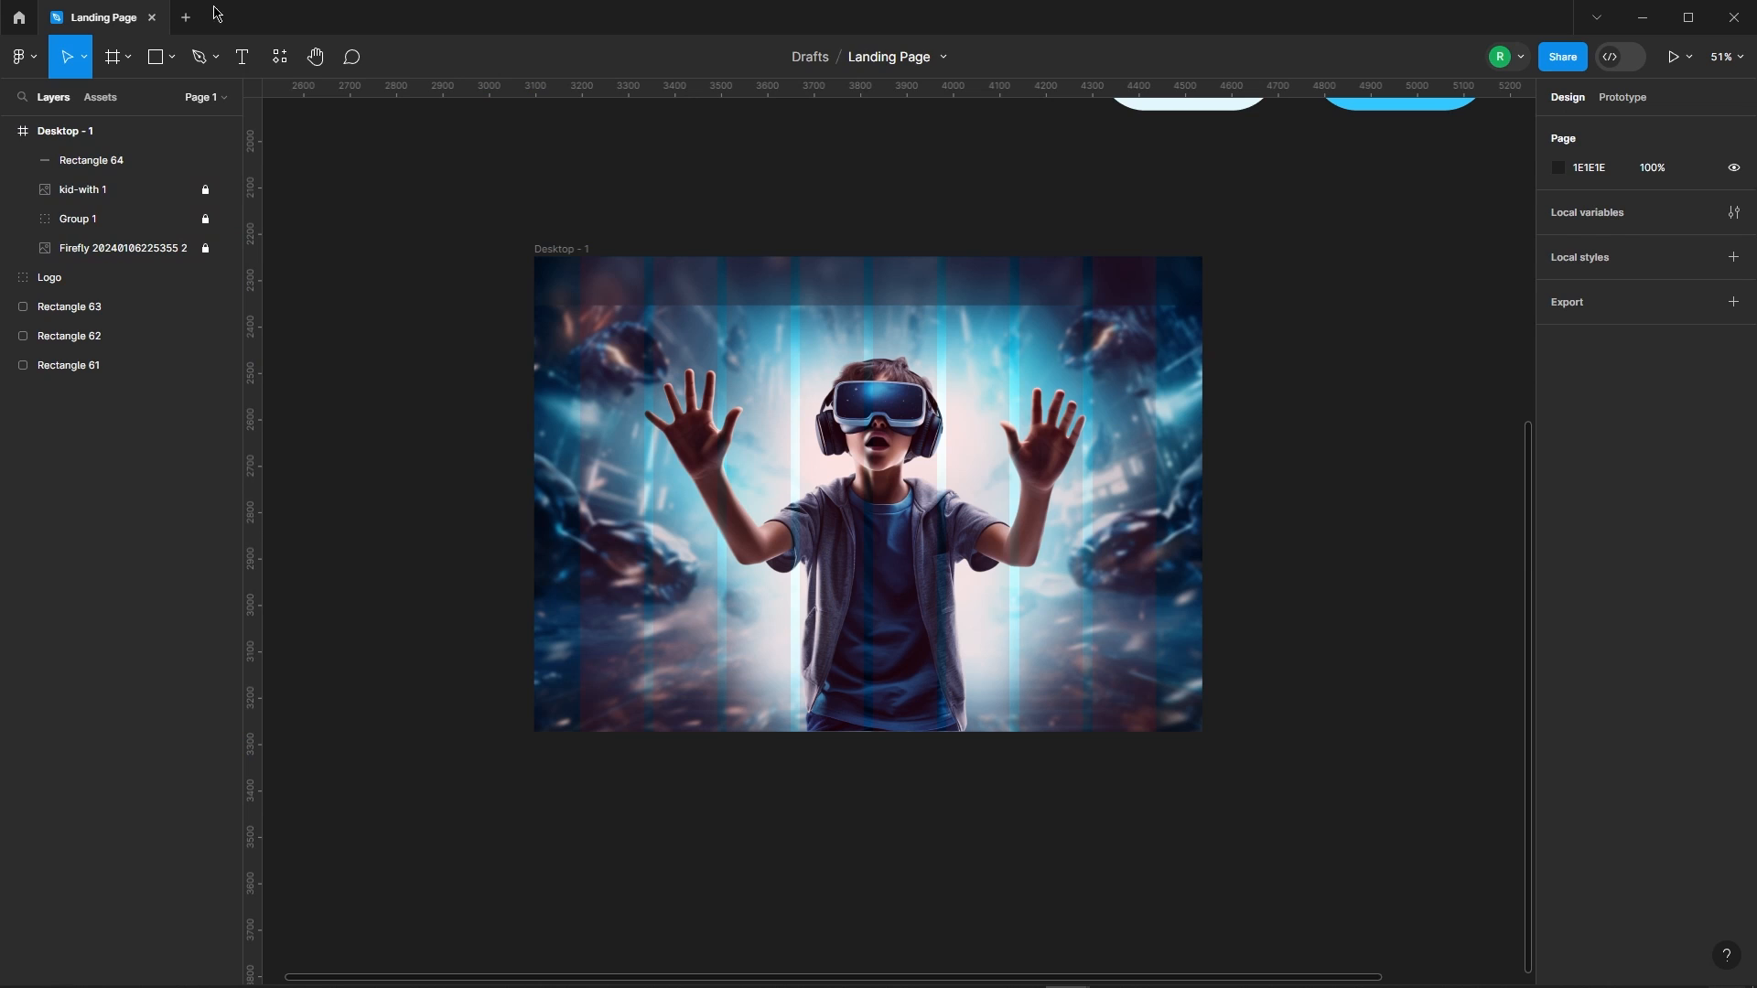
Add a white text label "Home" in the header and set it in the GRIFTER font at size 18
scroll(952, 261, up, 5)
click(723, 351)
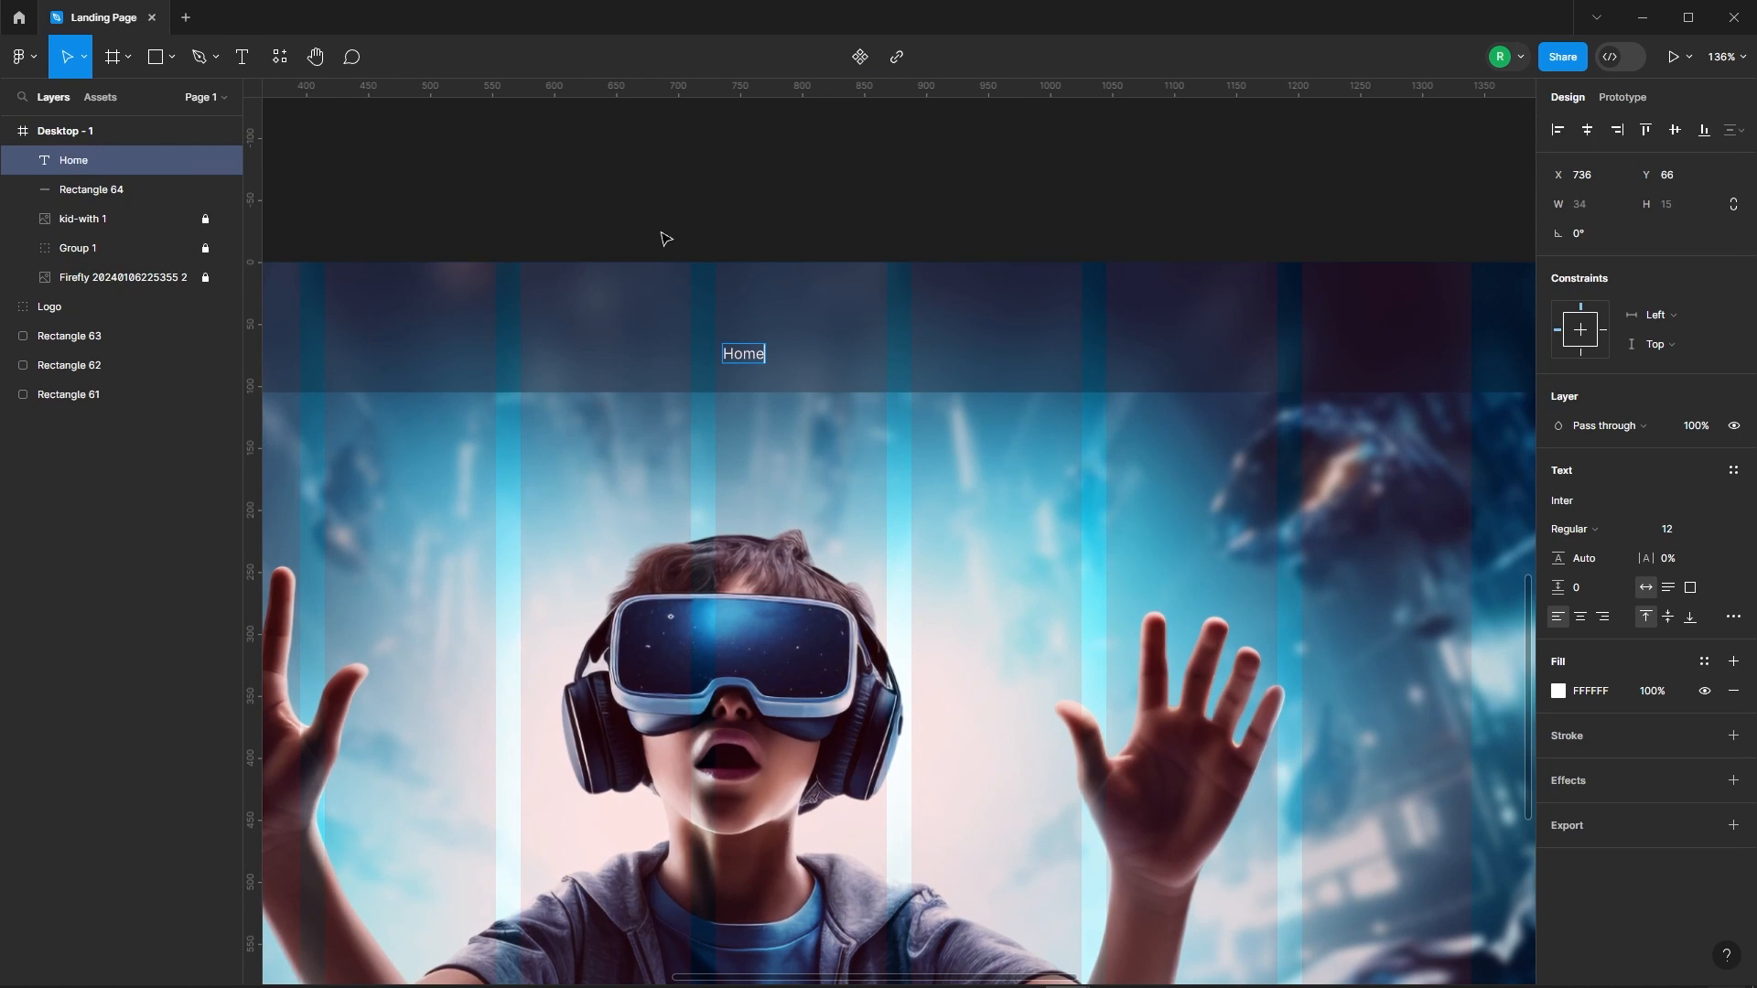
click(1599, 506)
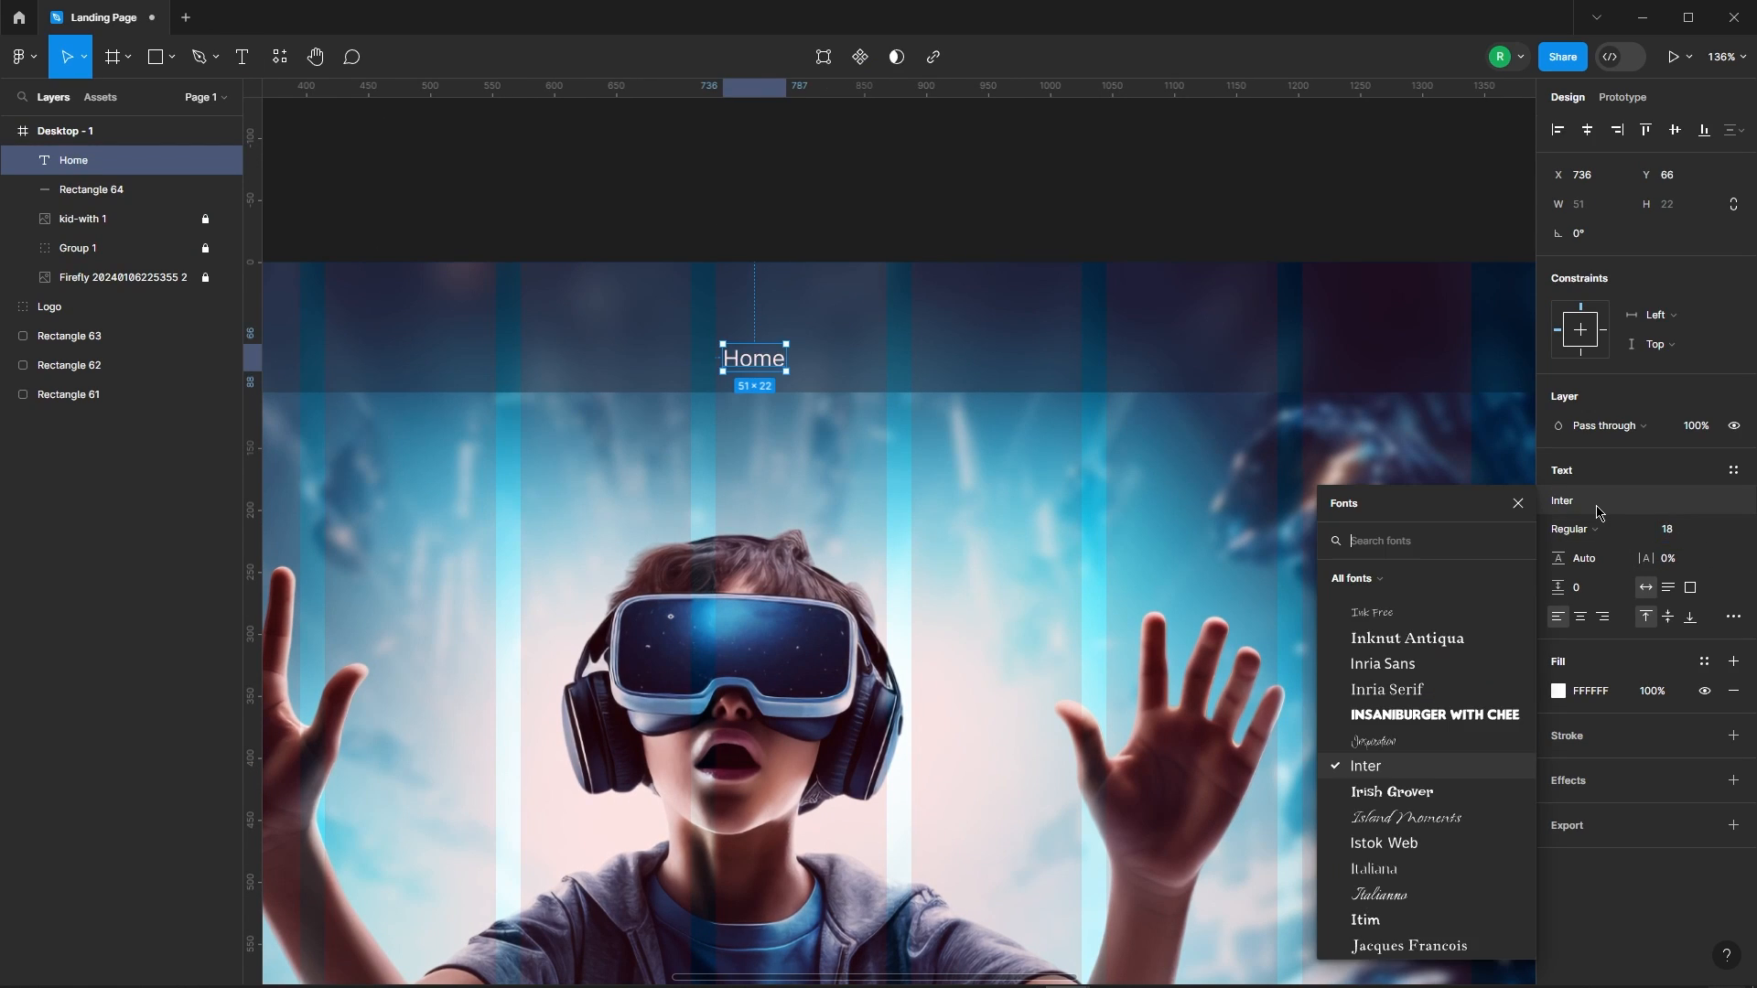
text(gri)
click(1377, 604)
click(1007, 439)
Raise the Home label in the header and duplicate it along the row as Products, Features, Support and About
click(755, 366)
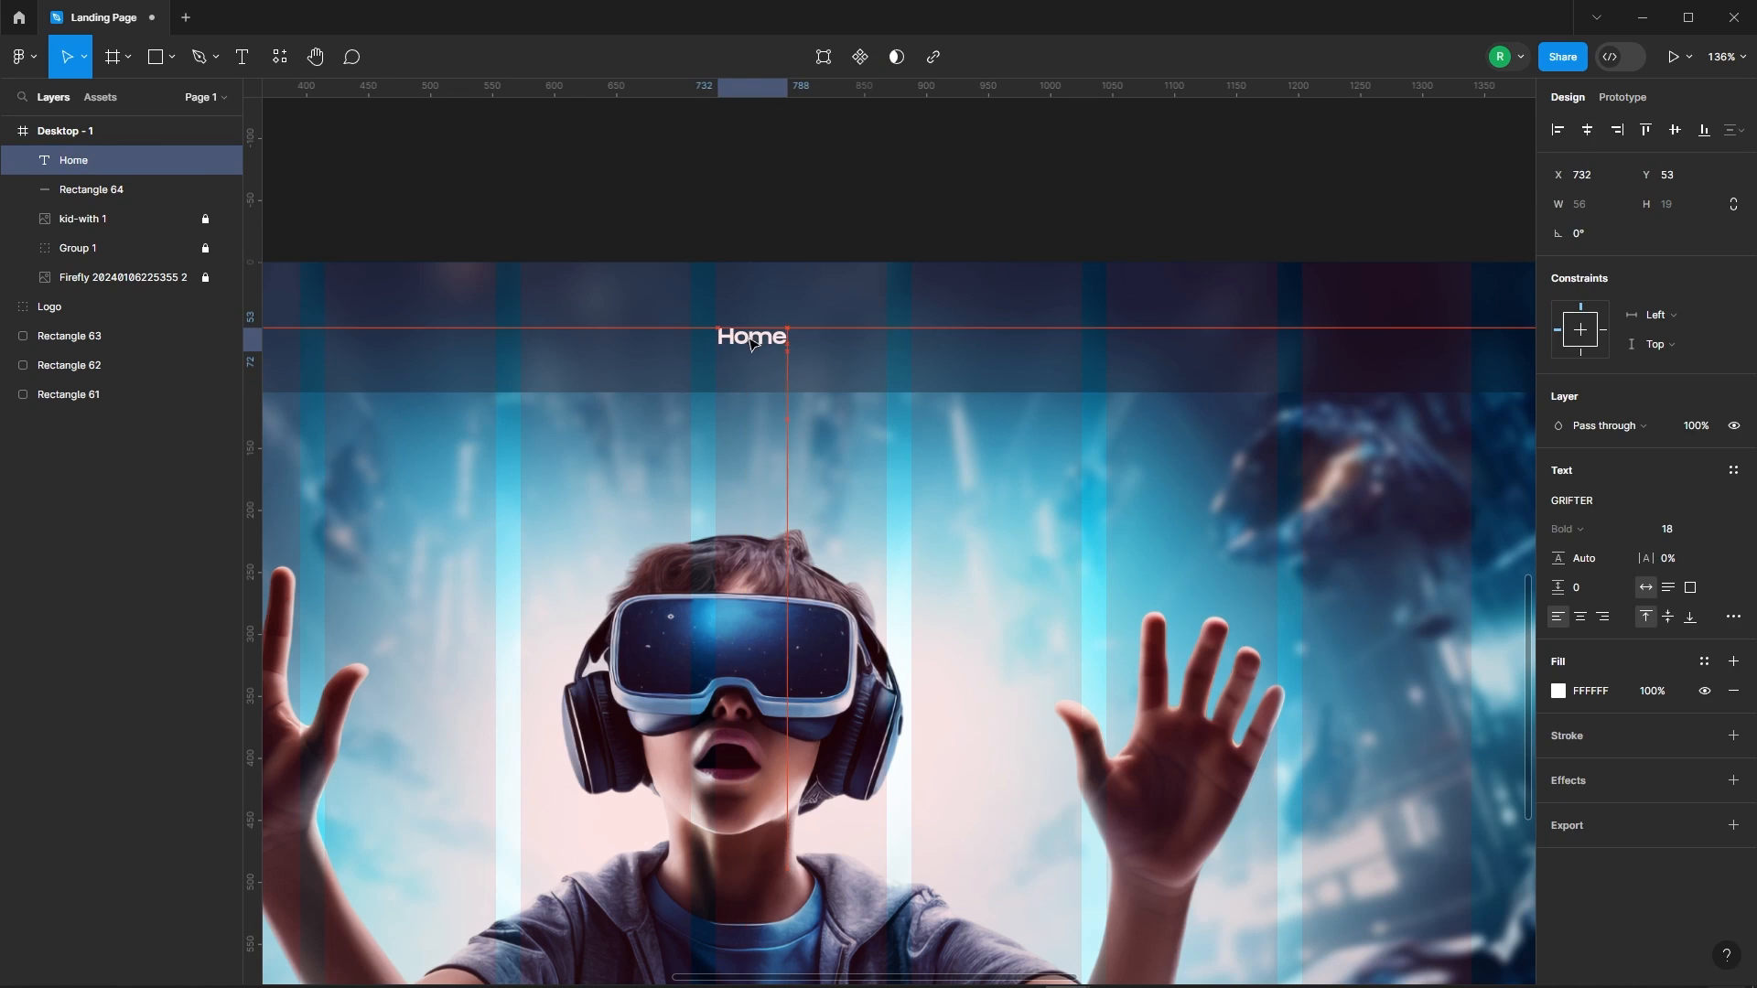
drag(750, 340, 1235, 341)
text(s)
key(Escape)
double_click(1053, 340)
text(Sp)
double_click(1235, 340)
text(About)
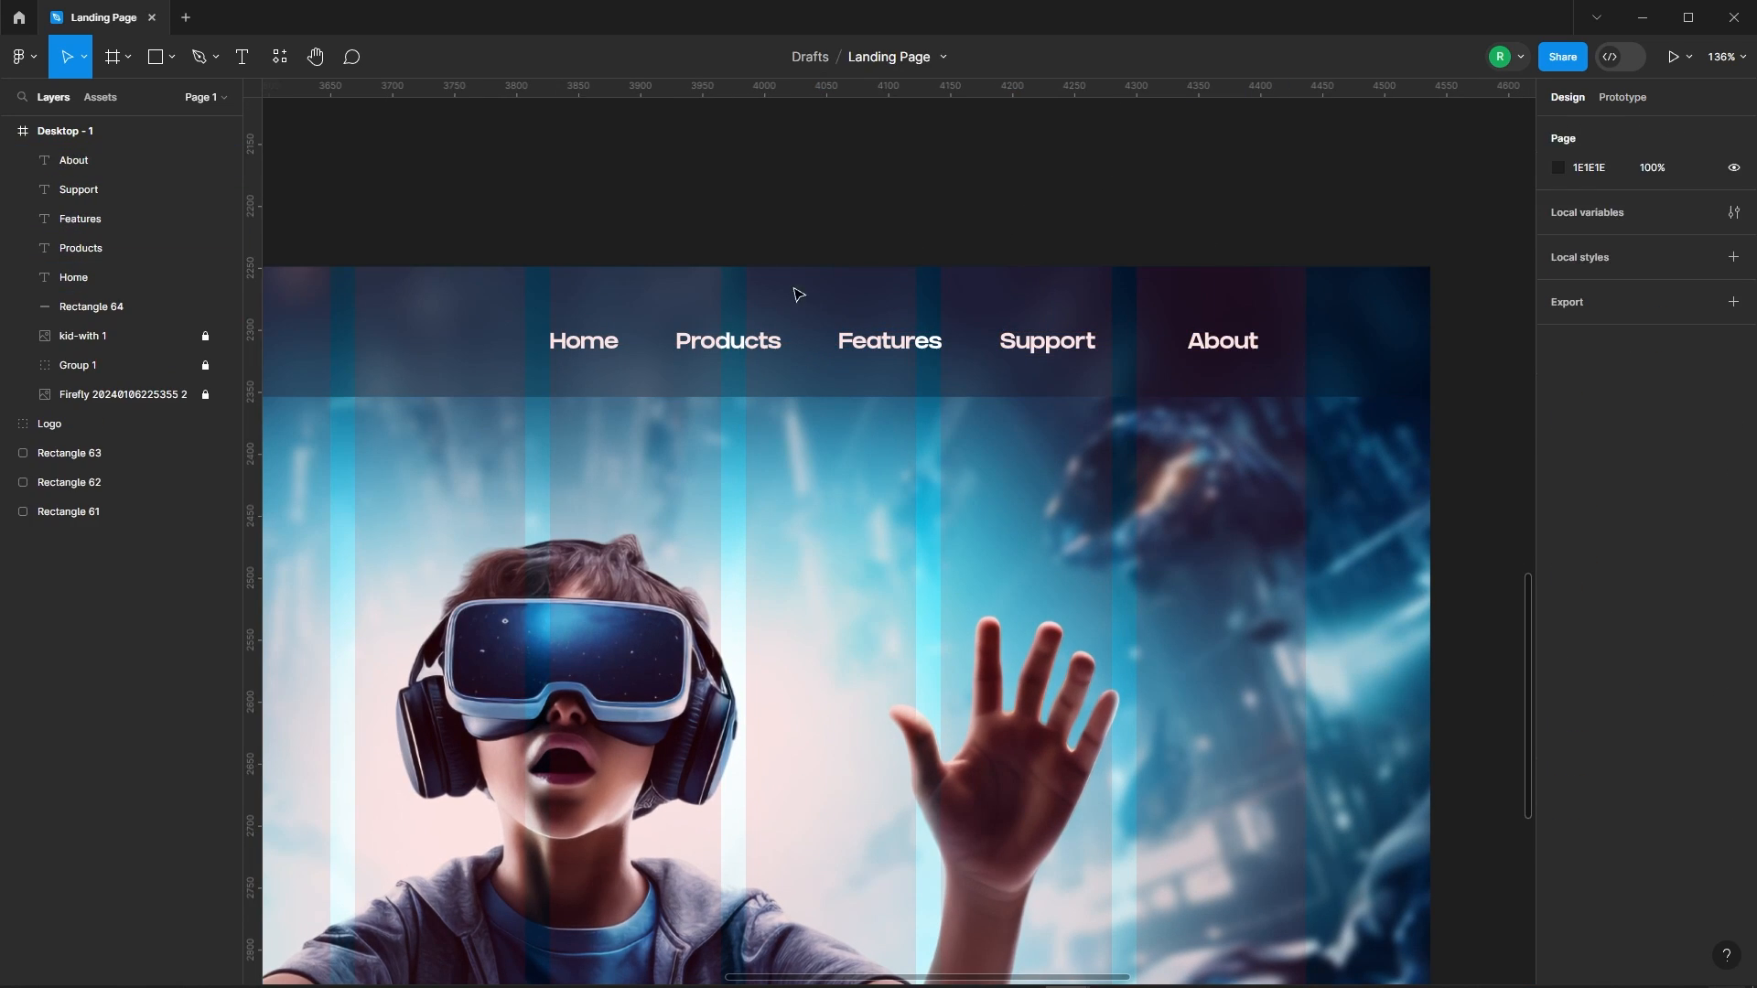
Combine the five menu labels in a horizontal auto layout with a spacing of 60
click(585, 342)
shift+click(728, 342)
shift+click(890, 343)
shift+click(1080, 349)
right_click(1214, 348)
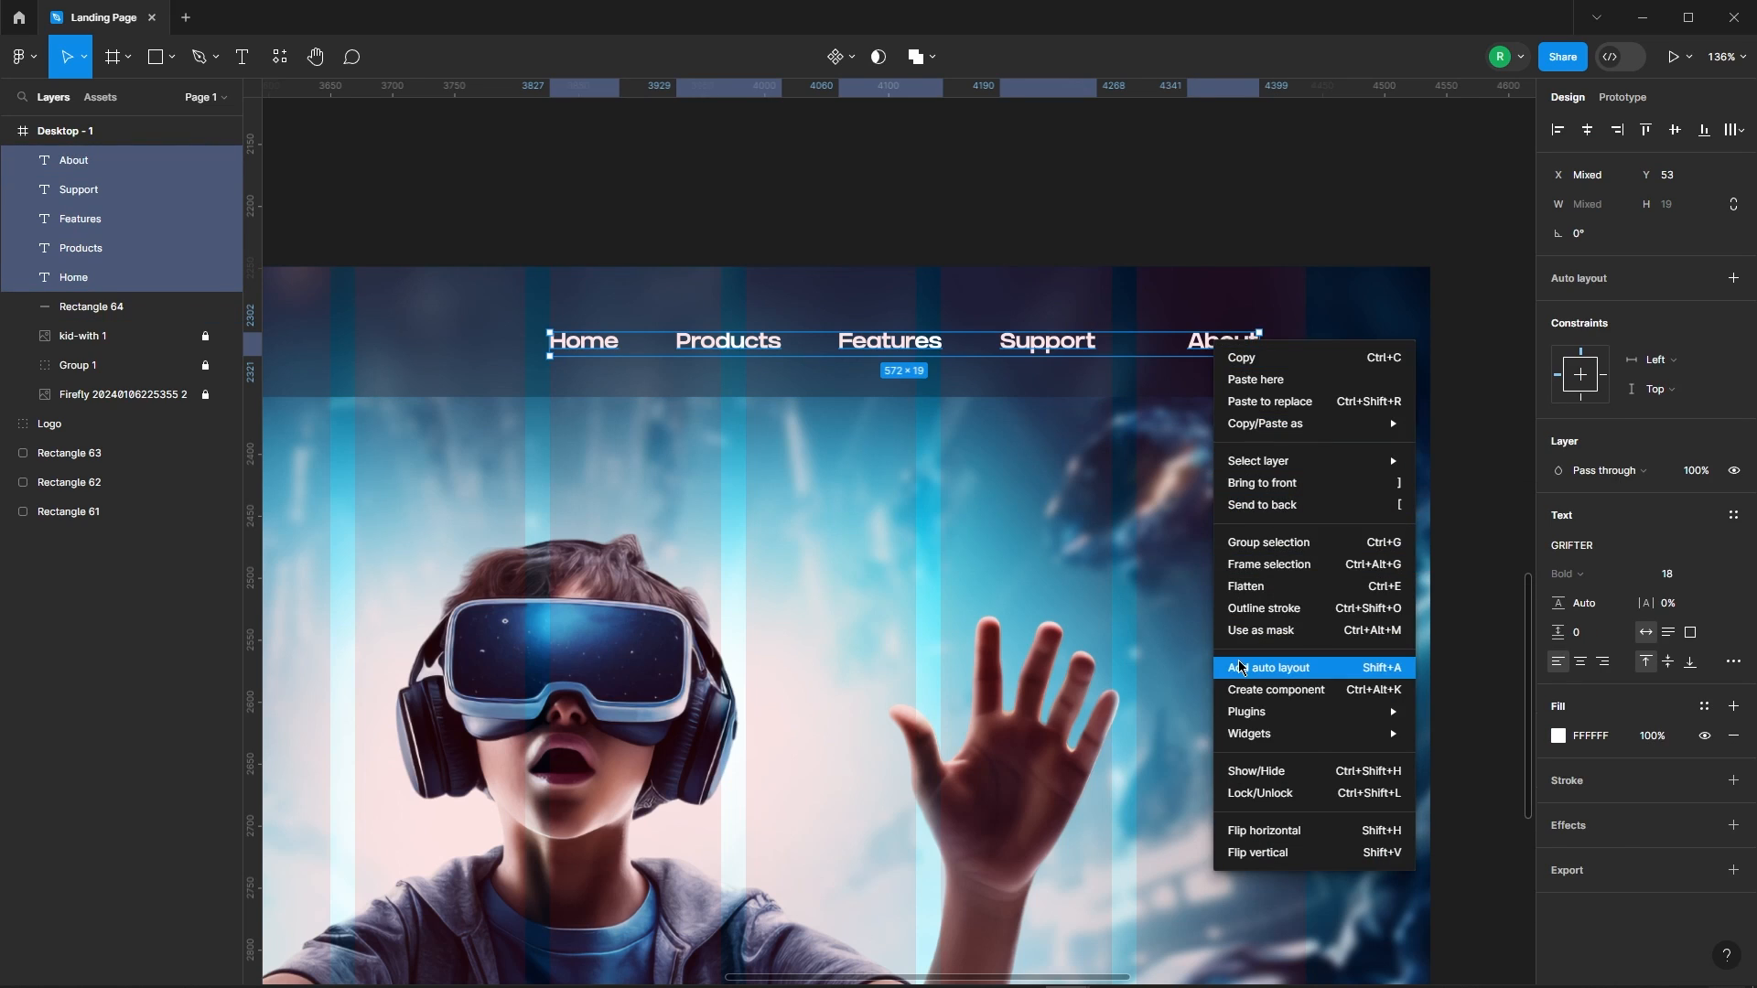
click(1263, 667)
text(60)
key(Return)
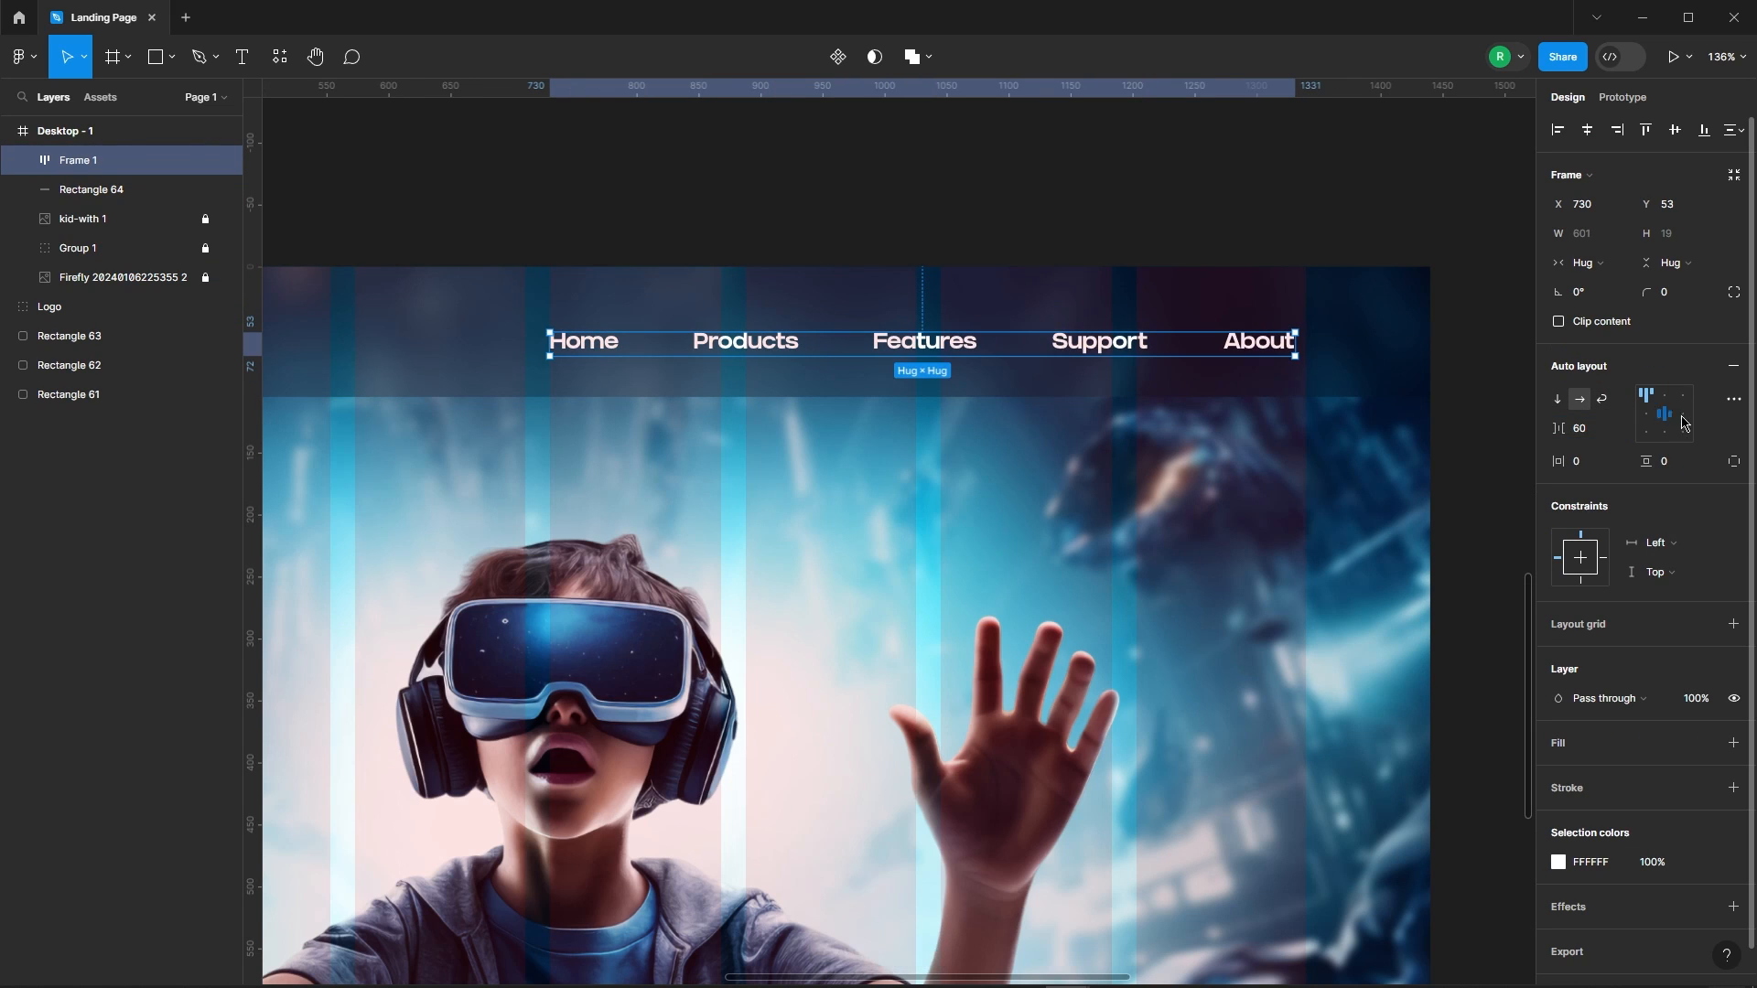
Set the vertical trim of all five menu labels to cap height to baseline
double_click(605, 344)
shift+click(769, 344)
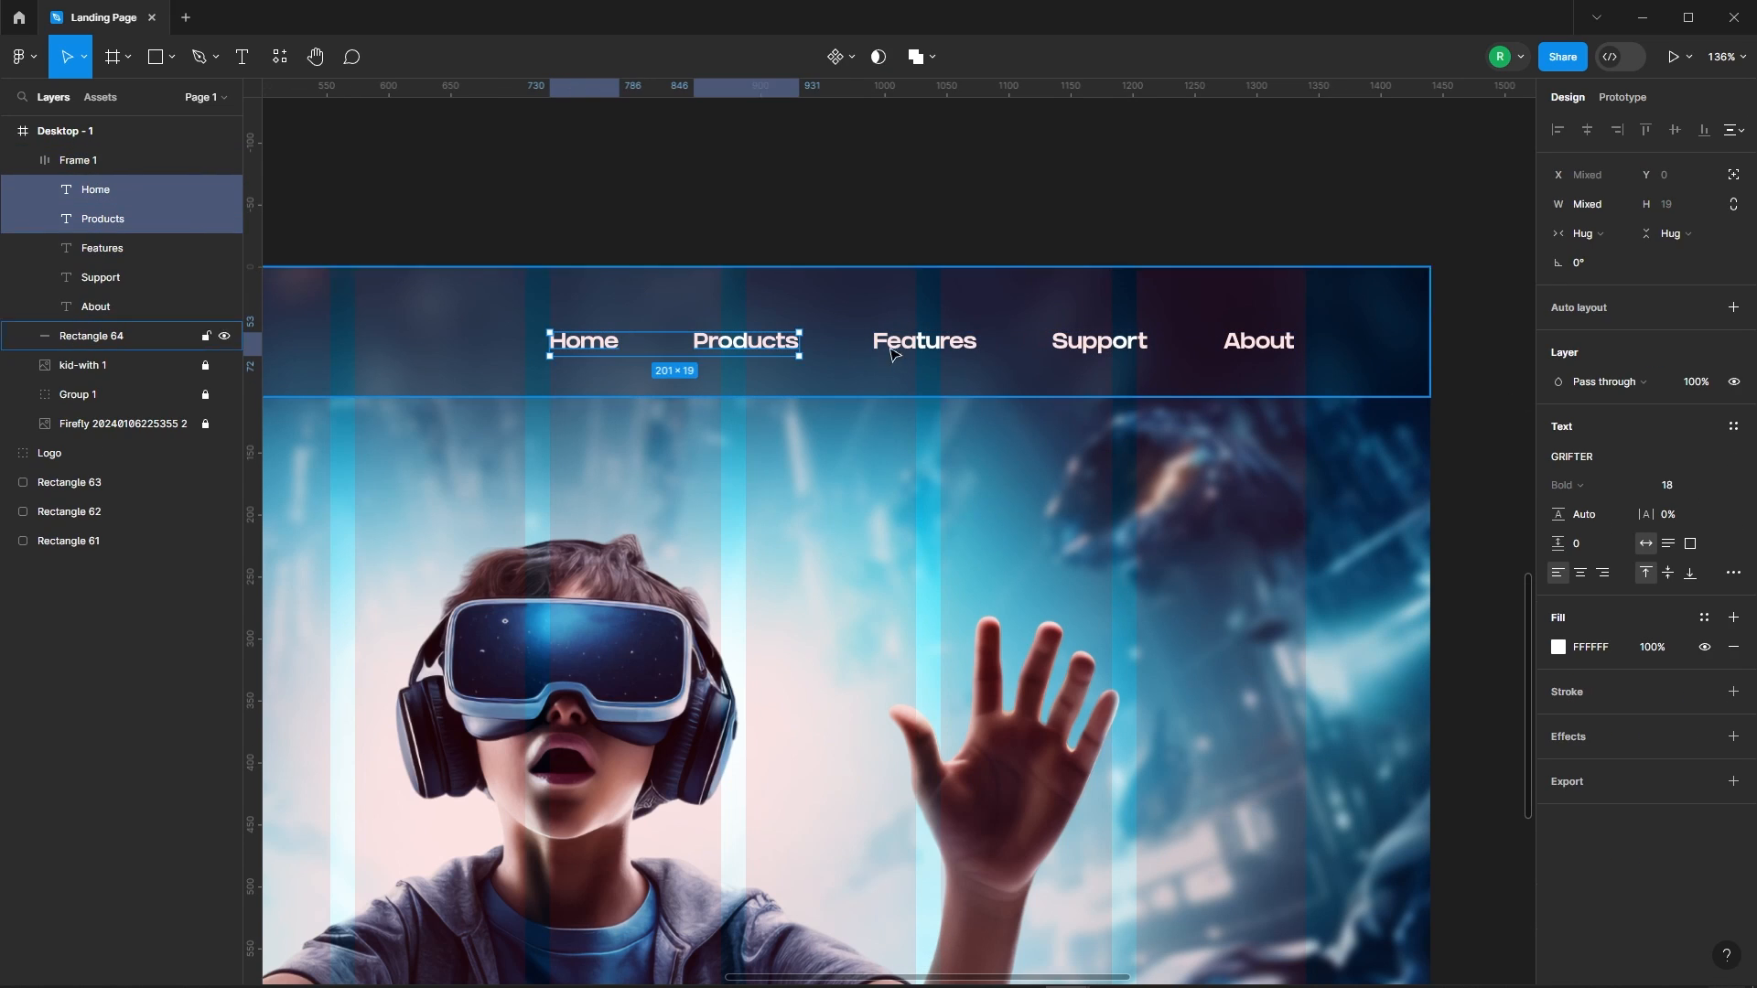
shift+click(926, 344)
shift+click(1107, 344)
shift+click(1261, 340)
click(1732, 573)
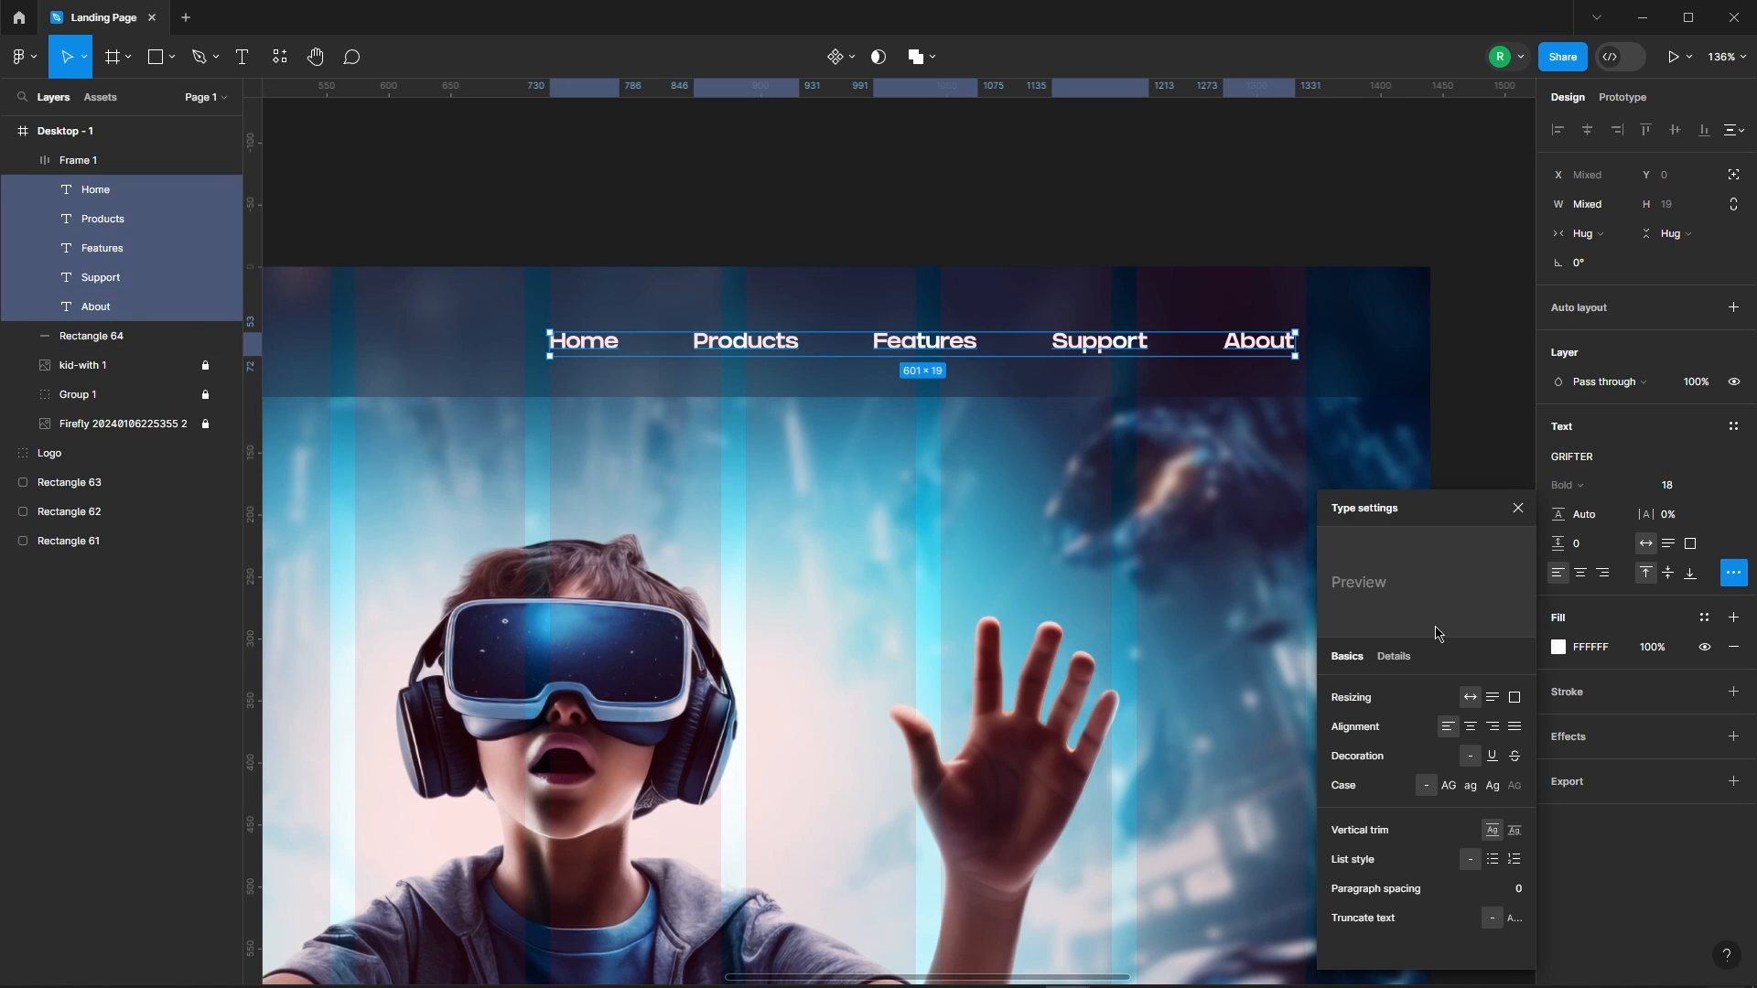
click(1517, 507)
click(1196, 245)
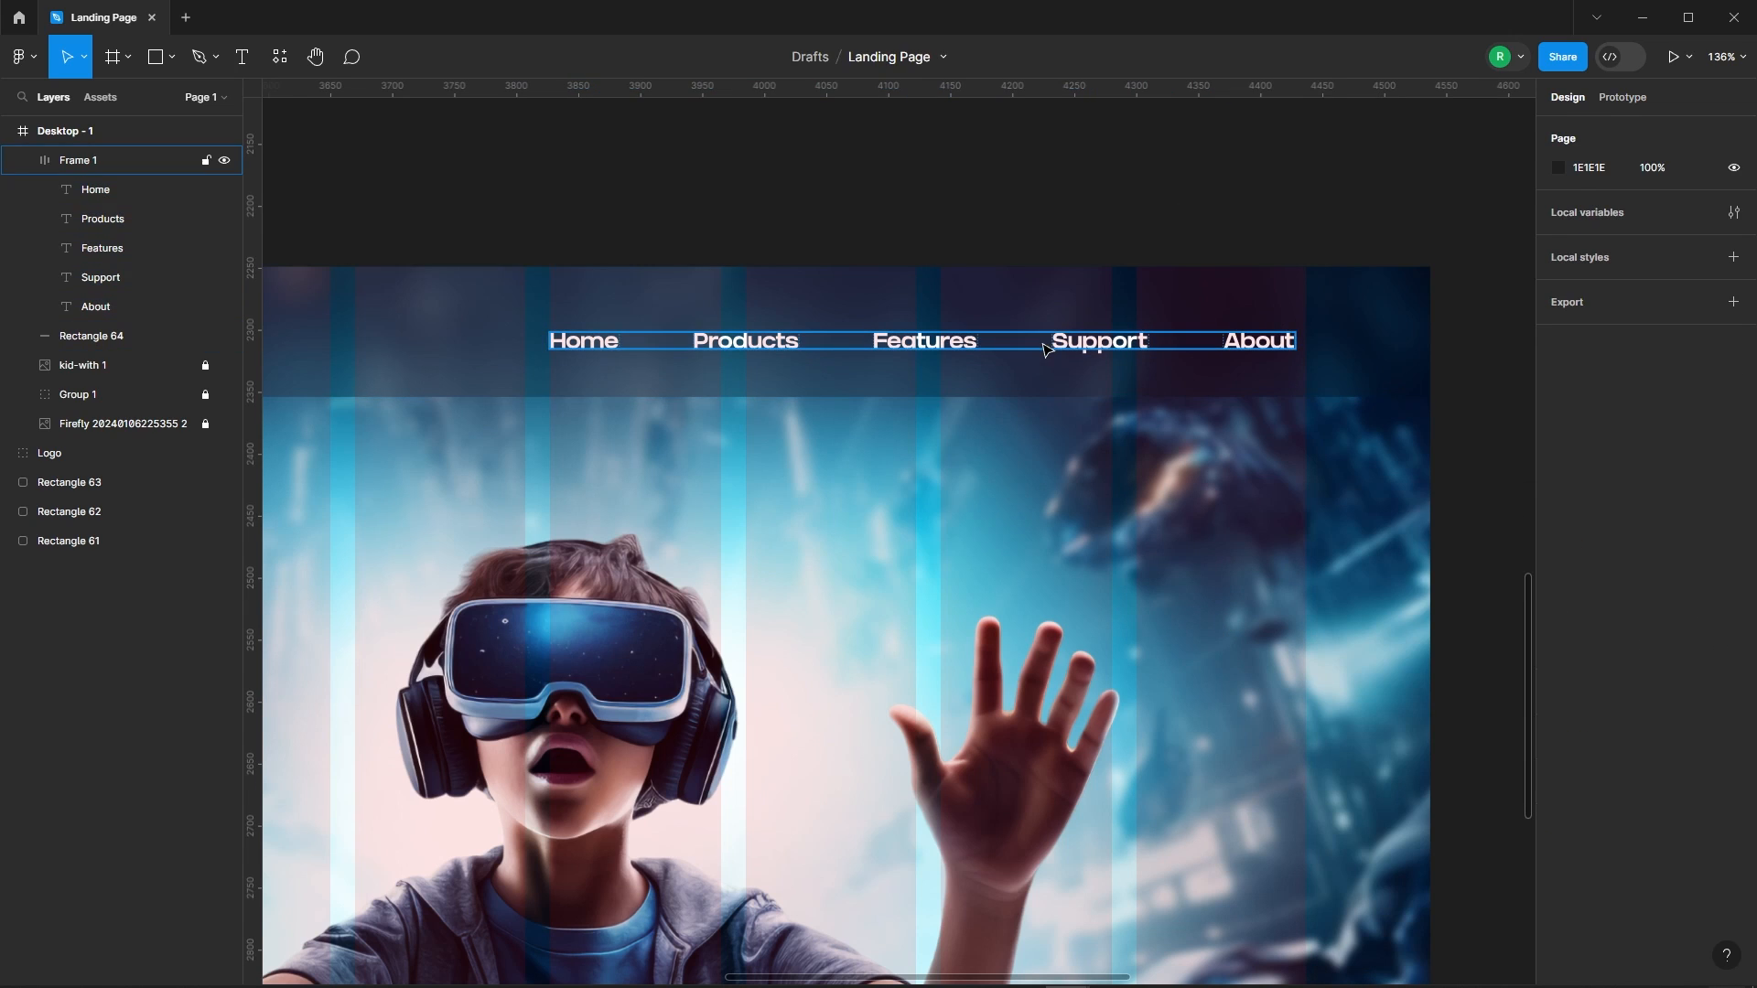
click(1054, 343)
click(1144, 251)
Move the VR logo into the Desktop - 1 frame
scroll(1115, 290, down, 8)
scroll(1120, 348, down, 3)
drag(915, 196, 1007, 314)
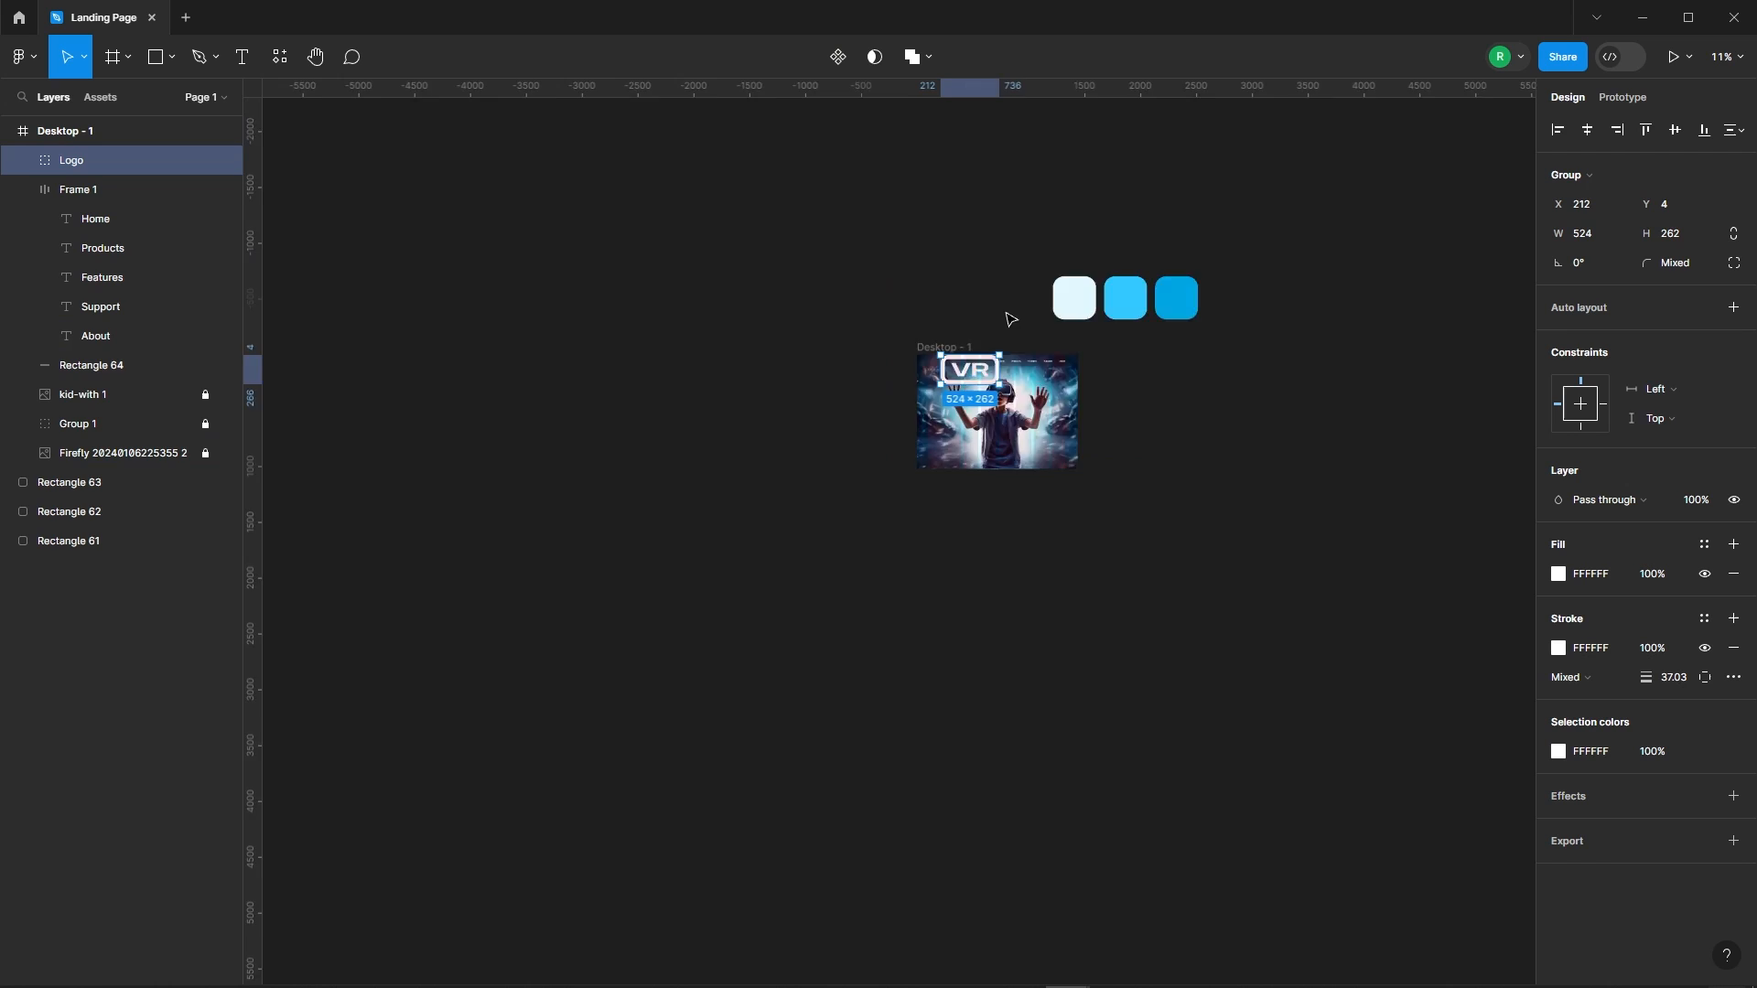
Scale the VR logo down proportionally to about 53 × 27 and place it in the header before the Home label
key(shift+2)
click(83, 57)
click(93, 128)
drag(1041, 450, 573, 448)
drag(423, 449, 774, 342)
scroll(818, 322, up, 4)
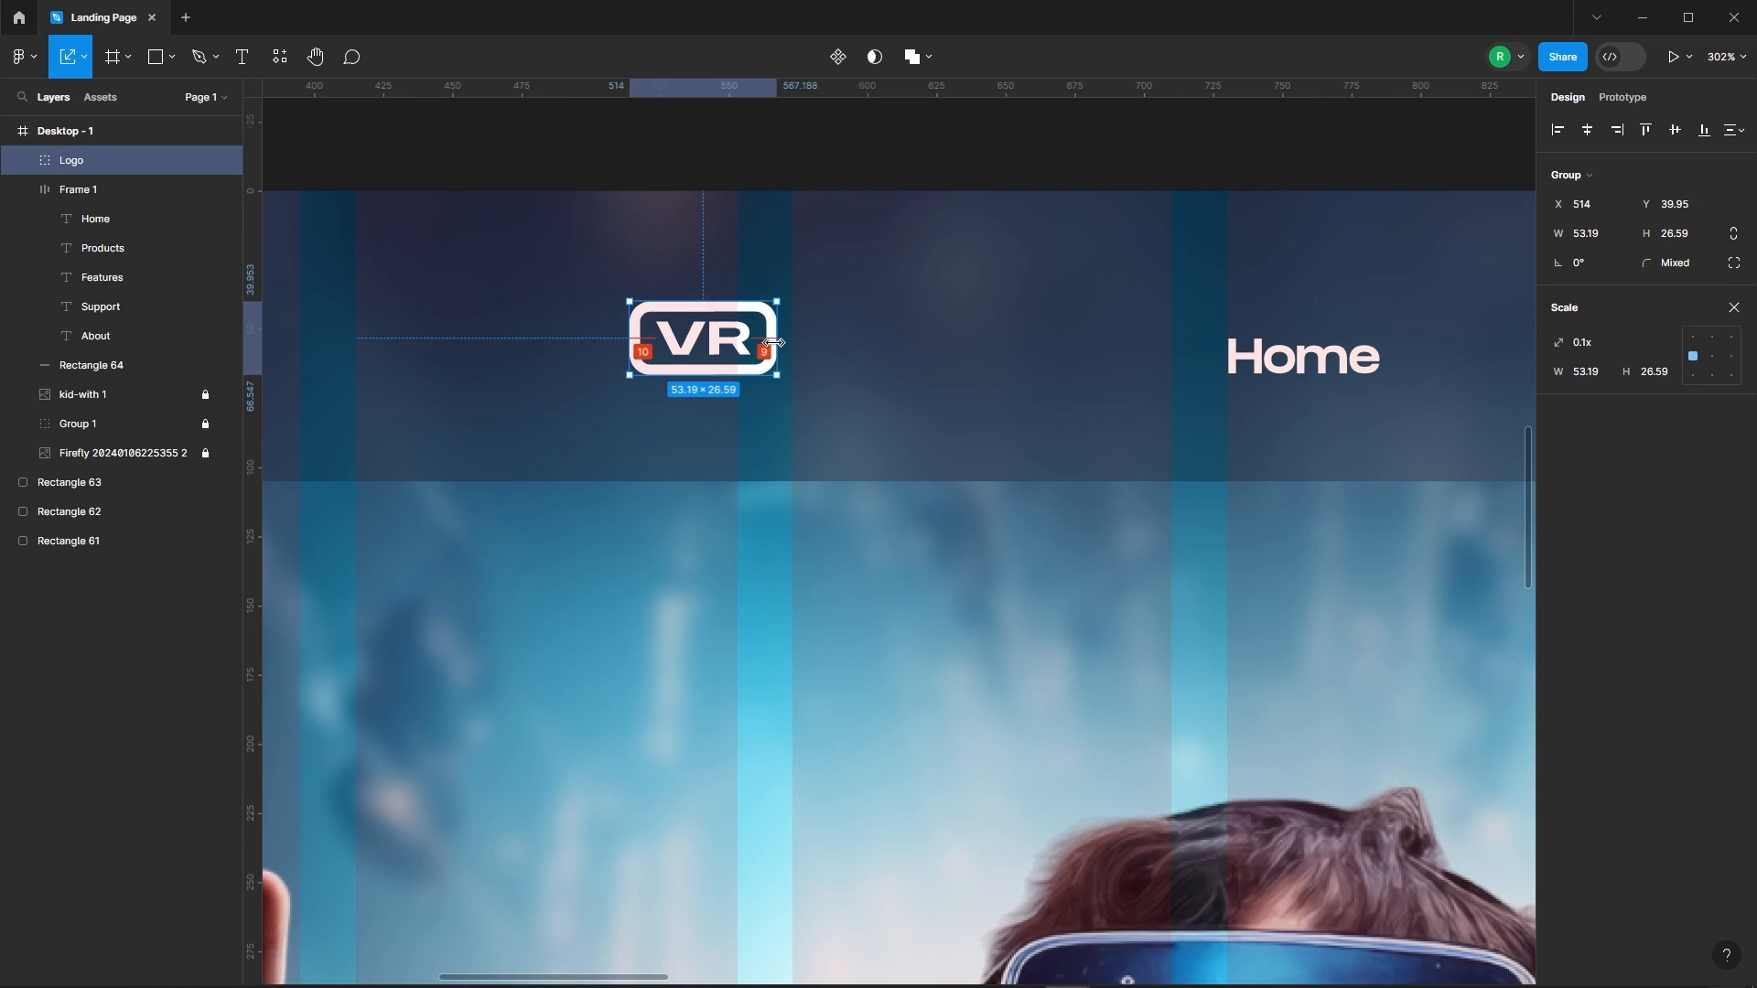
Combine the logo and menu in a horizontal auto layout, centred vertically with spacing set to Auto
scroll(889, 183, down, 3)
shift+click(1239, 392)
right_click(1127, 364)
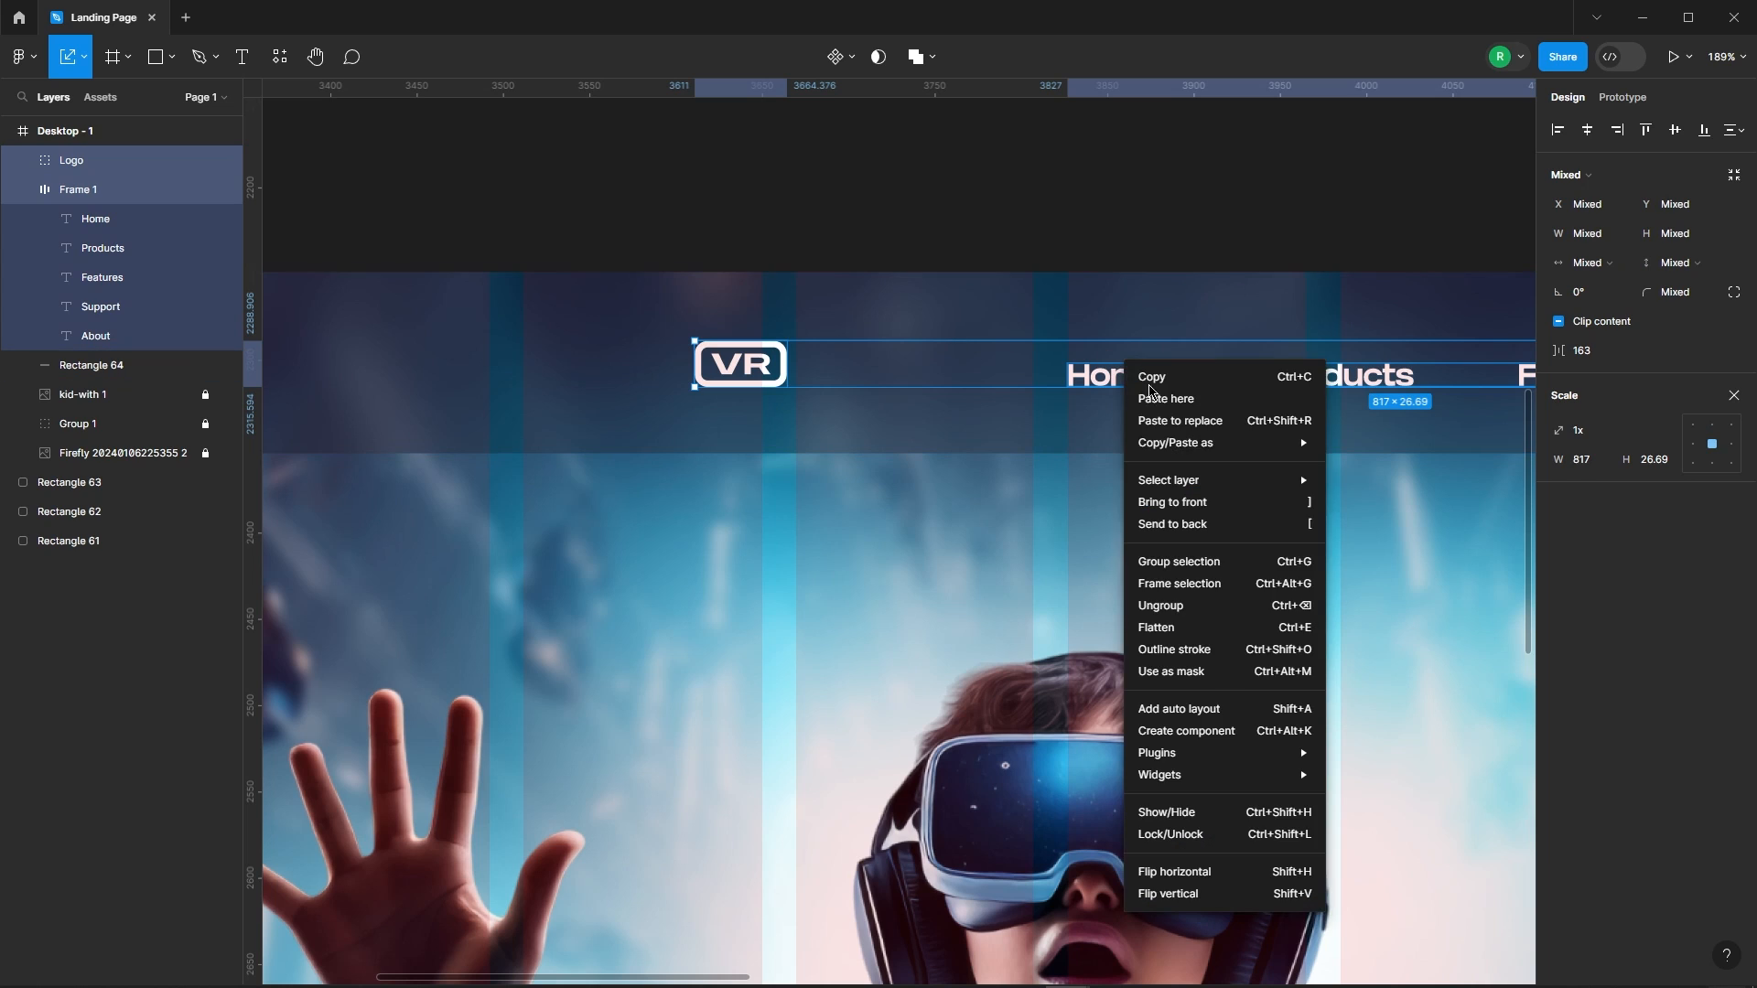
click(1180, 708)
click(1741, 375)
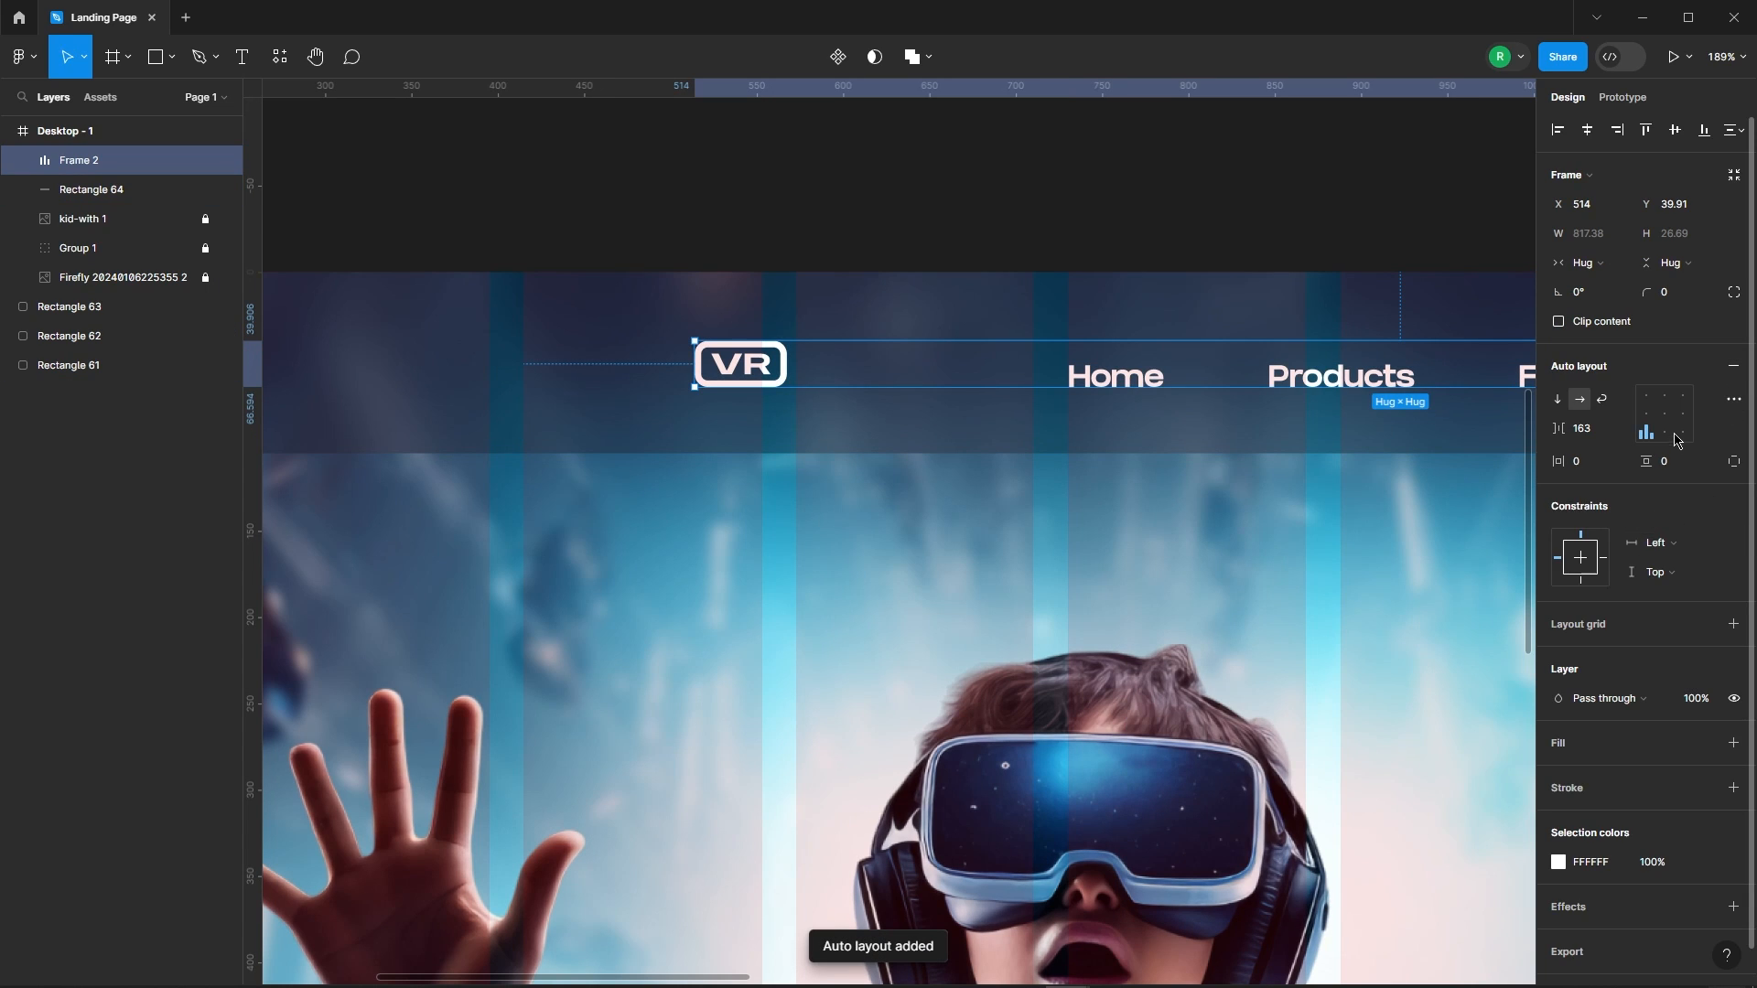
click(1664, 412)
click(1618, 430)
click(1614, 453)
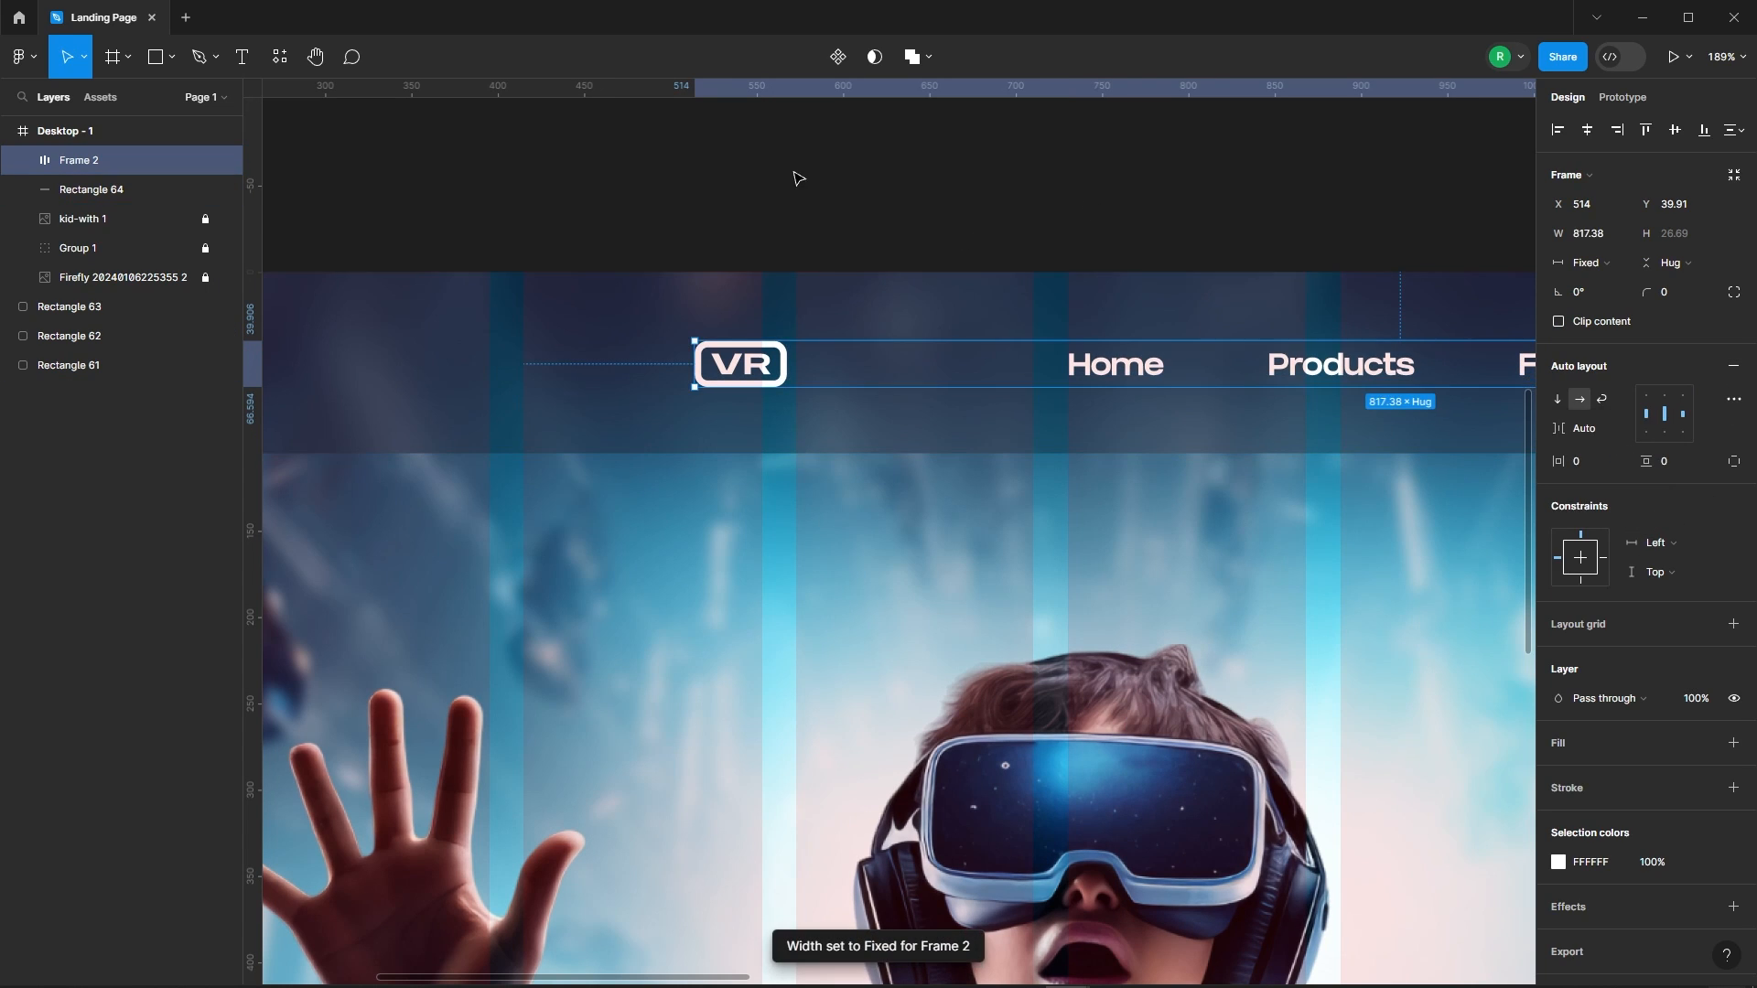
Stretch the logo and menu row to the grid margins, from X 100 to a width of 1240
scroll(794, 173, down, 3)
click(977, 180)
click(755, 260)
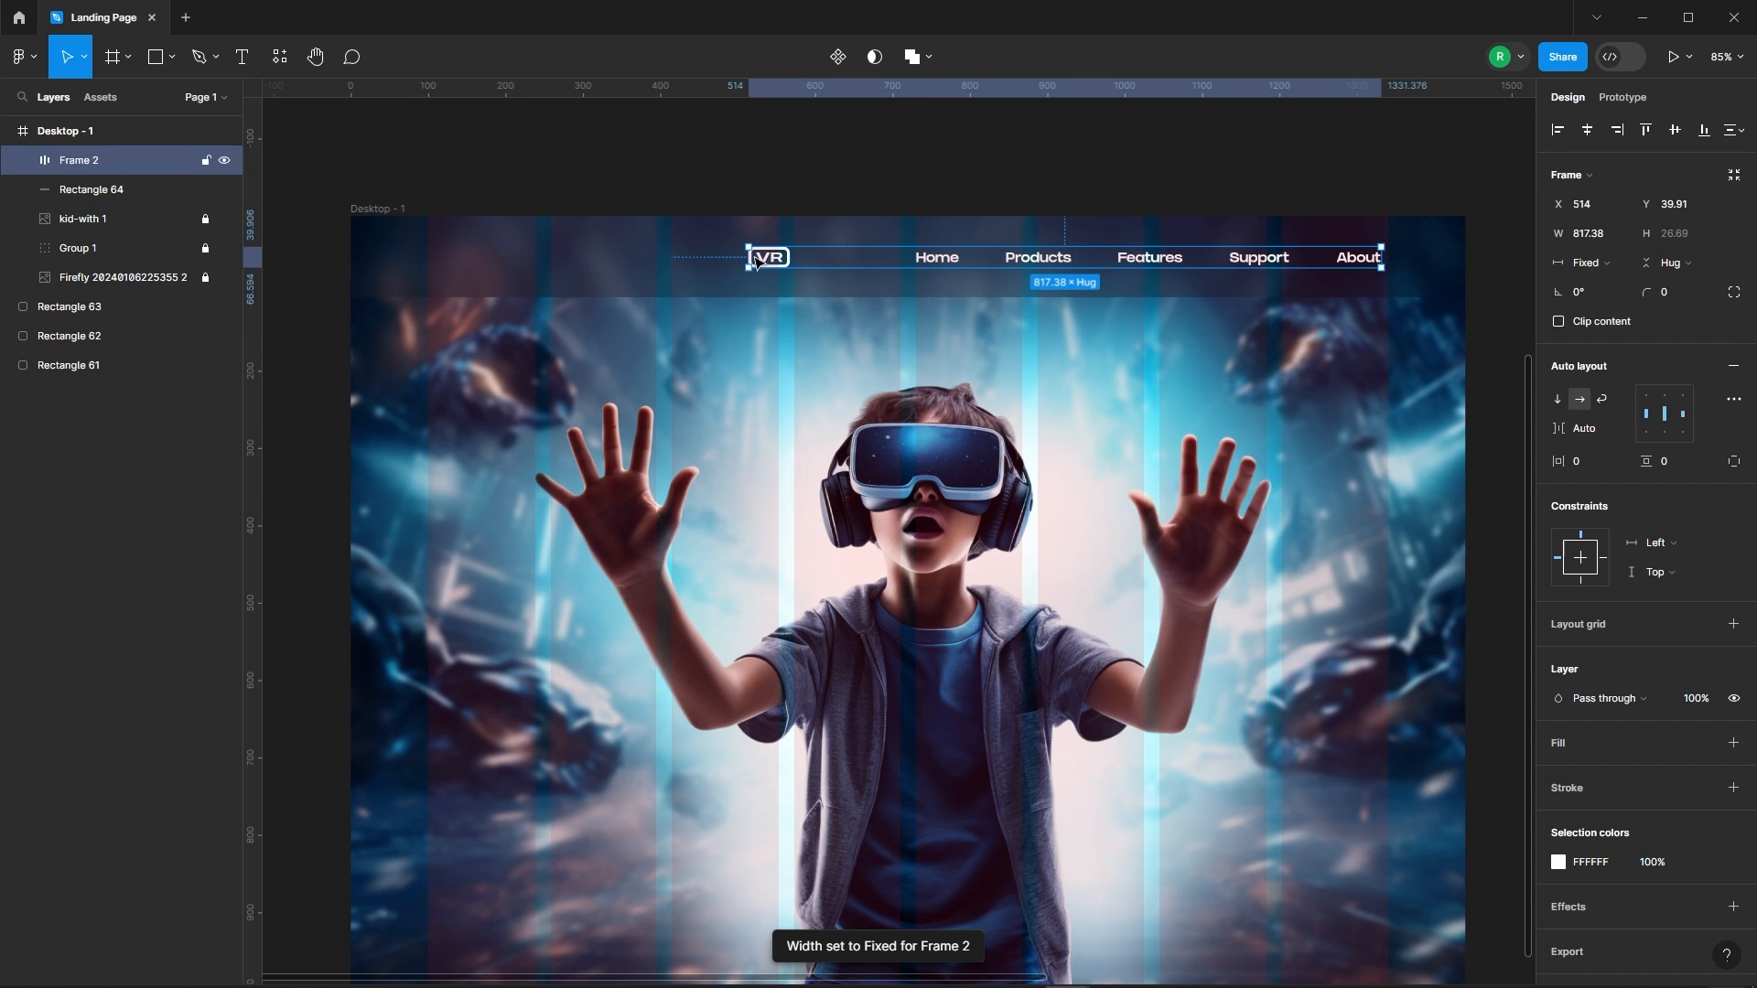
drag(747, 256, 428, 257)
scroll(1377, 259, up, 10)
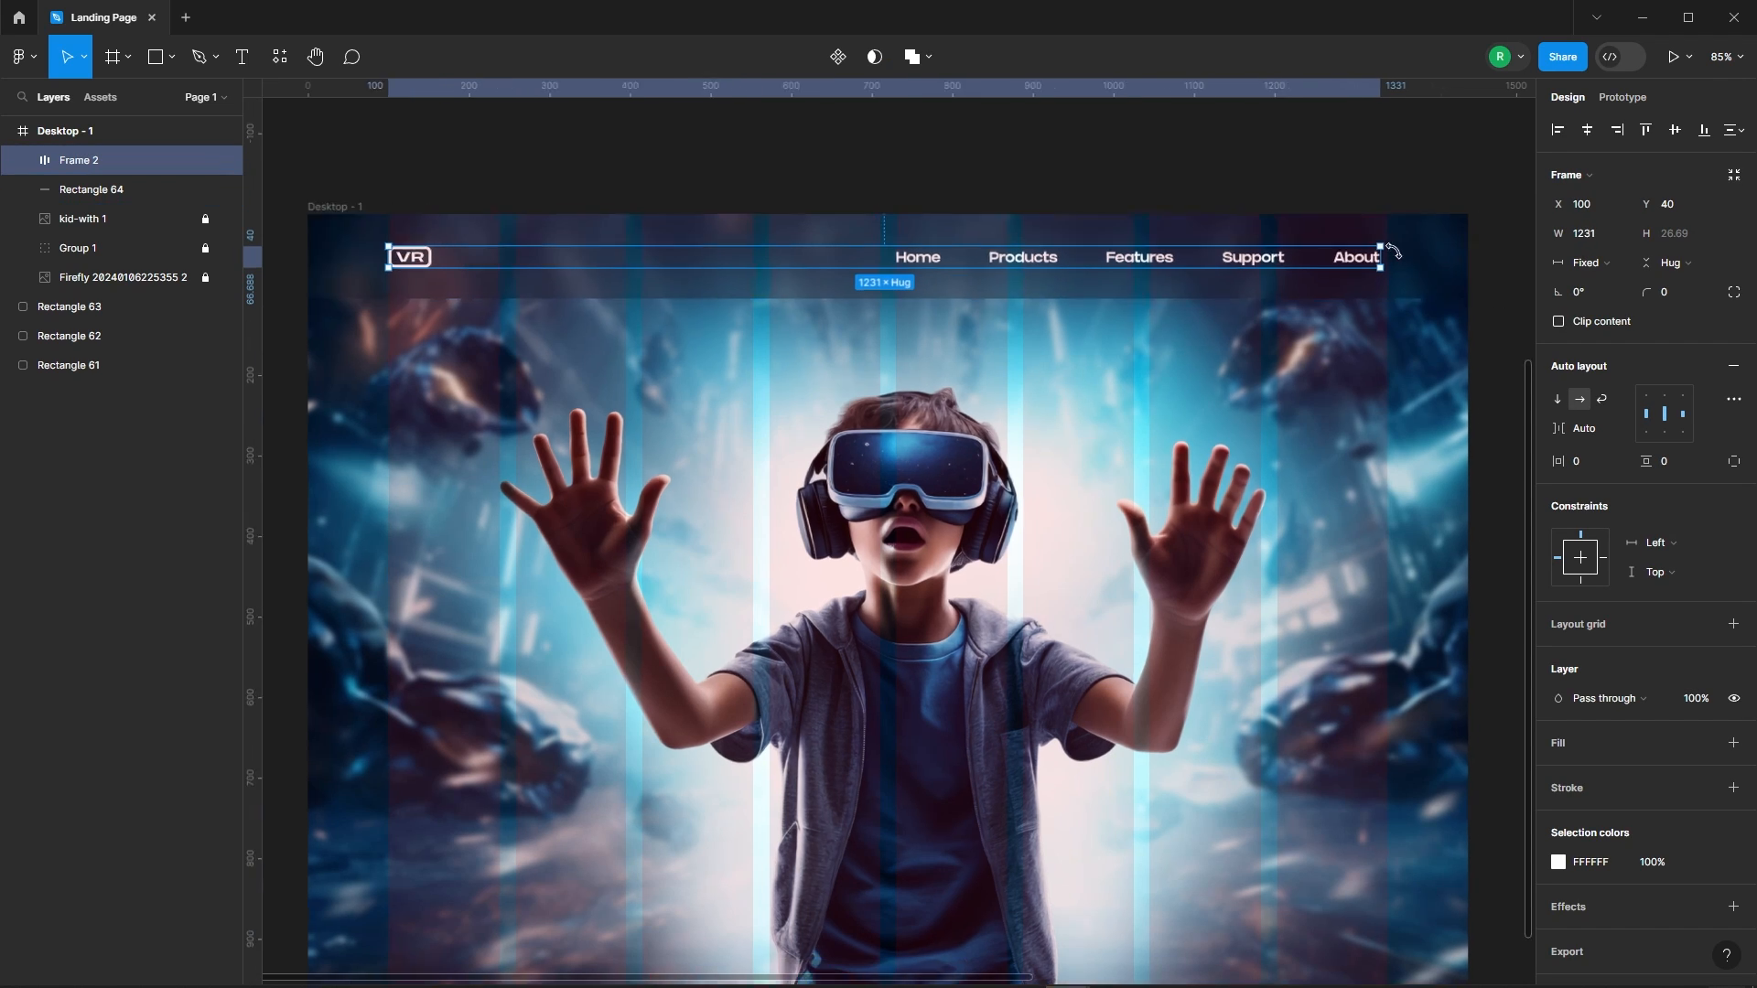
scroll(1285, 297, down, 8)
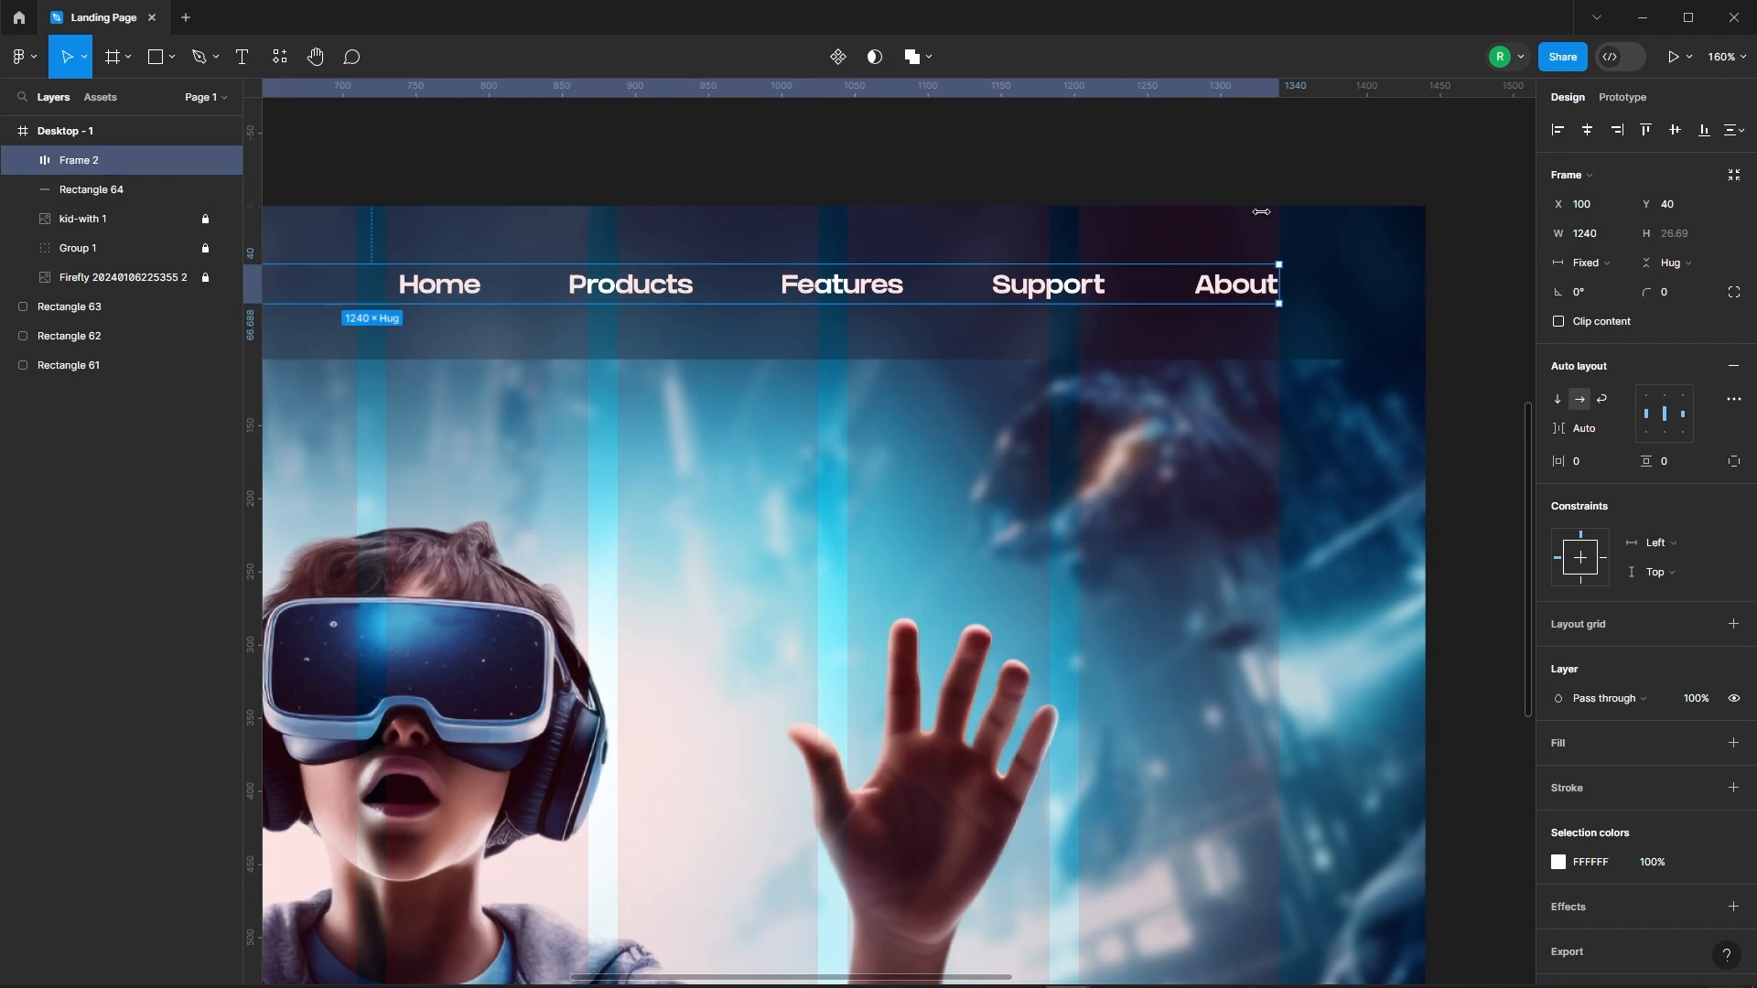
Centre the logo and menu row vertically within the header rectangle
key(Escape)
click(1254, 291)
shift+click(1350, 280)
click(1249, 161)
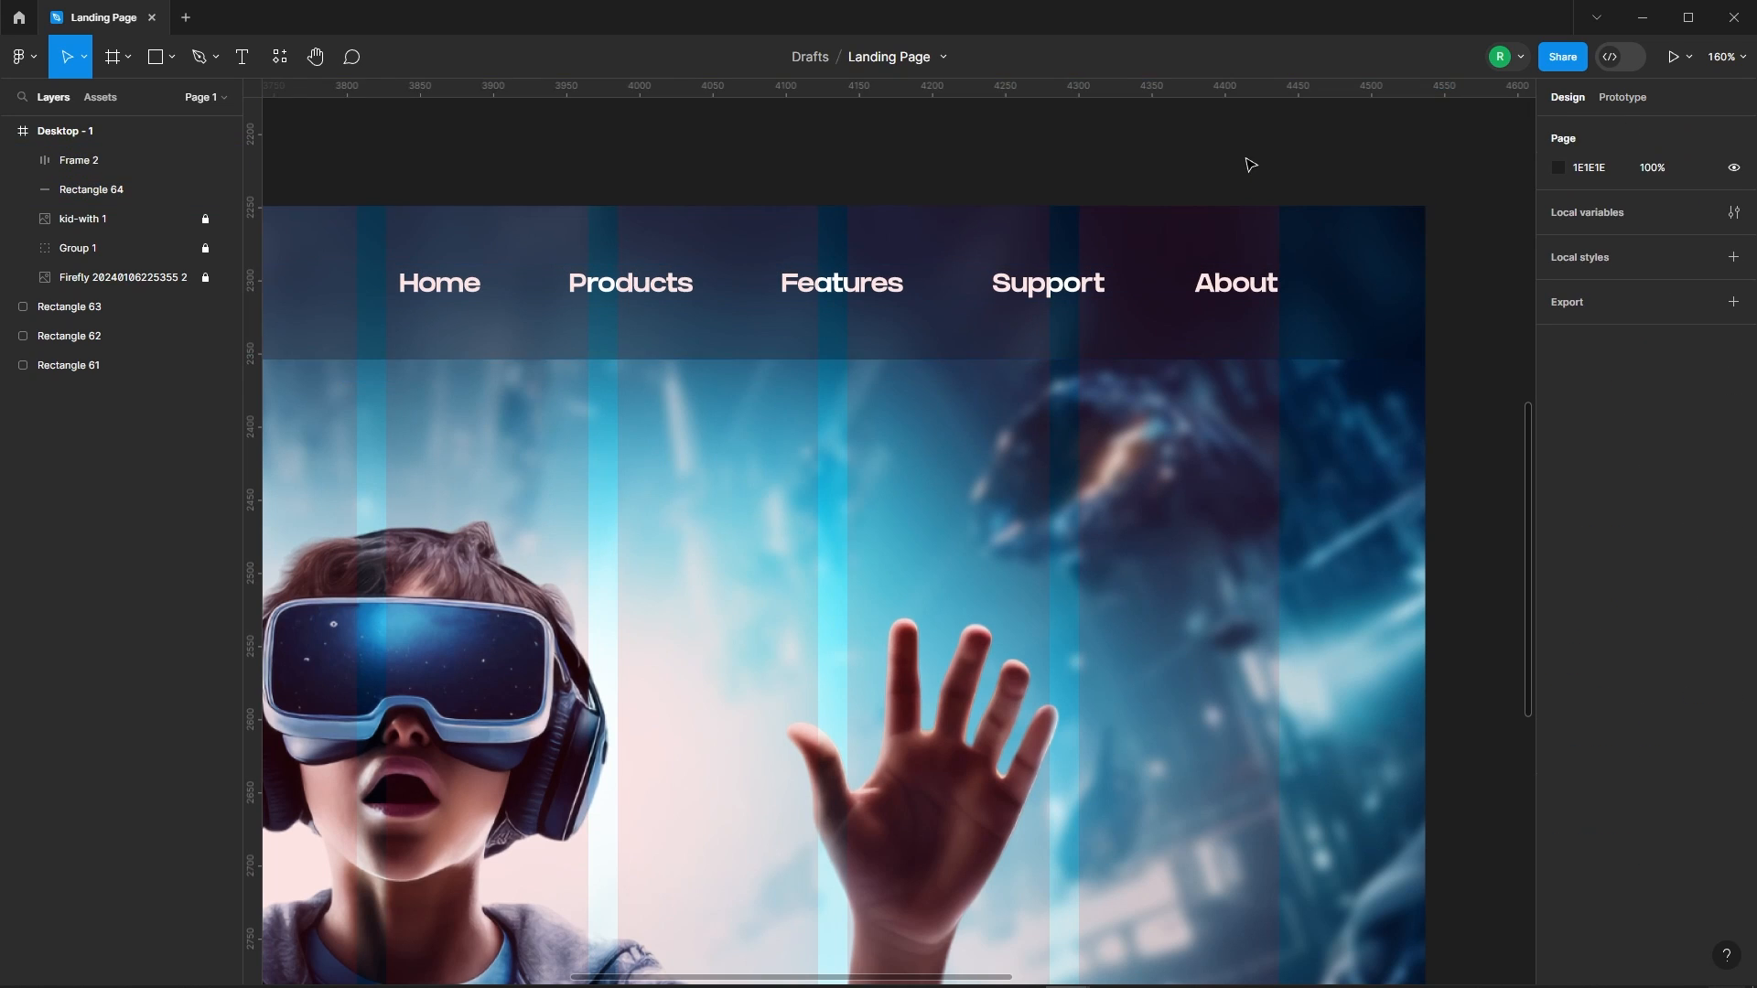
scroll(1281, 183, down, 5)
click(1149, 274)
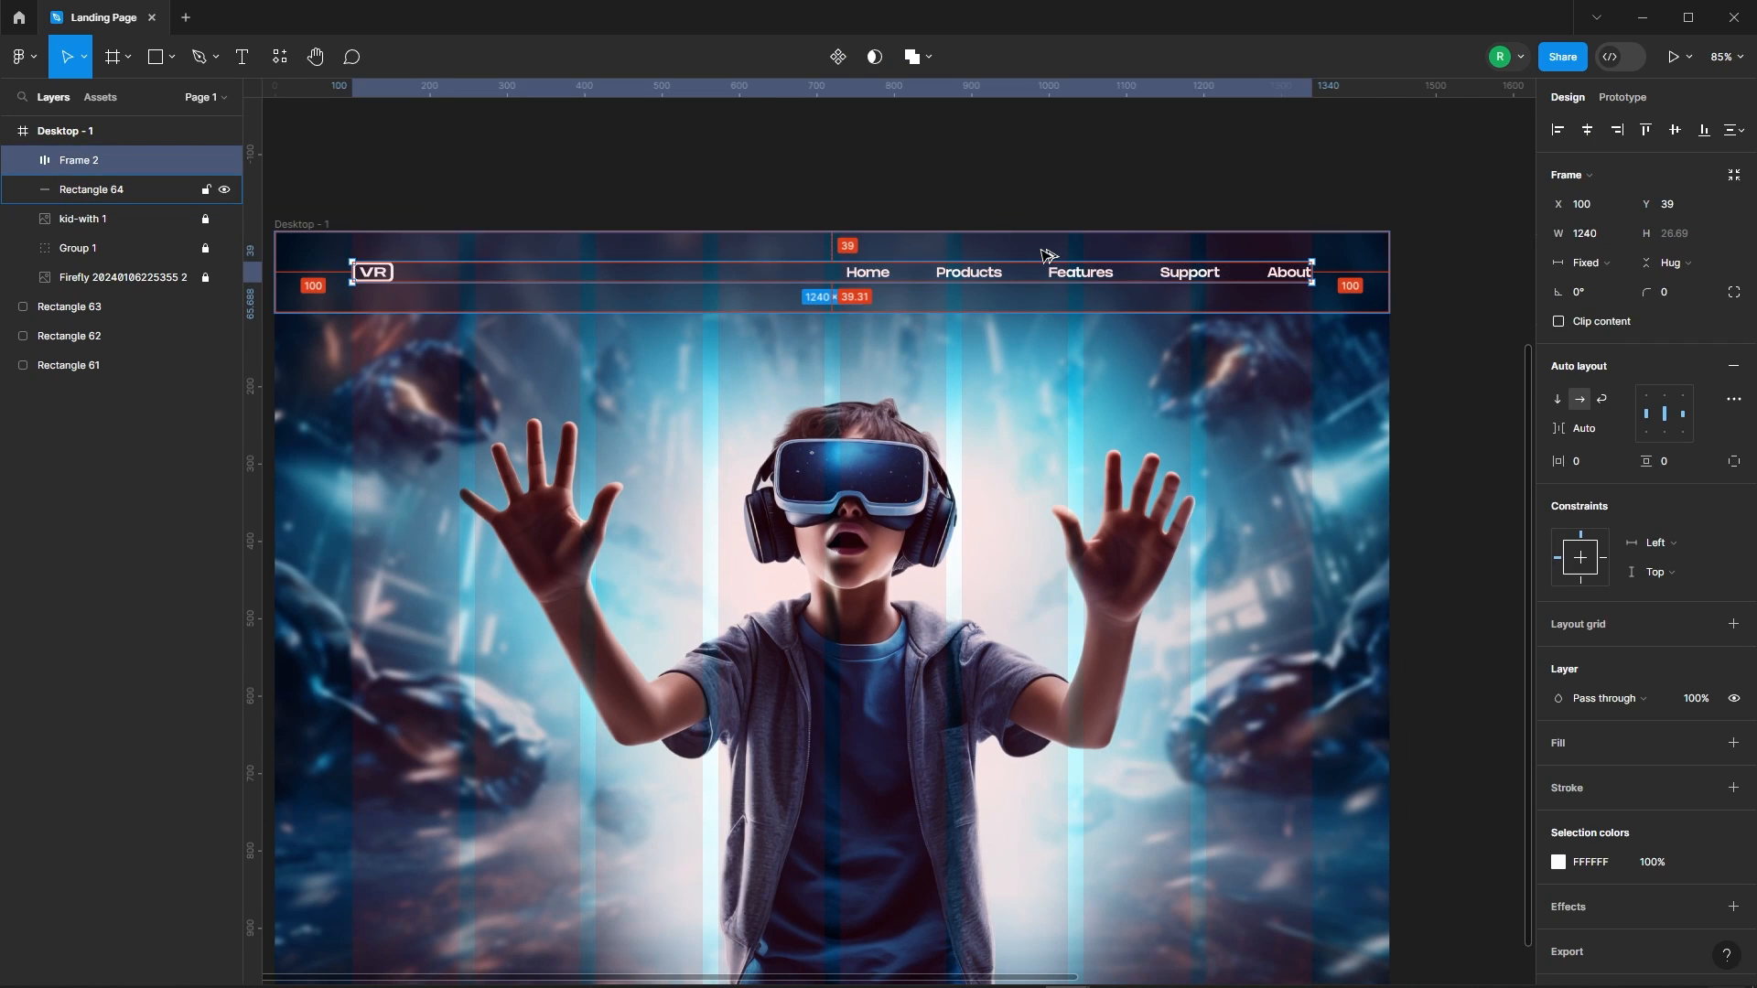
click(1030, 197)
Set the opacity of the Products, Features, Support and About labels to 60%
ctrl+click(969, 272)
ctrl+shift+click(1080, 271)
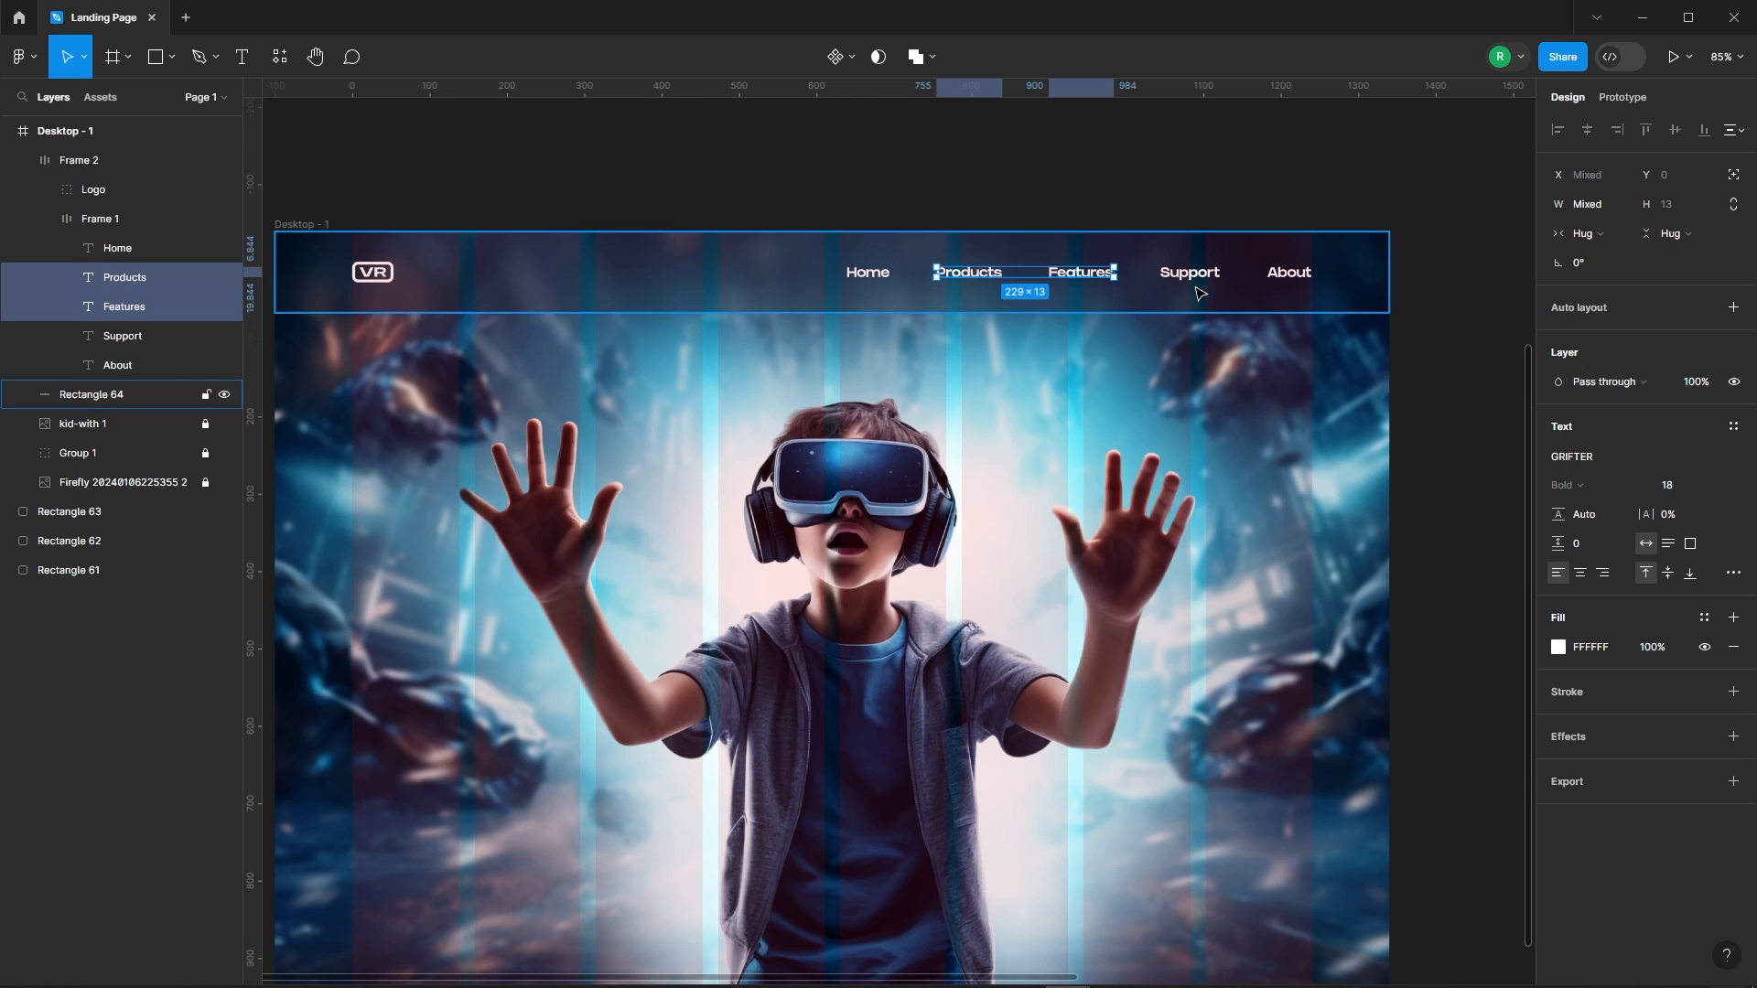
ctrl+shift+click(1189, 272)
ctrl+shift+click(1289, 272)
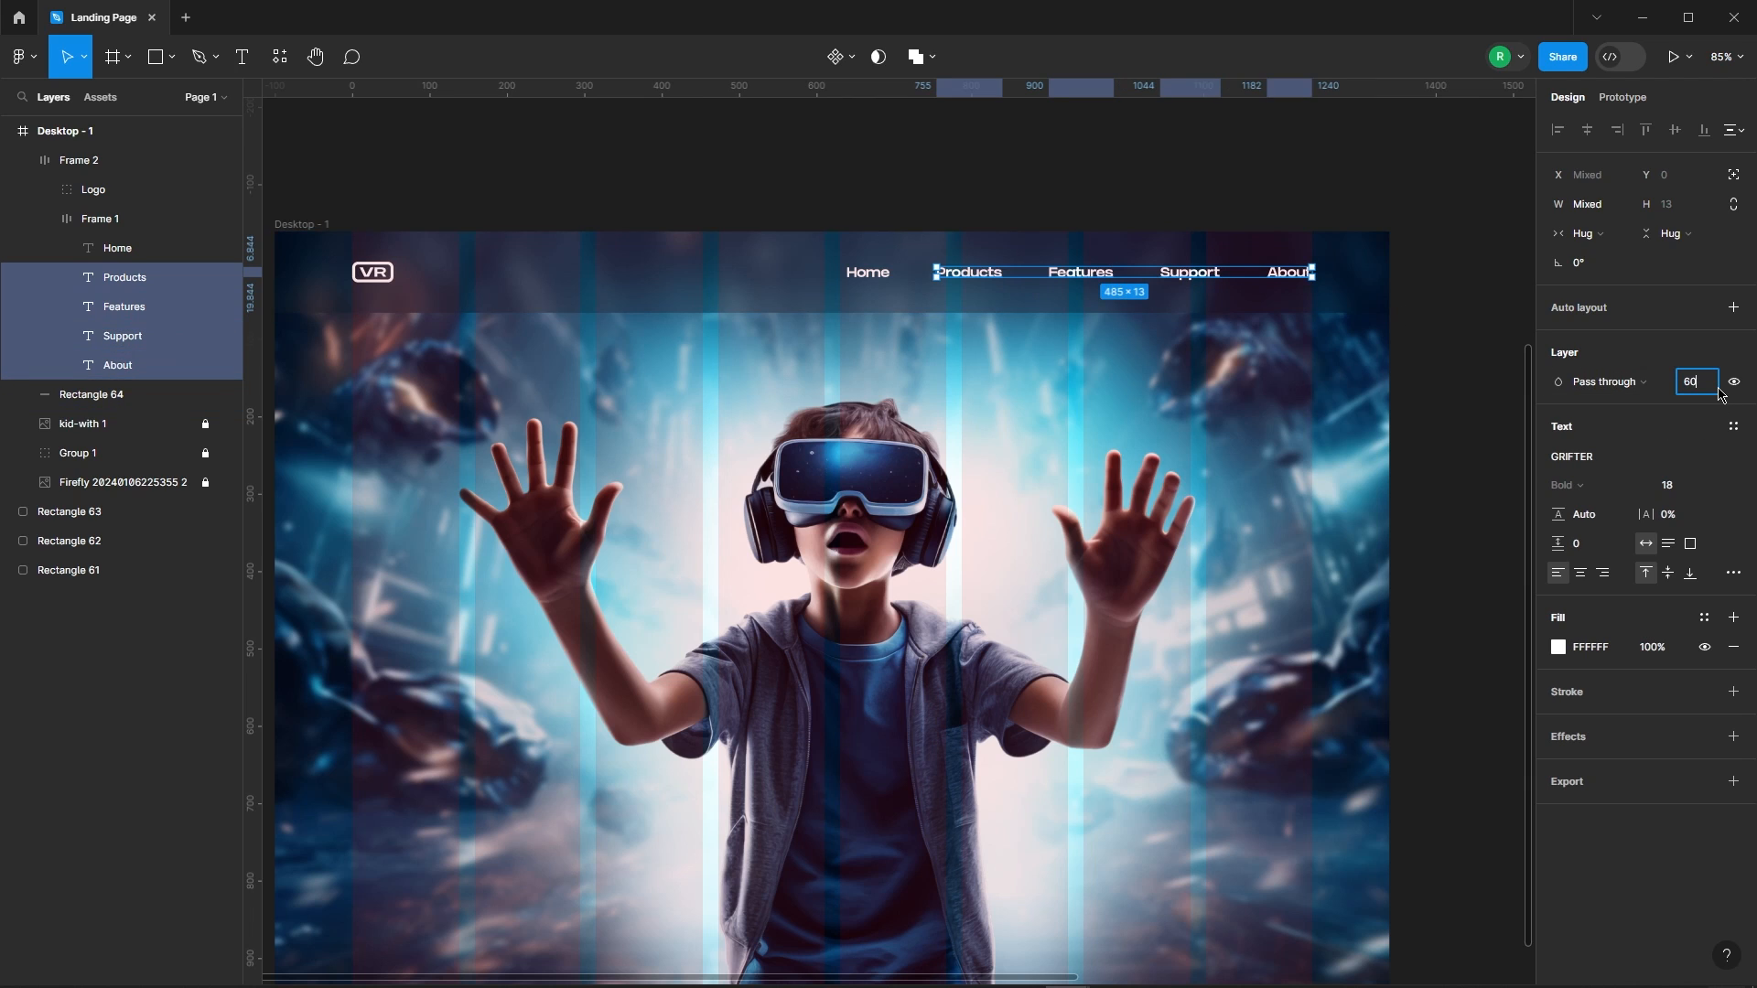
key(Return)
click(1322, 344)
Hide the column layout grid of the Desktop - 1 frame
click(328, 225)
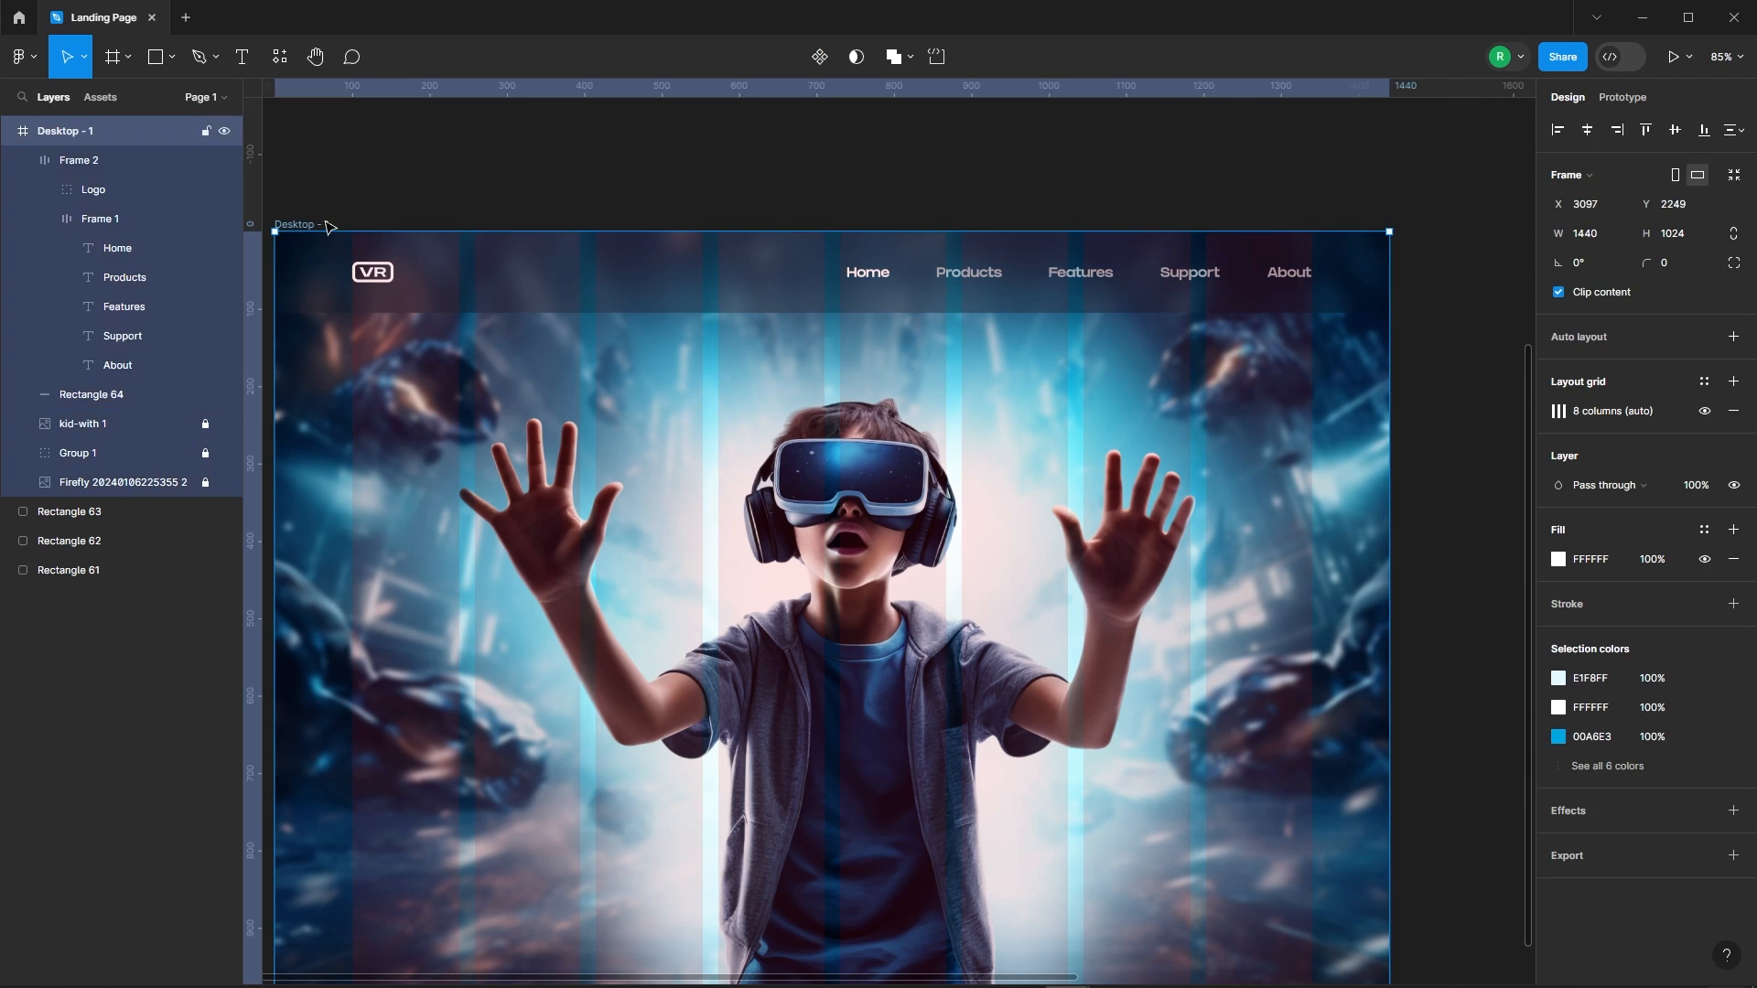
click(1704, 411)
click(871, 165)
scroll(904, 200, down, 3)
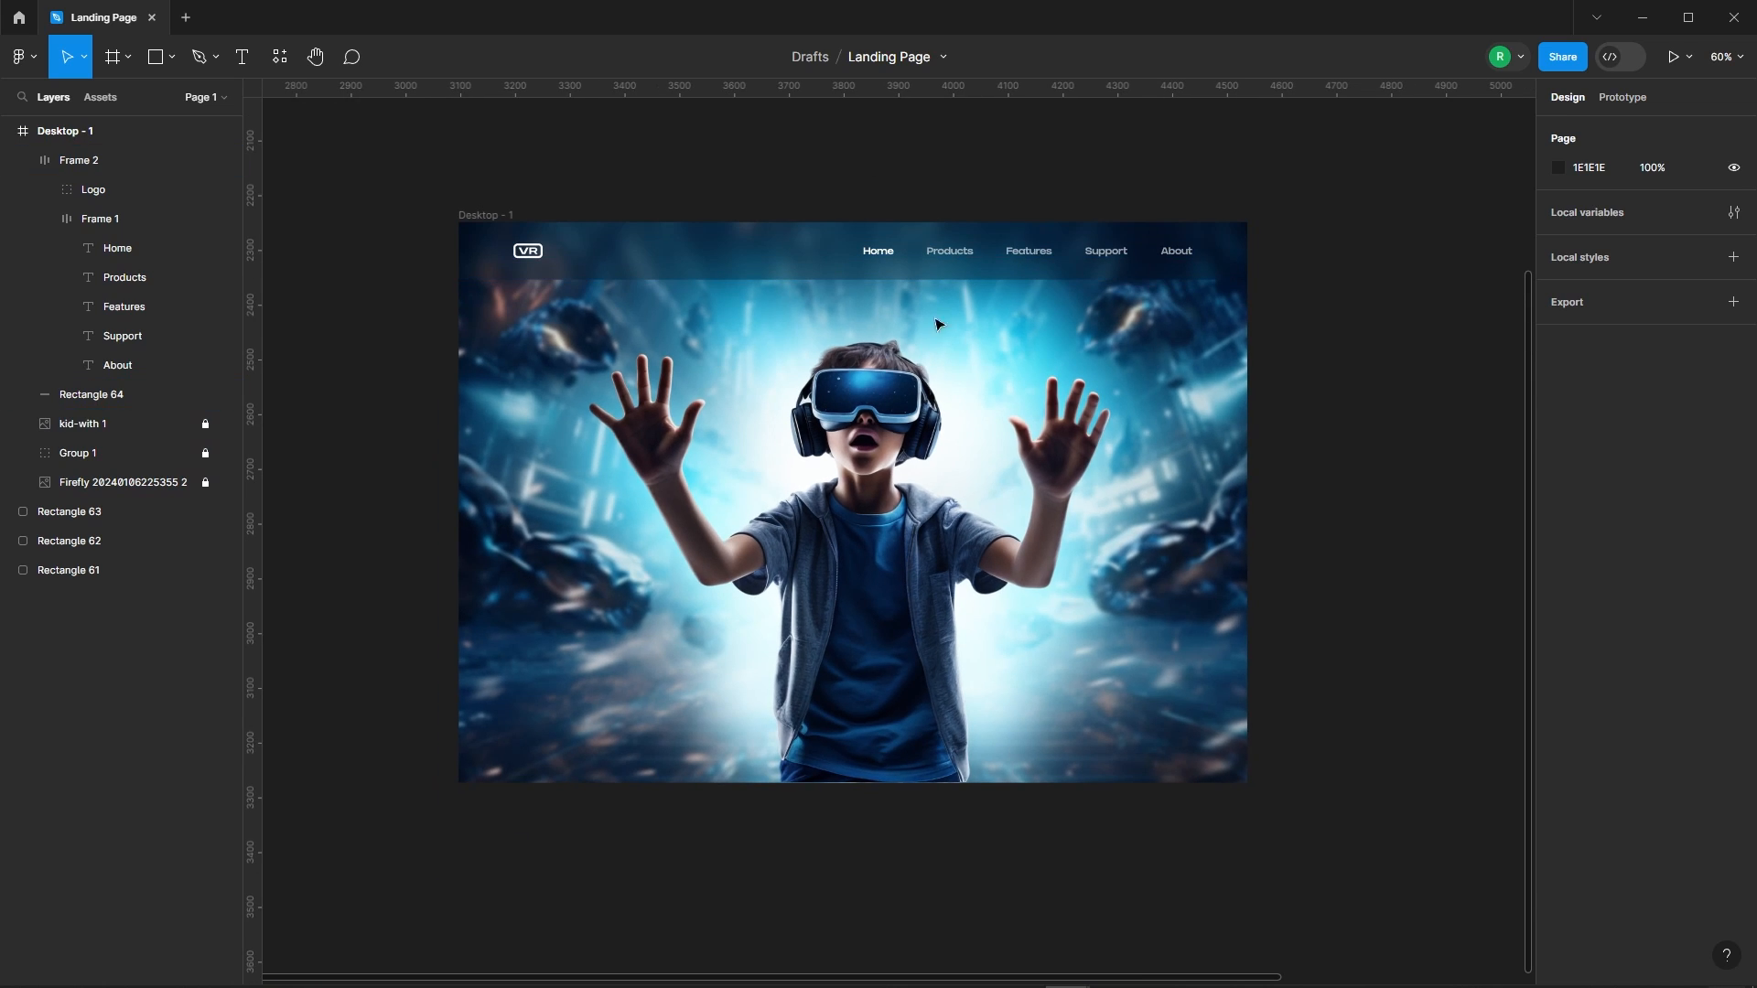
Draw a rectangle across the lower part of the page, enlarge it to about 1214 × 294 and round its corners to 36
click(158, 56)
mouse_move(589, 662)
mouse_down()
mouse_move(870, 733)
mouse_move(1247, 733)
mouse_move(1185, 733)
mouse_up()
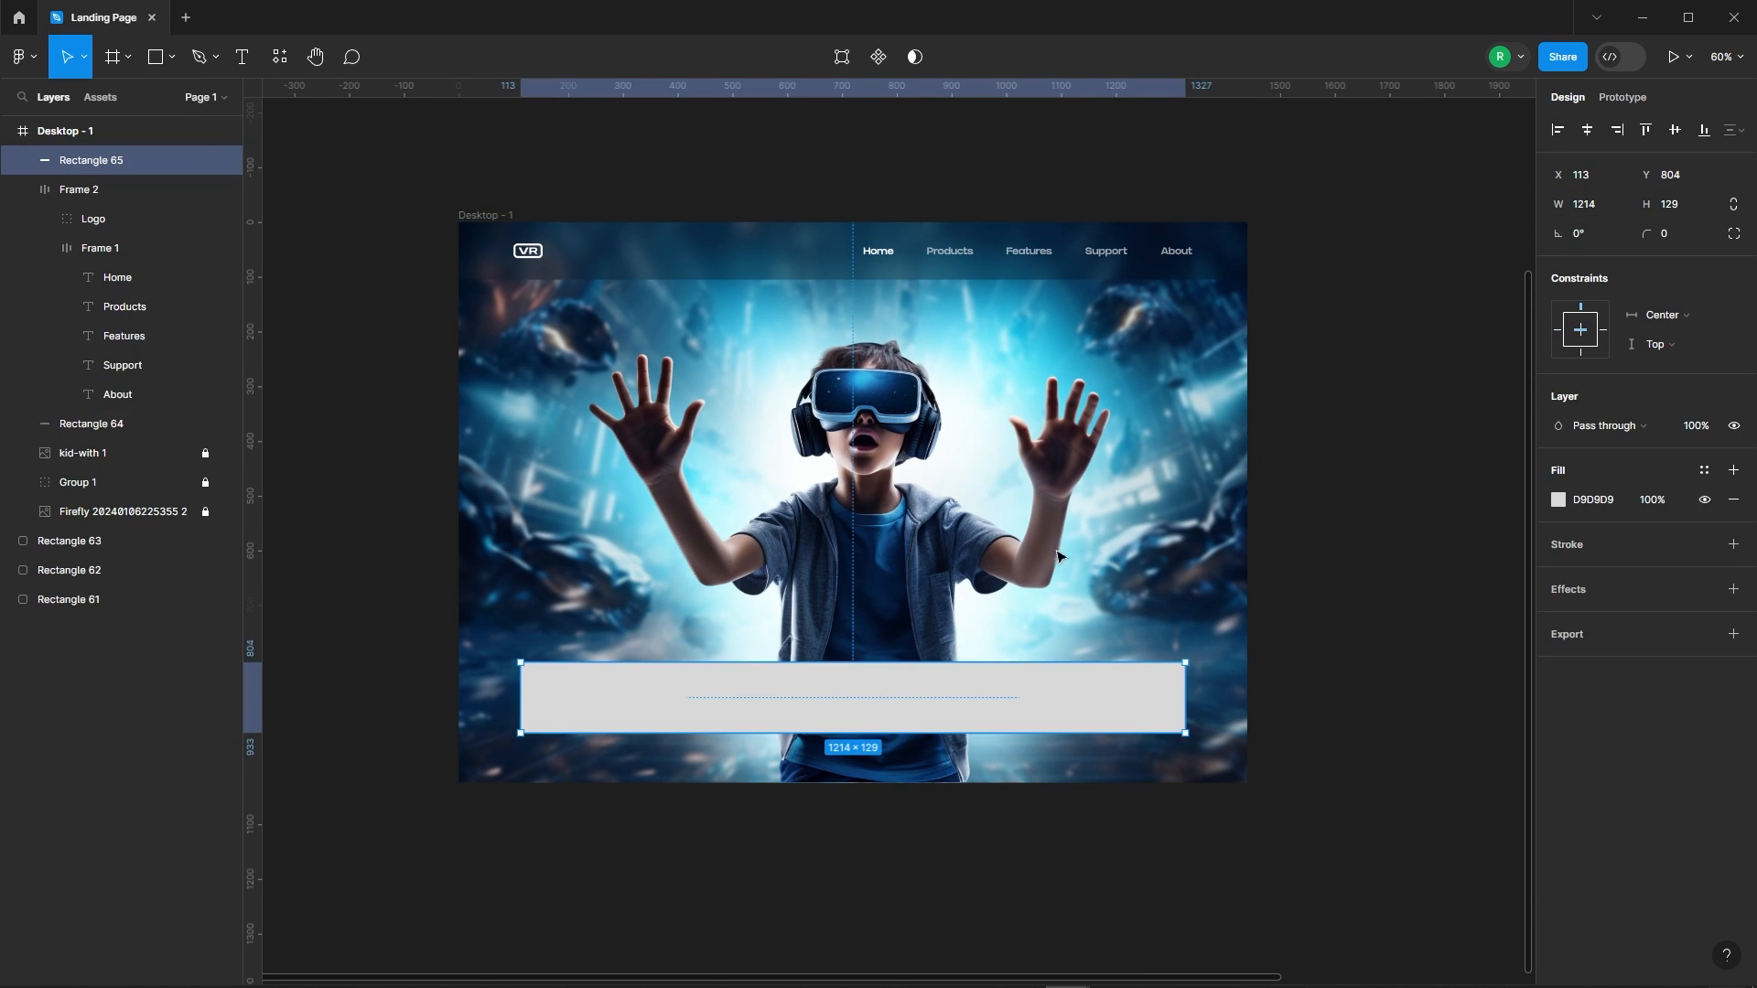
drag(952, 700, 907, 799)
click(1358, 590)
click(1018, 651)
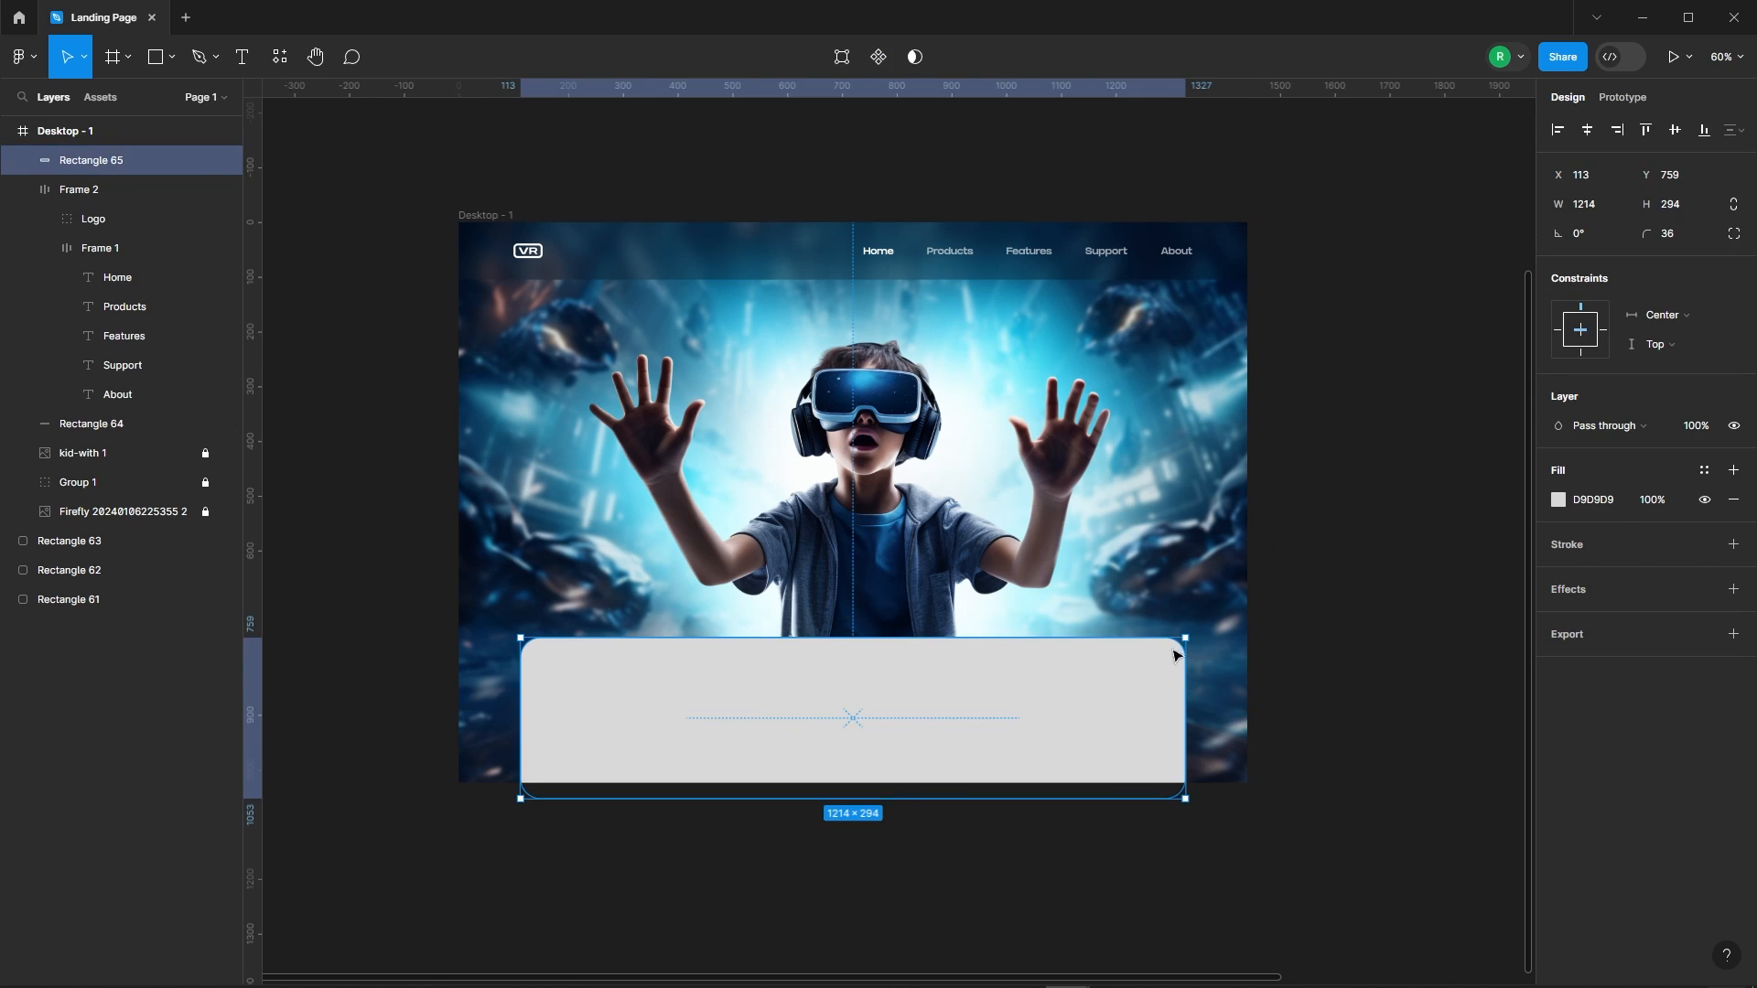
Fill the lower rounded rectangle with black 000000 at 20% opacity
click(1554, 501)
drag(1373, 640, 1263, 759)
click(1648, 497)
text(20)
key(Return)
Add a Background blur effect of 40 to the lower rounded rectangle
click(1733, 589)
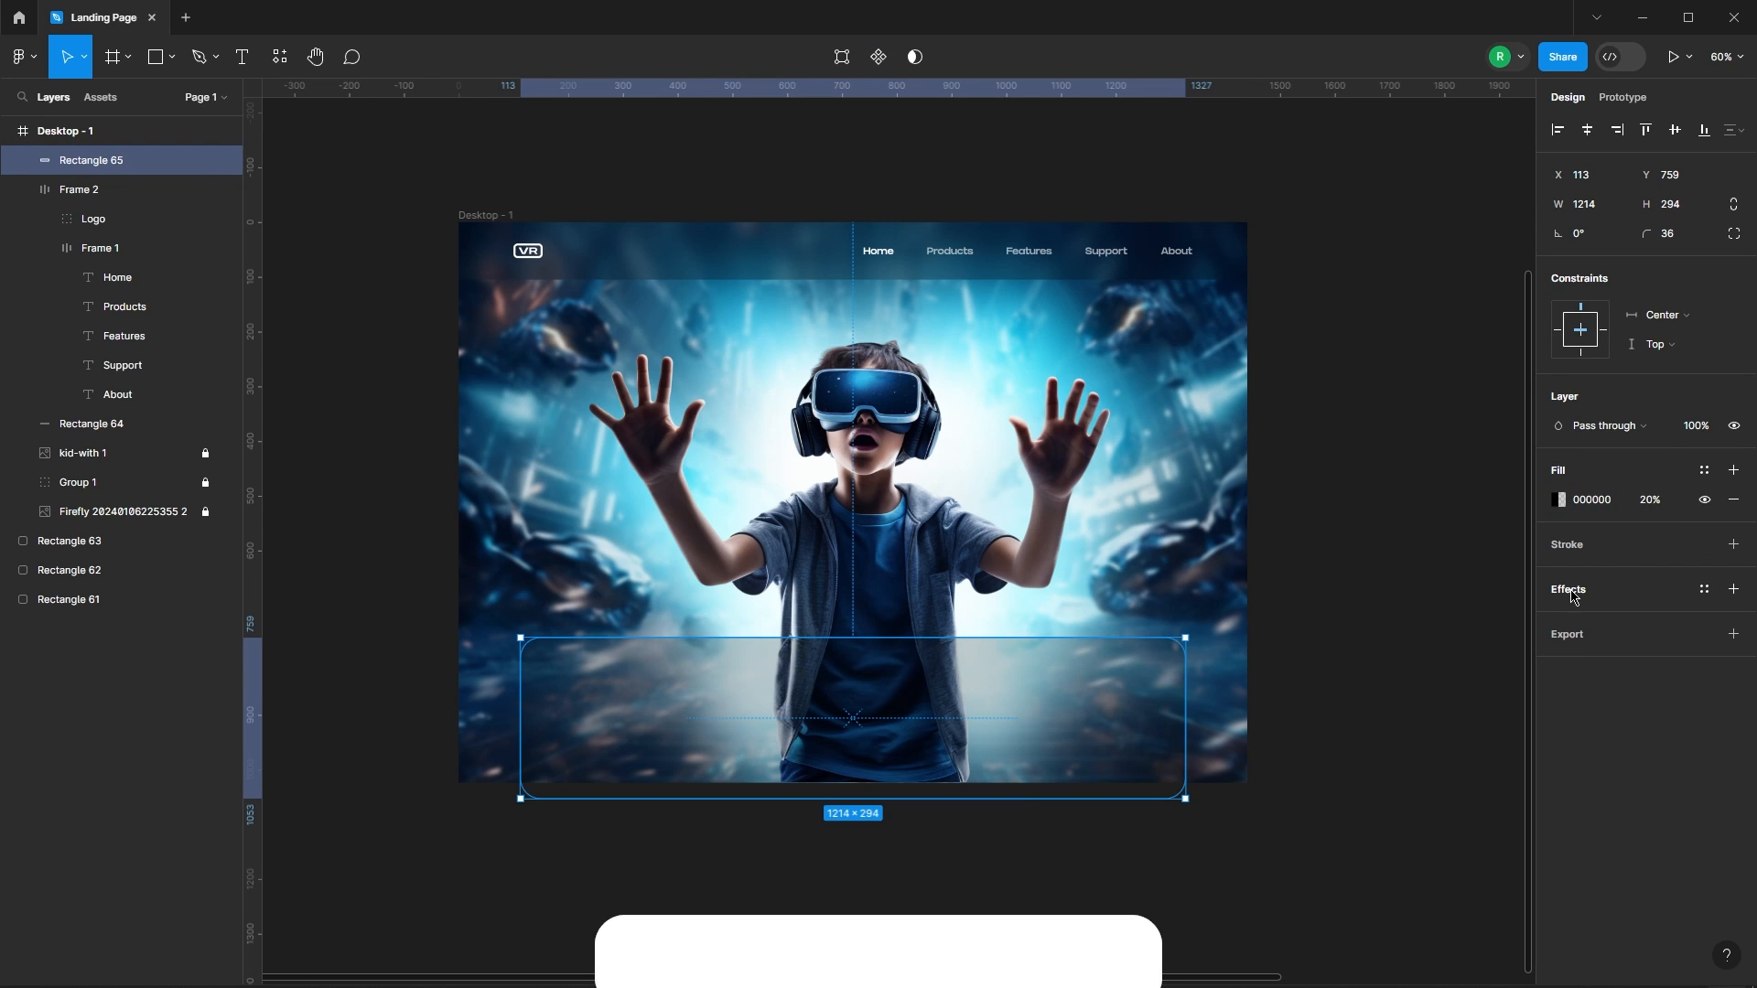
click(1602, 618)
click(1628, 669)
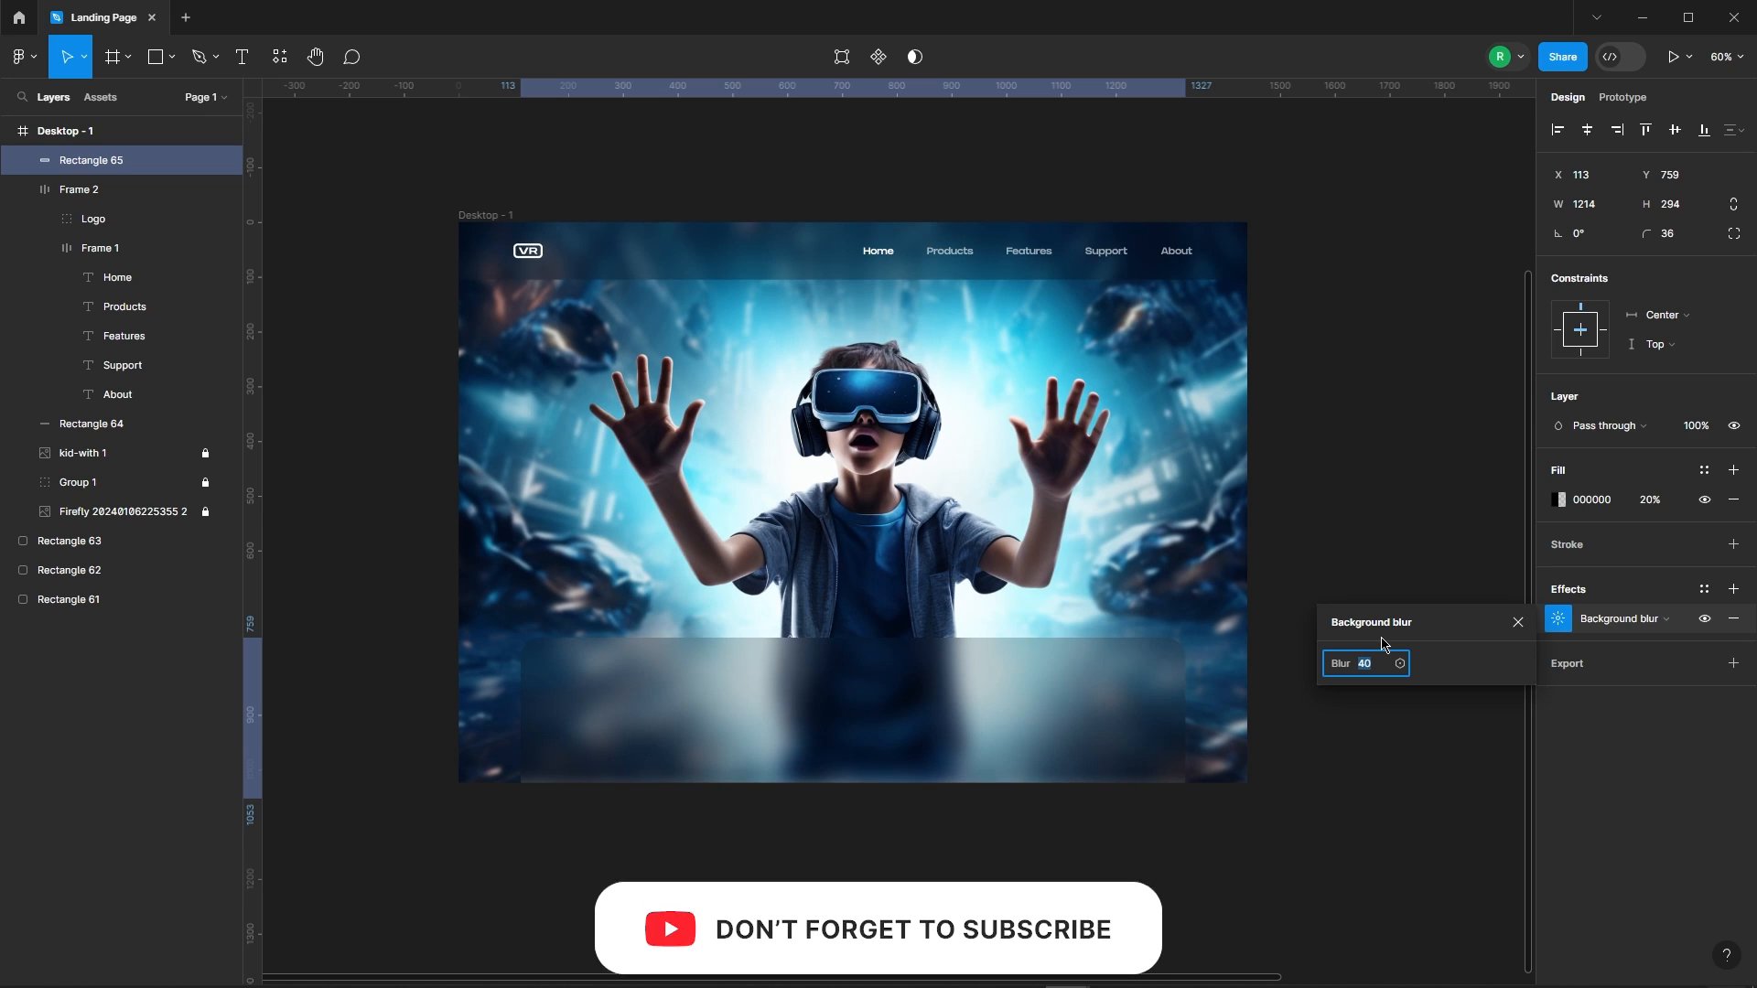
click(1518, 623)
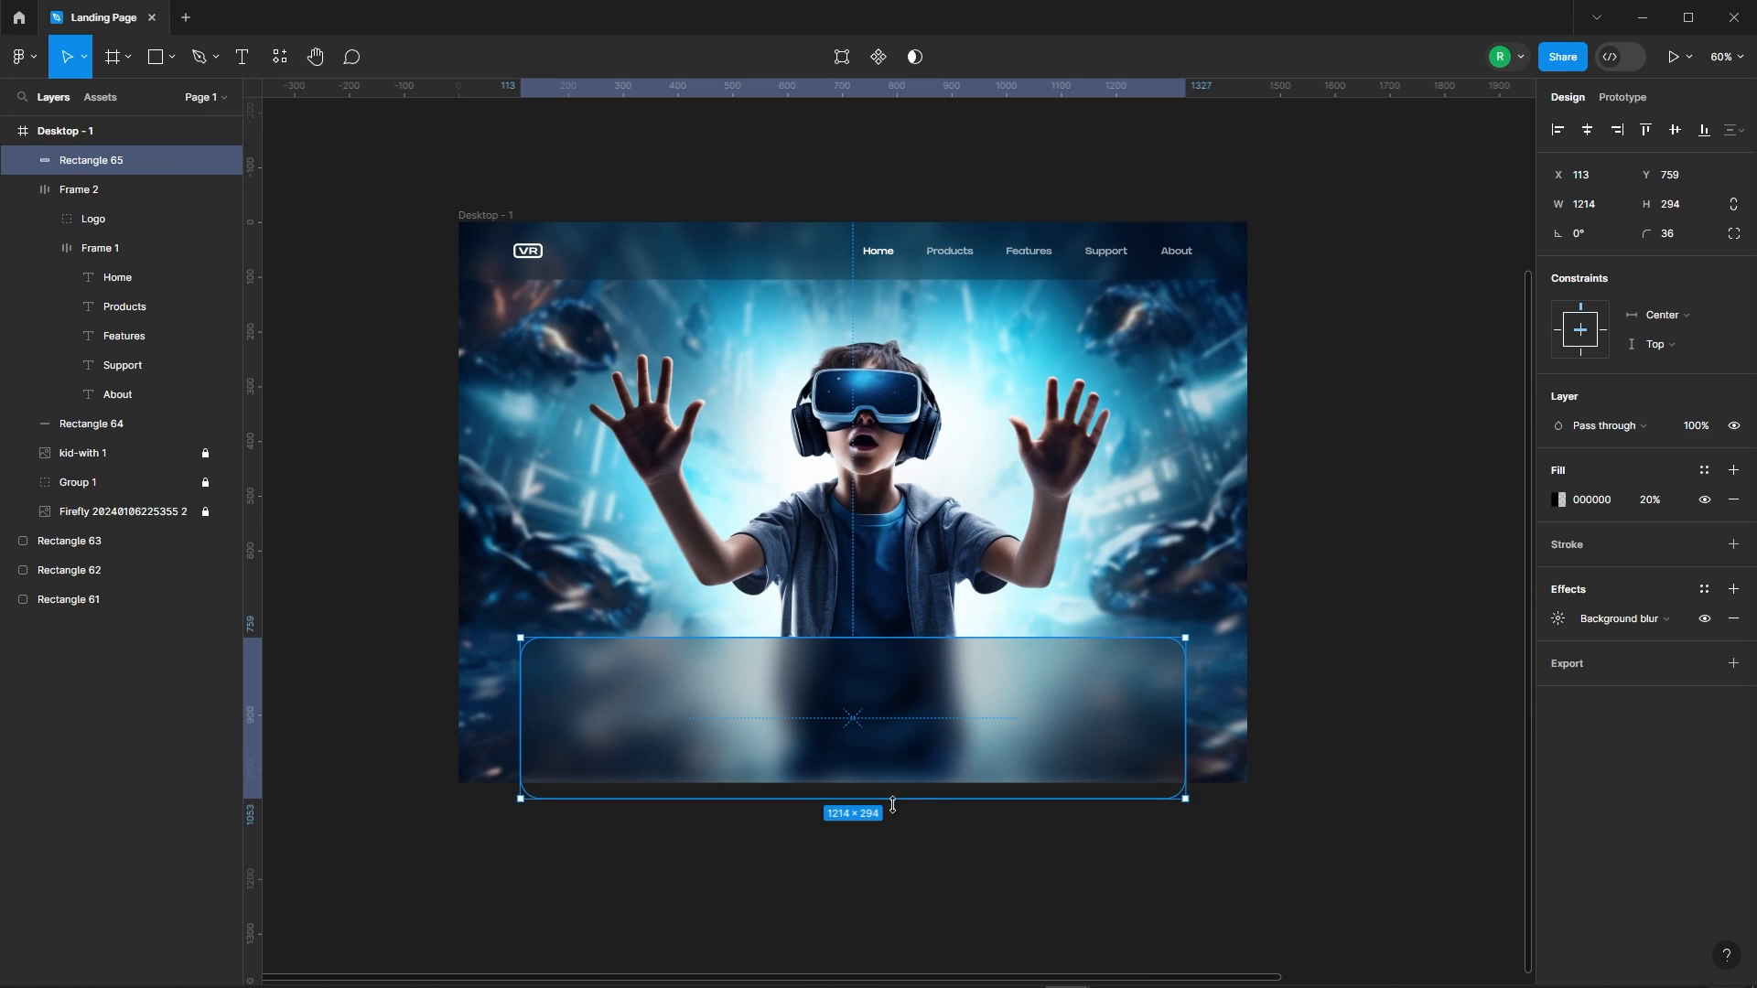
Extend the blurred panel's bottom edge further below the frame and fine-tune its corner rounding
drag(893, 804, 893, 836)
click(1302, 782)
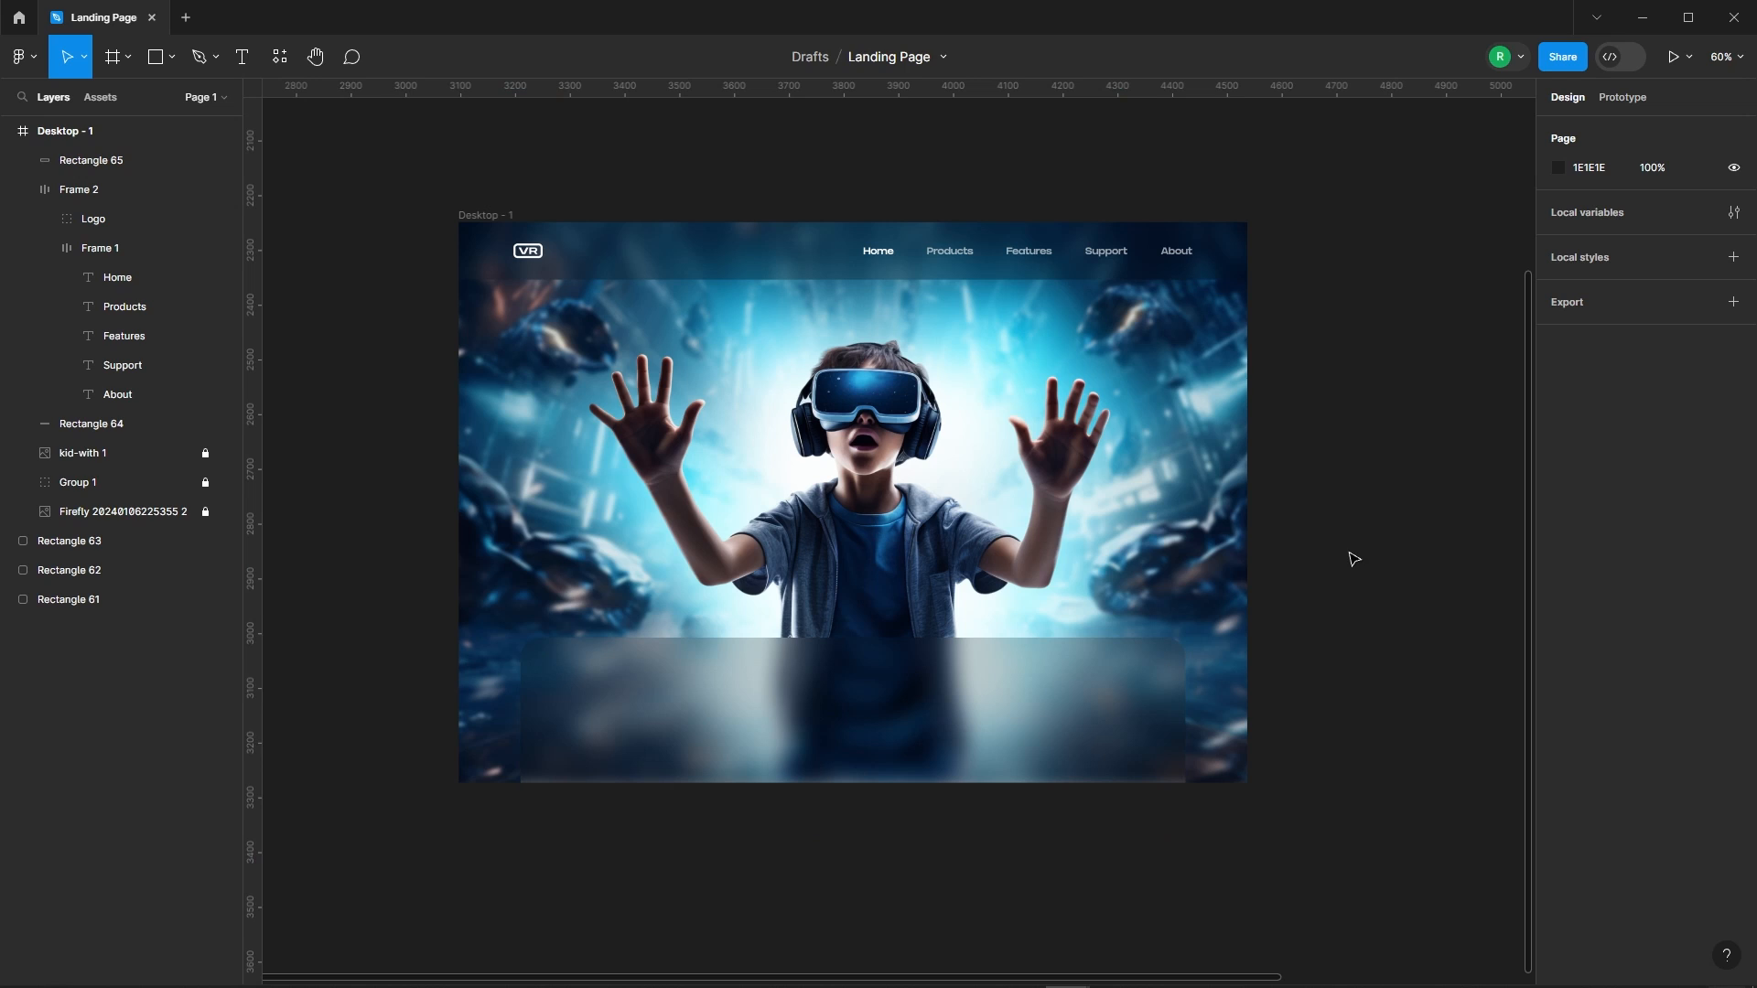
scroll(1335, 537, down, 1)
scroll(920, 773, up, 3)
click(1163, 641)
mouse_move(1165, 644)
mouse_down()
mouse_move(1141, 525)
mouse_move(1168, 645)
mouse_up()
click(1414, 535)
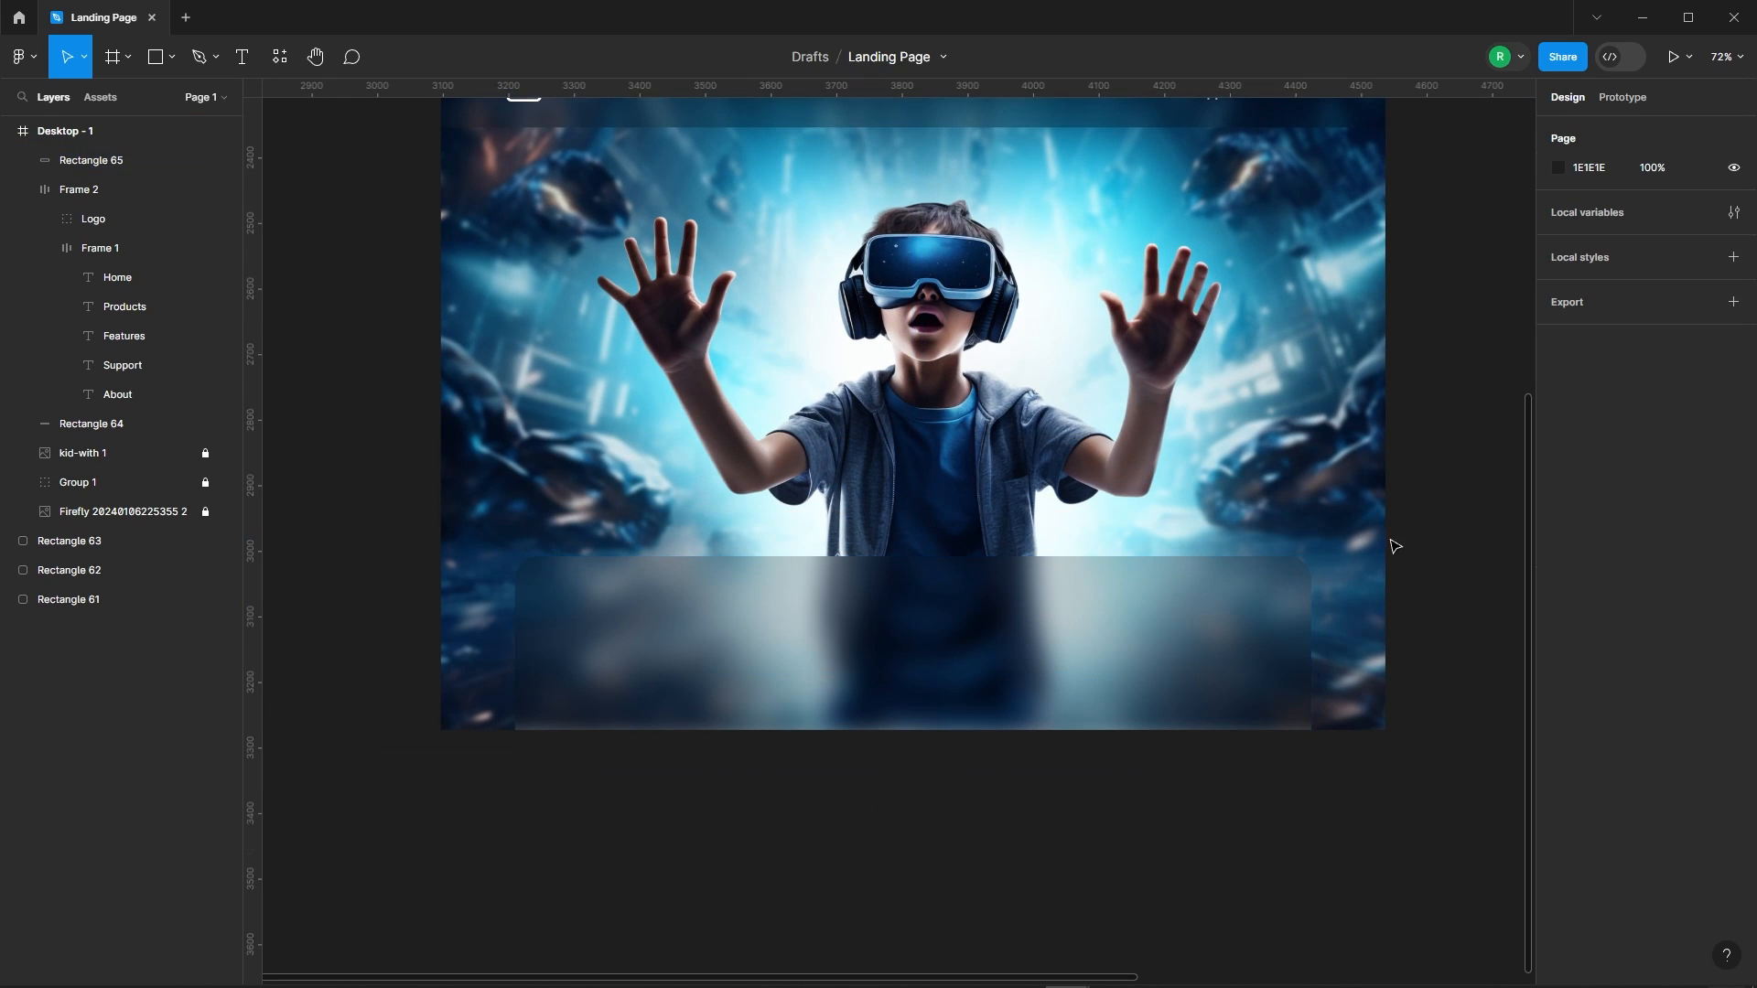
click(1134, 685)
click(1338, 499)
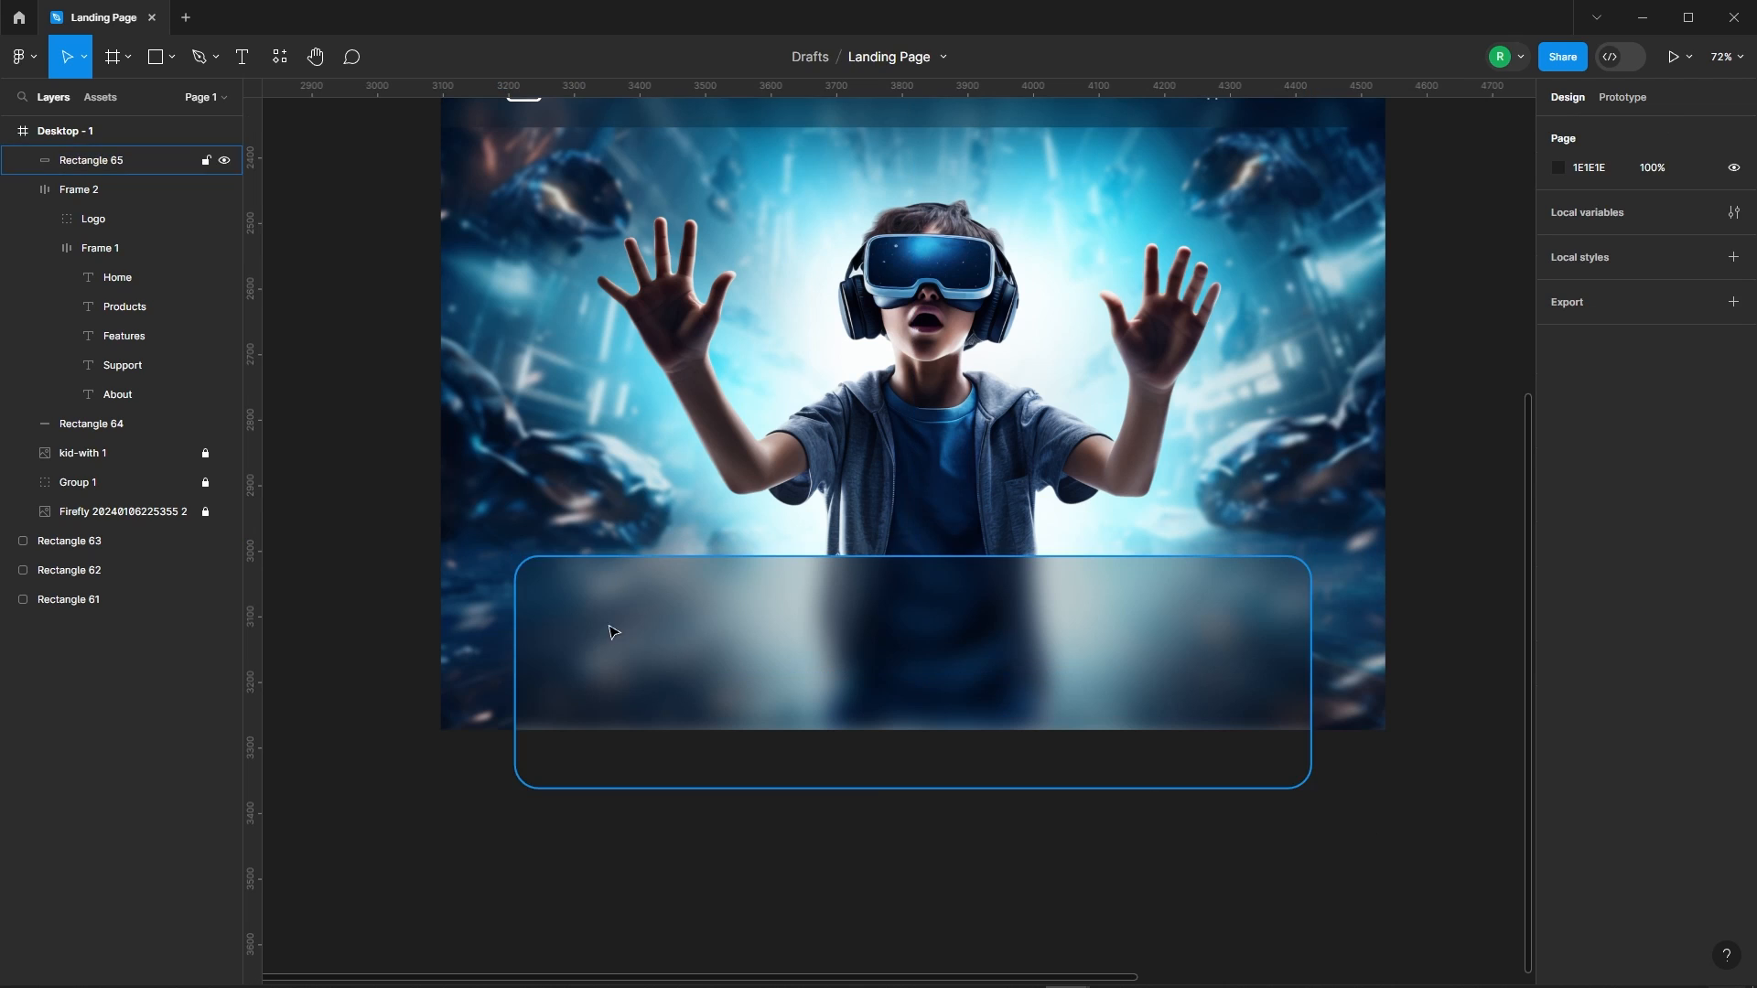
Enlarge the background image behind the page to about 1722 × 1104 from its center and lock it again
click(59, 512)
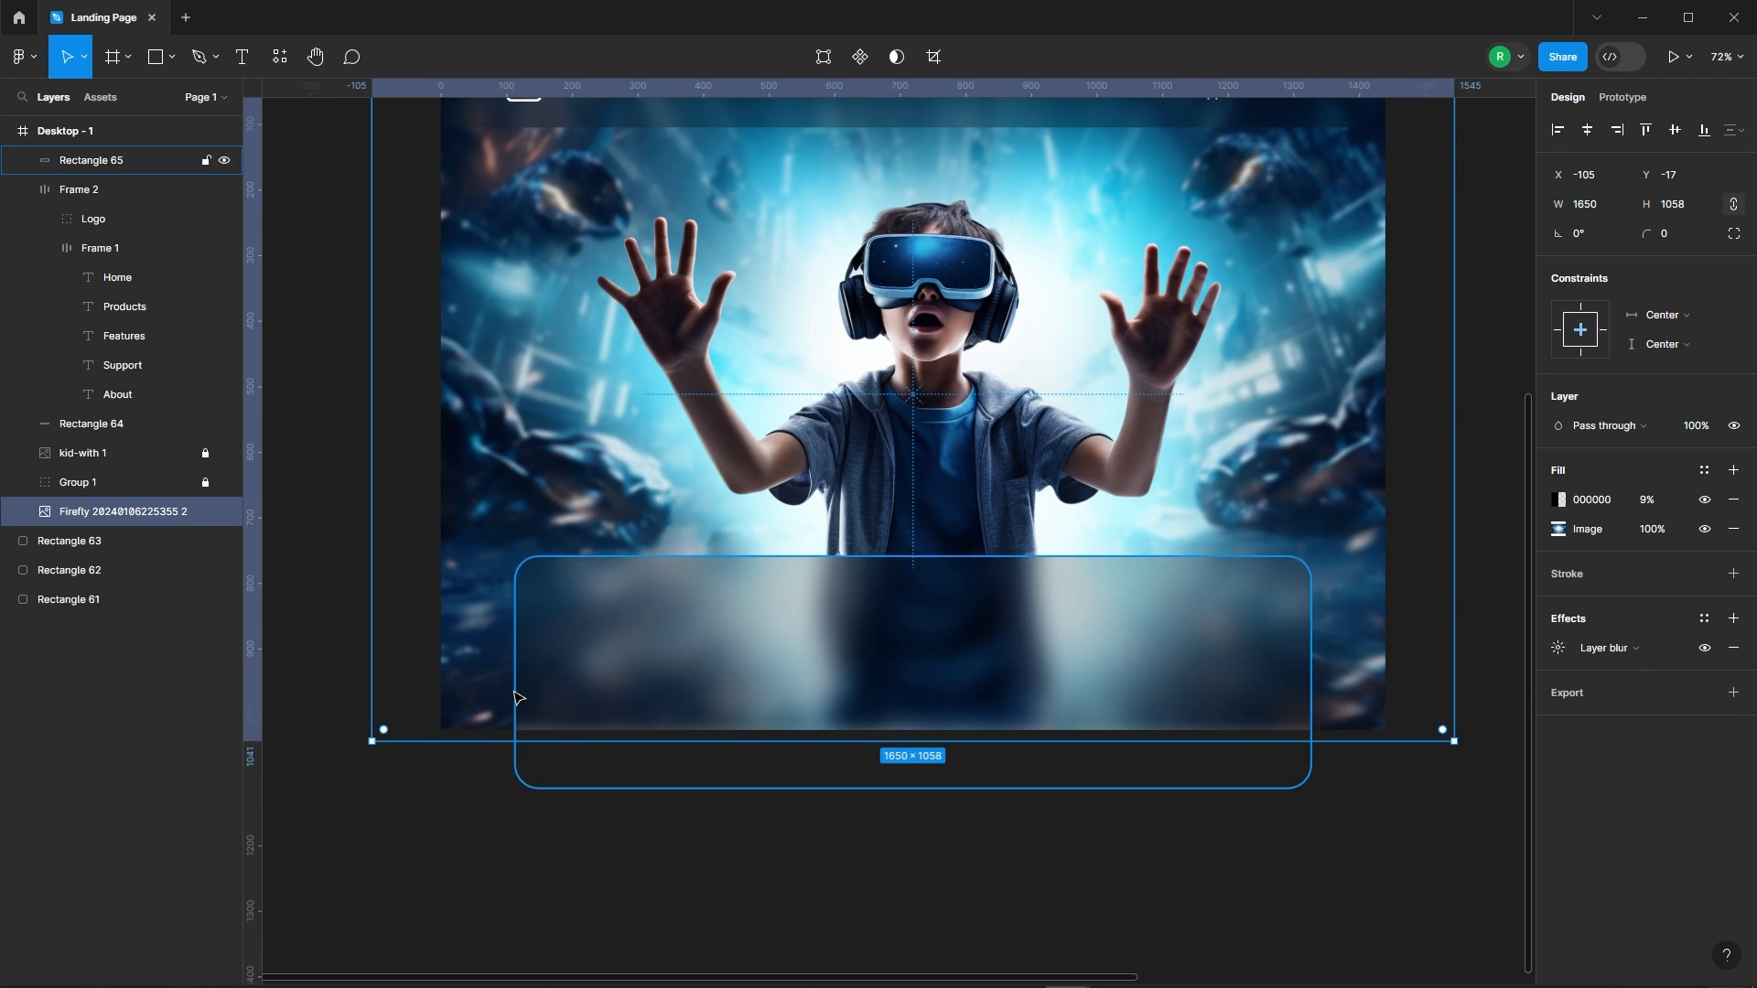
scroll(509, 693, down, 3)
drag(1038, 726, 1038, 739)
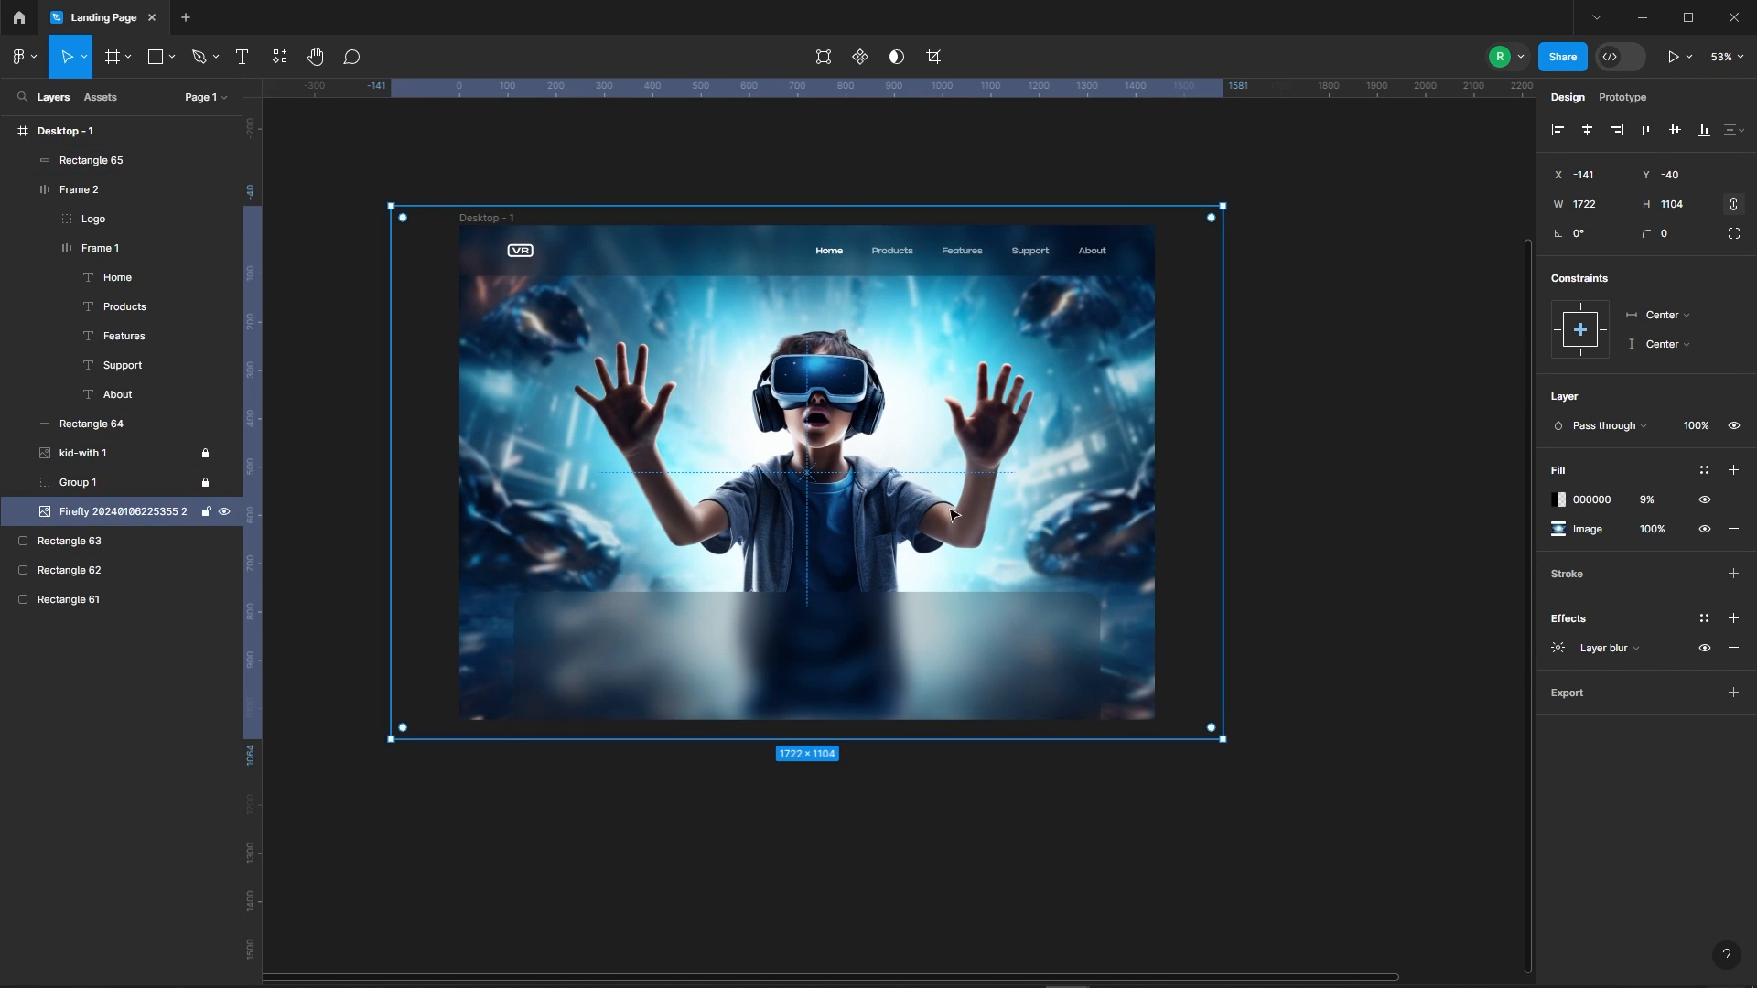
click(207, 511)
key(Escape)
Add an inside stroke of weight 2 to the blurred panel with a white FFFFFF linear gradient fading out downward
click(847, 641)
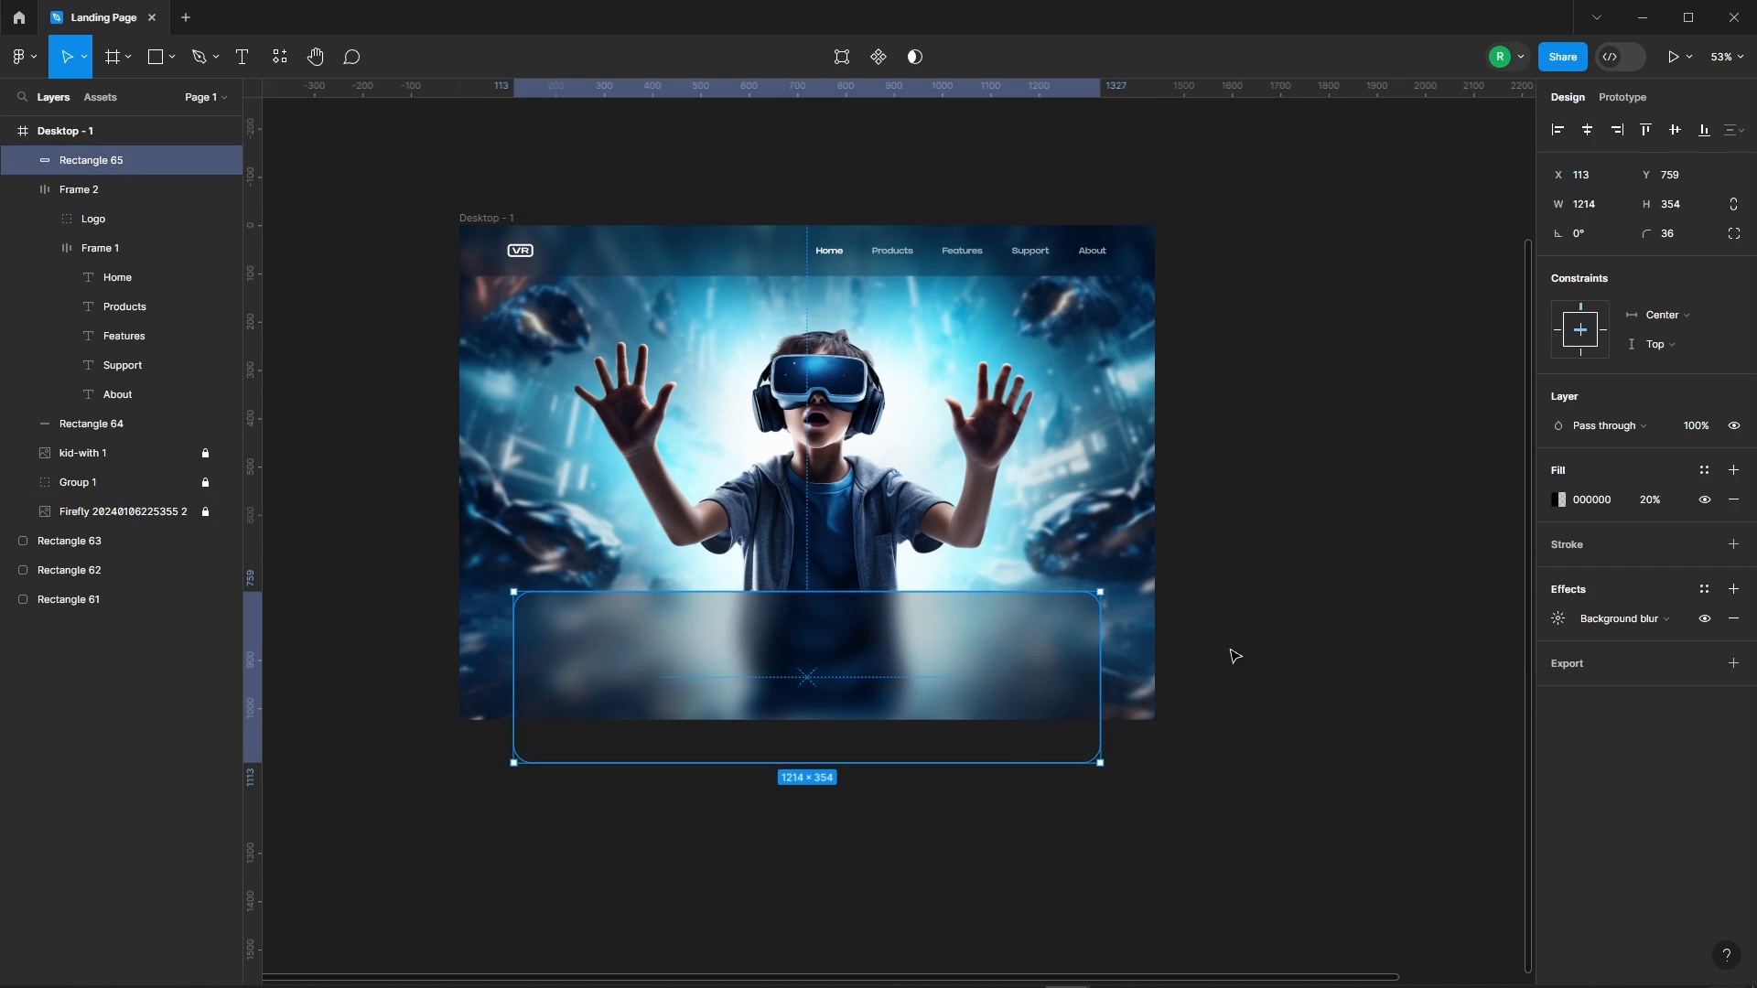
click(1733, 544)
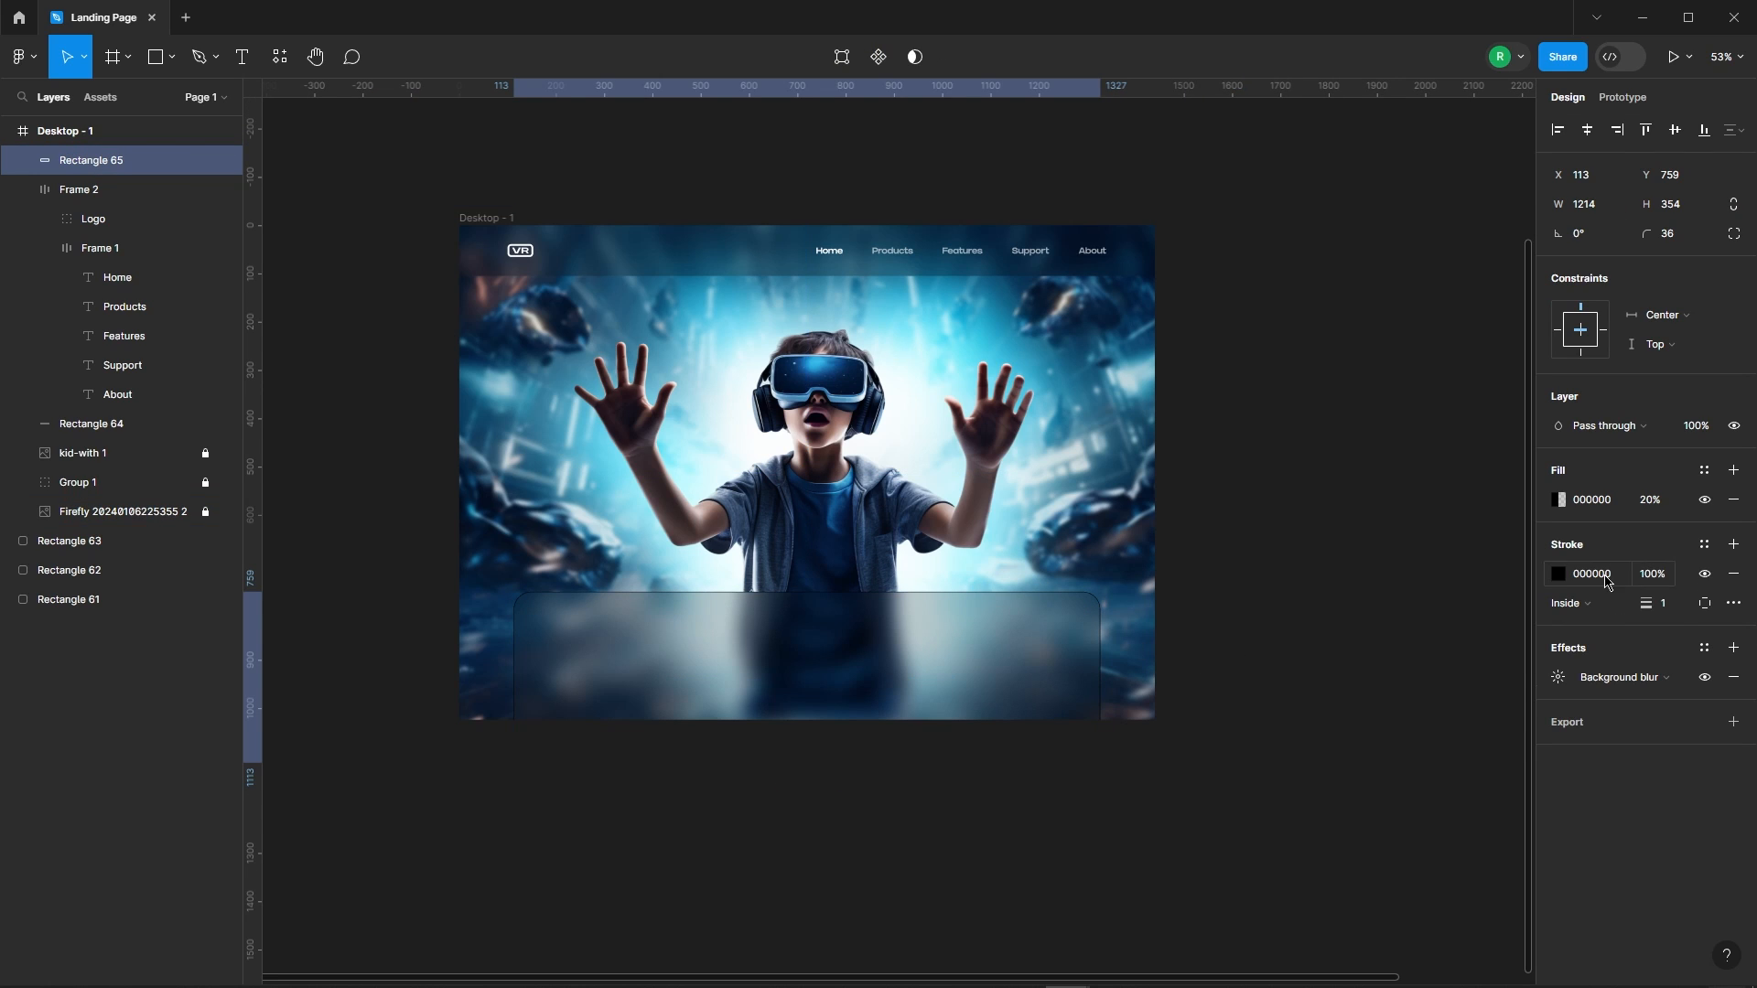
click(1558, 573)
drag(1314, 725, 1267, 479)
click(1362, 494)
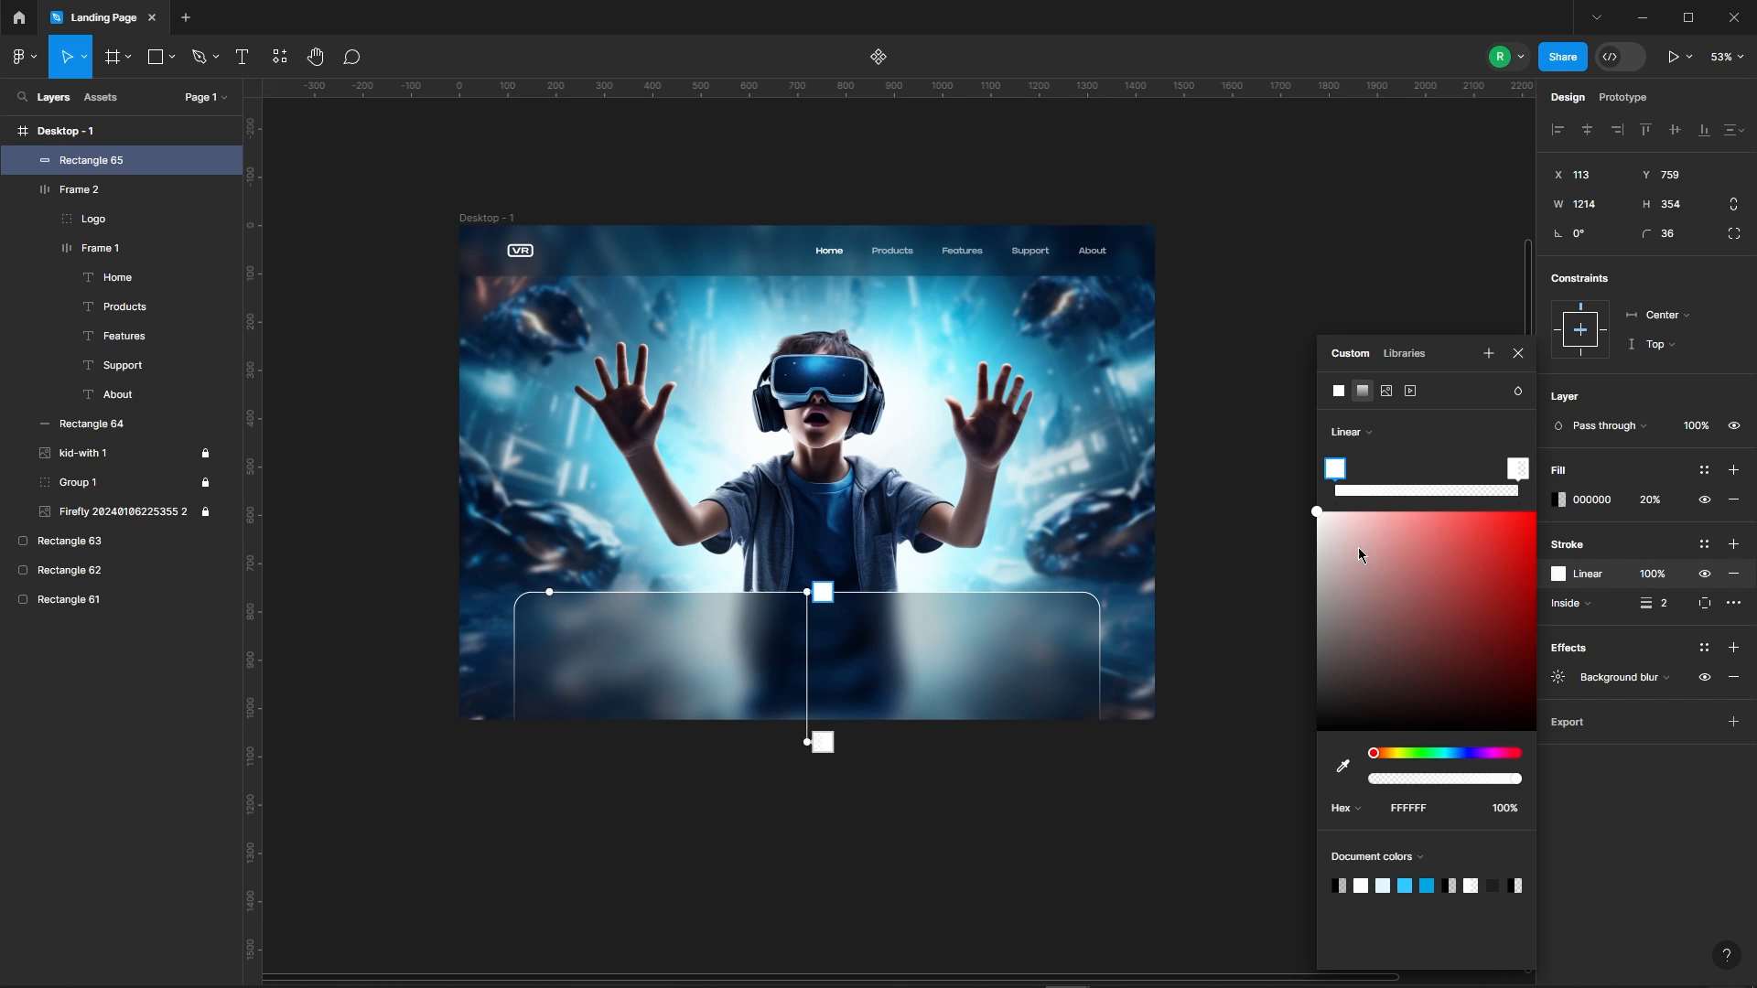
click(1514, 353)
click(1263, 647)
Add the heading "Experience Your Imagination" on the blurred panel at font size 58
click(726, 635)
scroll(724, 634, up, 3)
scroll(854, 531, down, 3)
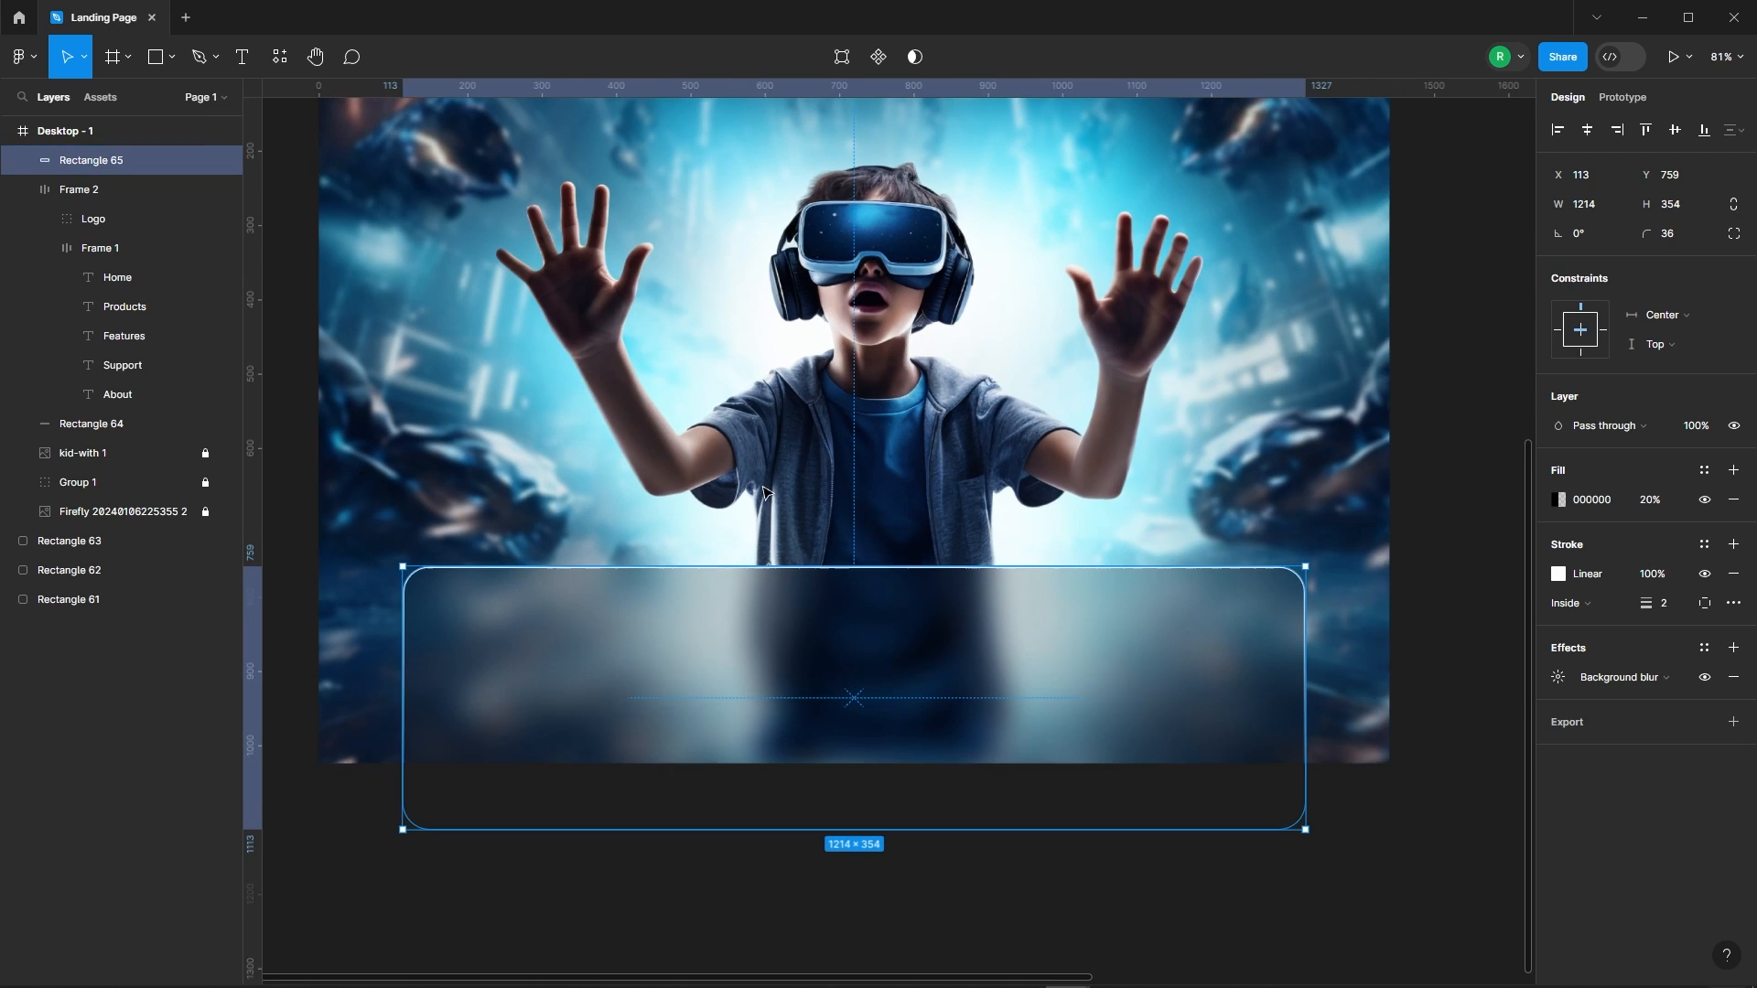
key(t)
click(703, 641)
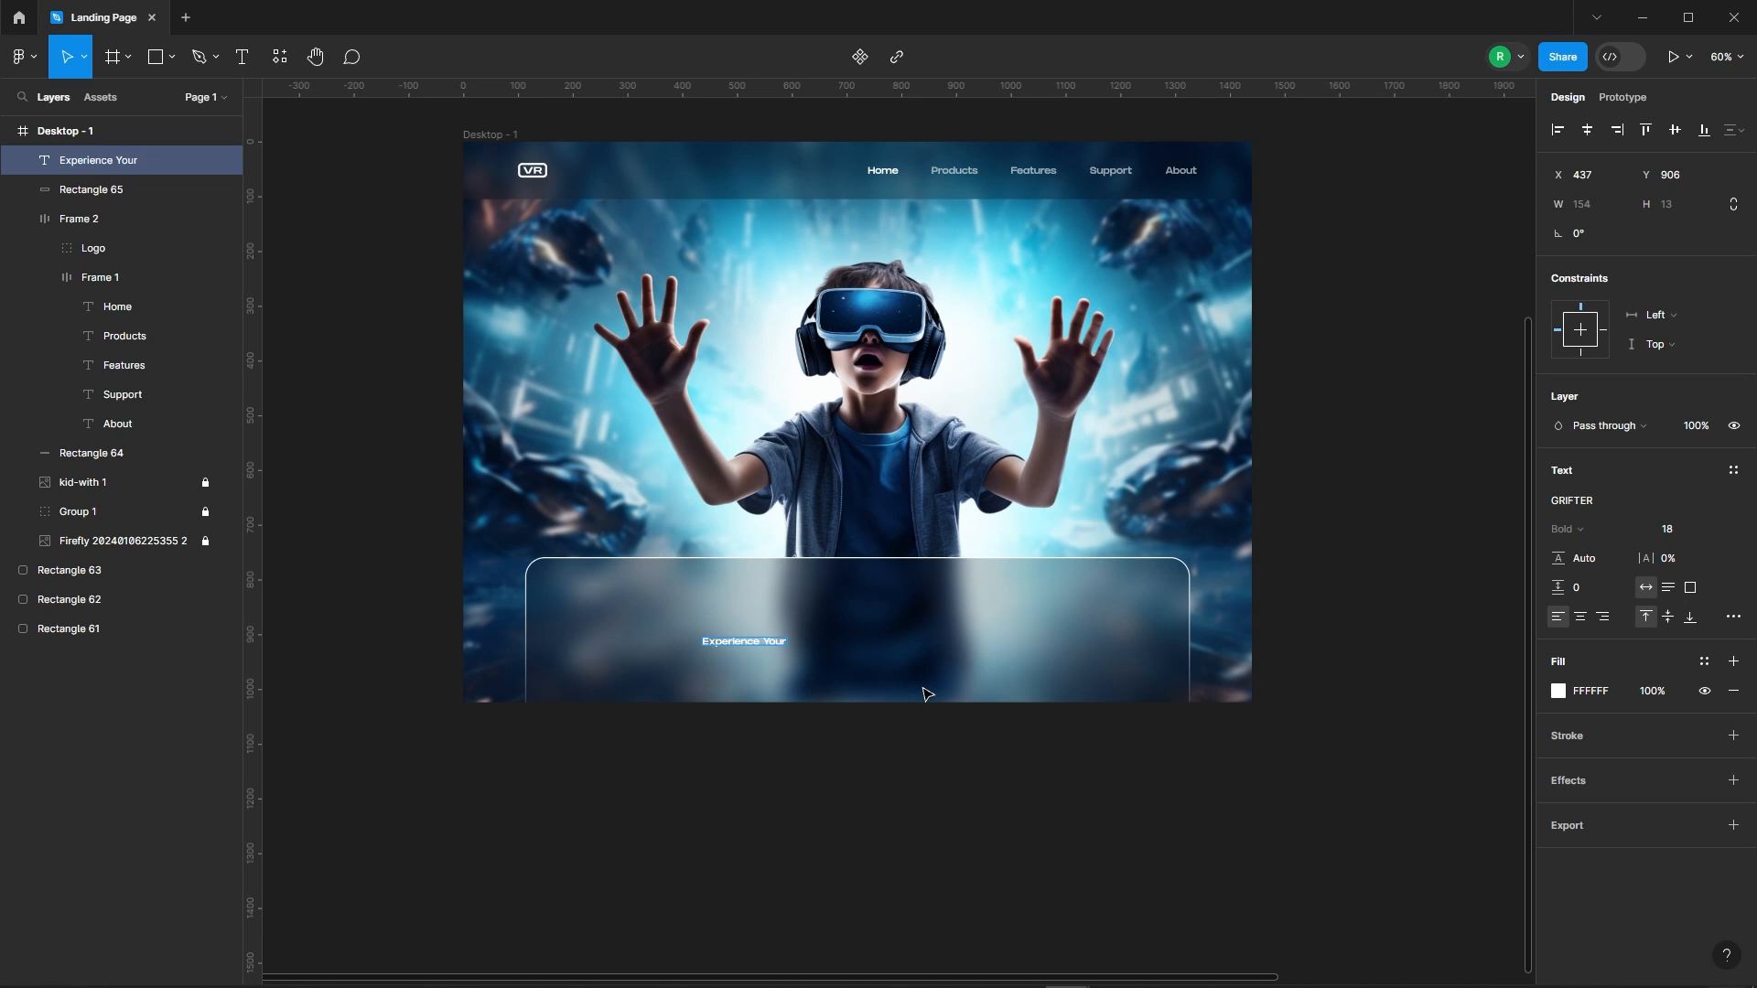
click(1689, 538)
text(58)
key(Return)
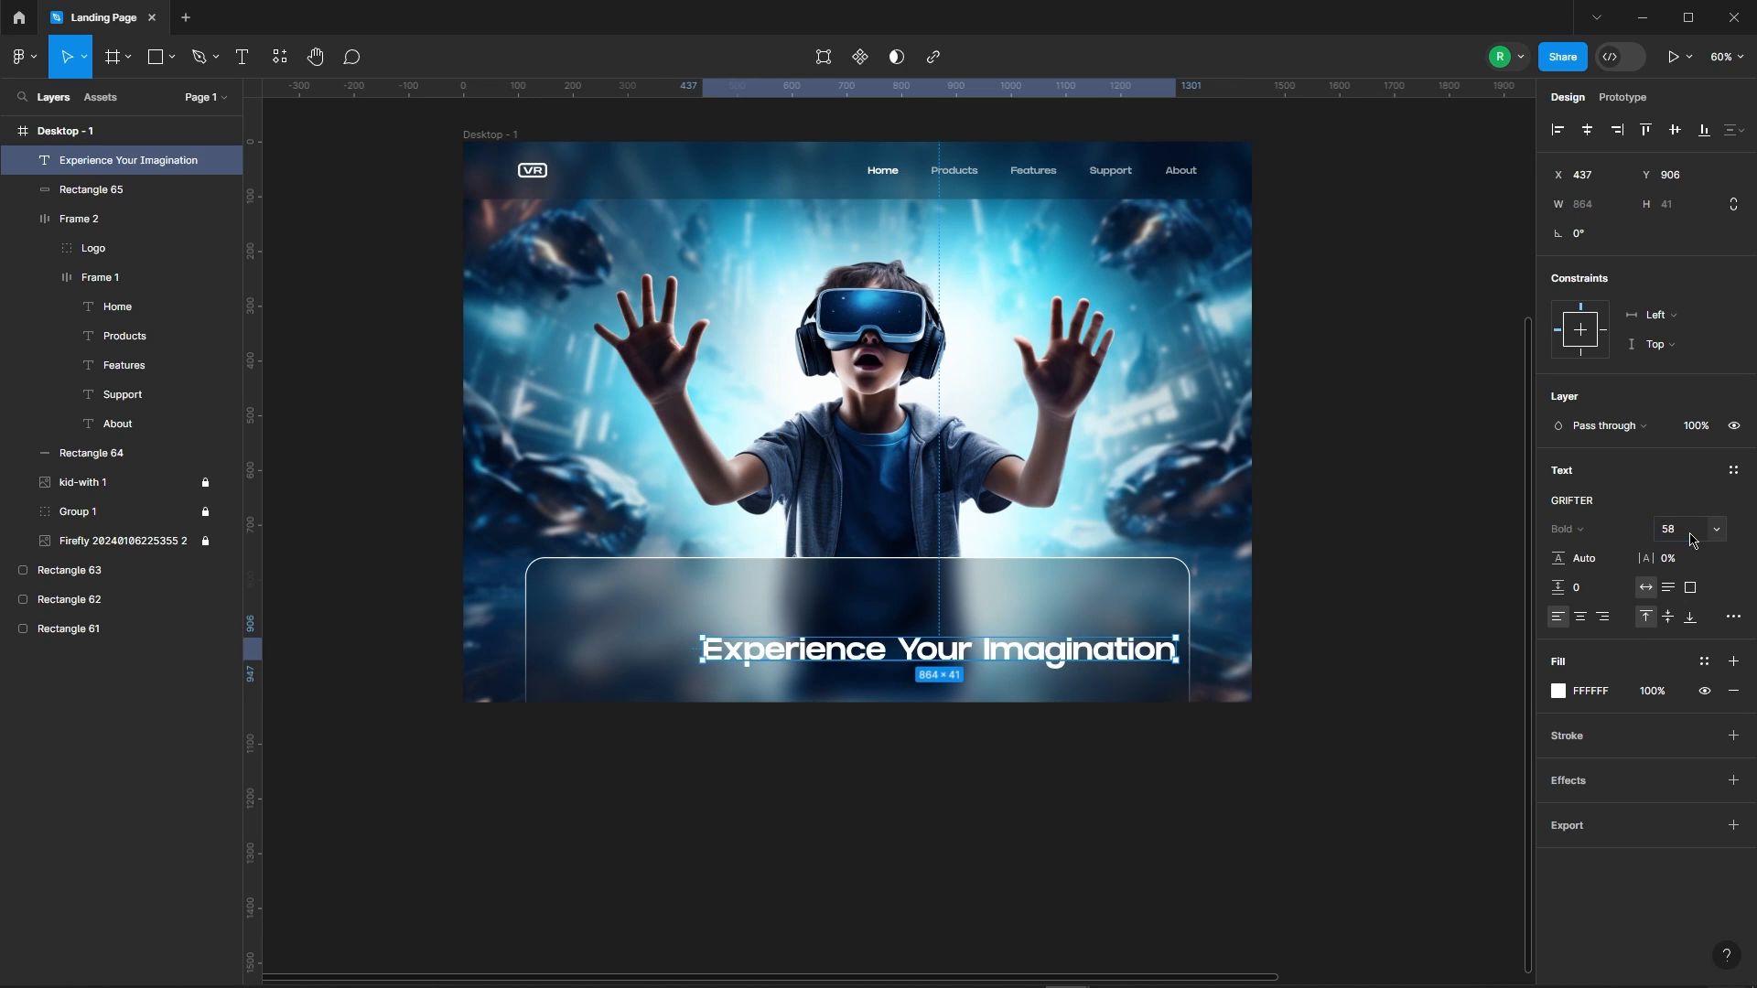
Center the heading horizontally on the page and move it up within the blurred panel
click(1586, 130)
drag(963, 617, 963, 574)
click(1223, 826)
Add the text "Learn More" below the heading at font size 22
click(810, 645)
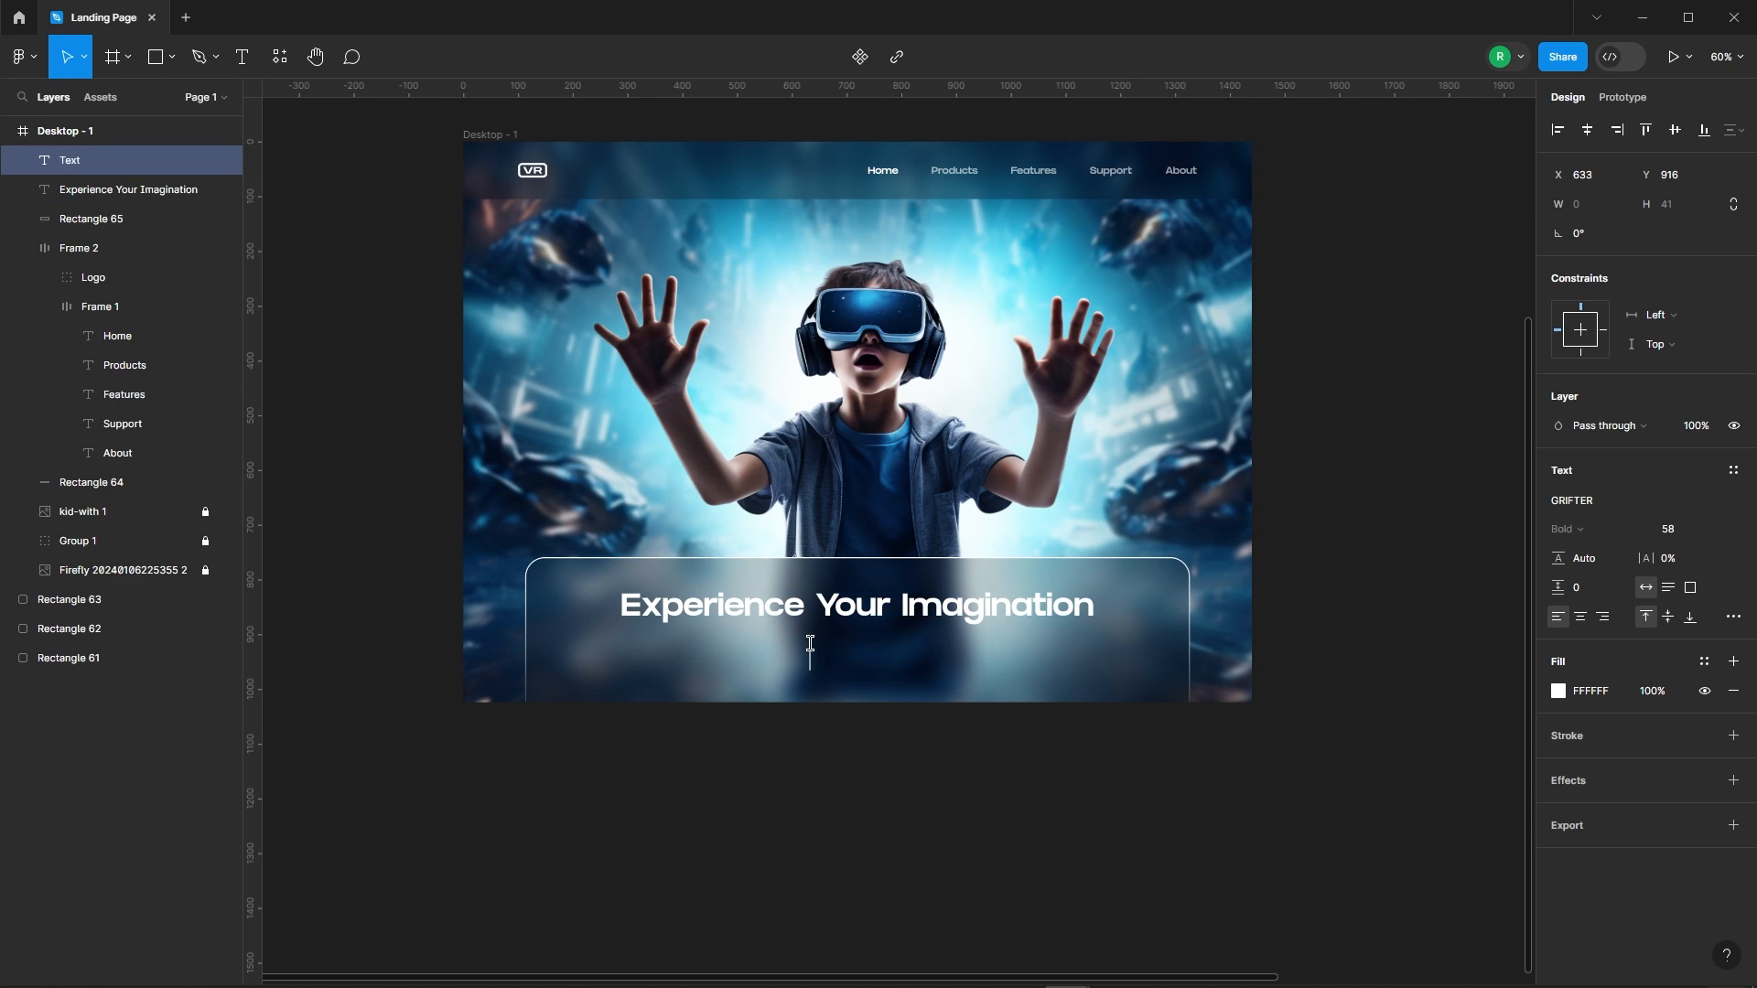
text(Learn More)
key(Escape)
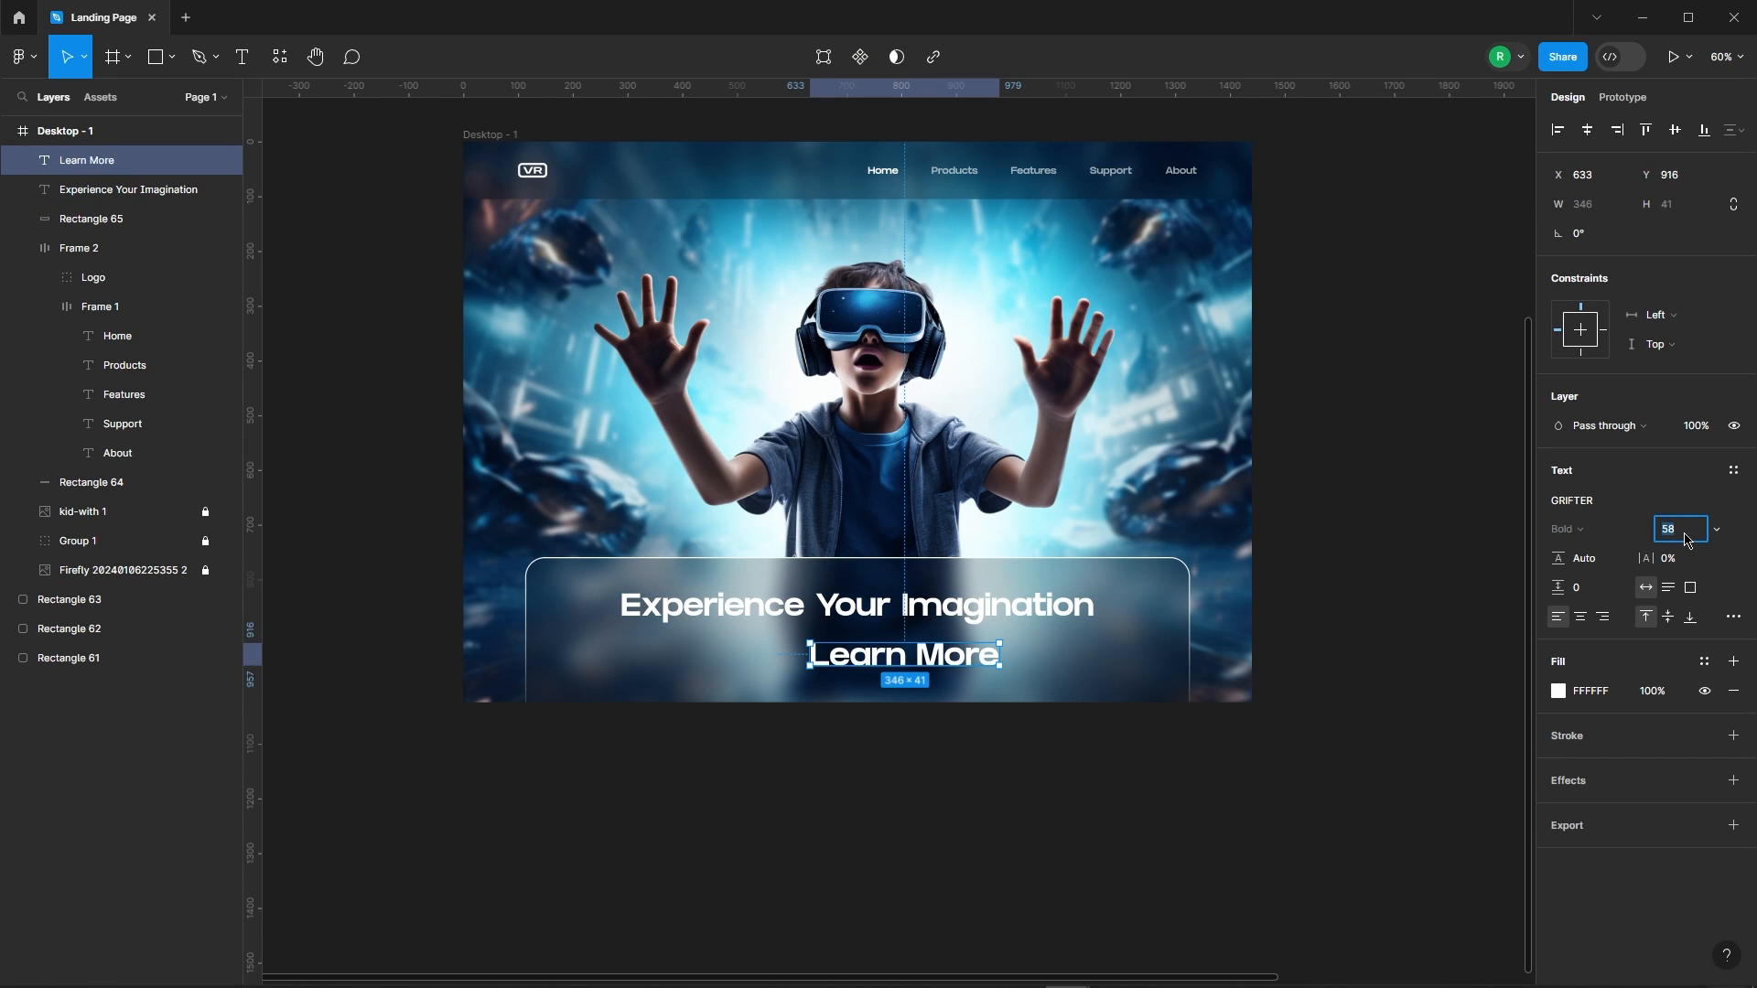
click(1687, 540)
text(22)
key(Return)
Wrap the Learn More text in an auto layout frame with 40 horizontal and 22 vertical padding
right_click(837, 648)
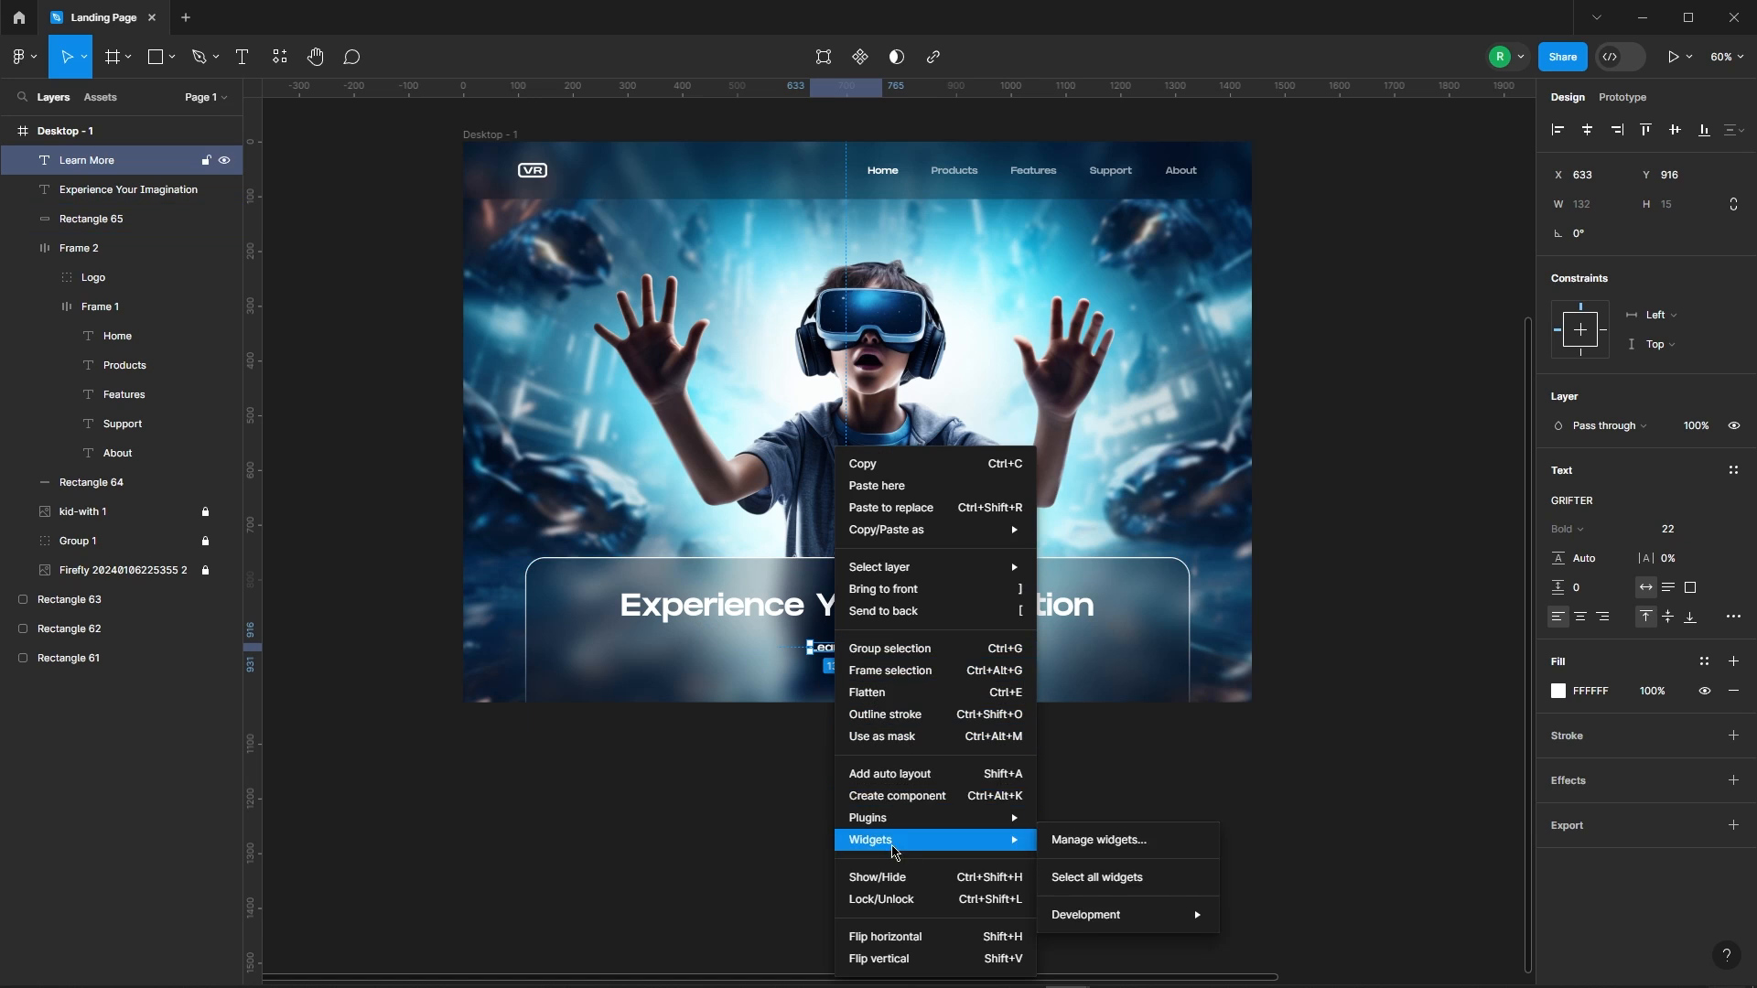
click(897, 778)
scroll(768, 688, up, 5)
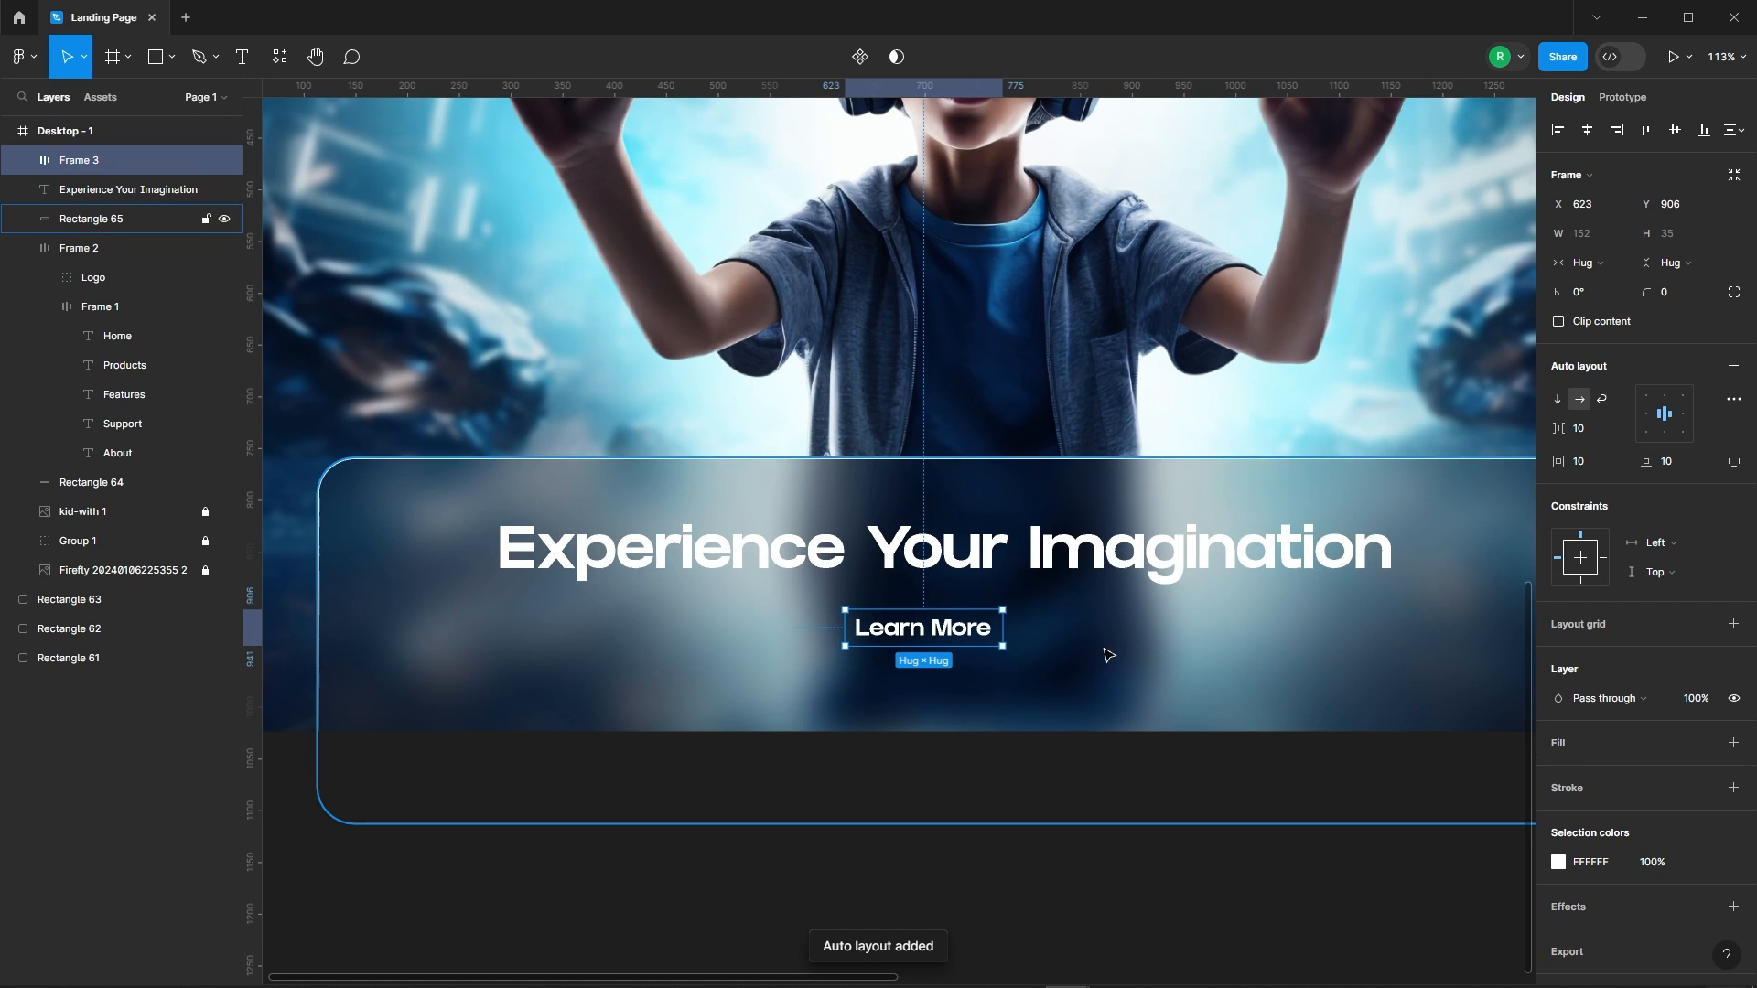
click(1686, 466)
text(22)
key(Return)
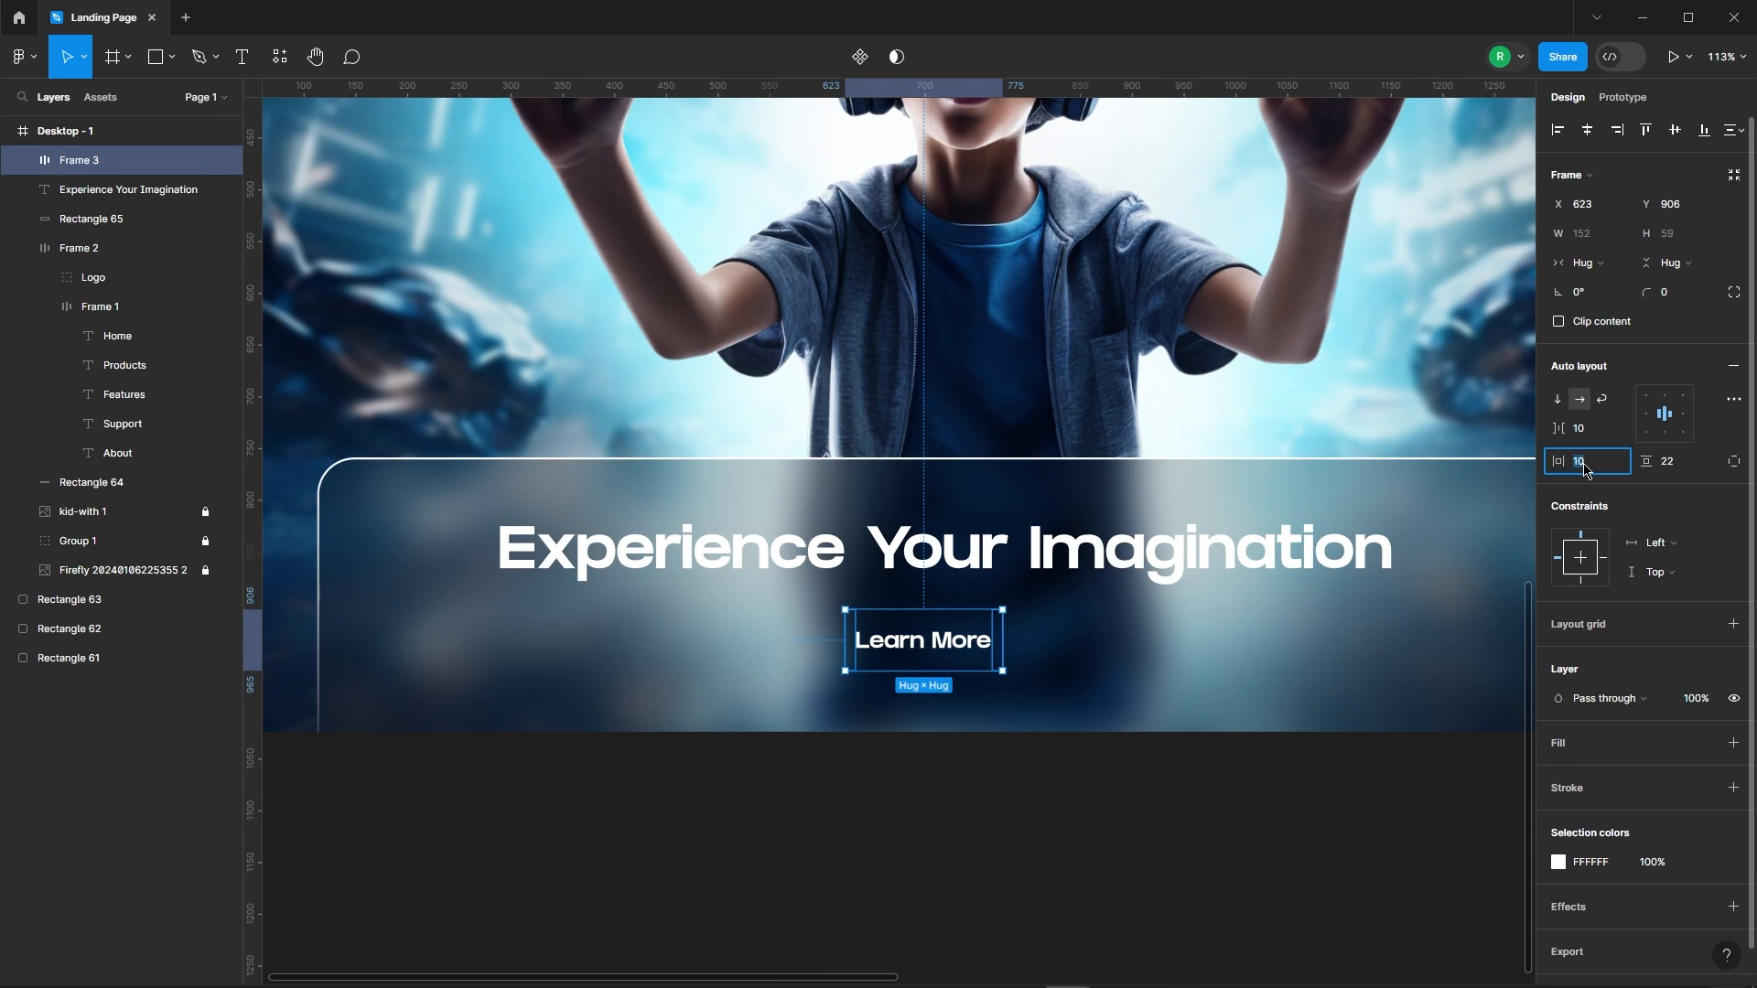
key(Return)
Fill the Learn More button with a linear gradient from 00A6E3 to 32C8FF, sampled from the two blue swatches above the page
click(1583, 743)
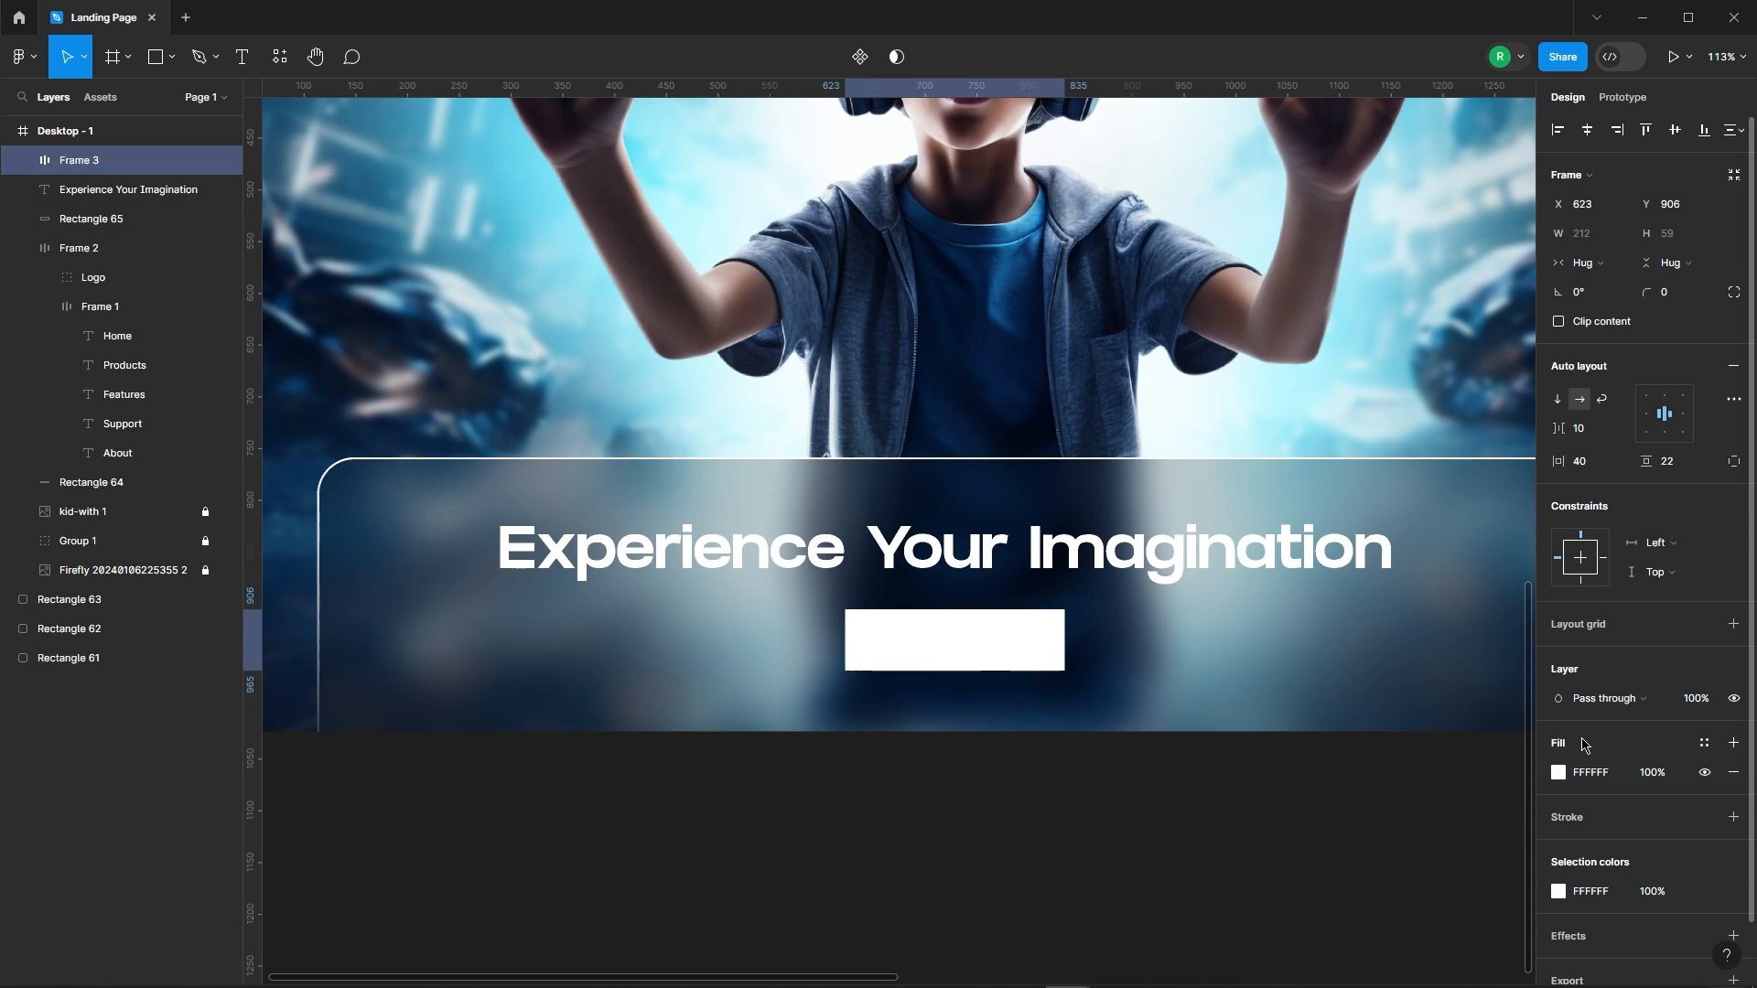
click(1558, 772)
click(1342, 767)
scroll(1448, 167, down, 10)
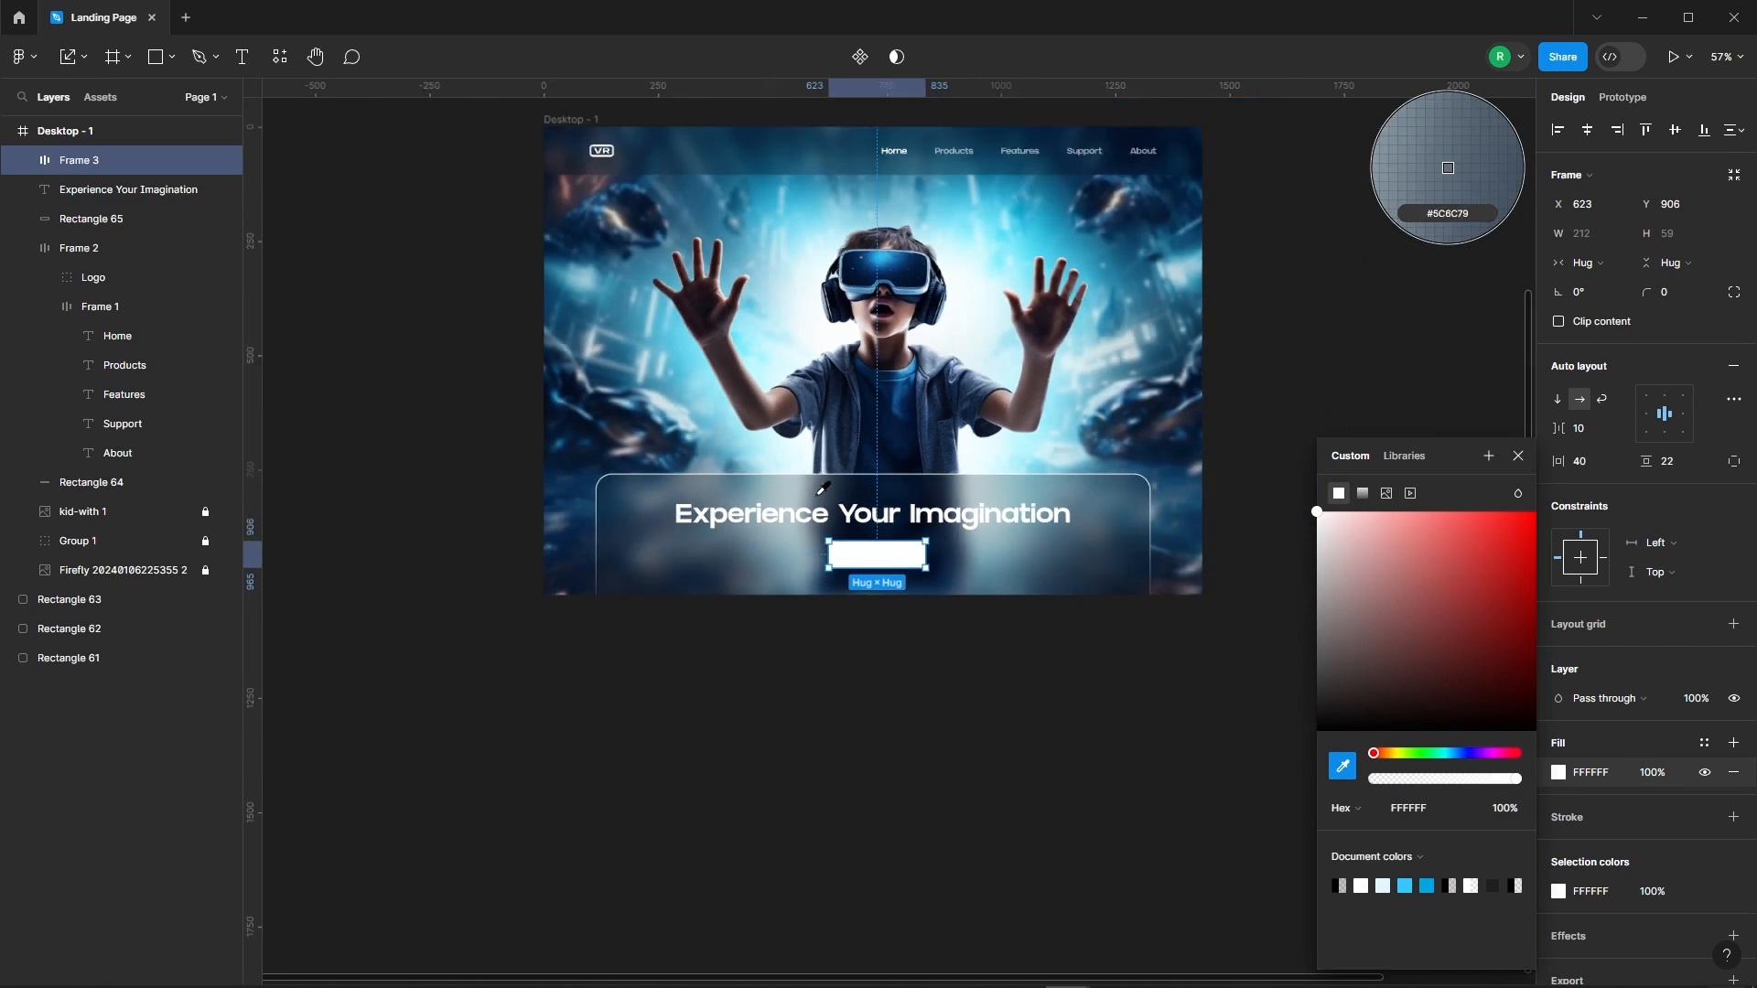
click(1318, 156)
click(1362, 493)
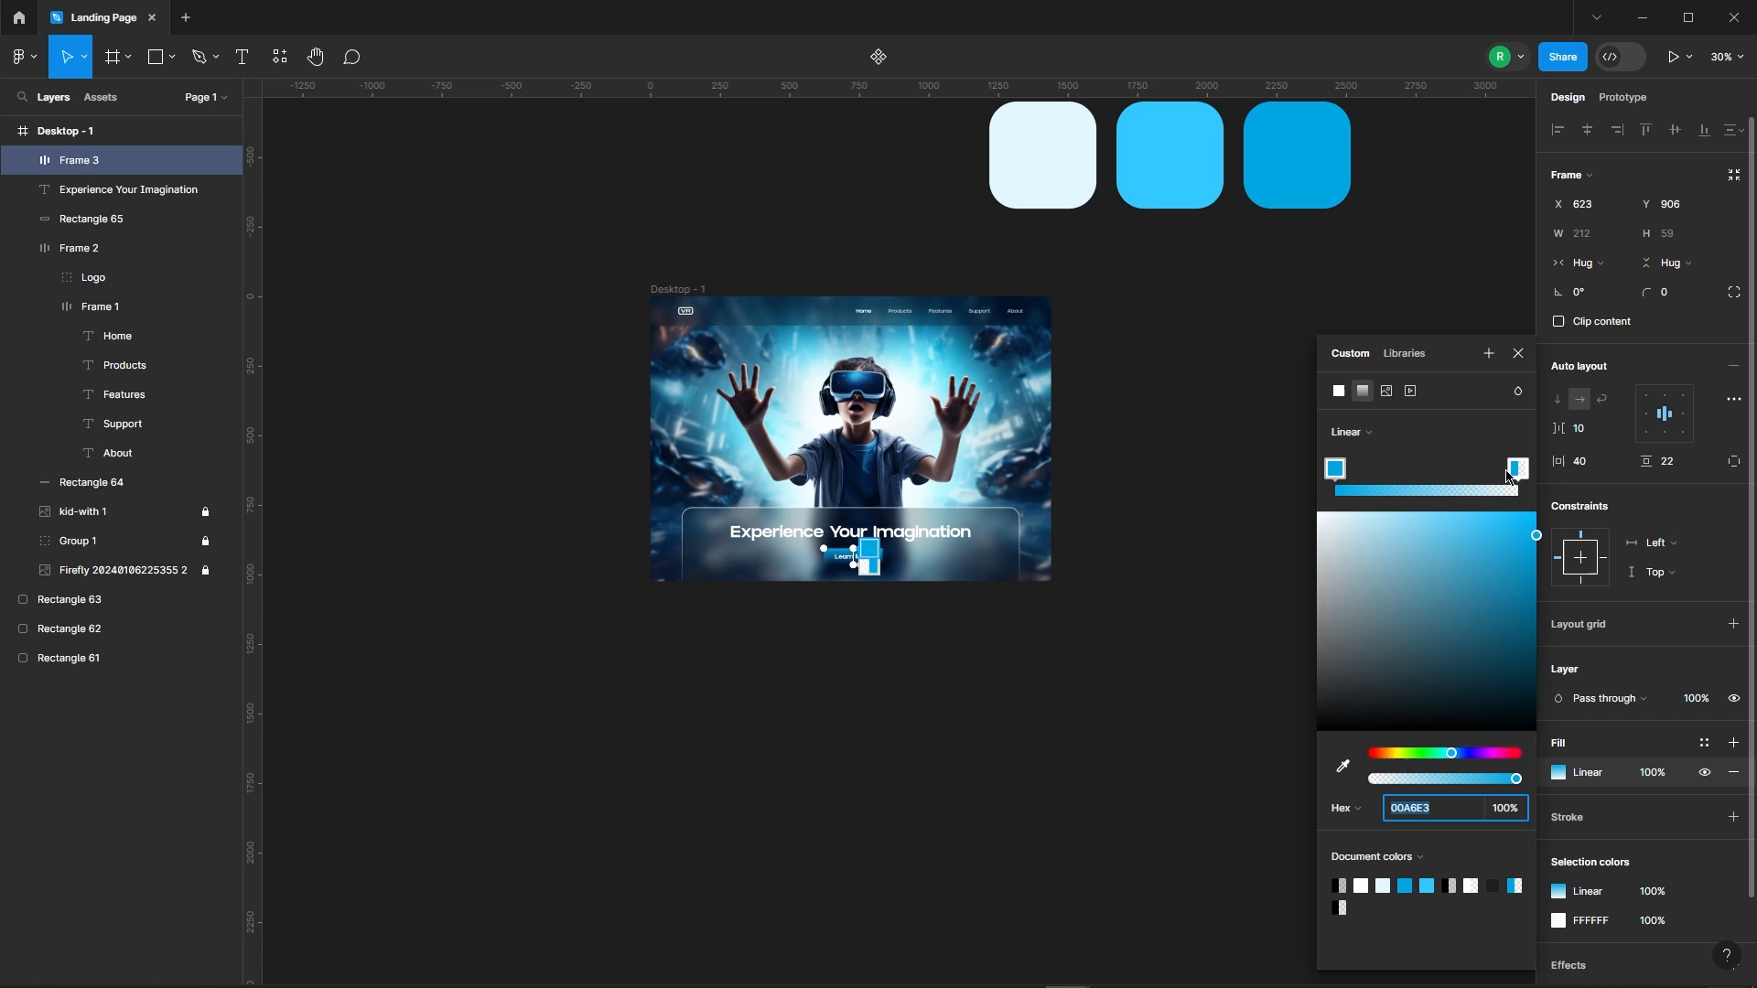
click(1343, 767)
click(1169, 156)
Turn the button's gradient to run across it from left to right and round its corners to 12
scroll(867, 548, up, 10)
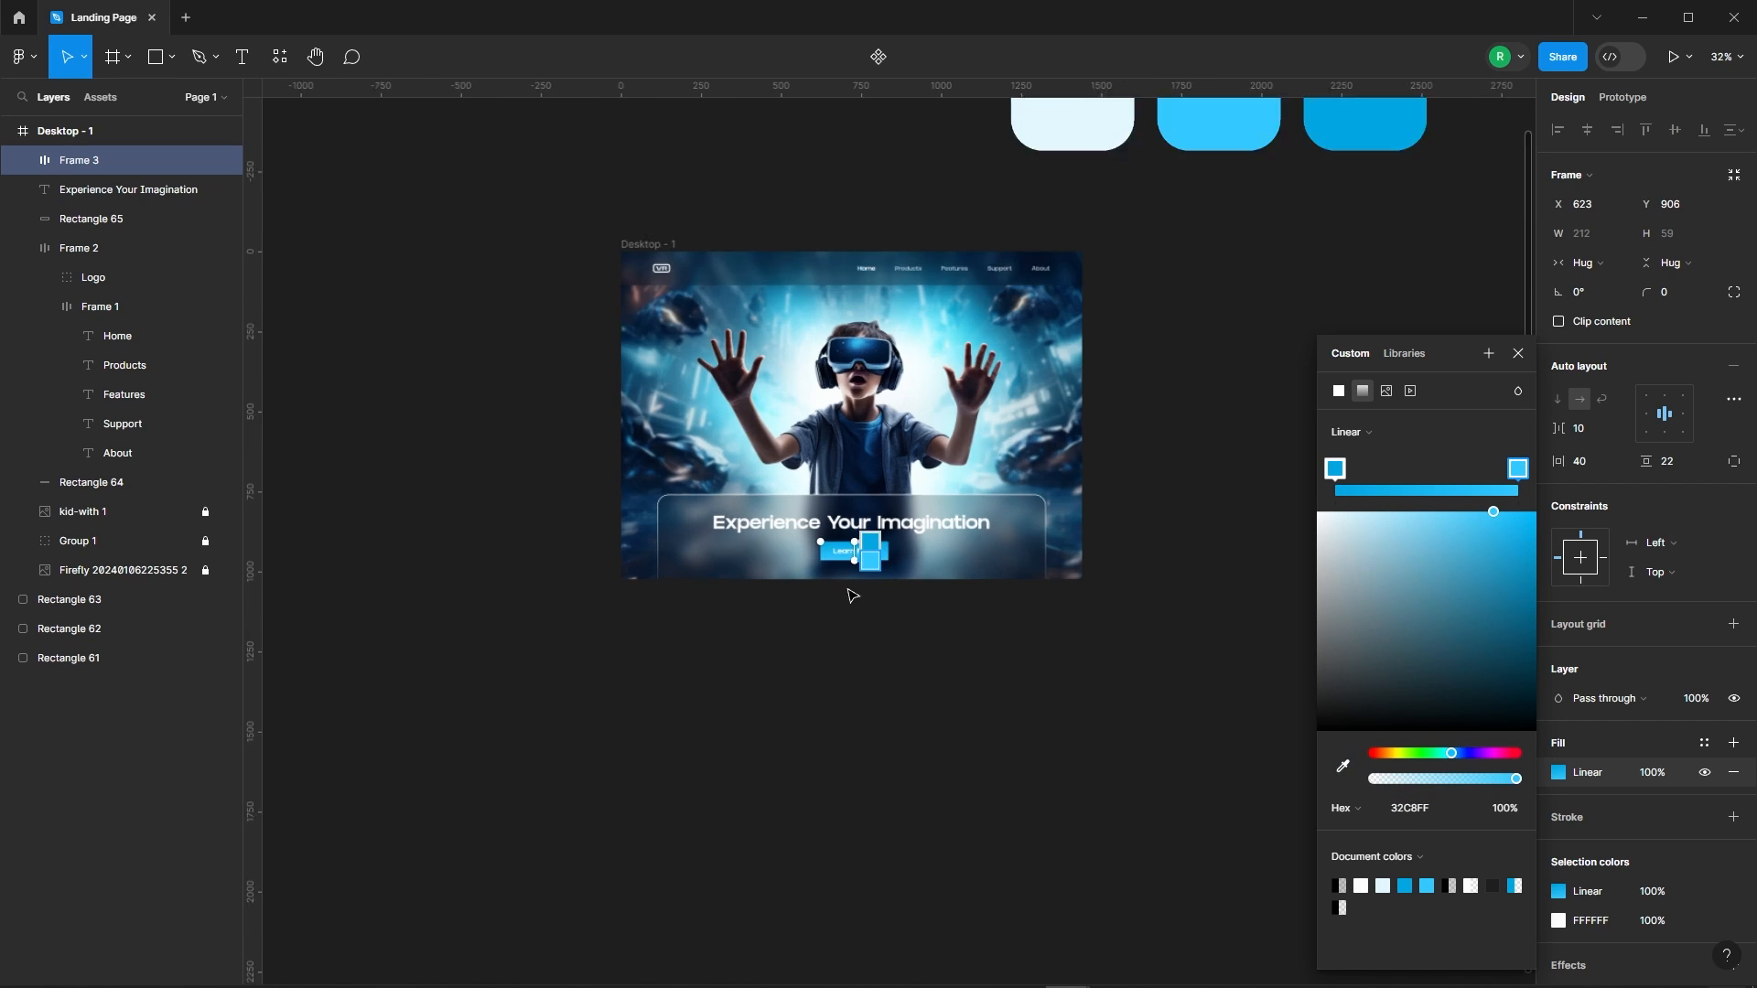
drag(853, 528, 693, 629)
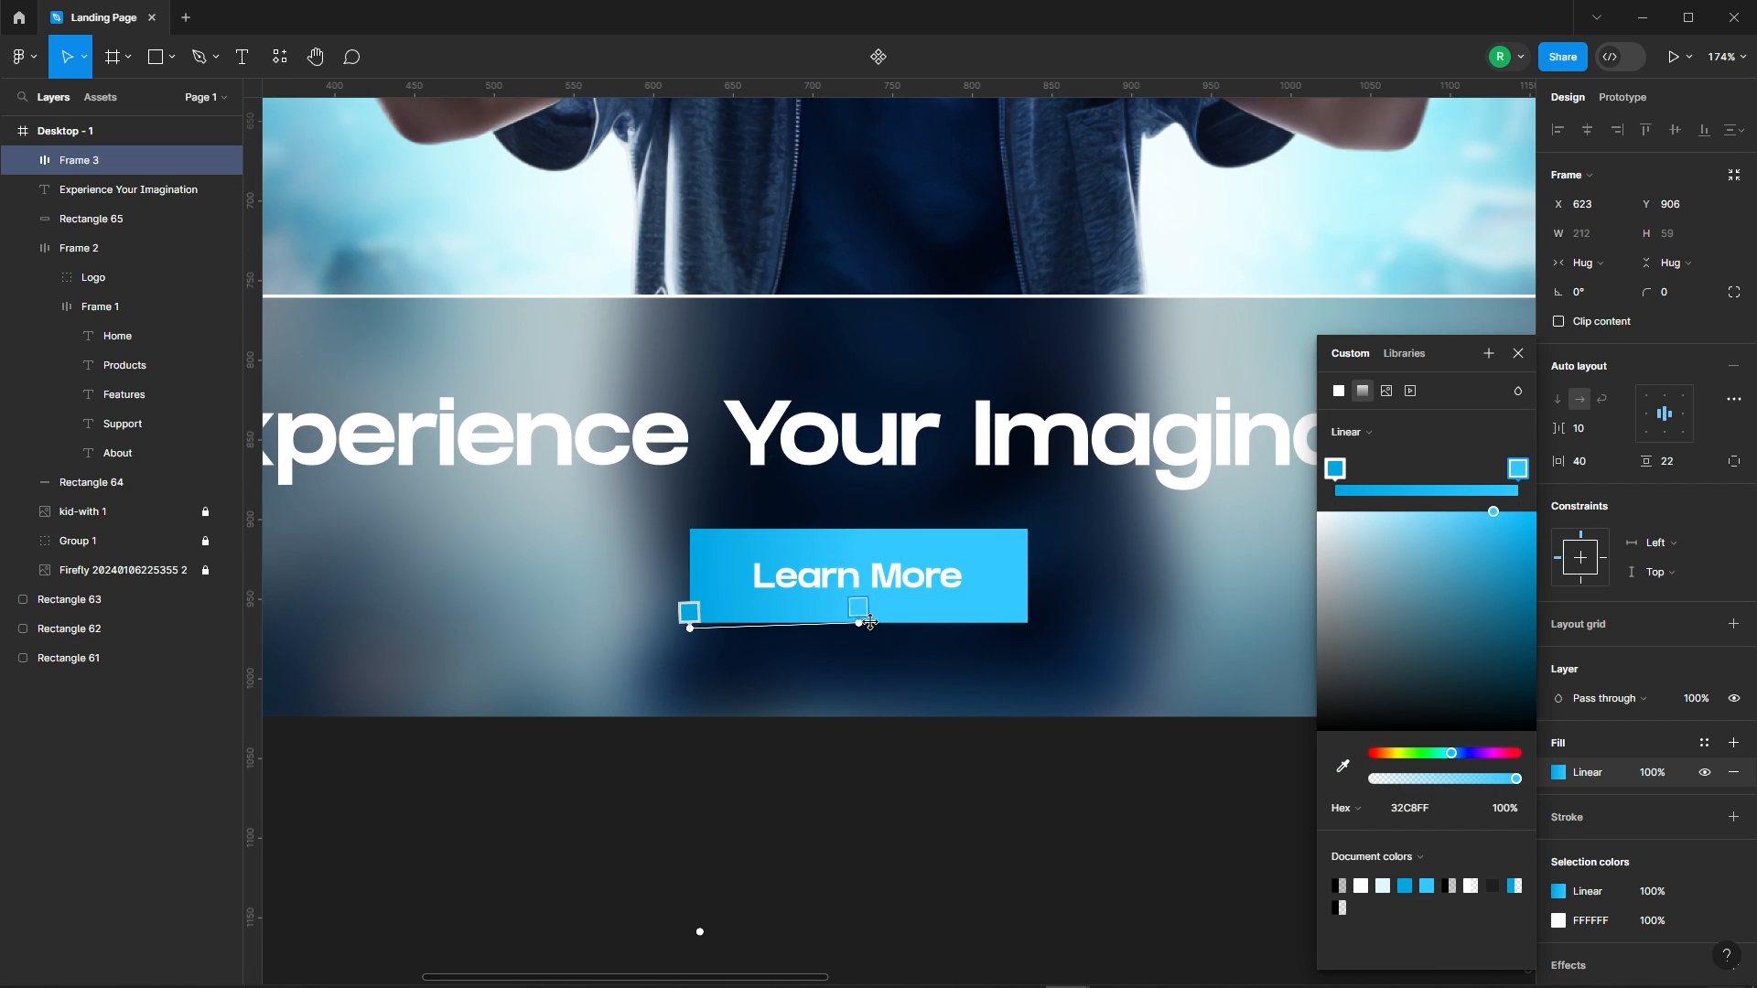
drag(854, 625, 1025, 509)
click(1518, 353)
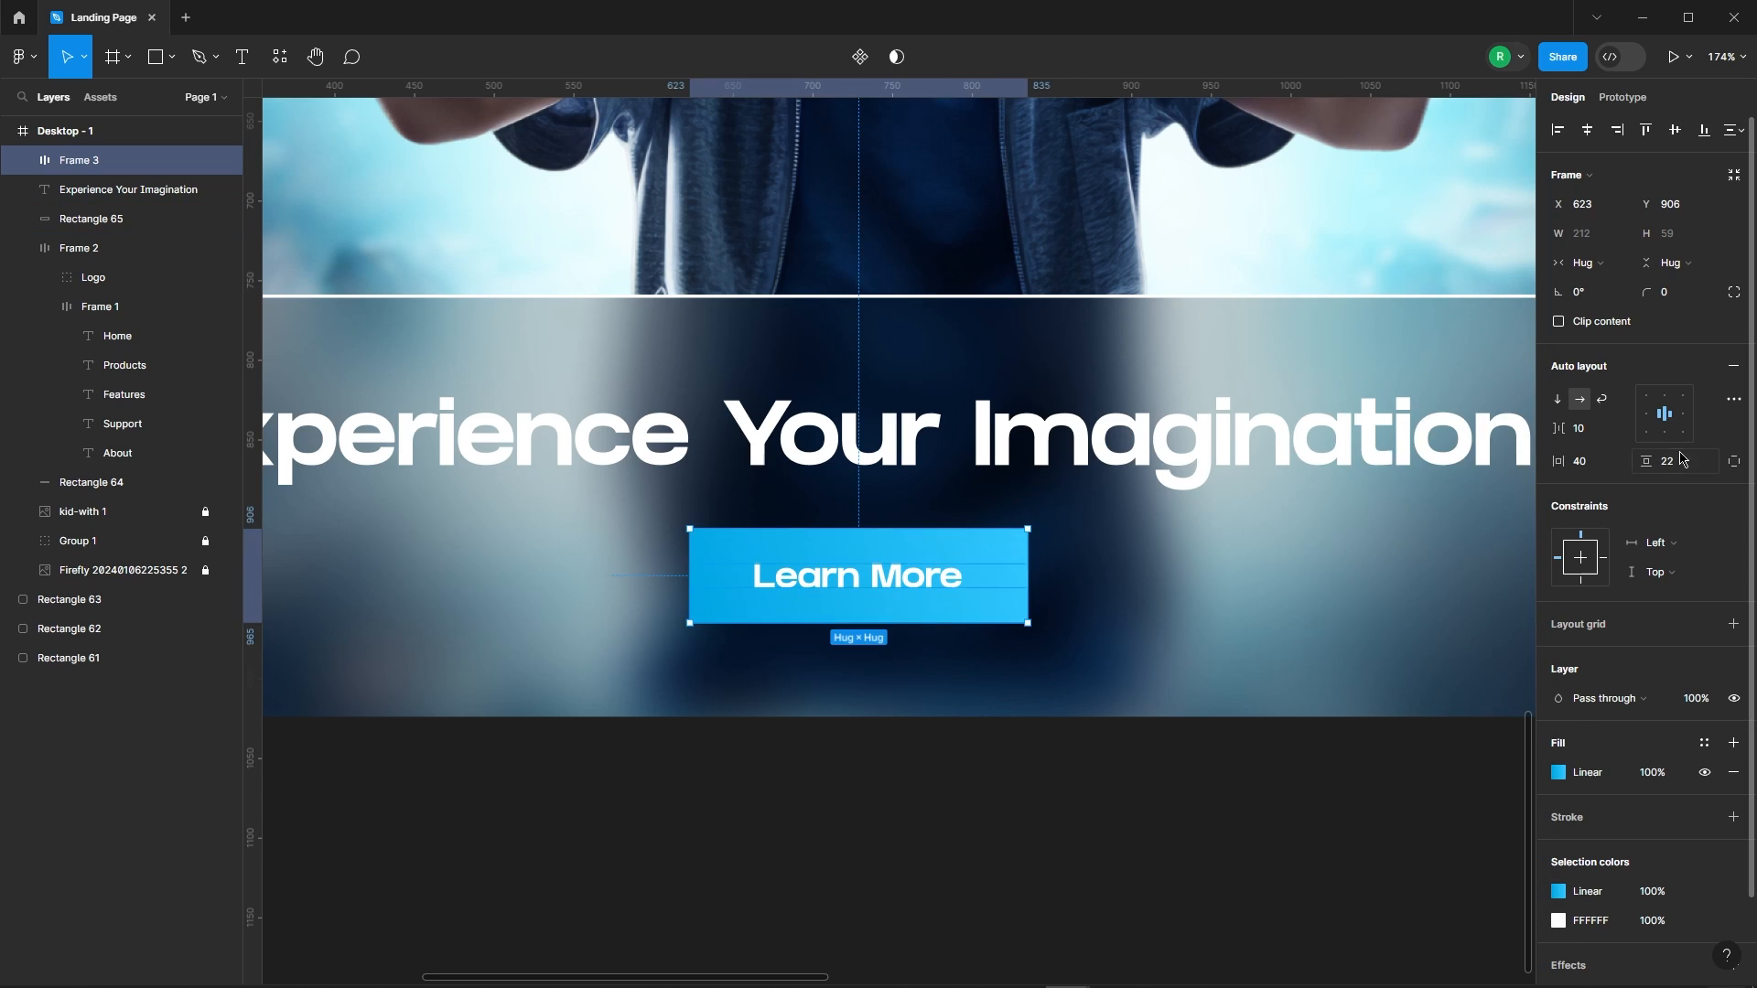
text(10)
key(Return)
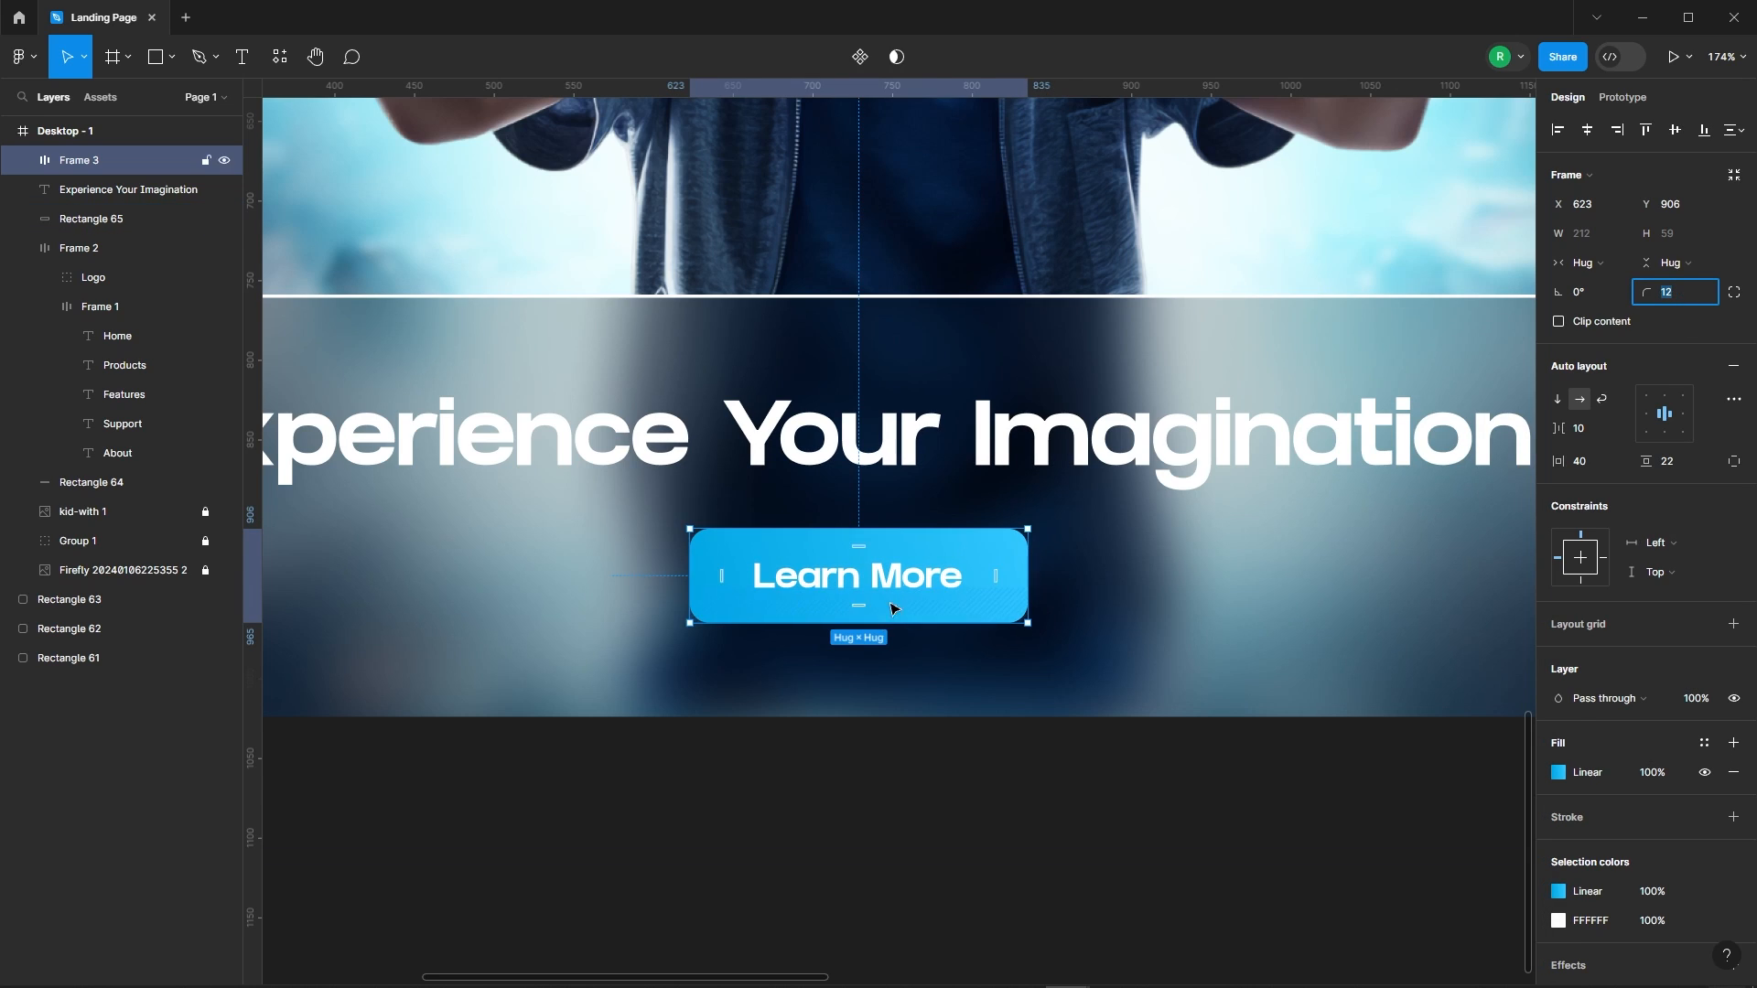
Recolor the Learn More label to a very dark blue, 0B191E
double_click(858, 576)
click(1558, 602)
click(1342, 767)
click(1086, 616)
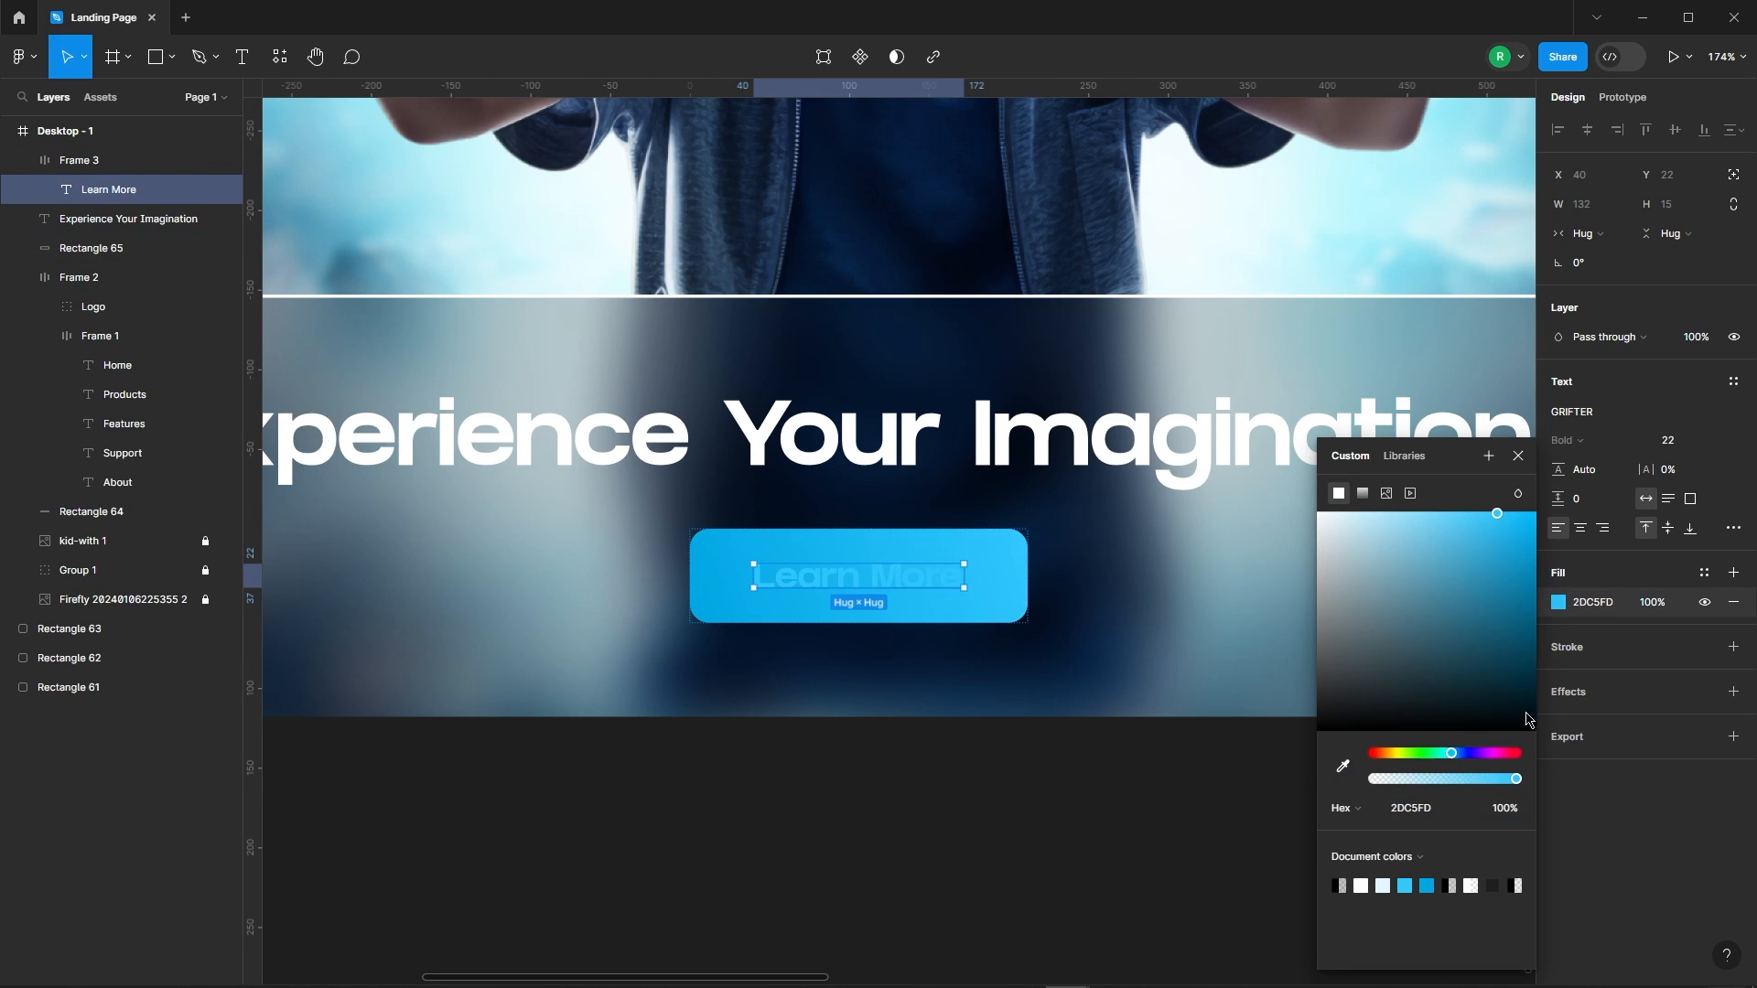
click(1464, 688)
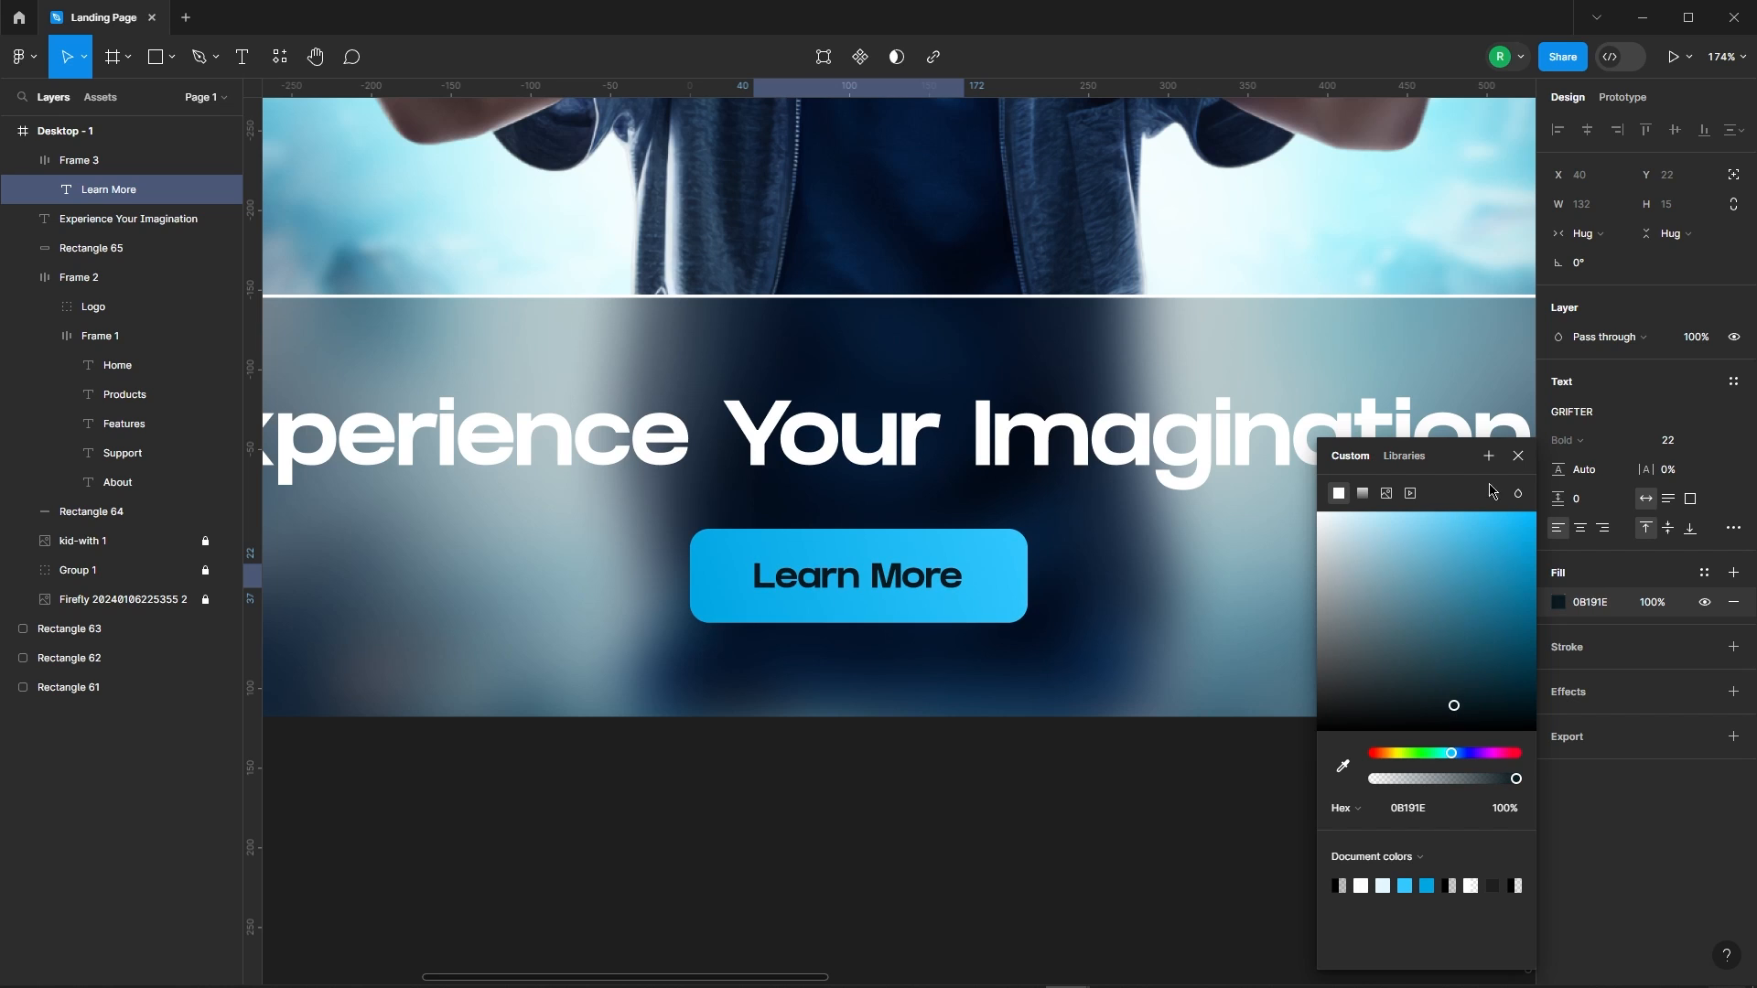
key(Escape)
key(Escape)
Center the Learn More button horizontally on the page and nudge it up to Y 902
key(shift+1)
click(895, 517)
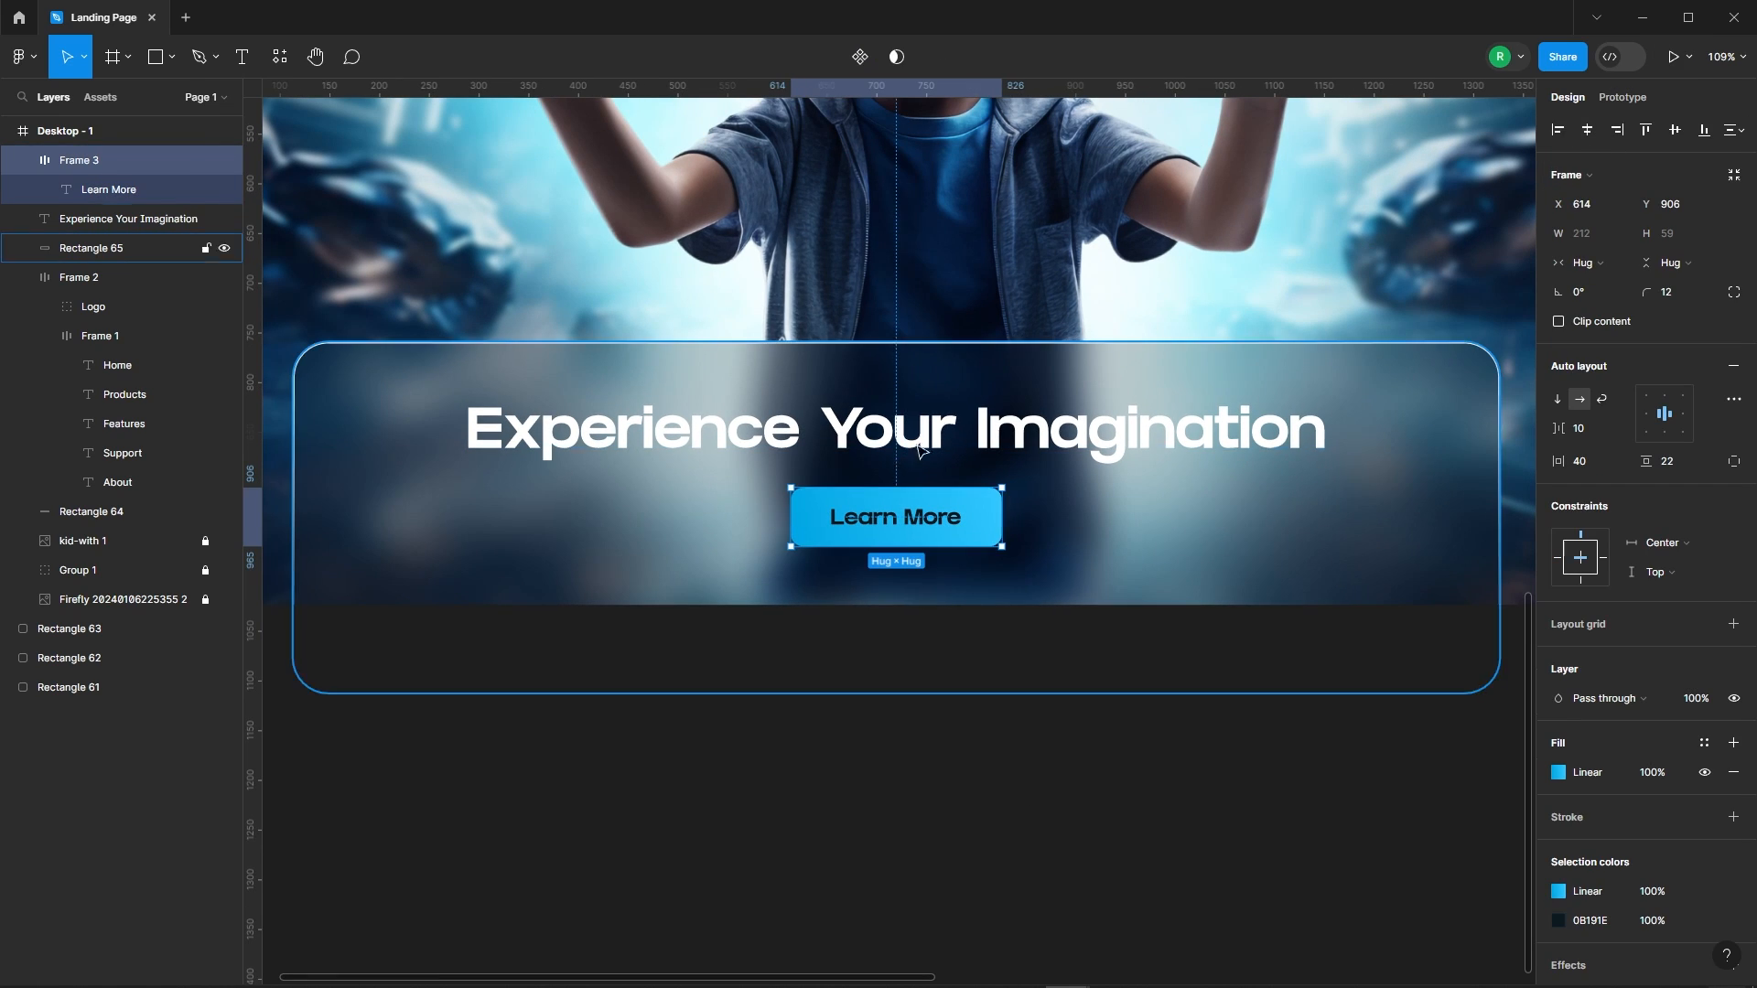
key(Up)
key(Up)
key(Up)
key(Up)
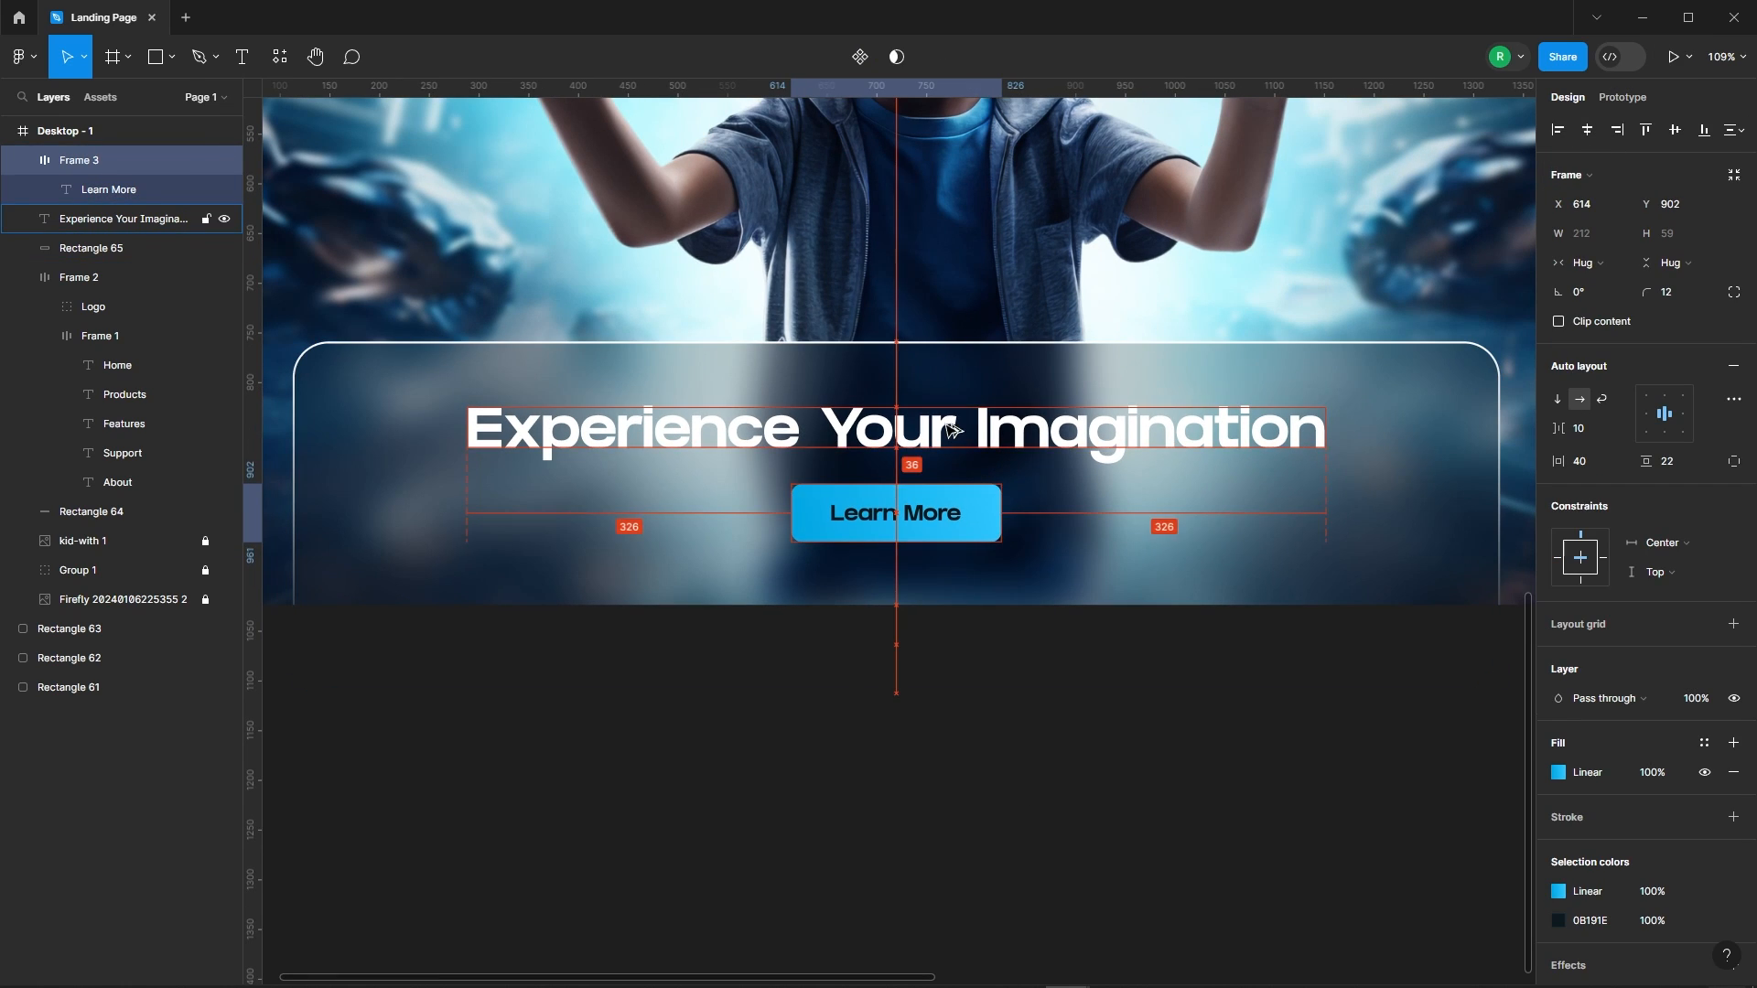
Draw a four-pointed star of about 74 × 74 with a 28.2% ratio beside the end of the heading
key(Escape)
key(shift+1)
click(174, 72)
click(196, 208)
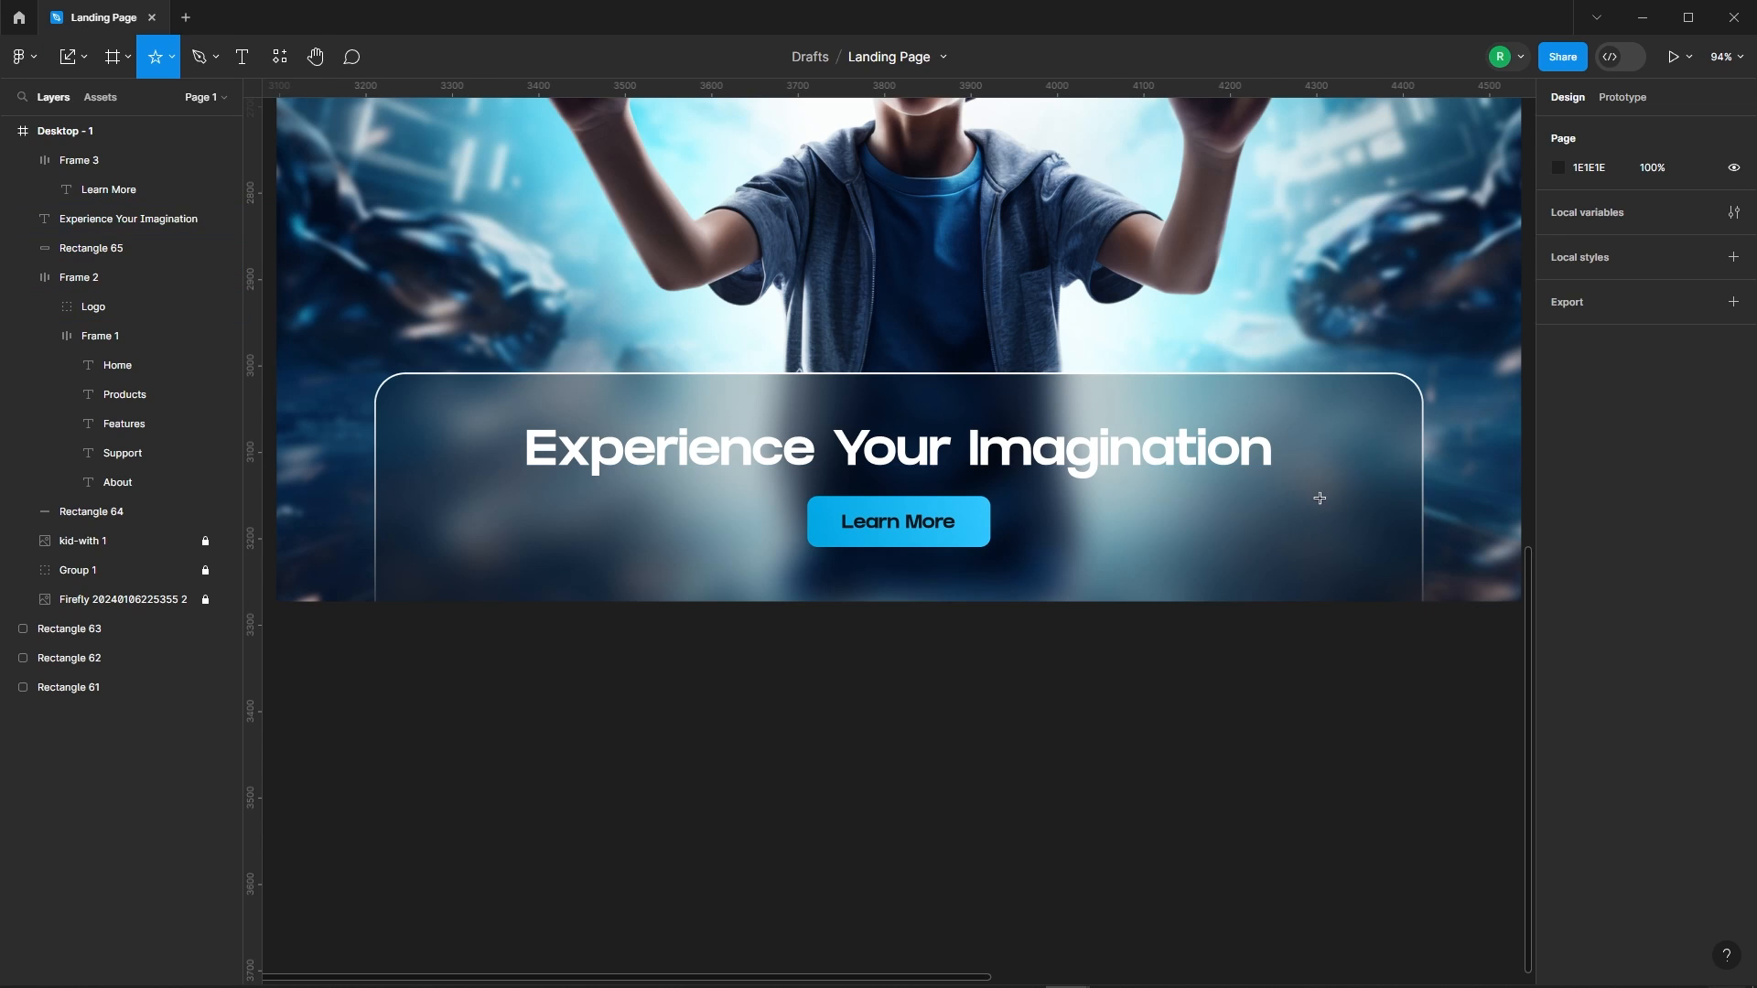
scroll(1300, 494, up, 2)
drag(1297, 376, 1374, 453)
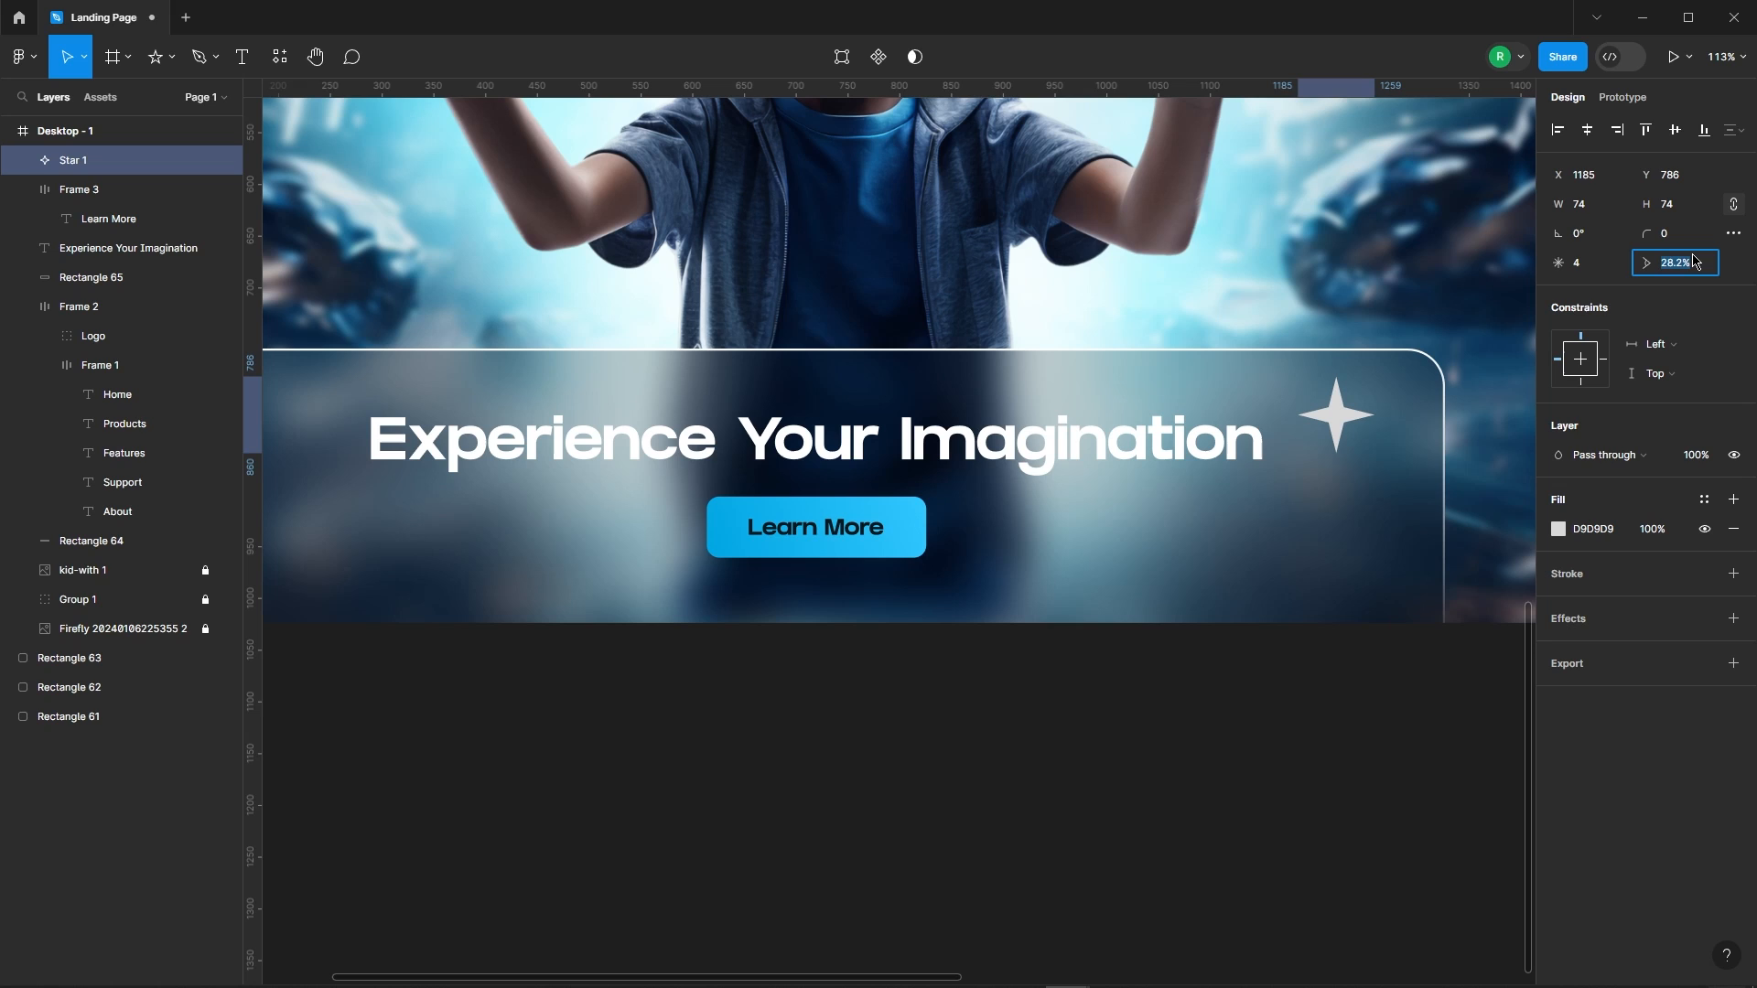
Bend the star's inner points into smooth curves to give it a sparkle shape
scroll(1358, 427, up, 5)
double_click(1334, 408)
click(1329, 407)
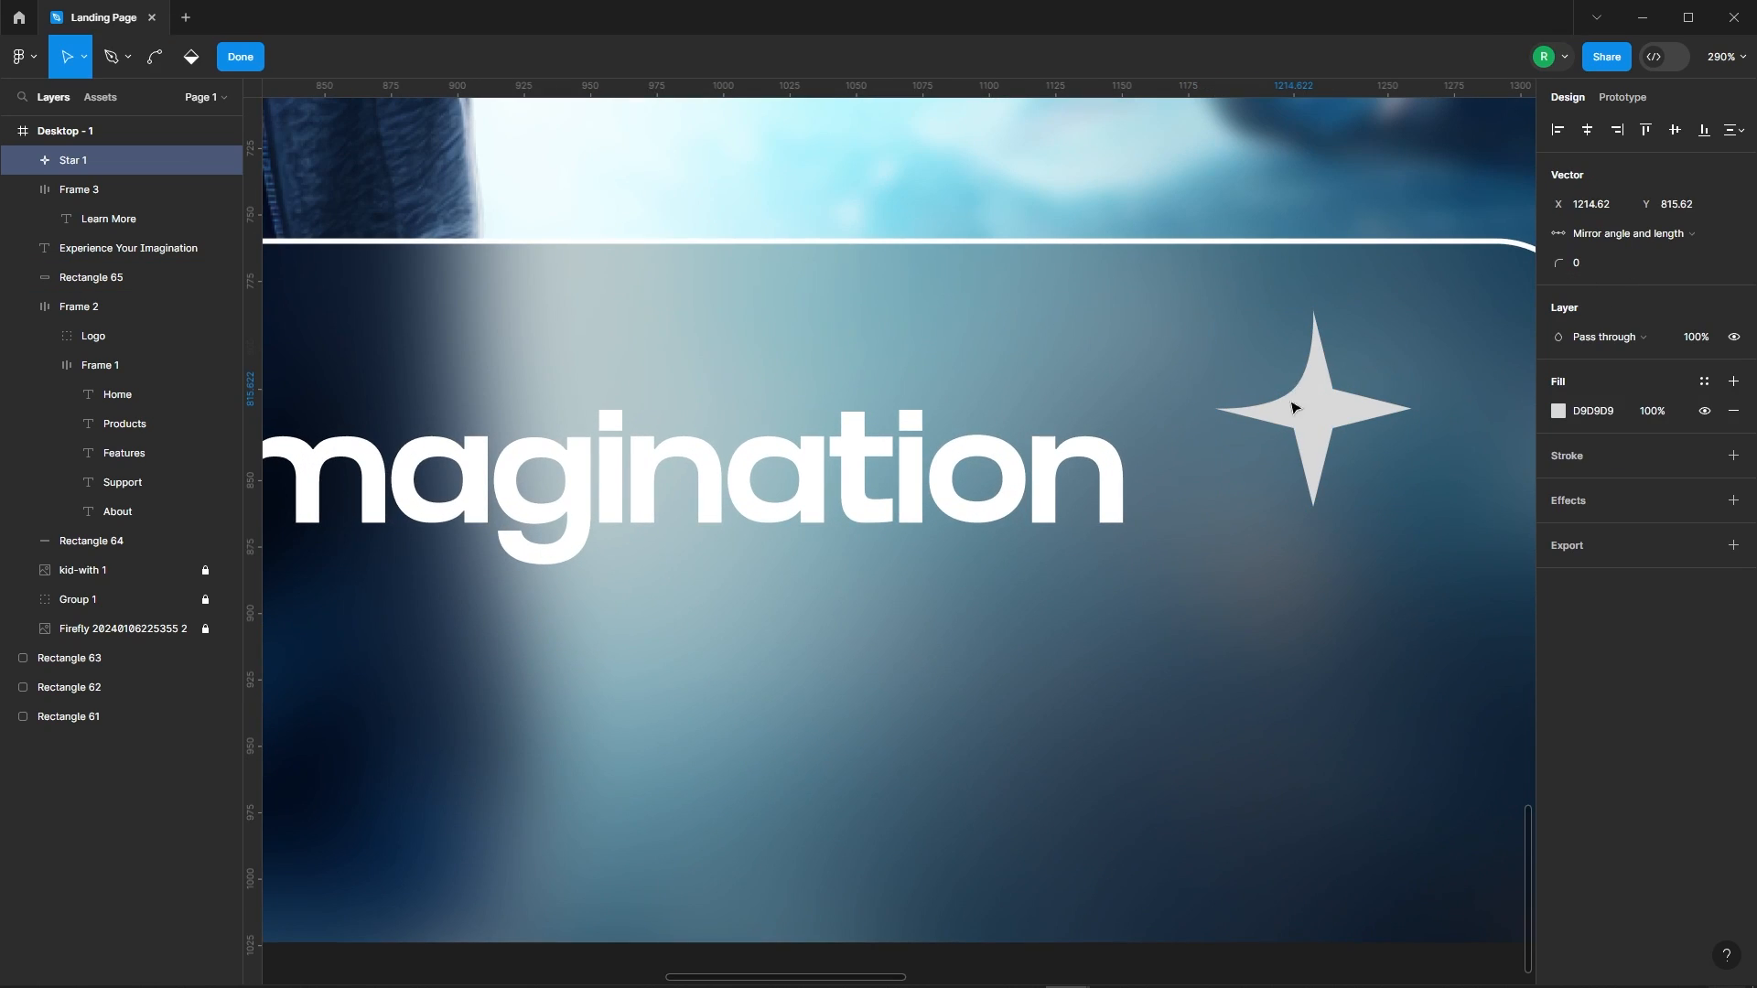
key(ctrl)
click(1332, 427)
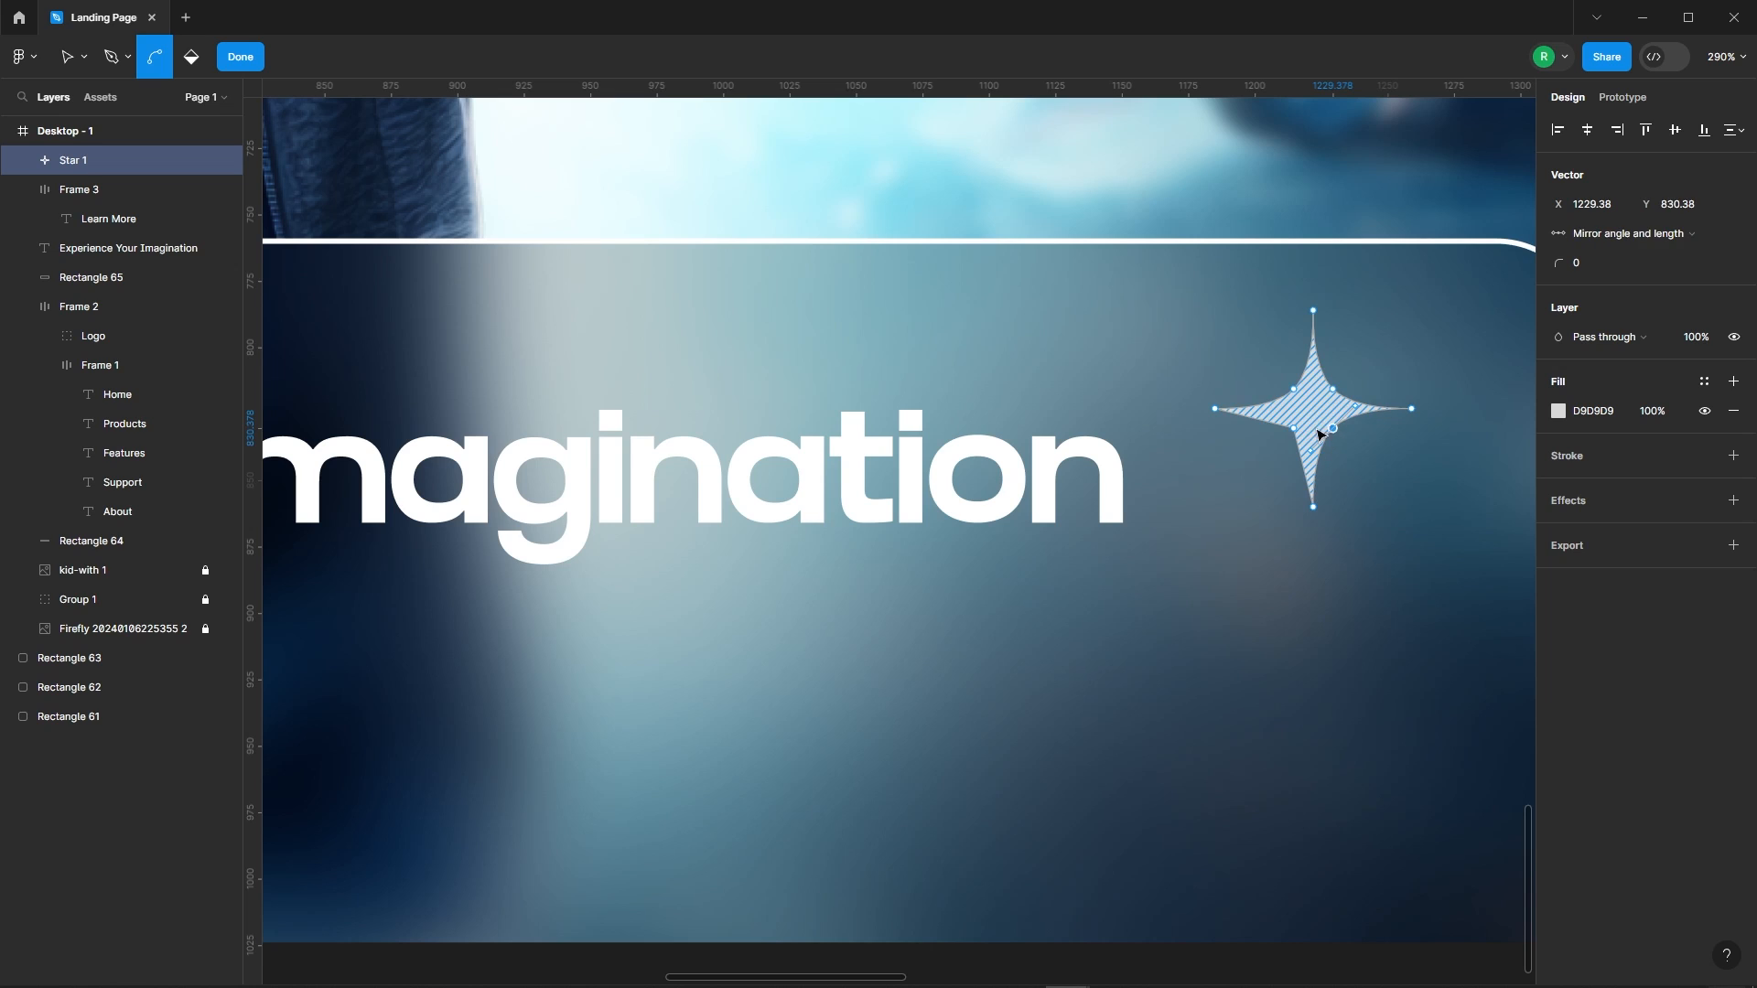
drag(1295, 433, 1318, 453)
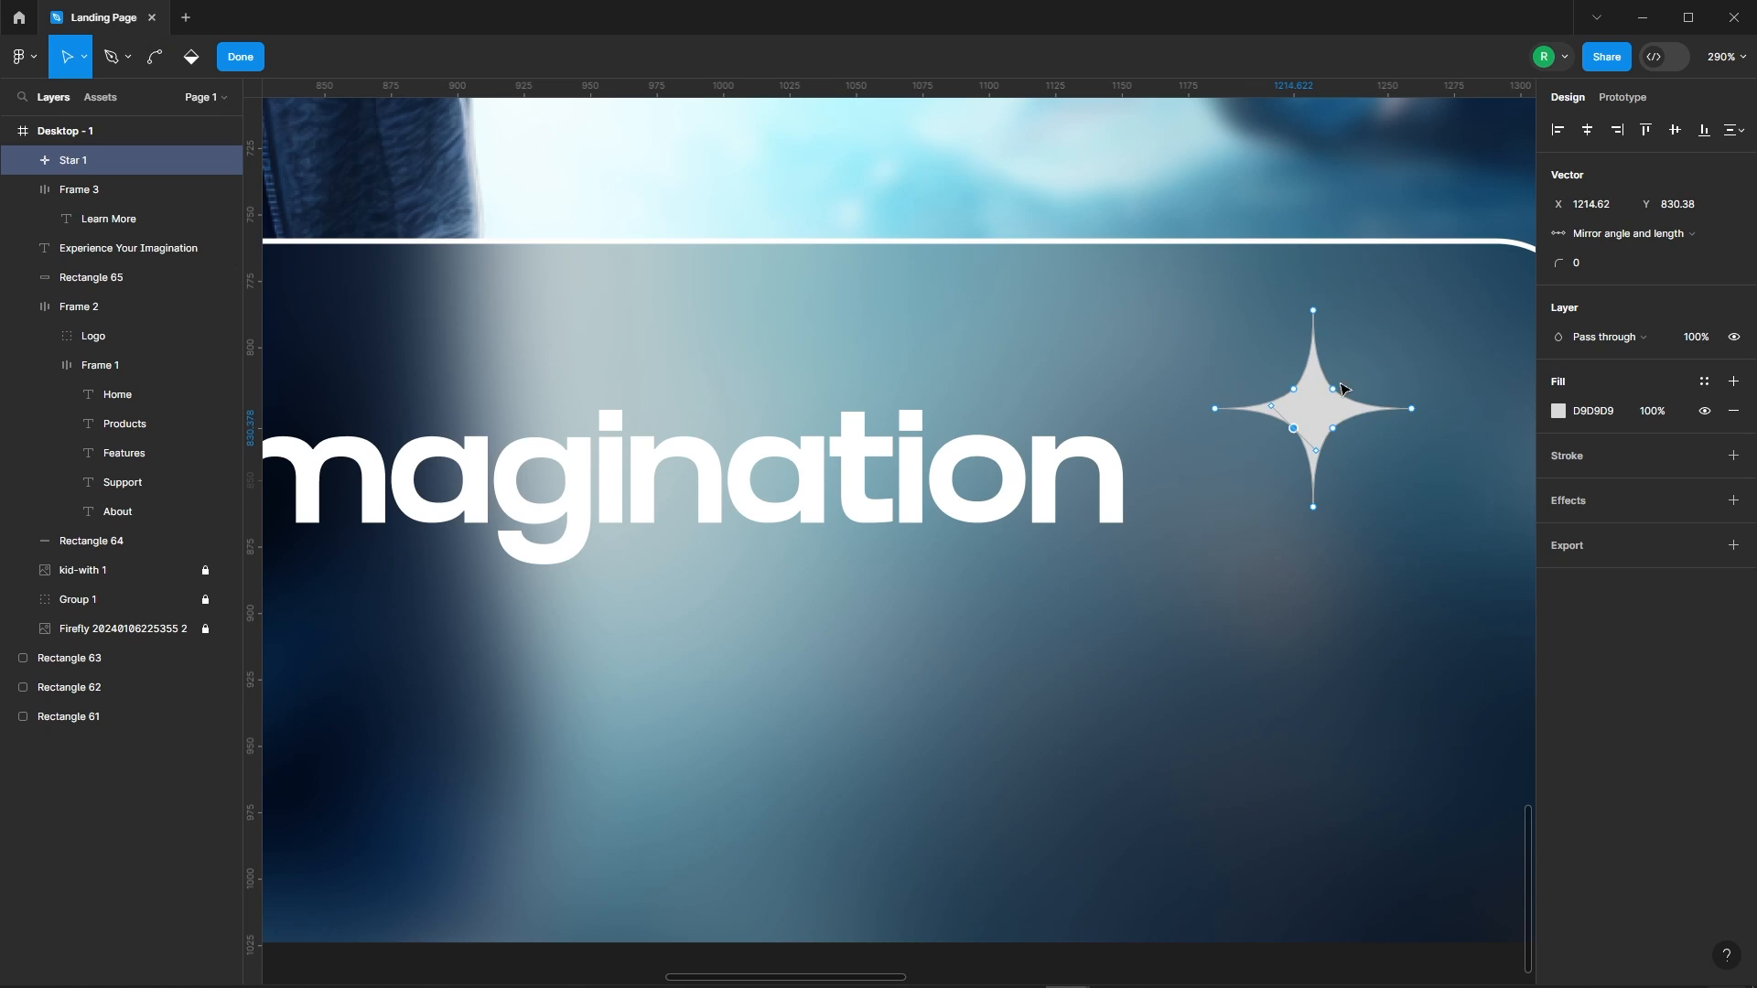
click(244, 60)
Fill the star with the blue 2BC3FB sampled from the Learn More button
click(1558, 499)
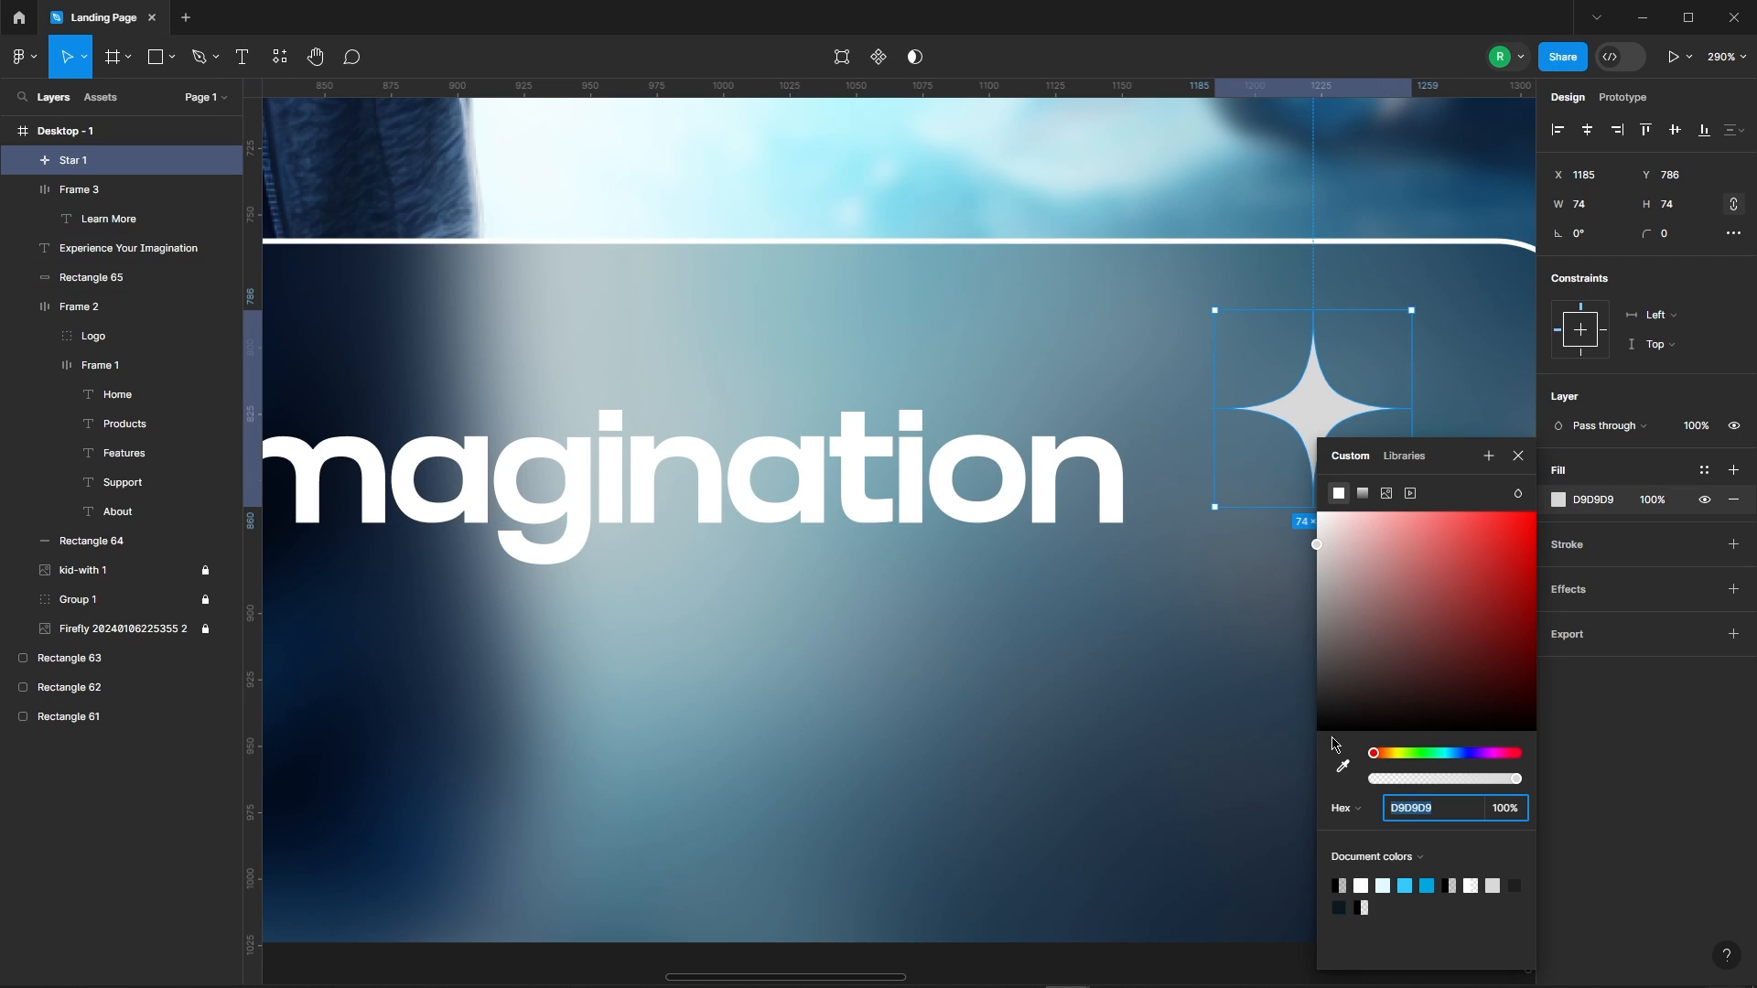
click(1342, 766)
scroll(1119, 416, down, 5)
click(778, 504)
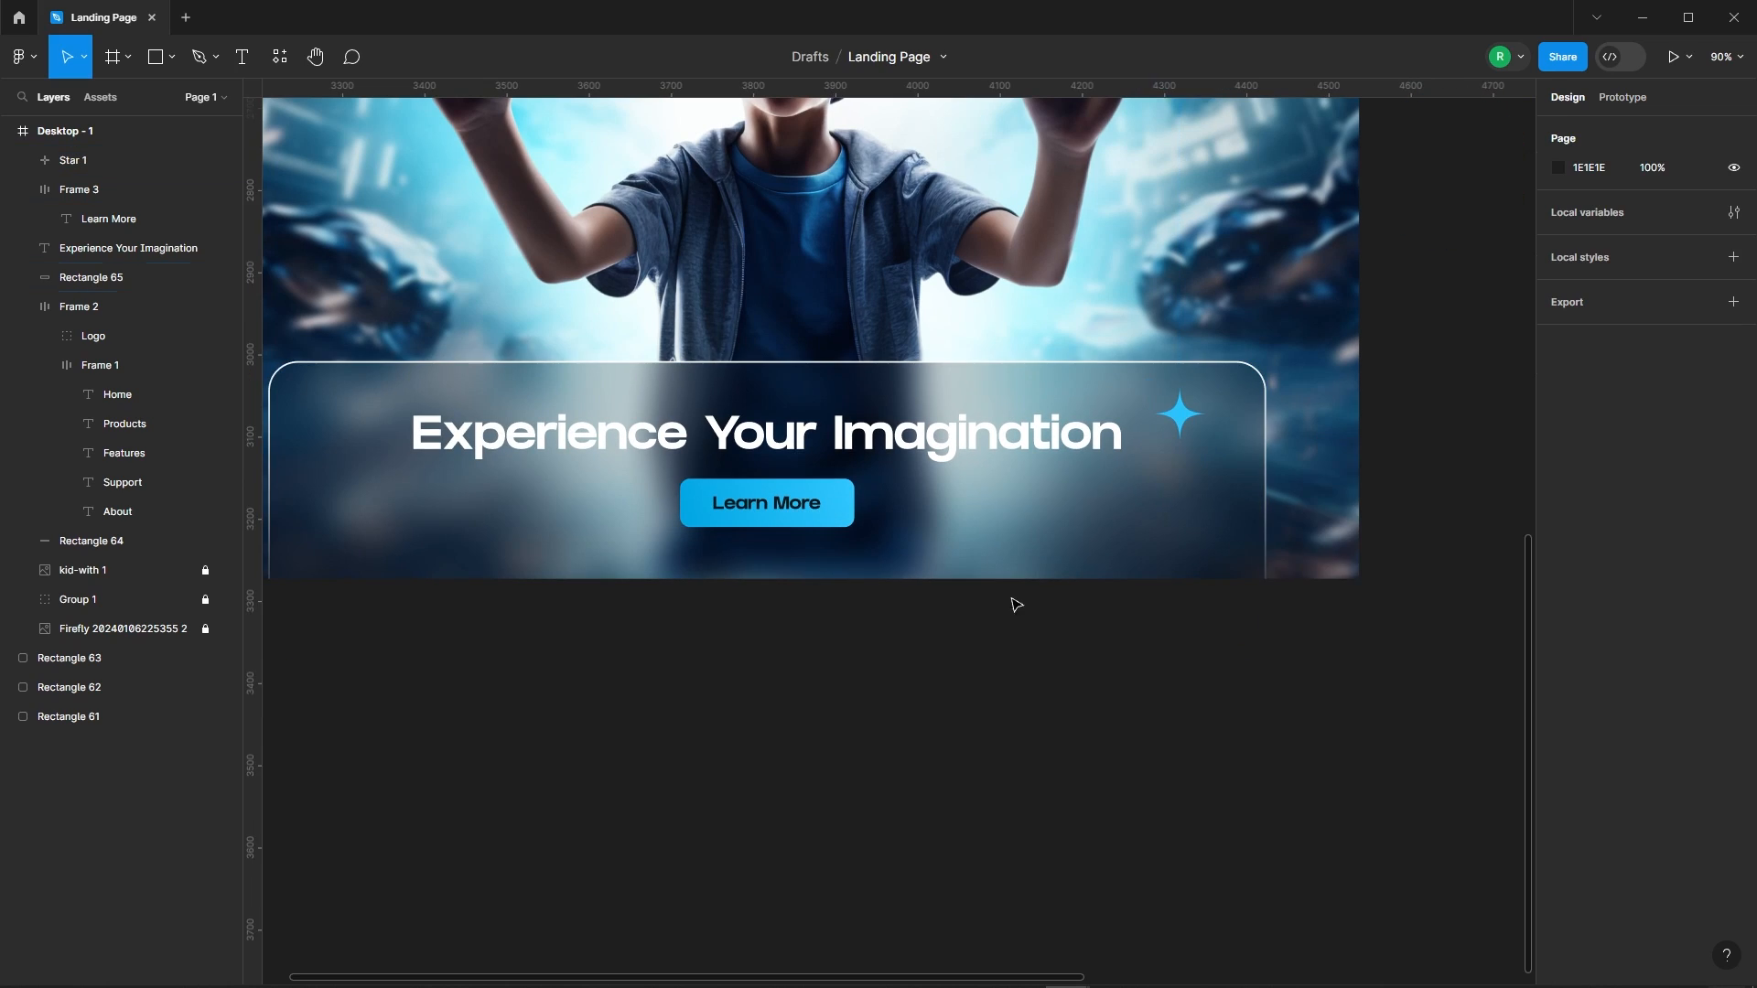
Place a 28 × 28 copy of the star at its lower right and group the two stars
scroll(1125, 366, up, 5)
drag(1212, 451, 1222, 484)
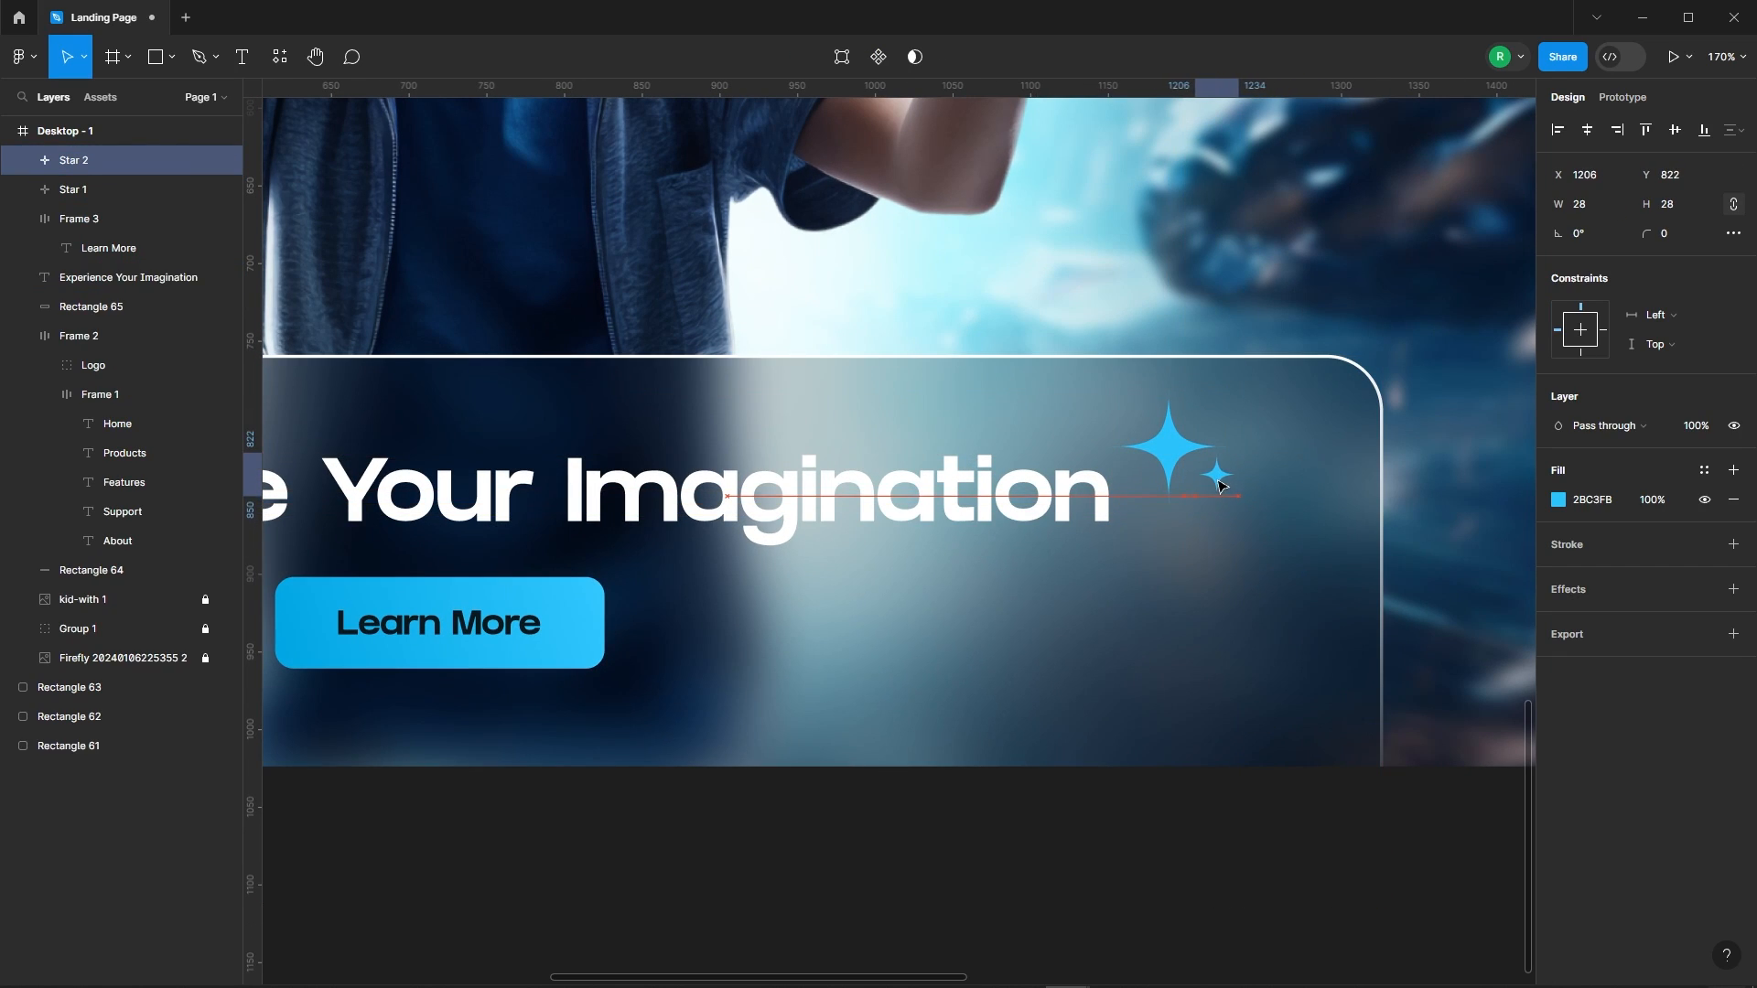
shift+click(1181, 464)
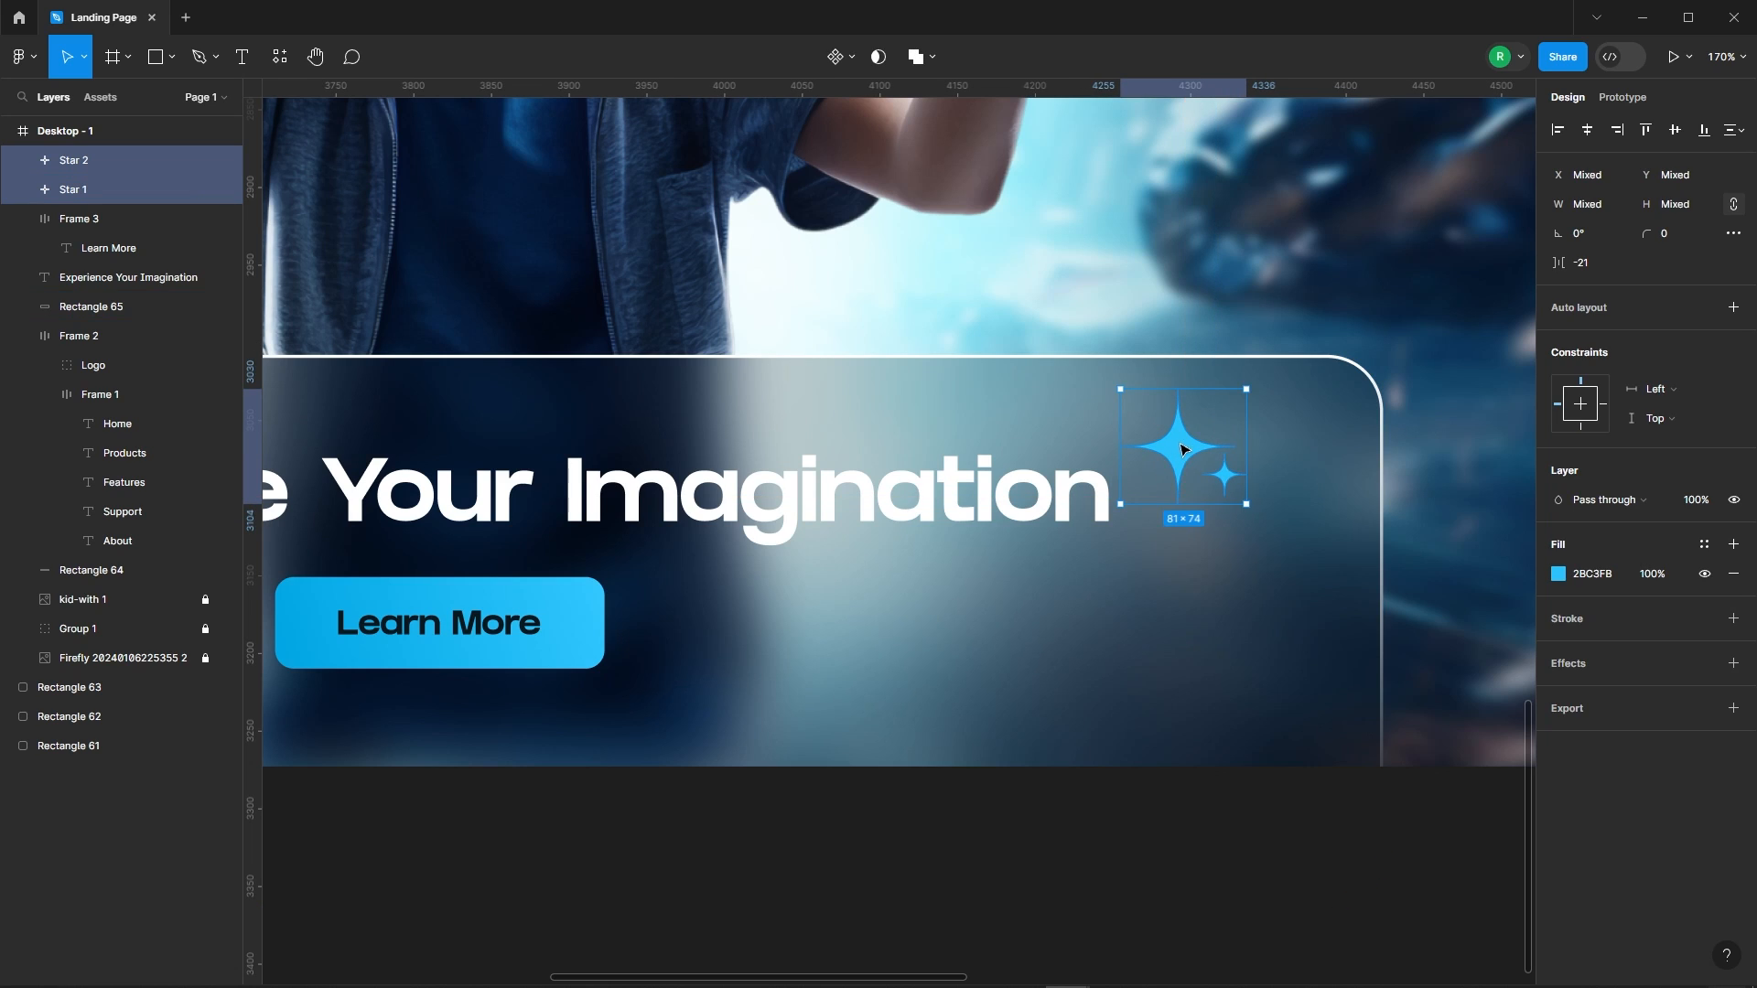
right_click(1176, 444)
click(1241, 643)
Centre the "Experience Your Imagination" heading horizontally on the page
scroll(1165, 457, down, 3)
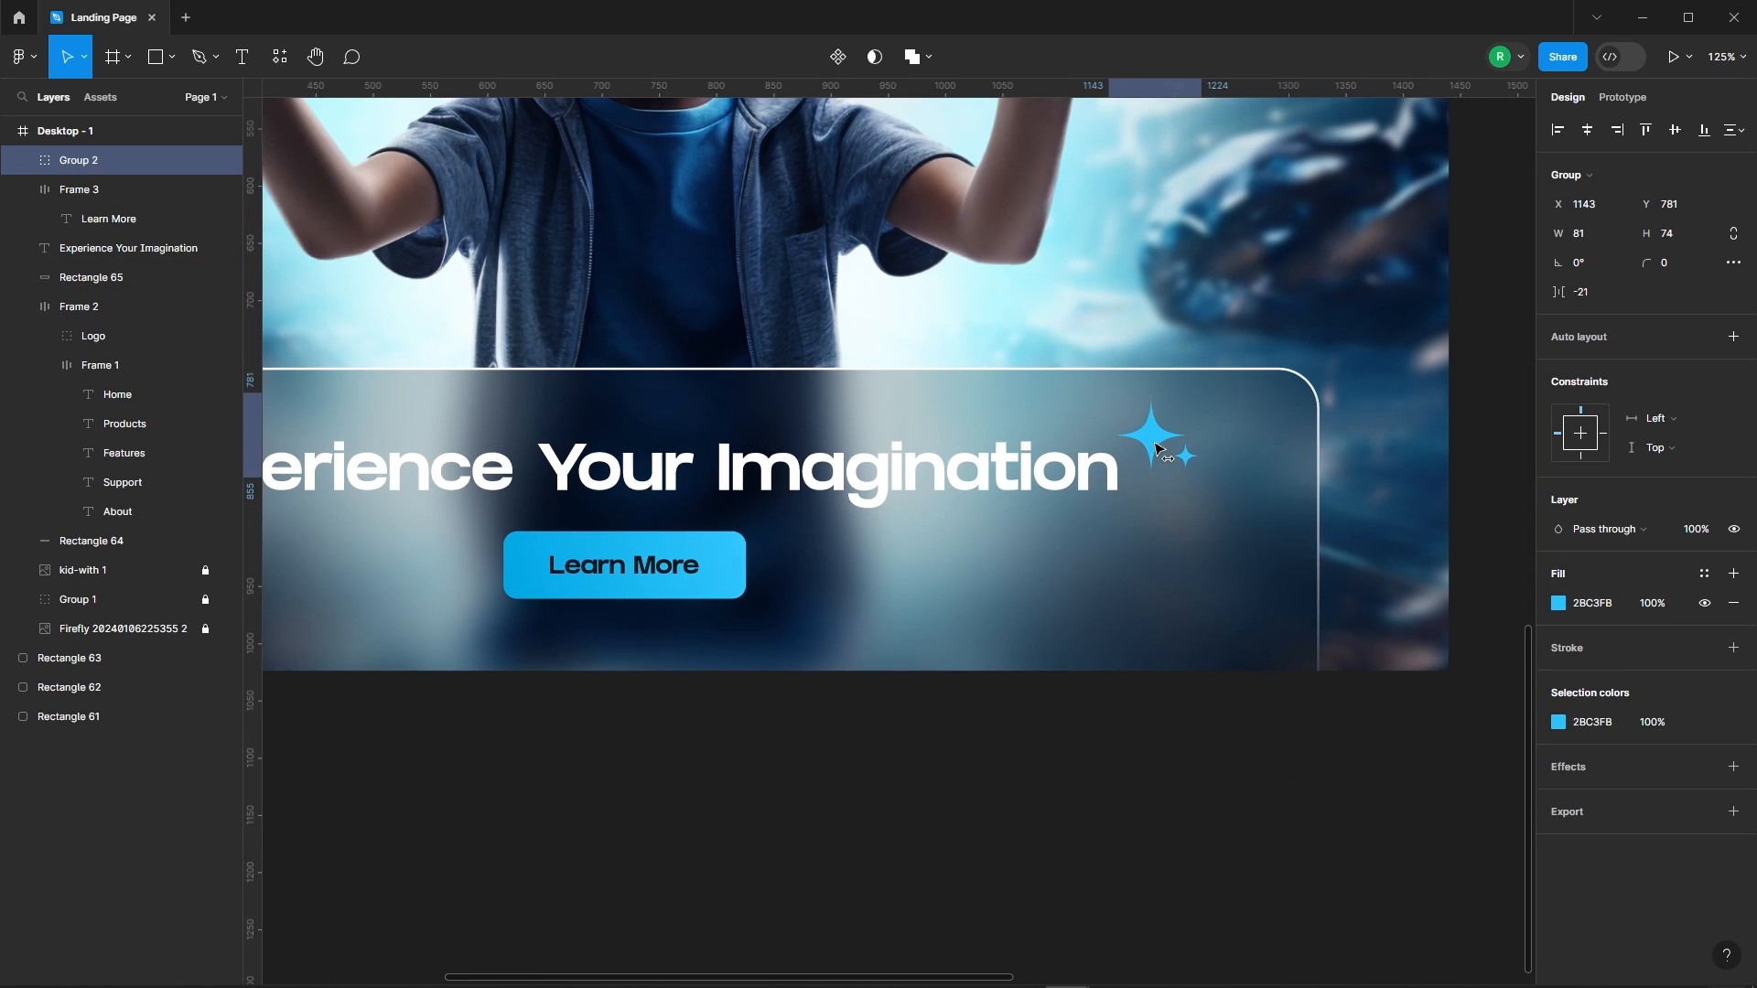
scroll(1170, 449, down, 3)
click(1117, 450)
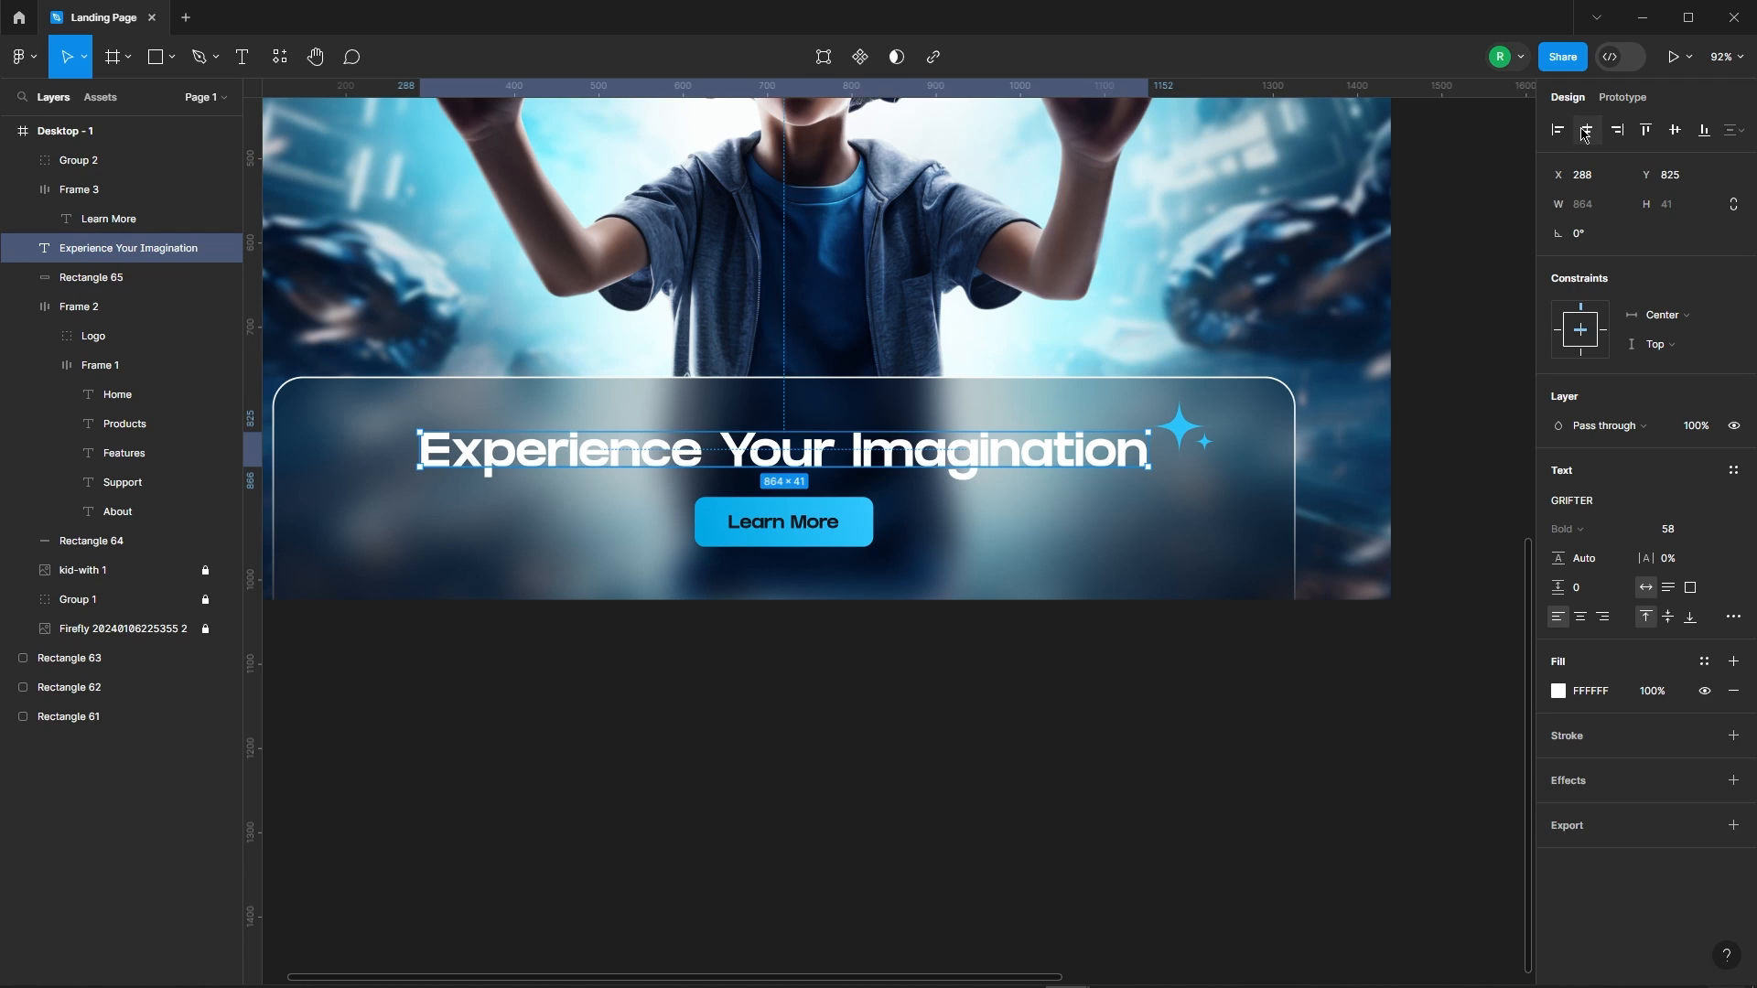
click(1223, 675)
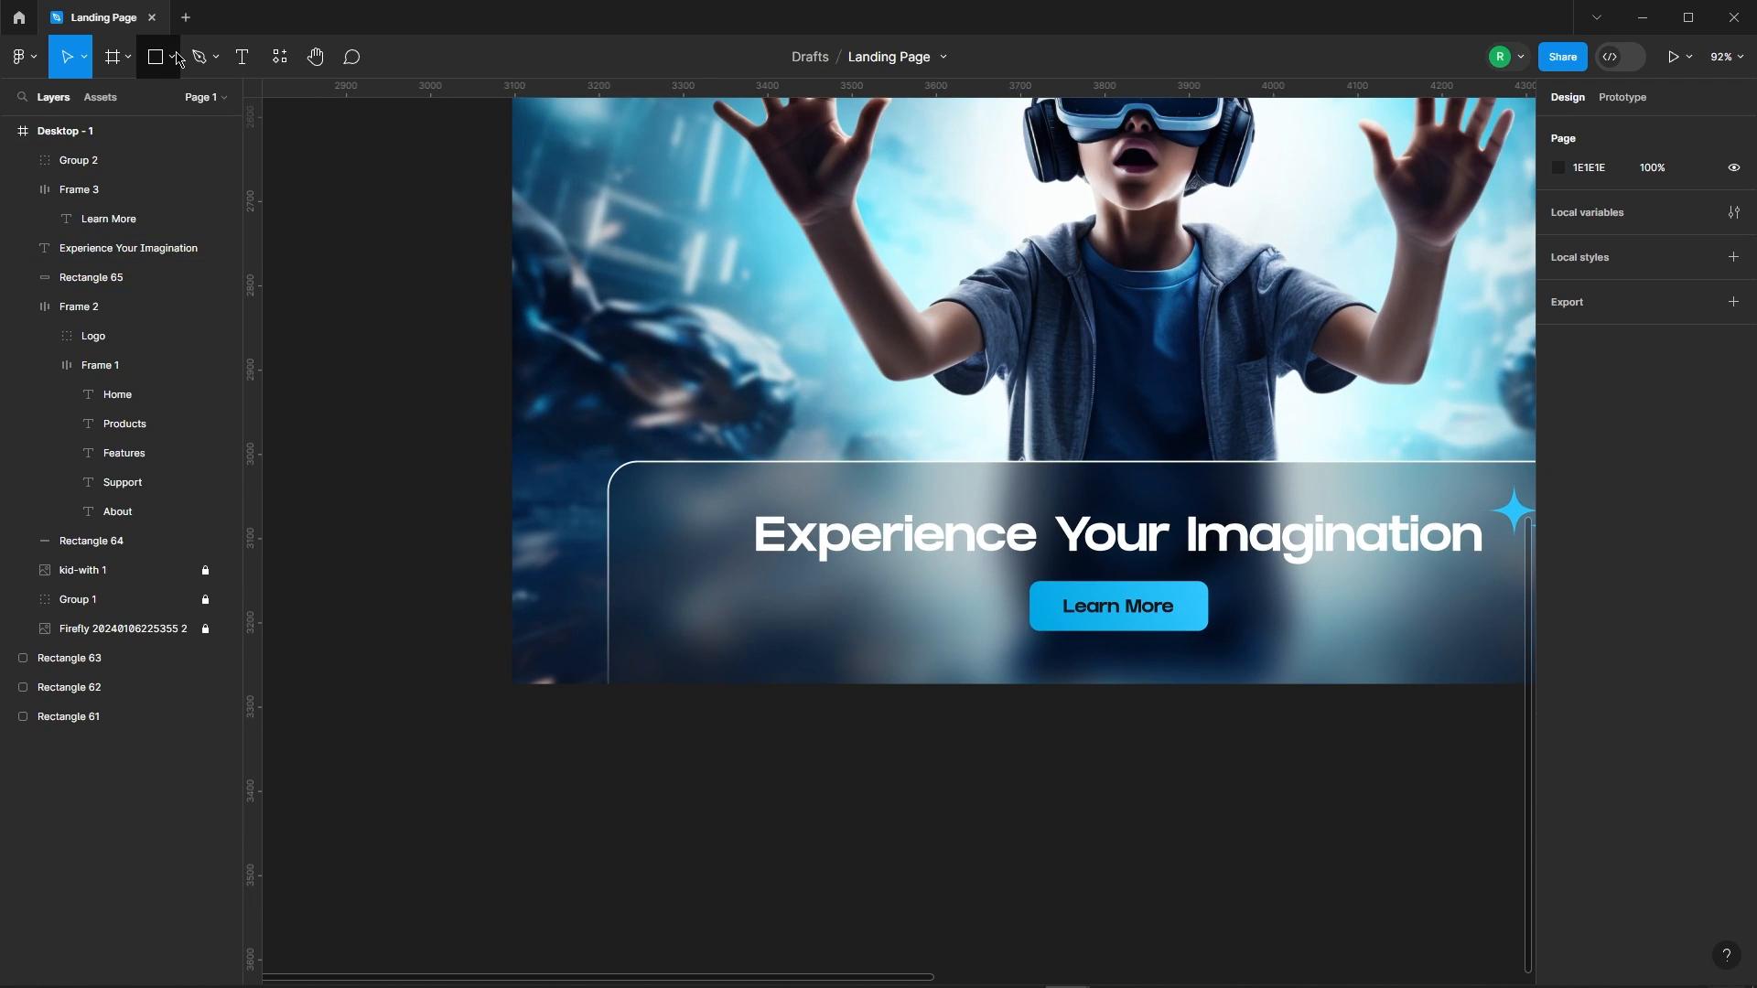
Draw a circle inside the glass panel's upper-left corner and set its size to 10 × 10
click(172, 57)
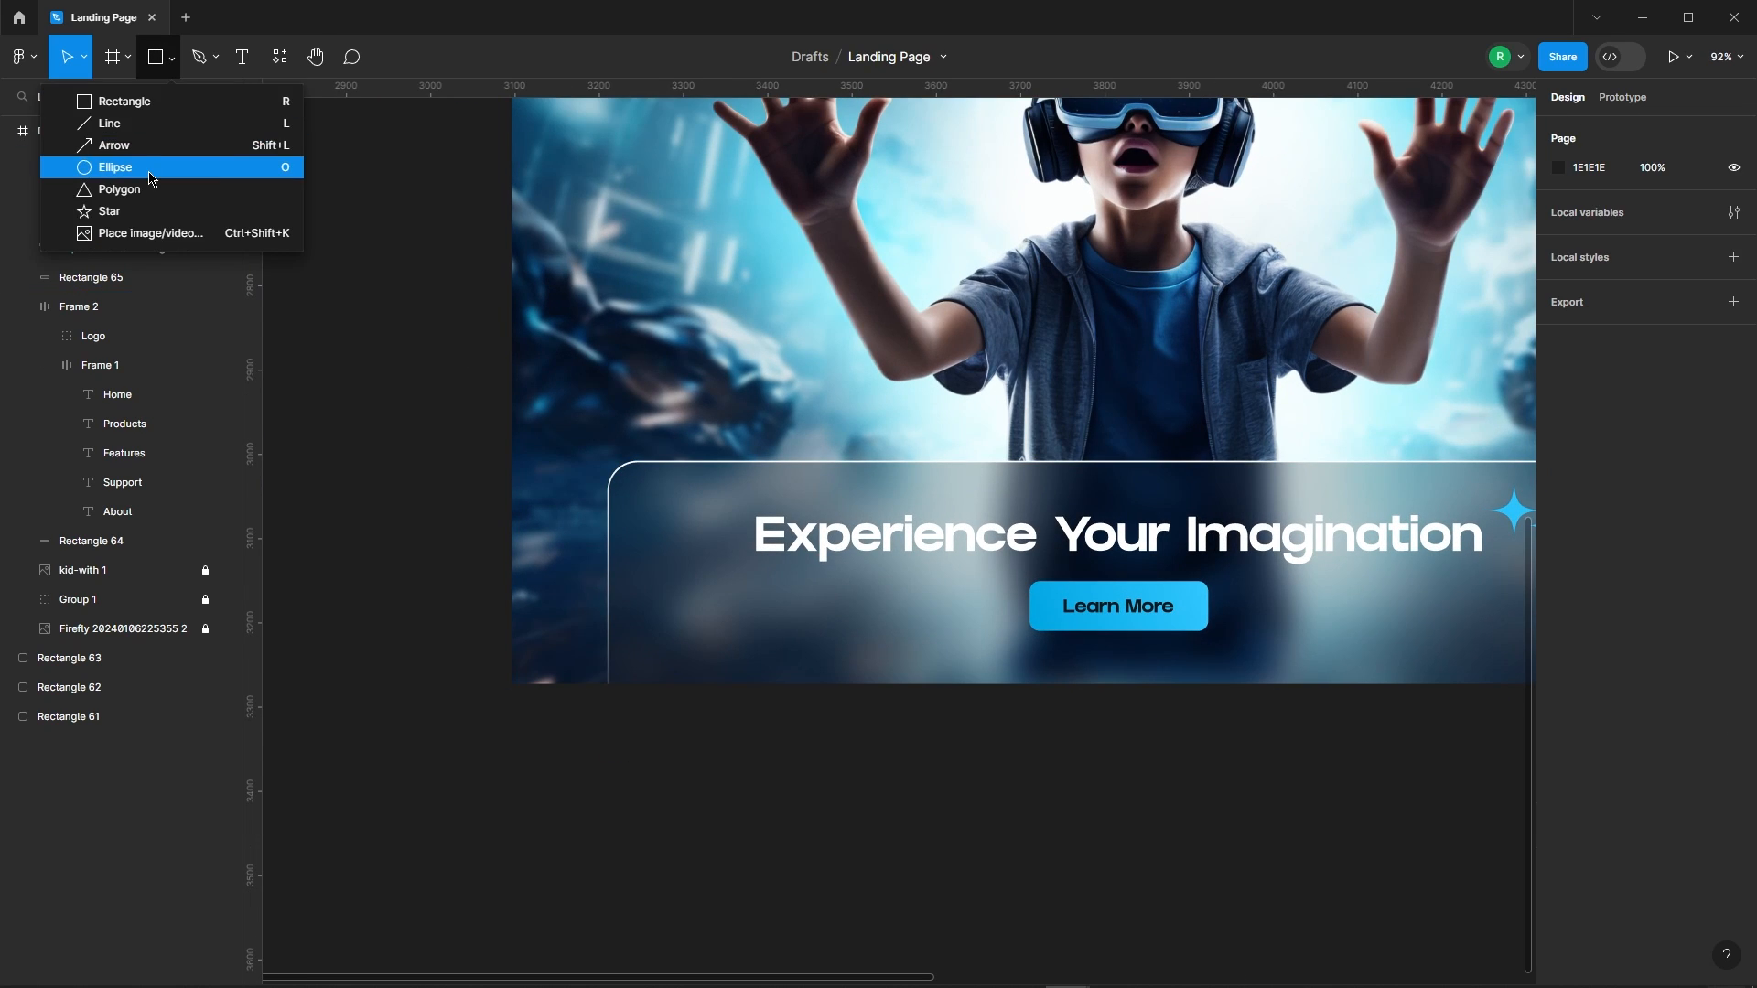
click(115, 167)
scroll(690, 558, up, 5)
drag(561, 368, 599, 403)
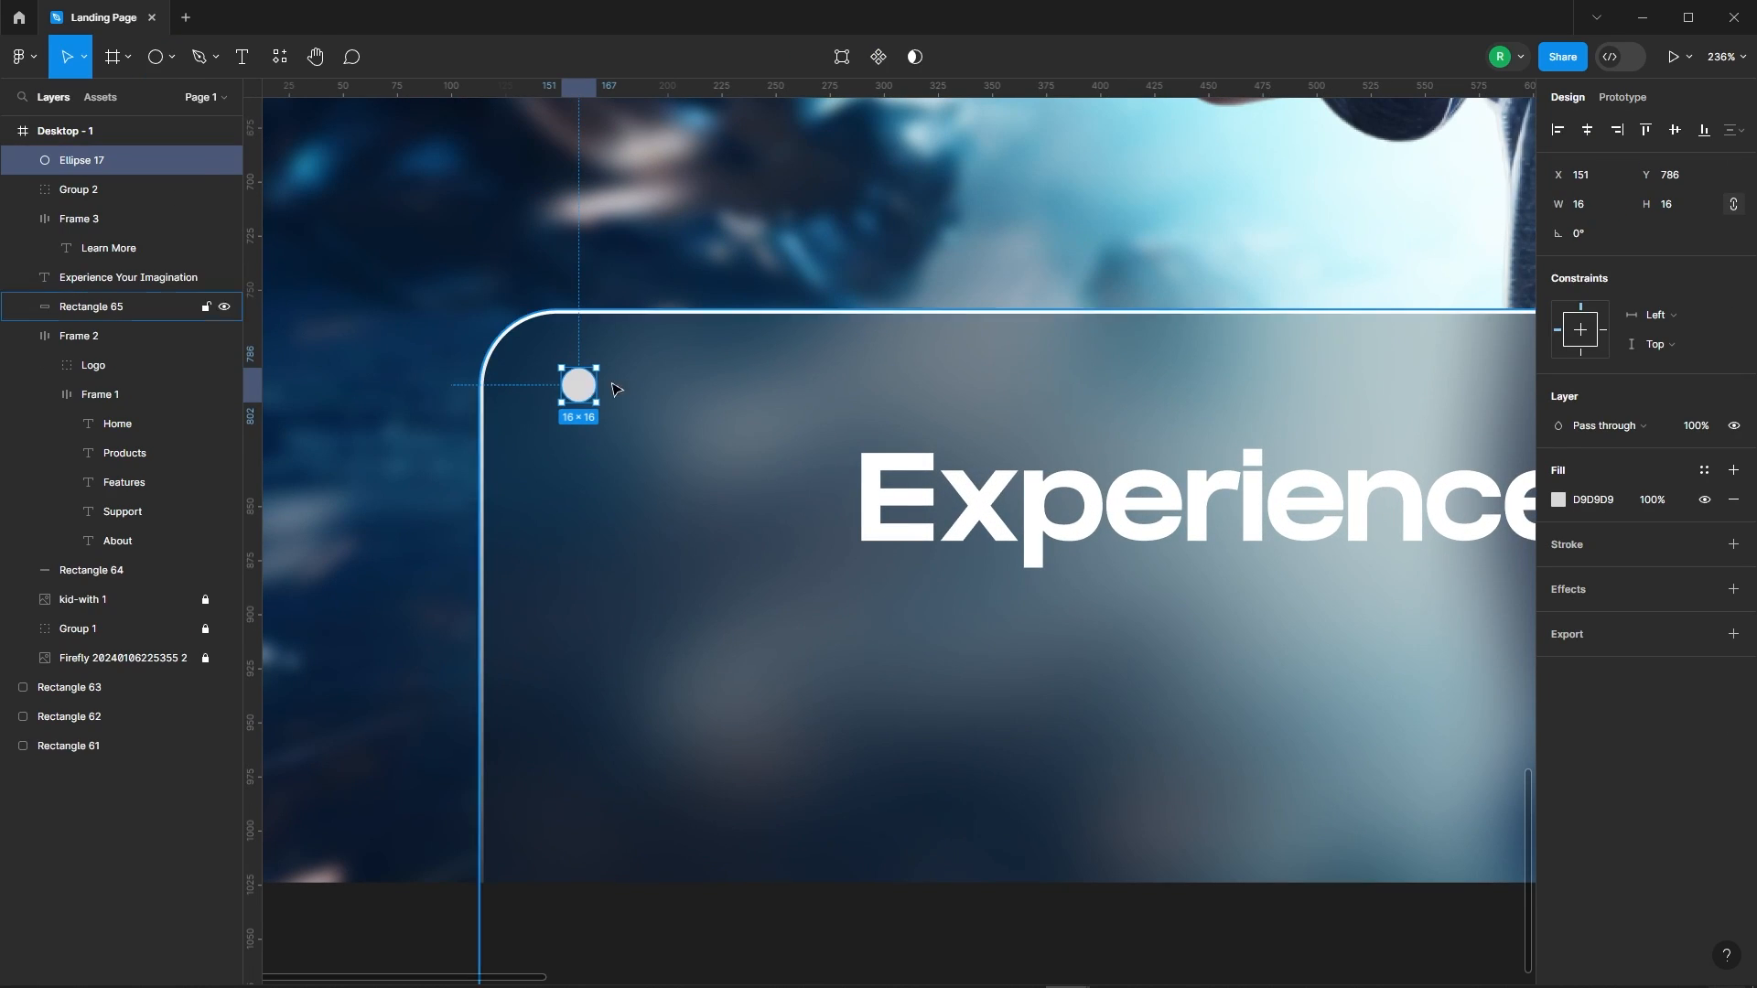
text(10)
key(Return)
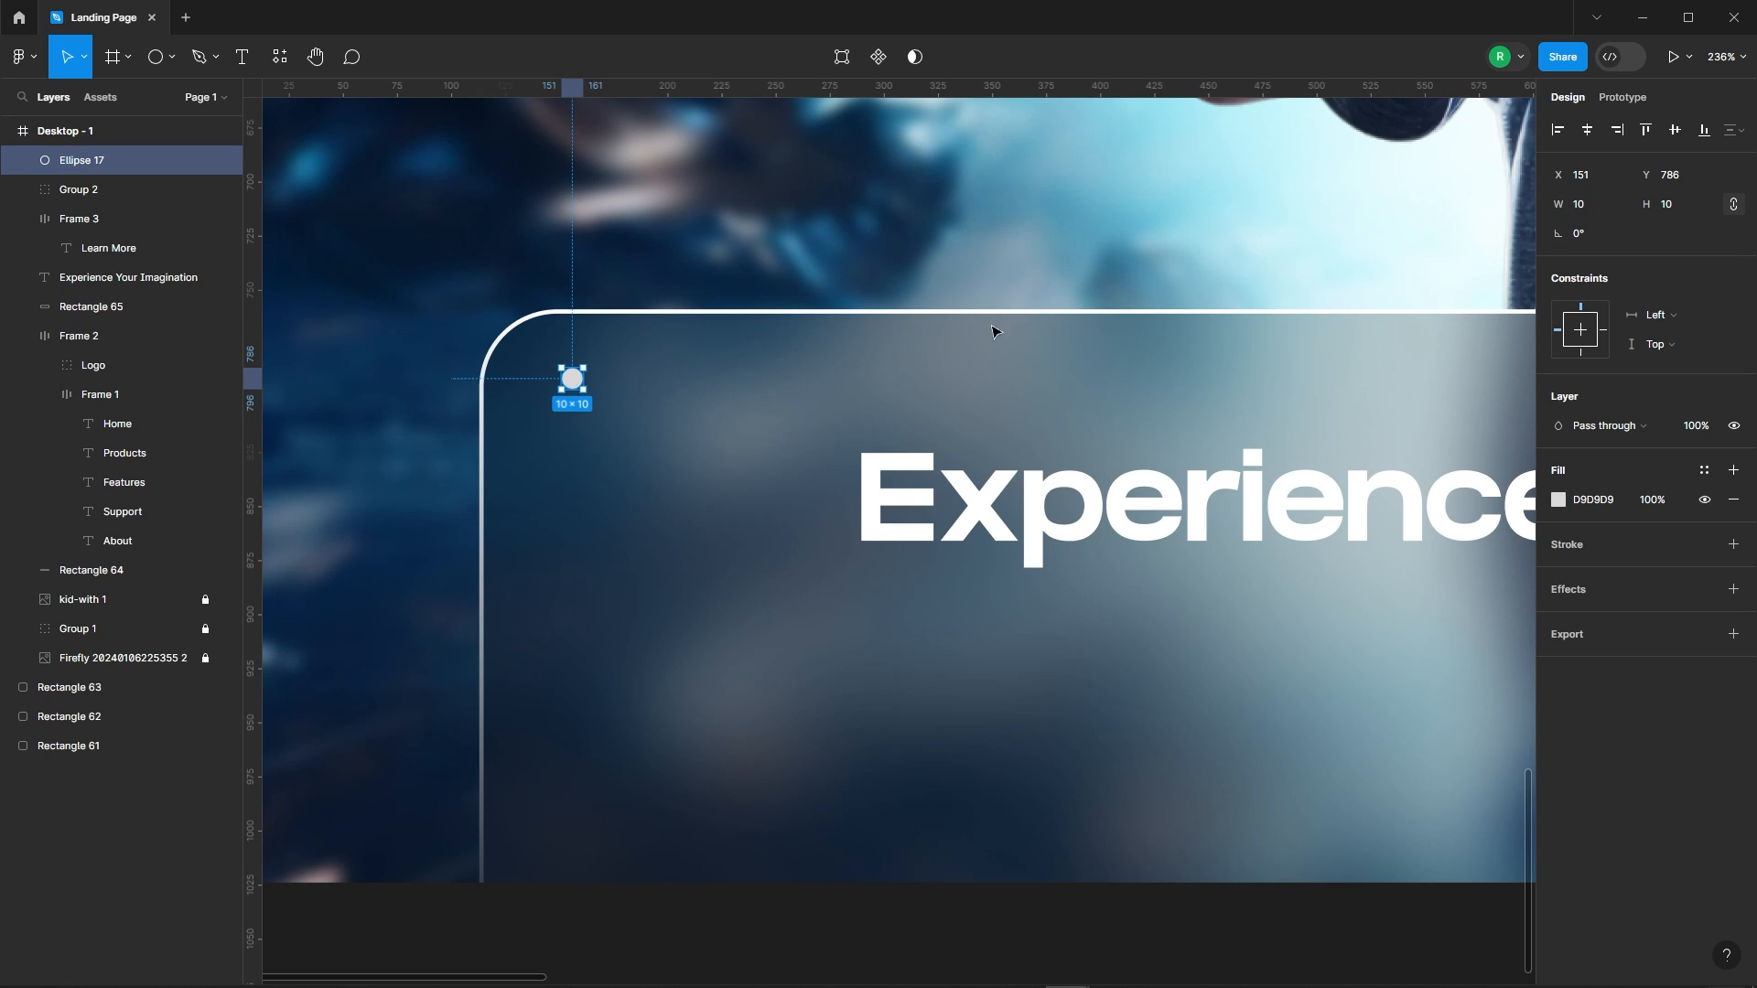
Place two copies of the small circle beside it and wrap all three in a horizontal auto layout
scroll(567, 379, up, 3)
drag(573, 391, 703, 377)
shift+click(624, 376)
shift+click(561, 377)
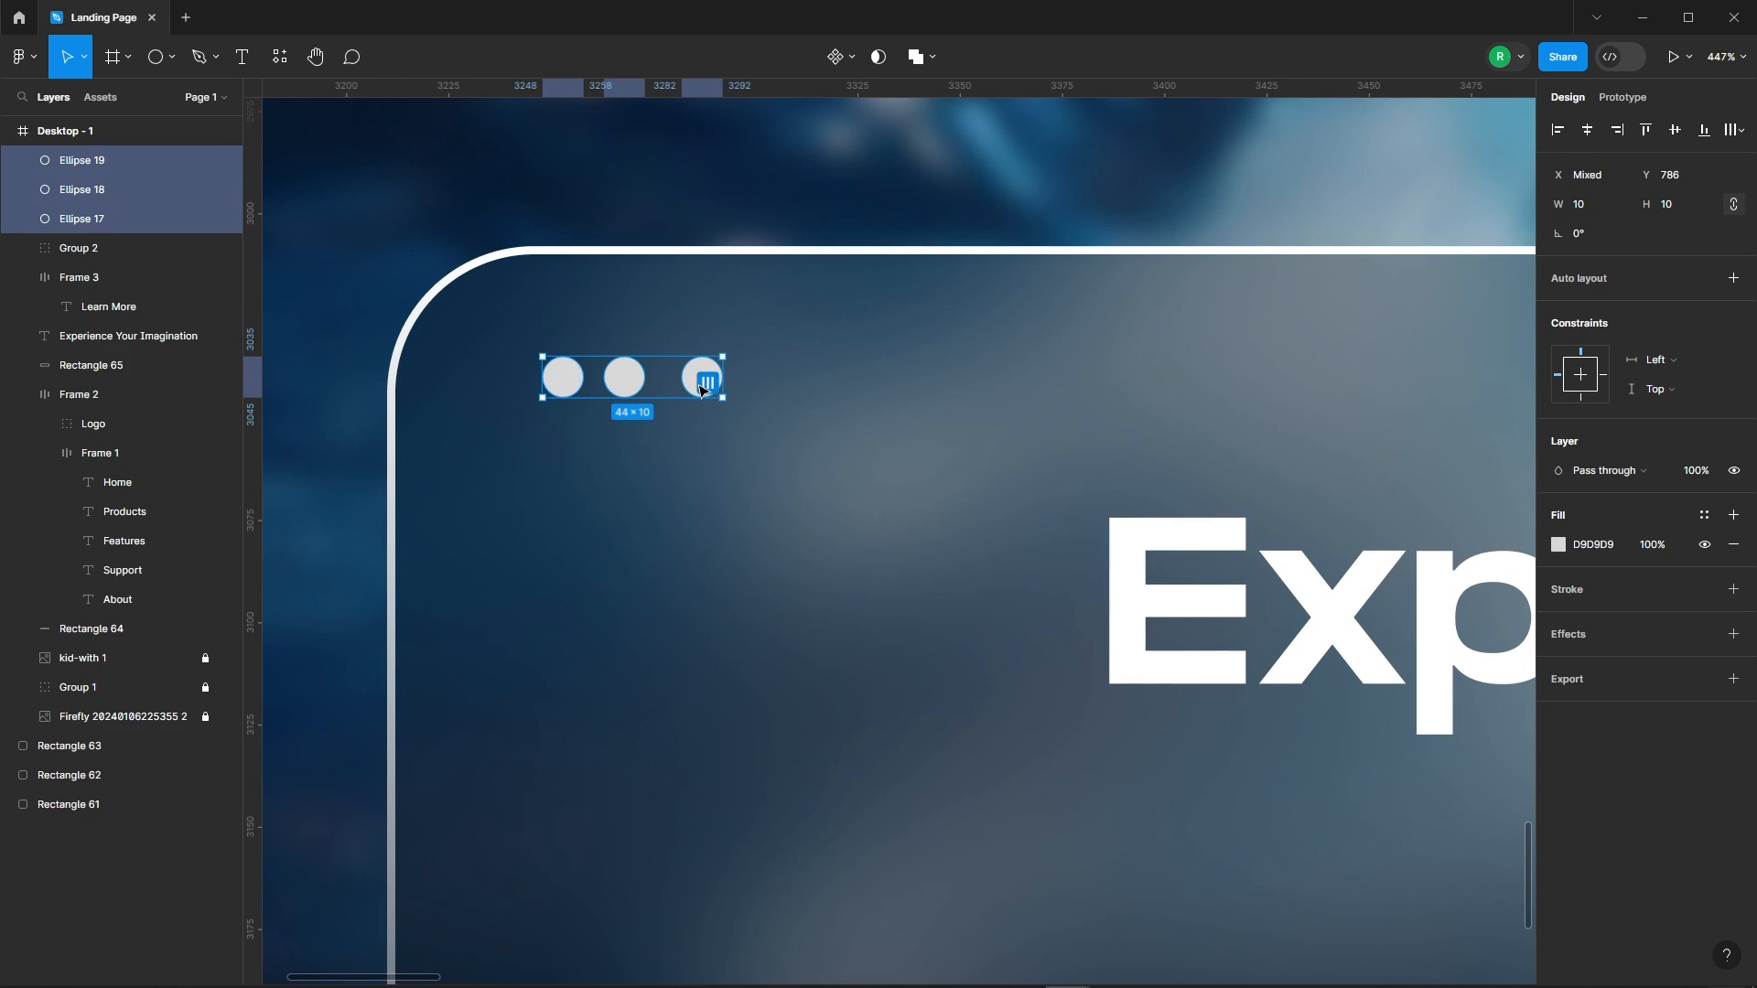
right_click(703, 384)
click(768, 703)
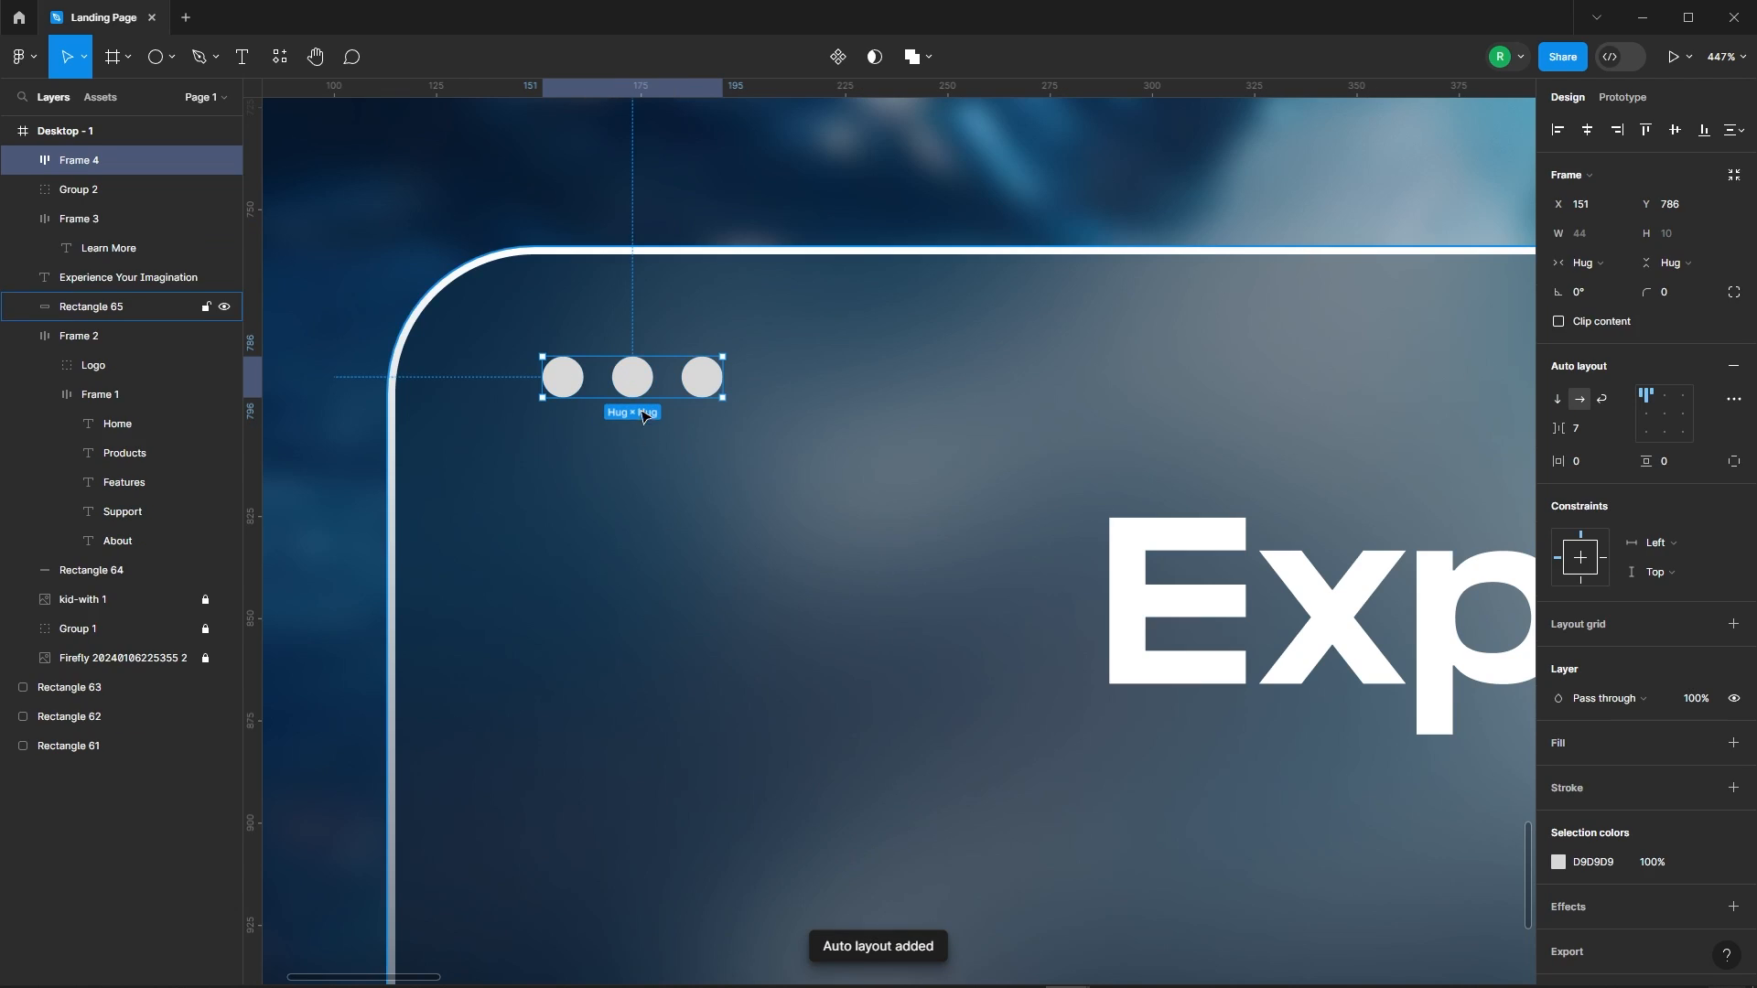
Recolour the three dots to white FFFFFF and set their layer opacity to 35%
click(1559, 862)
drag(1318, 546, 1315, 511)
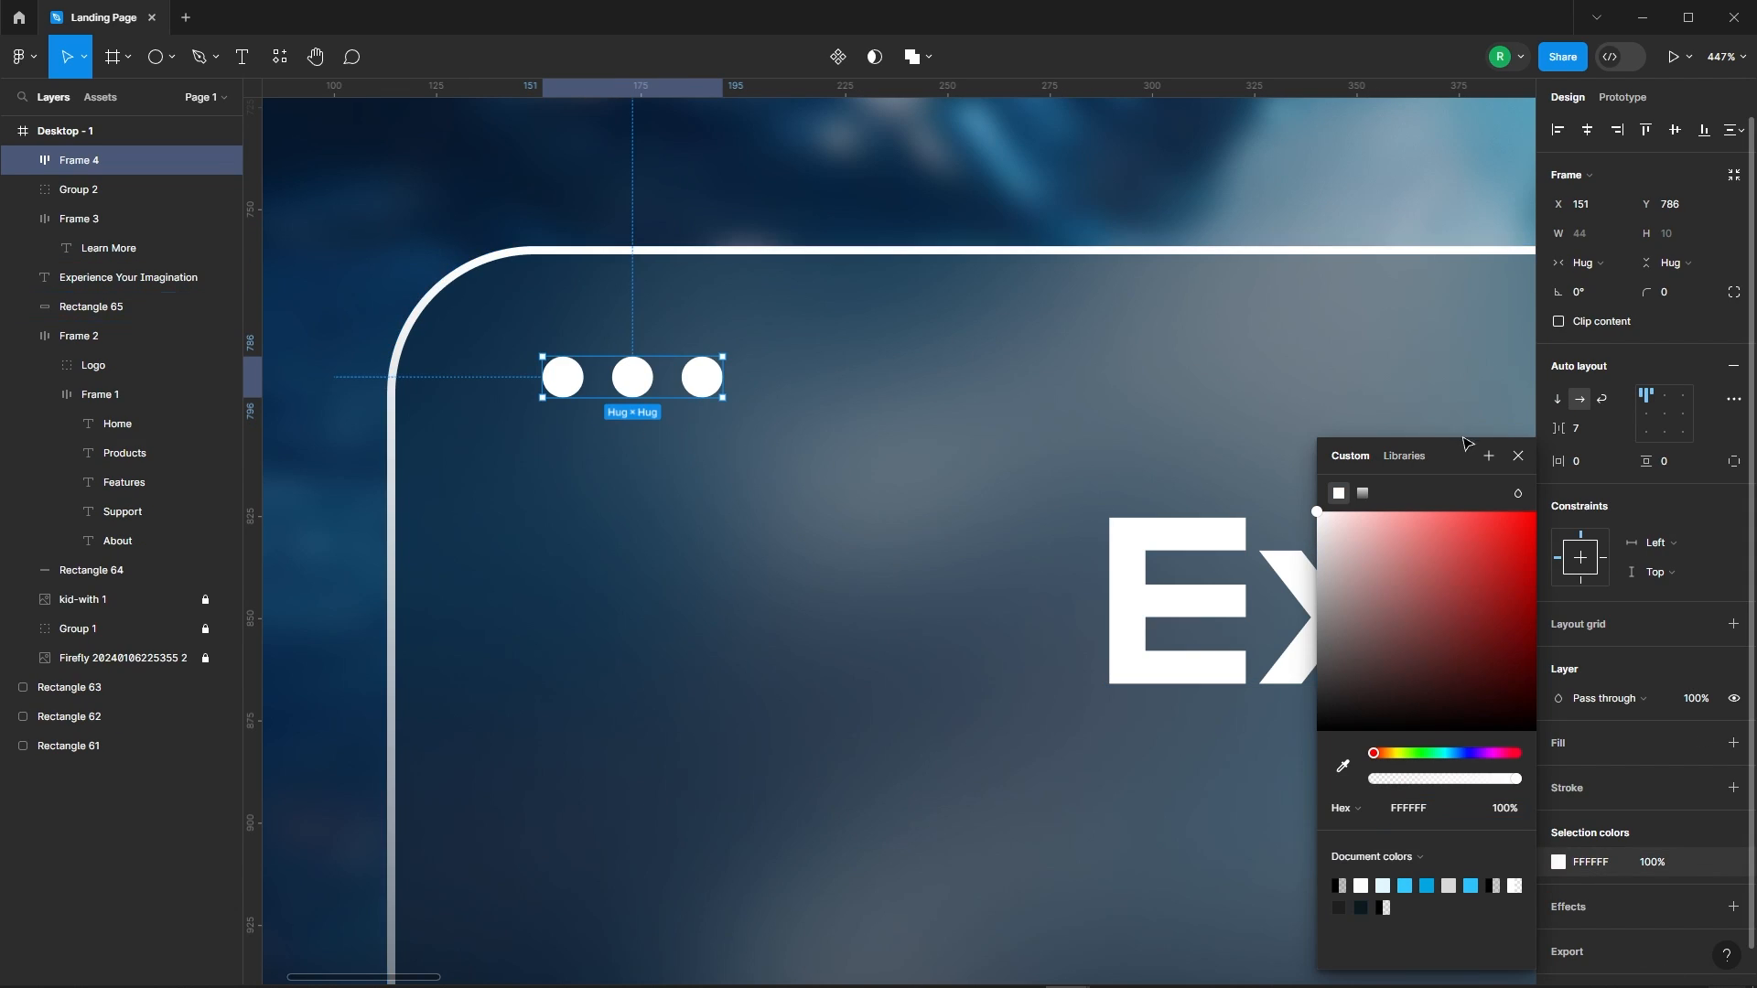
click(1519, 457)
text(35)
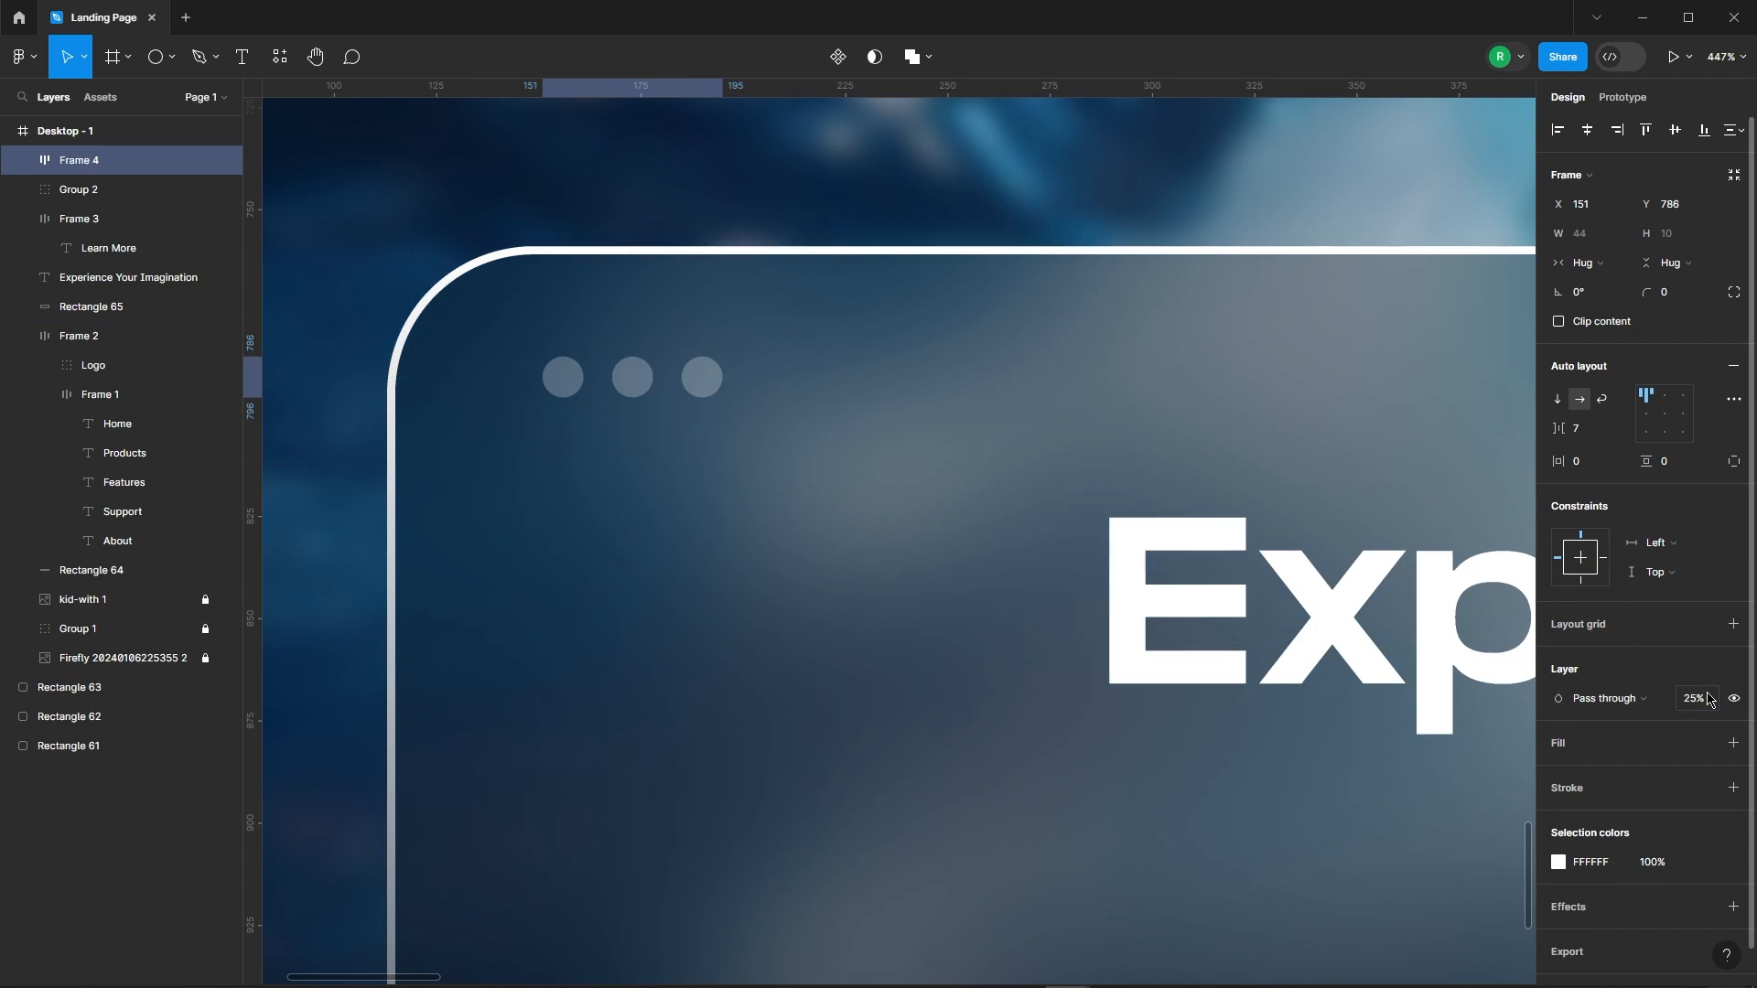
key(Return)
Nudge the row of dots slightly left and down to Y 790 in the panel's corner
scroll(664, 245, down, 3)
scroll(663, 246, down, 2)
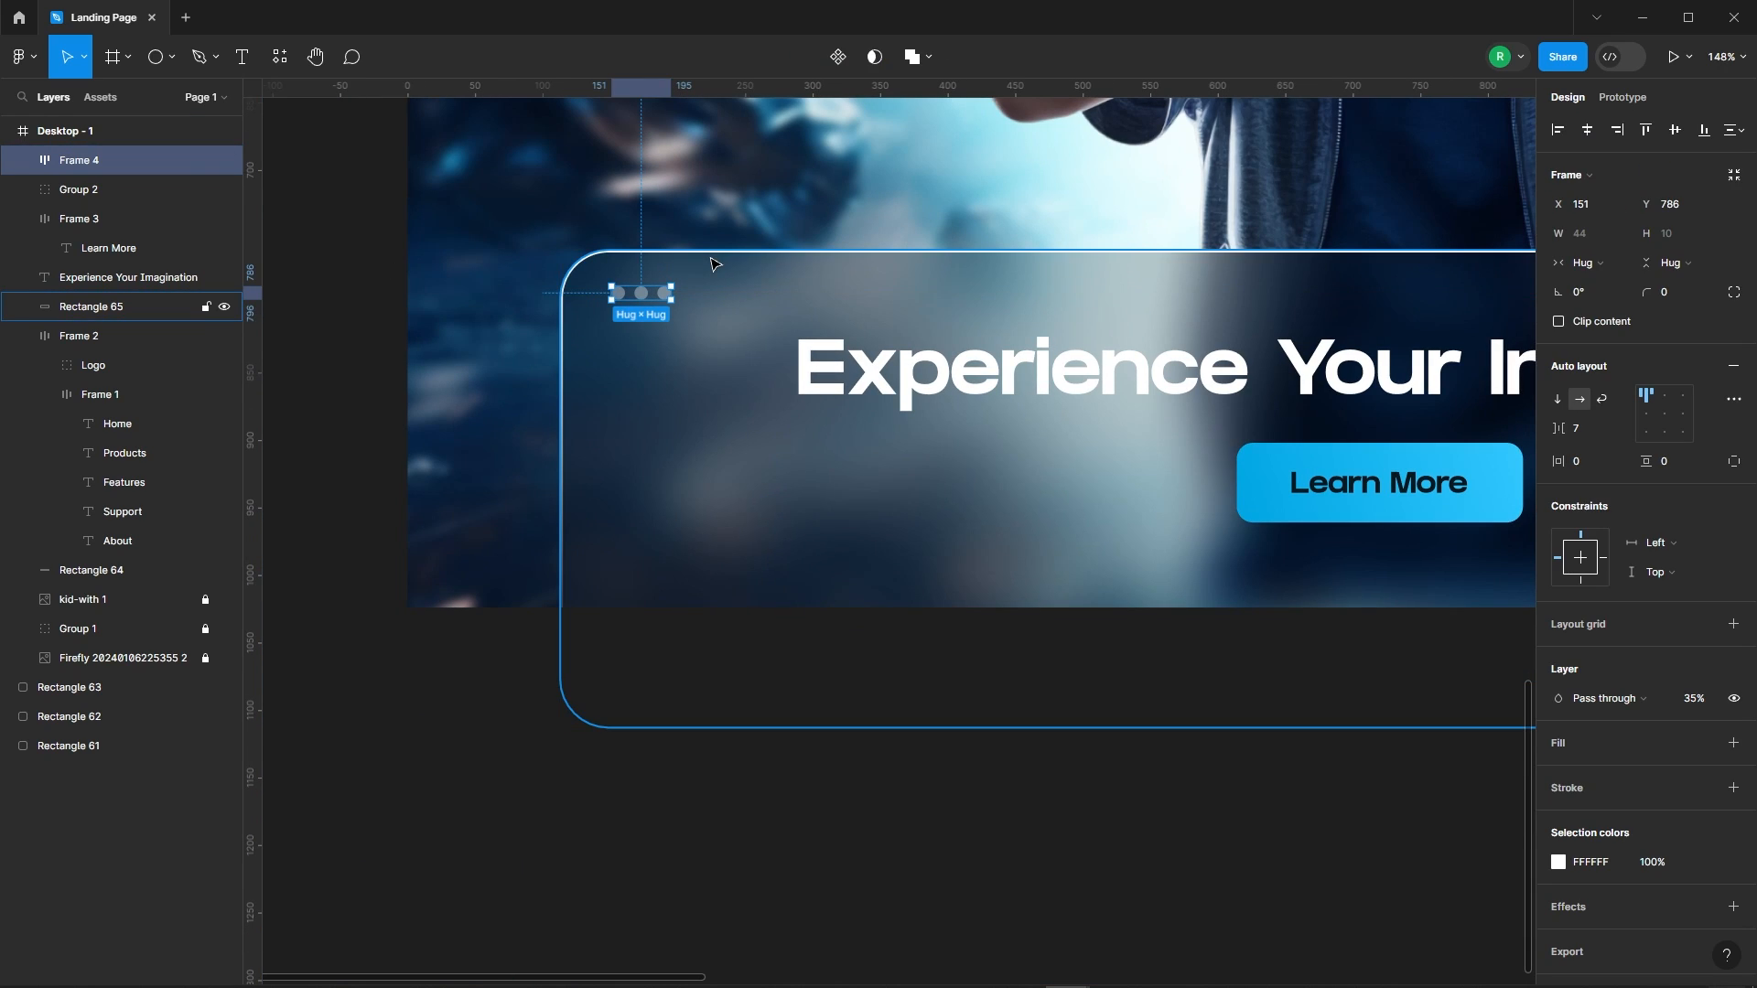
key(shift+Left)
key(Right)
key(Right)
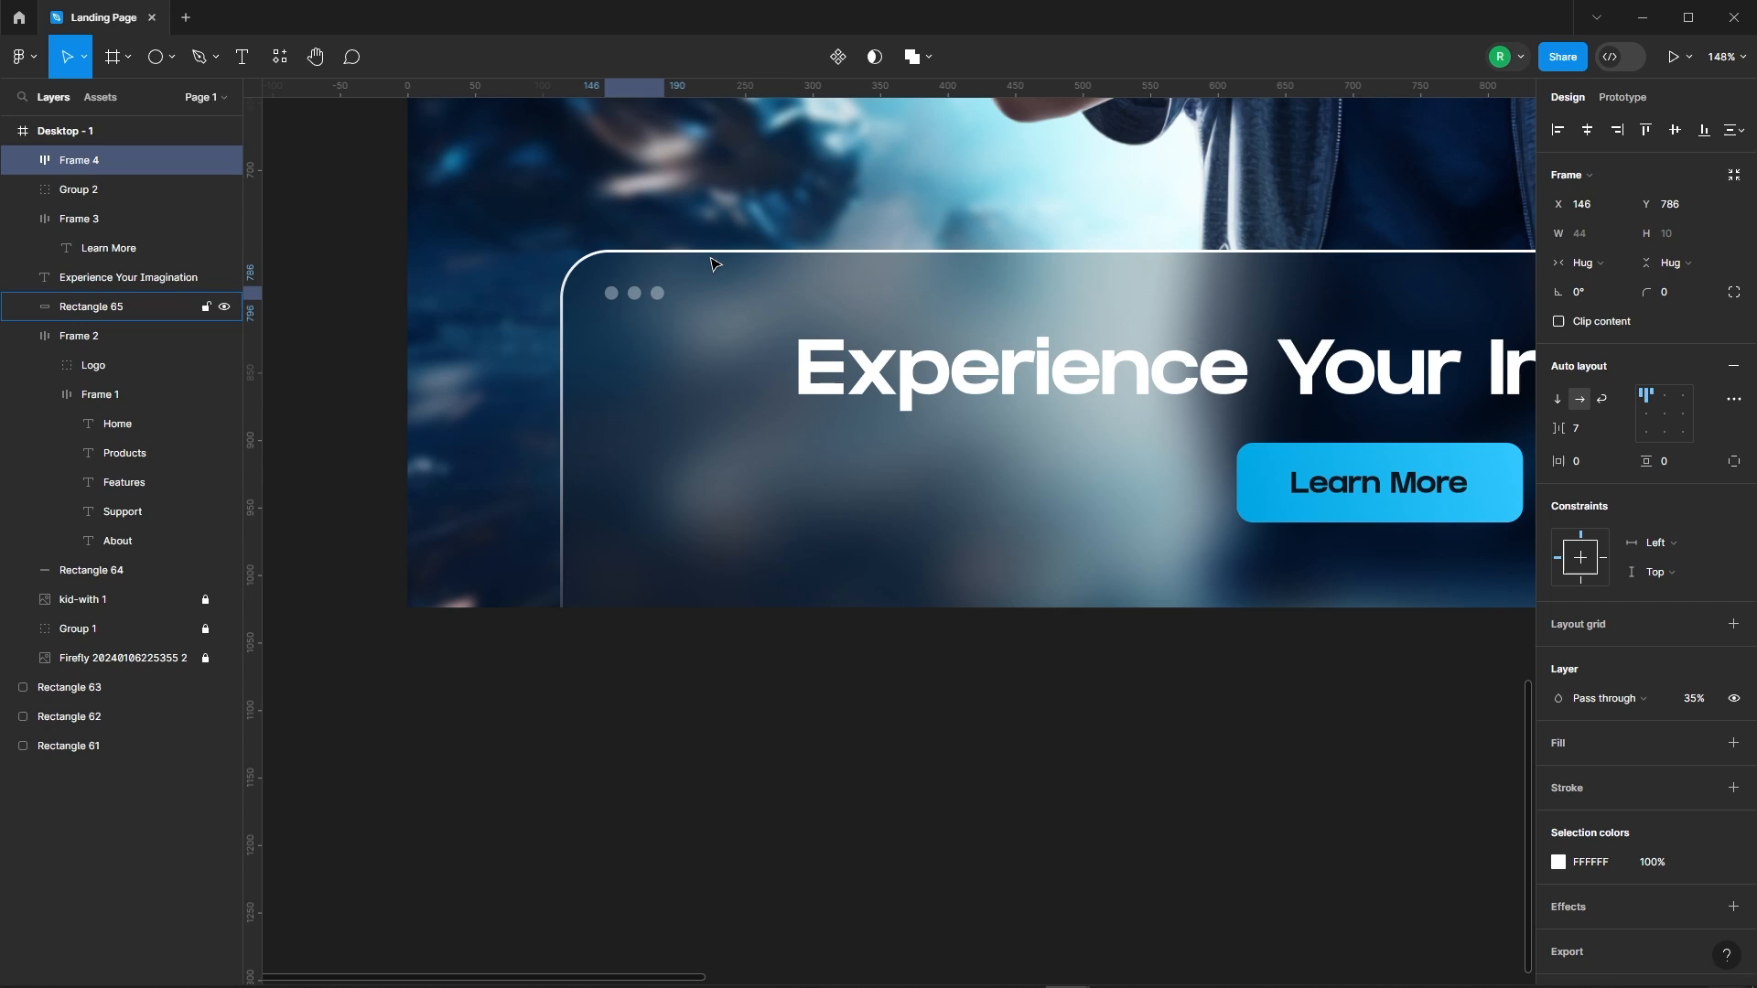
key(Down)
key(Down)
key(Down)
key(Down)
scroll(549, 245, down, 2)
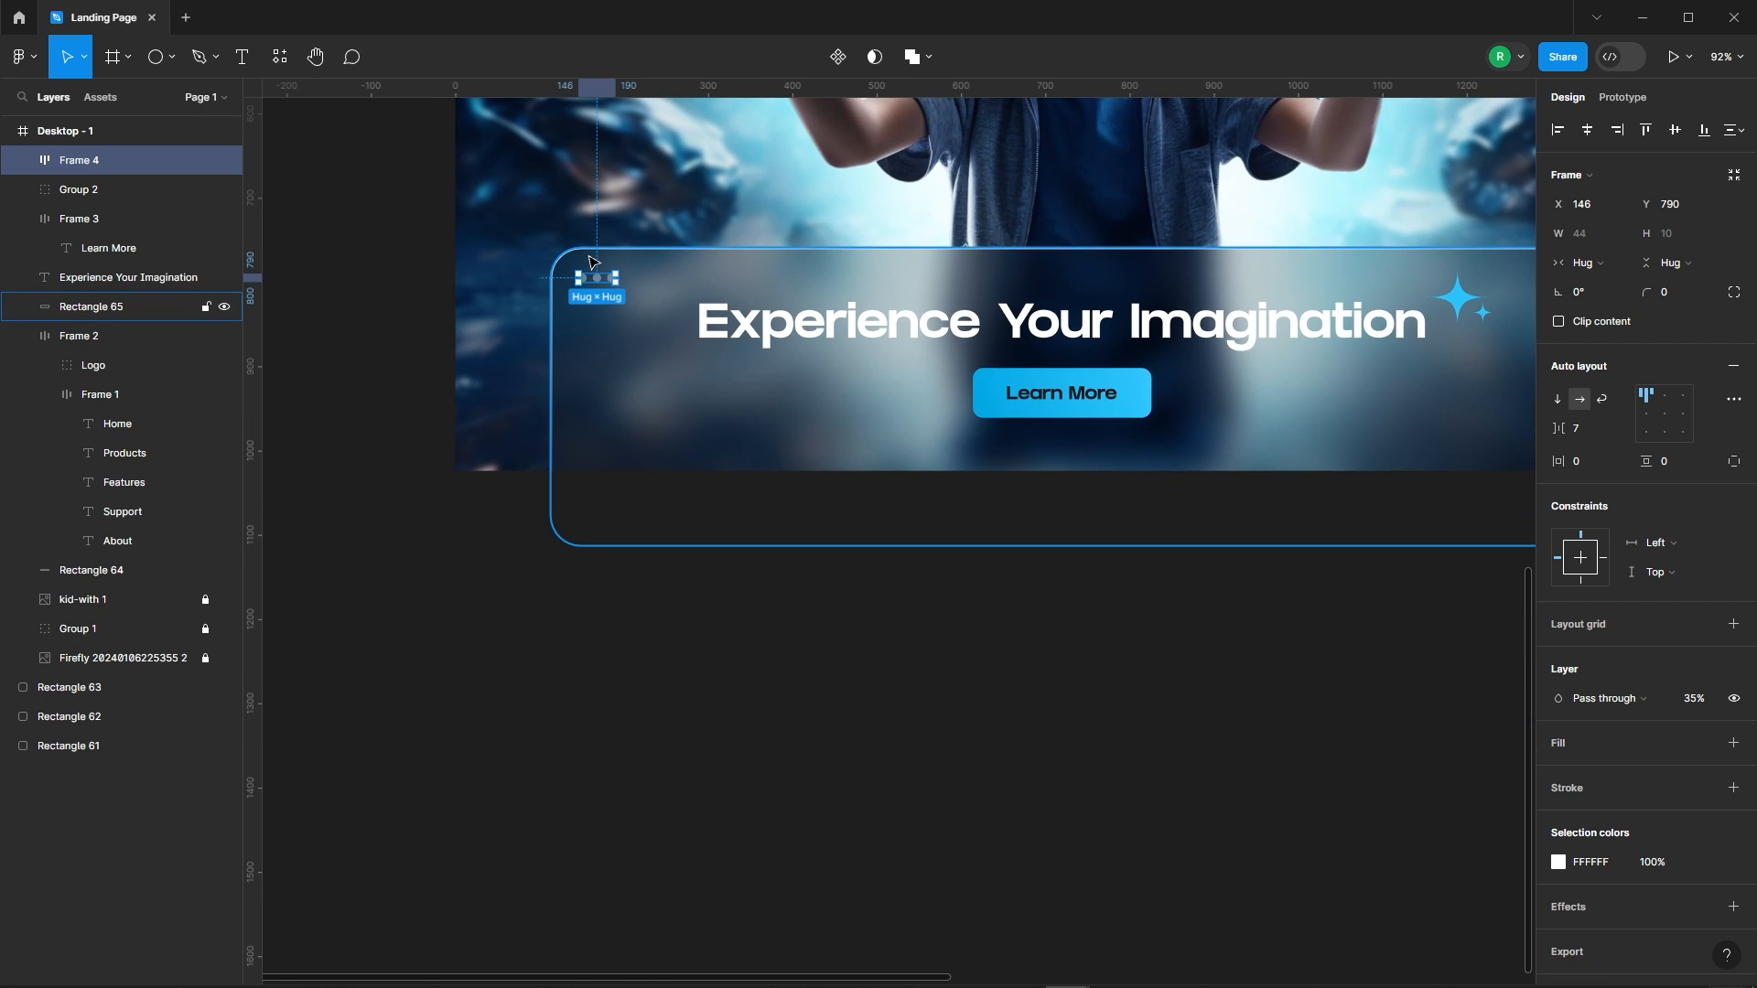
key(Right)
key(Right)
key(Right)
click(906, 674)
Group the glass panel rectangle with the row of three dots
scroll(906, 674, down, 5)
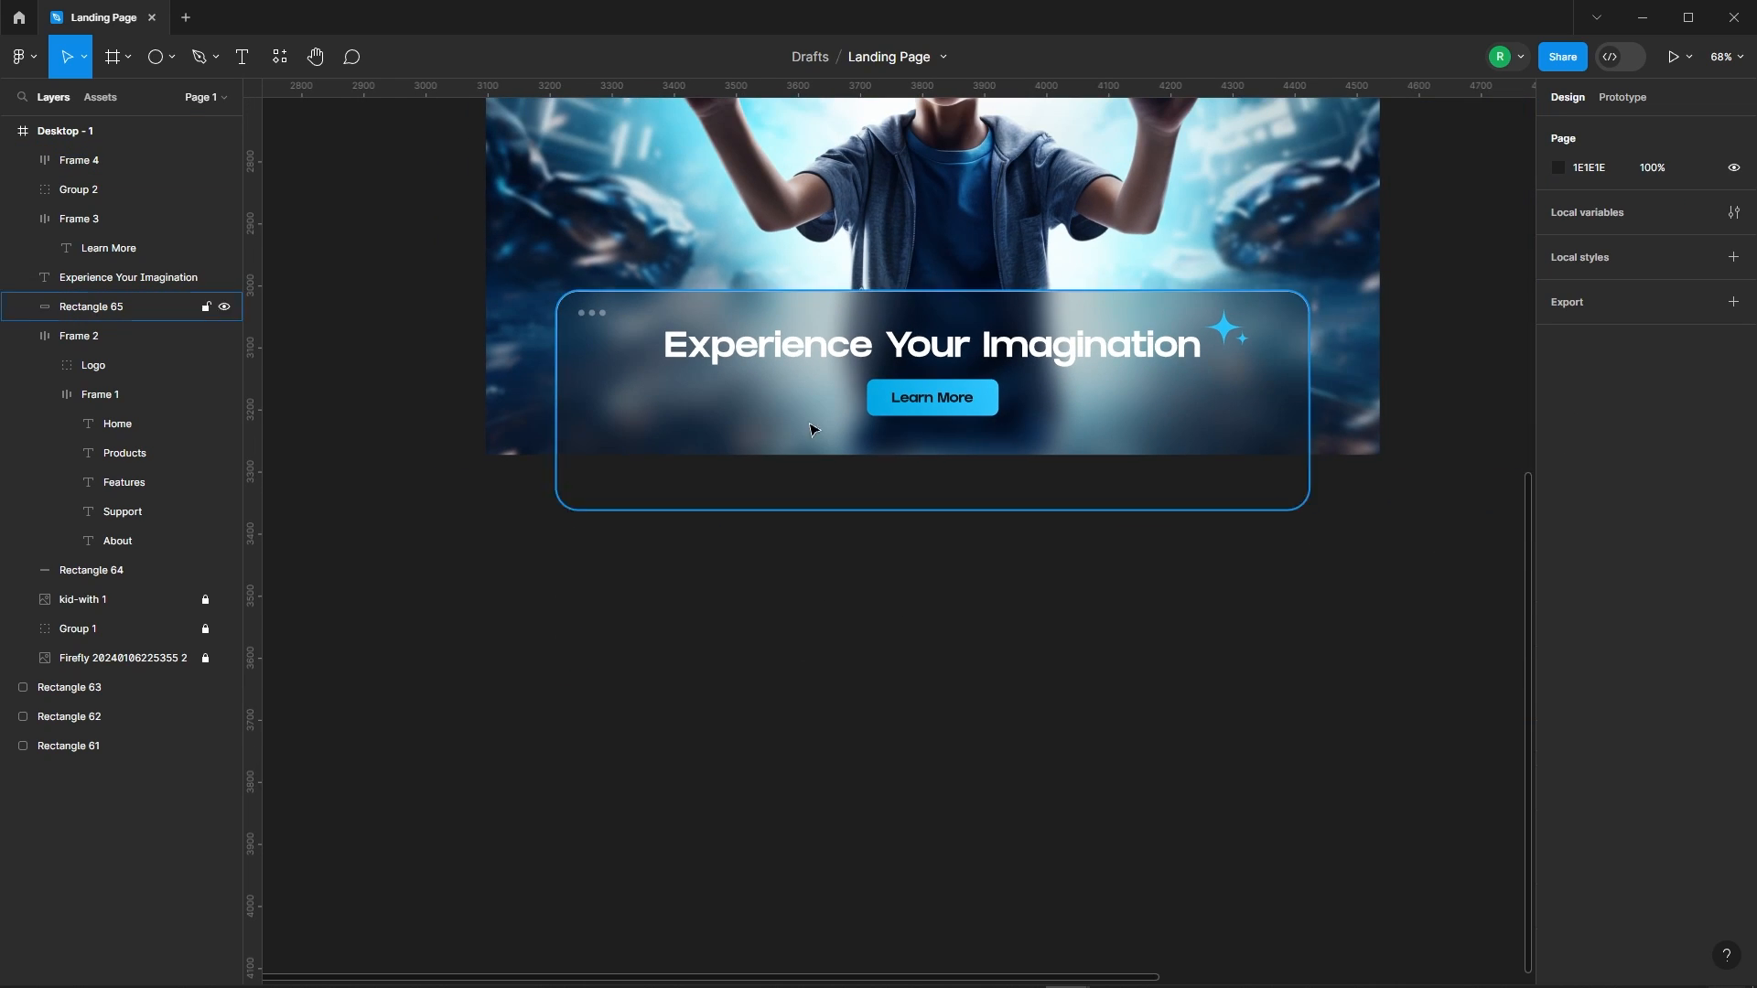
scroll(778, 466, up, 5)
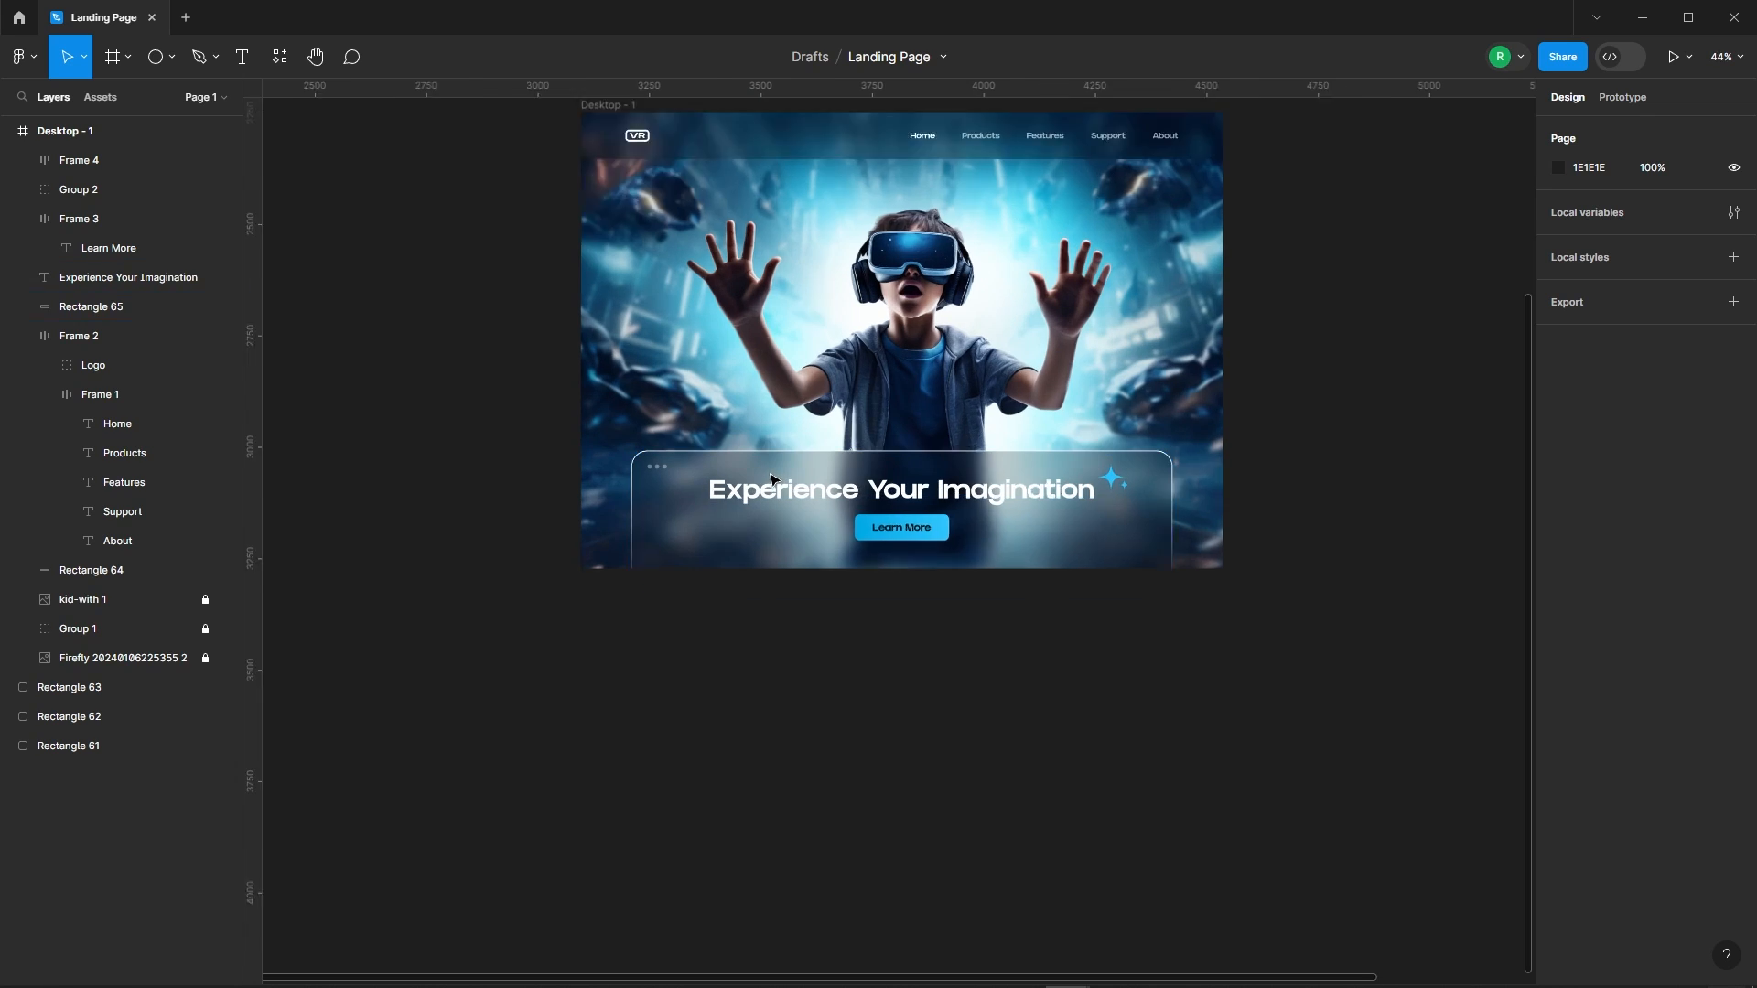
click(772, 463)
shift+click(590, 469)
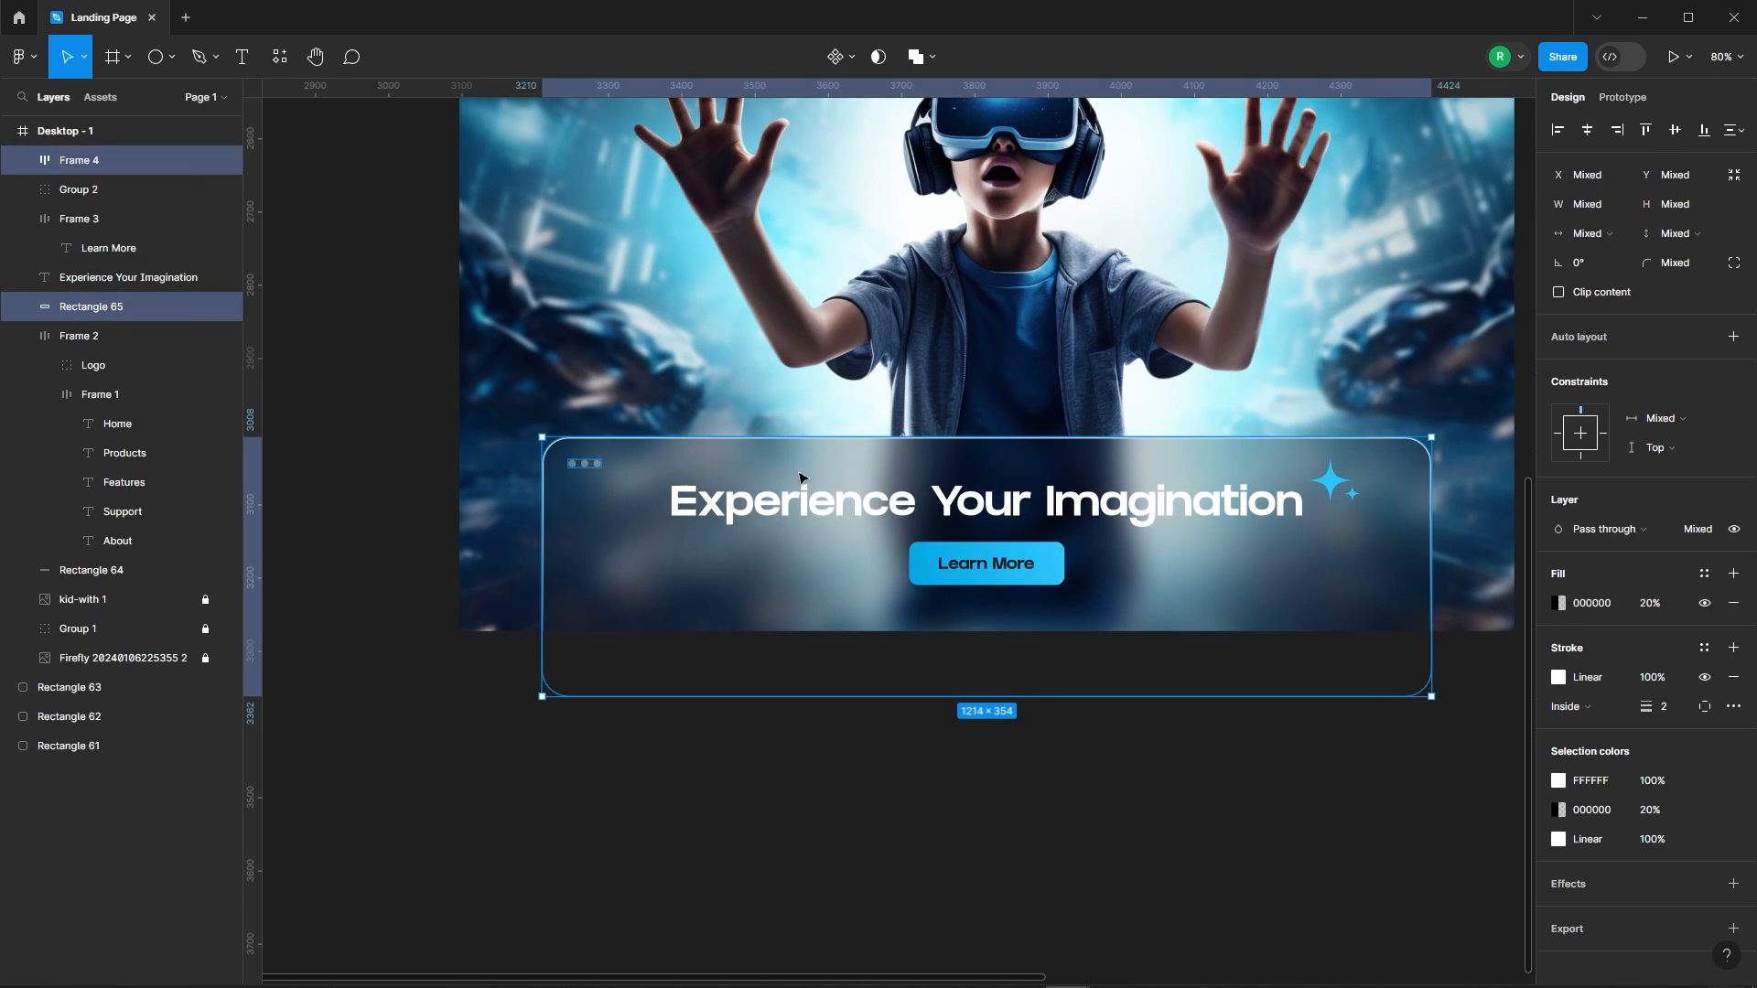
right_click(797, 476)
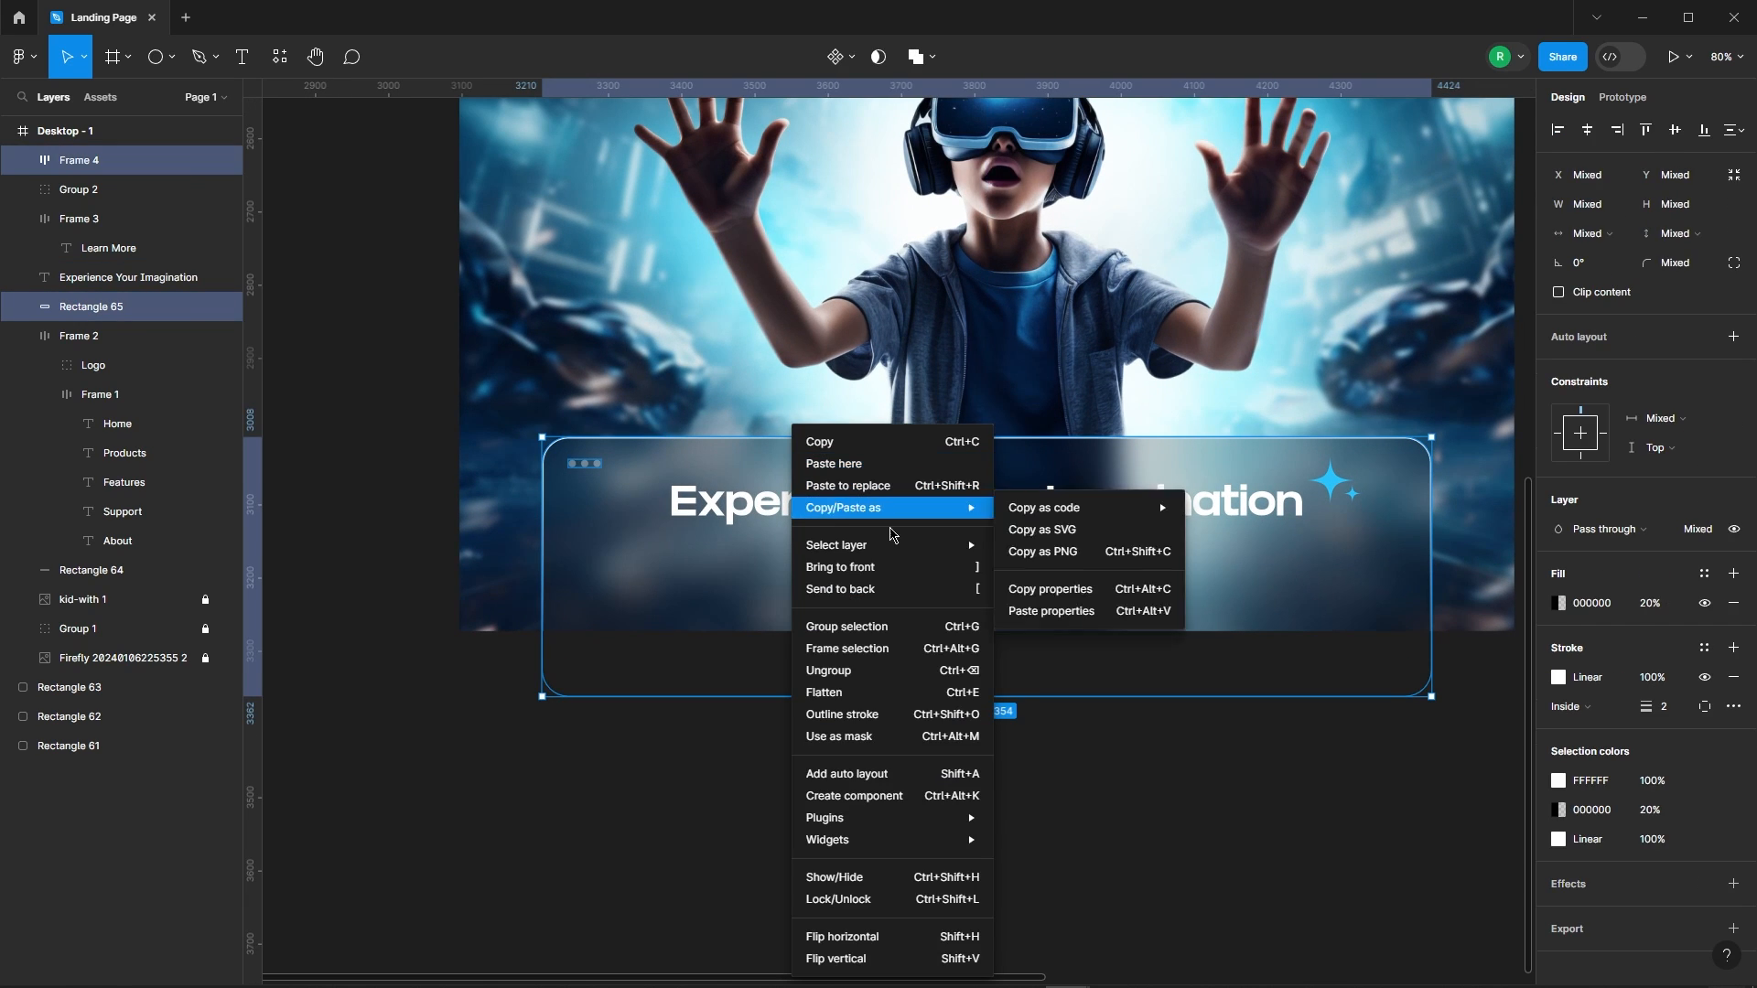
click(869, 627)
Bring the star group, the heading and the Learn More button to the front of the glass panel
click(142, 190)
right_click(141, 193)
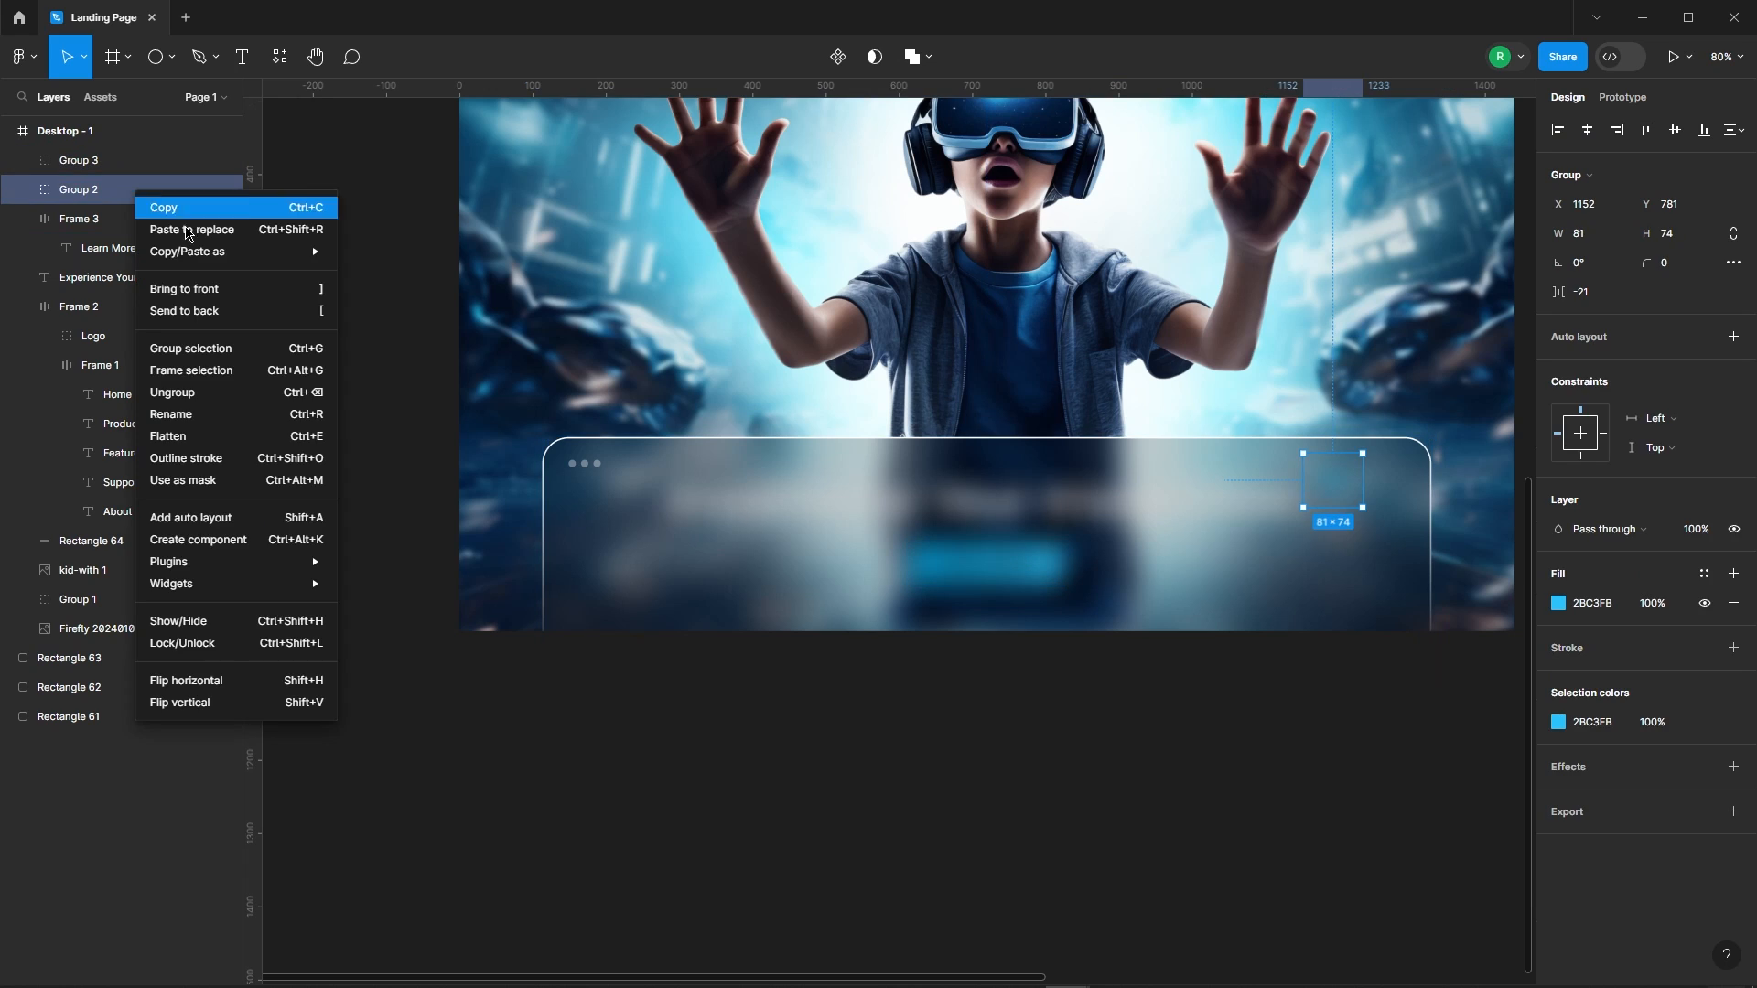
click(213, 289)
click(133, 276)
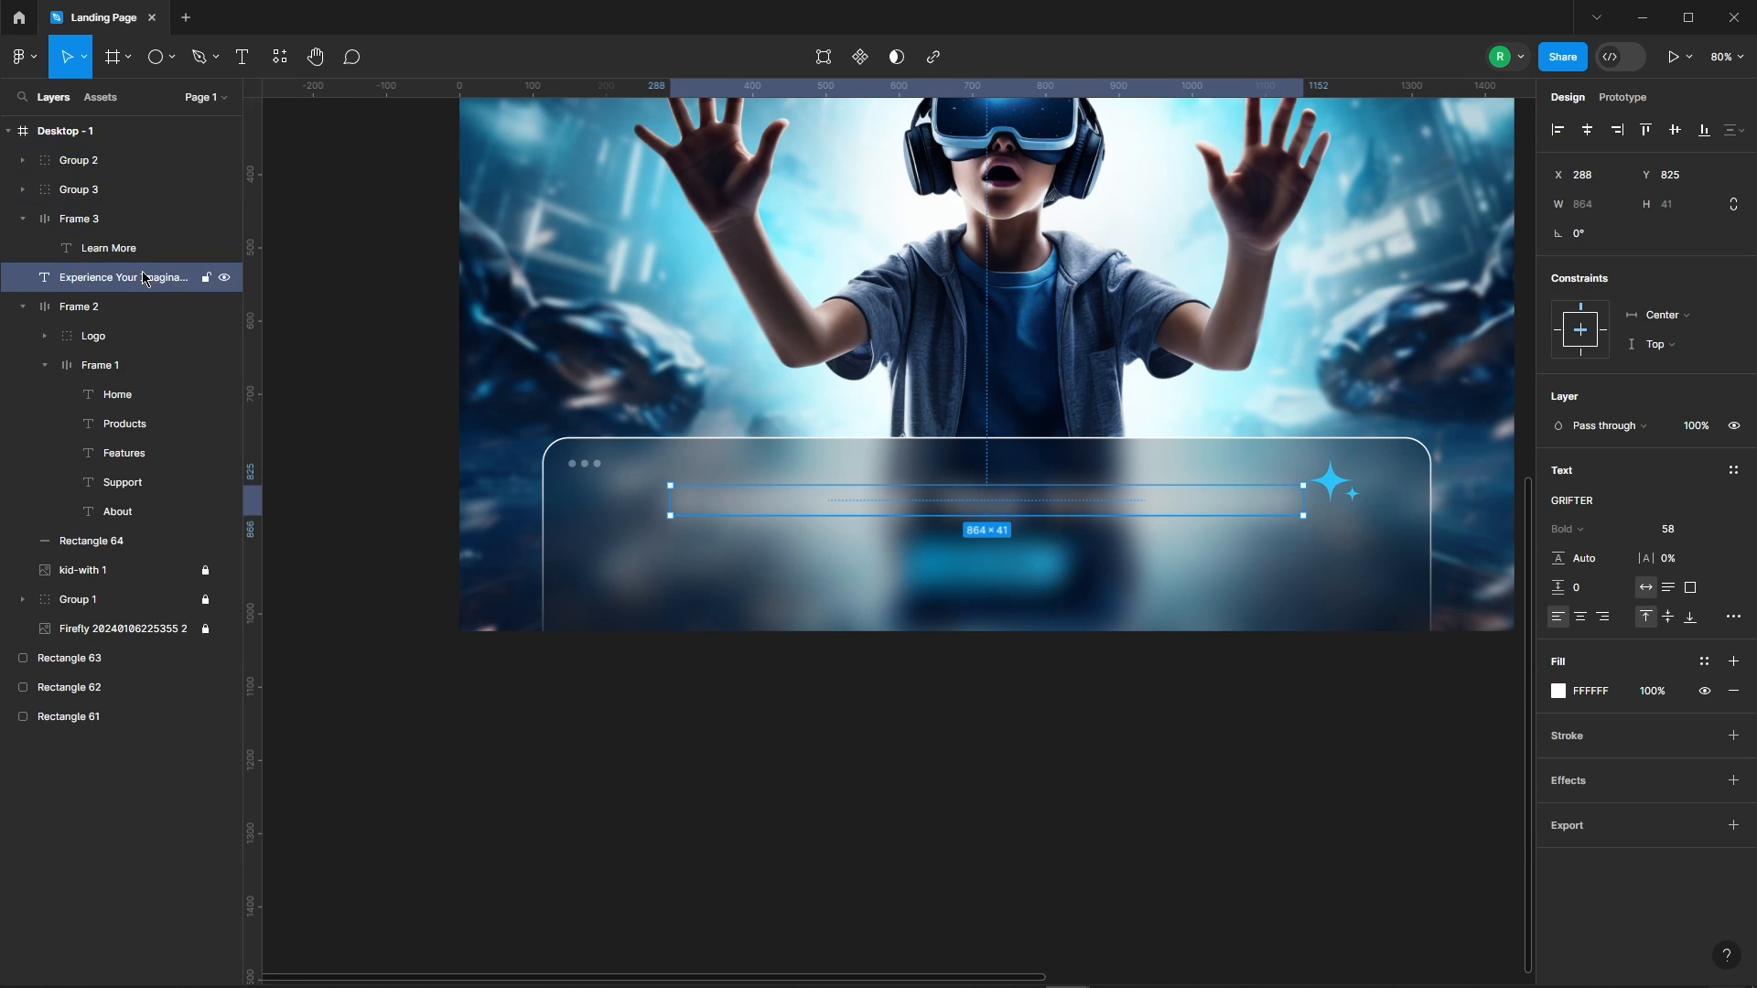
right_click(134, 268)
click(210, 363)
click(128, 277)
click(121, 251)
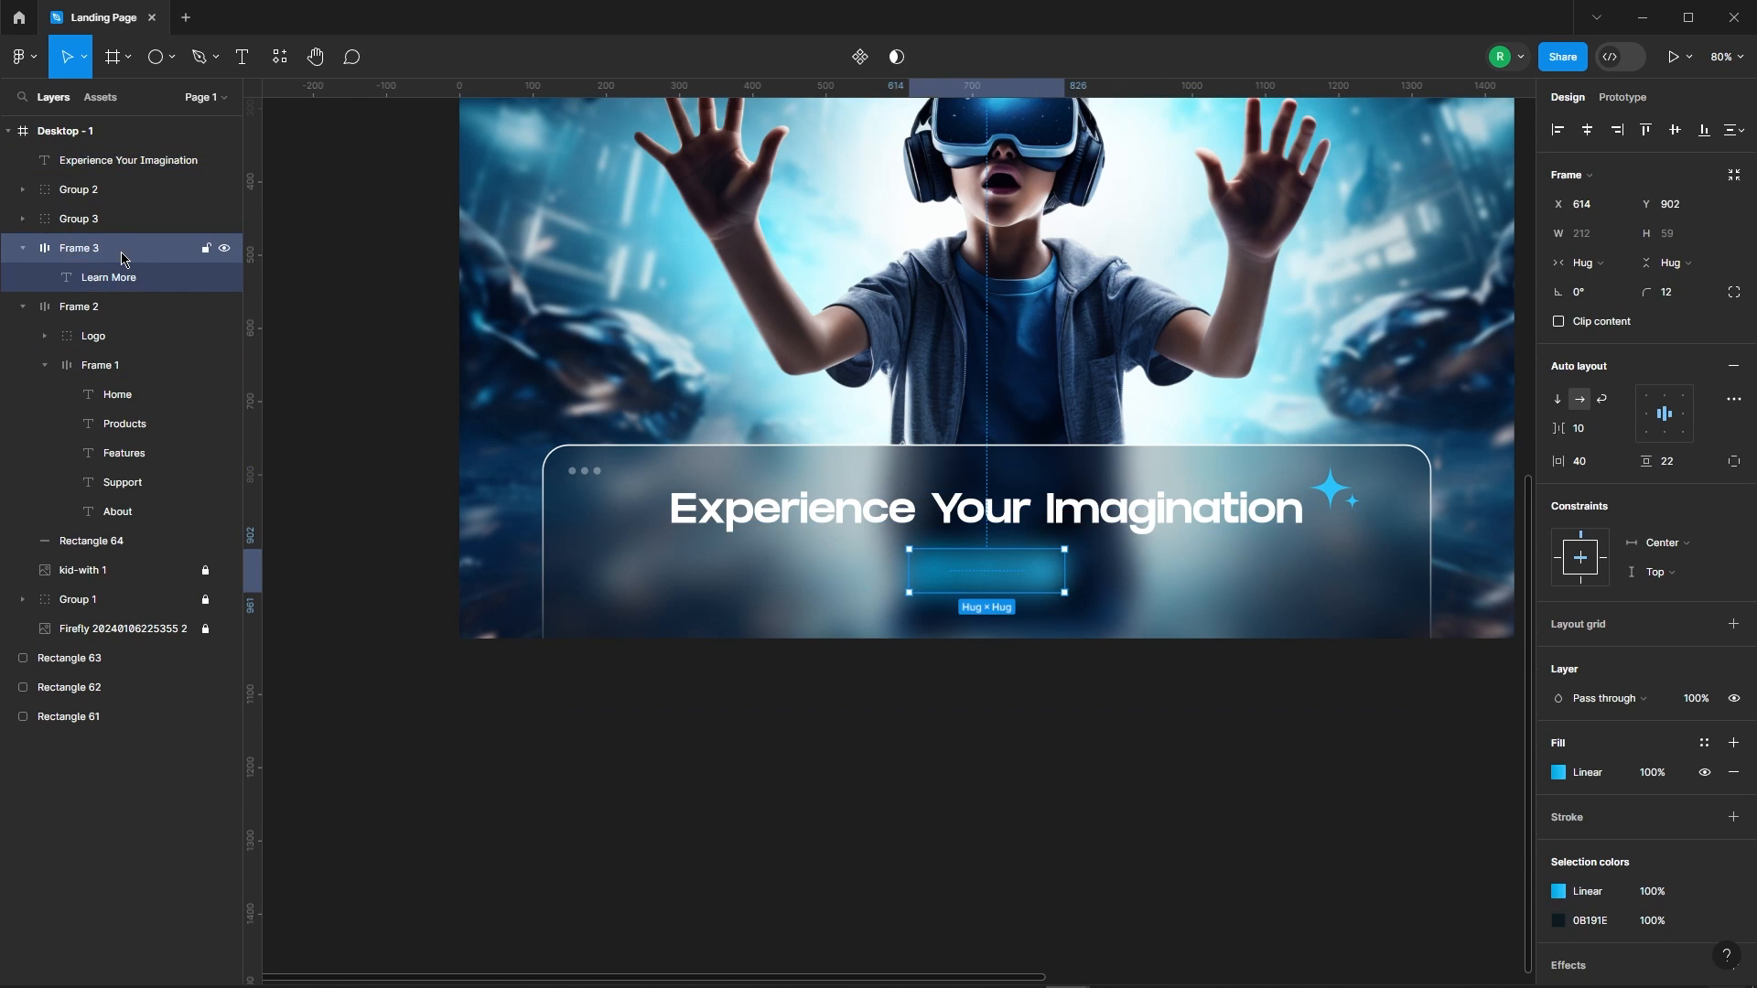
right_click(112, 249)
click(174, 346)
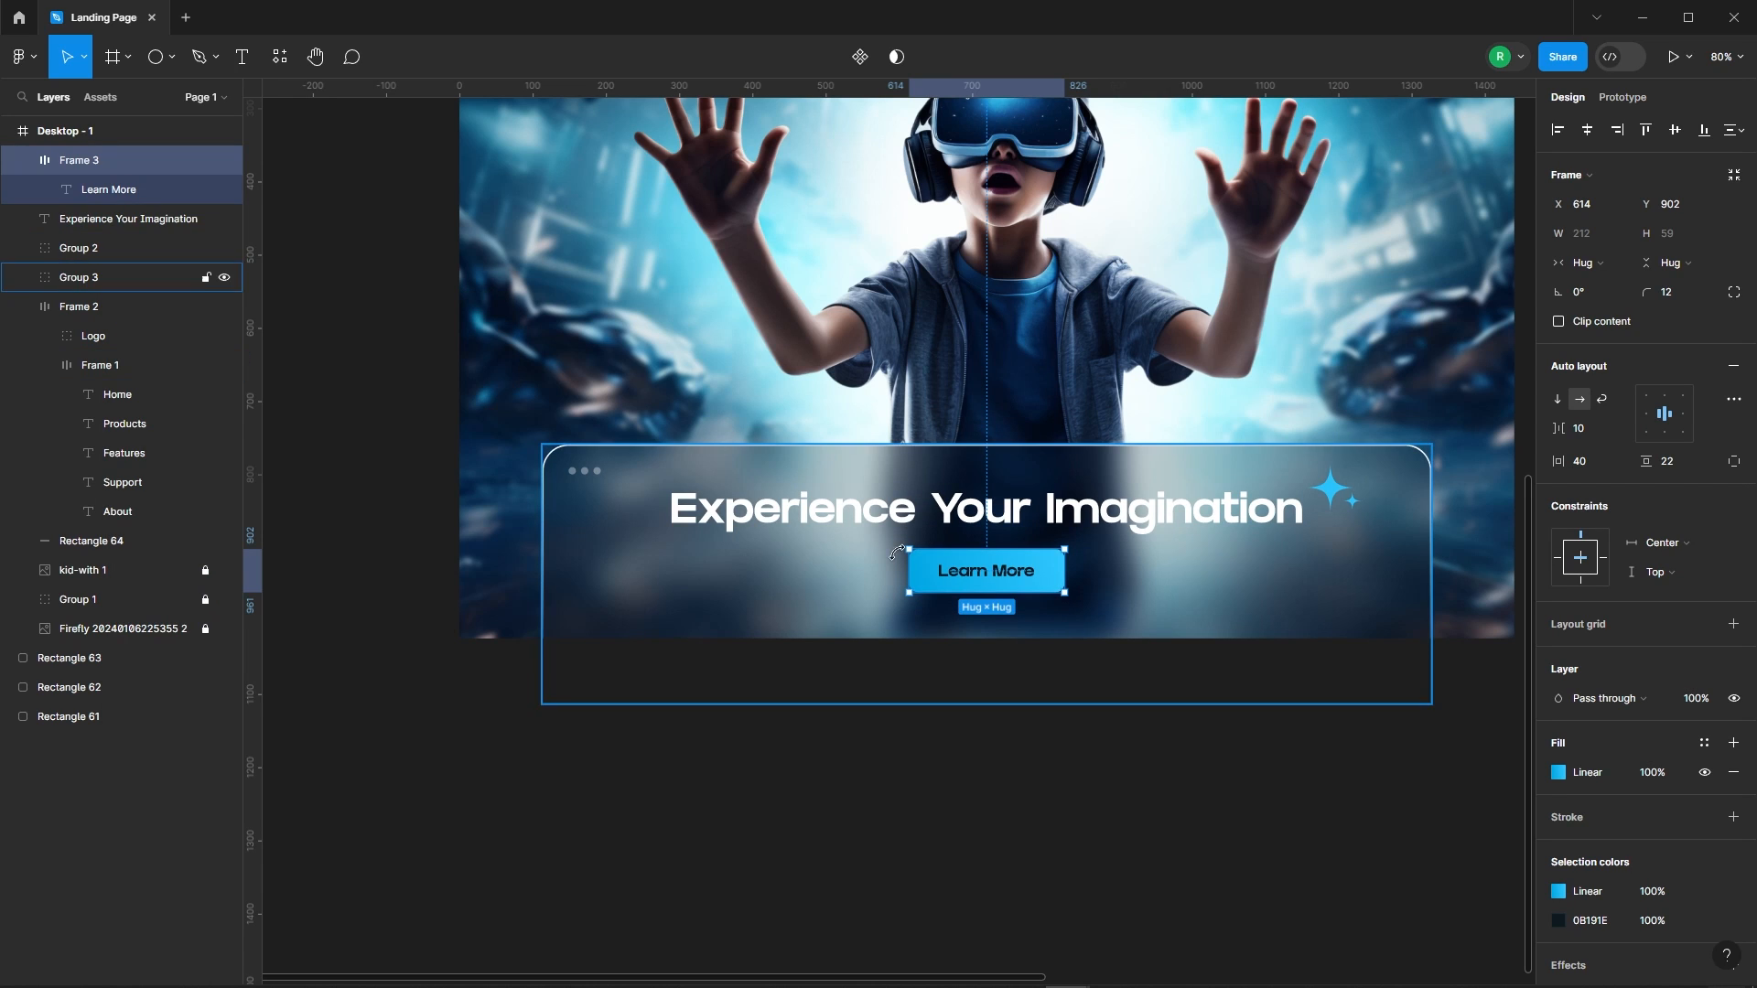
click(1012, 726)
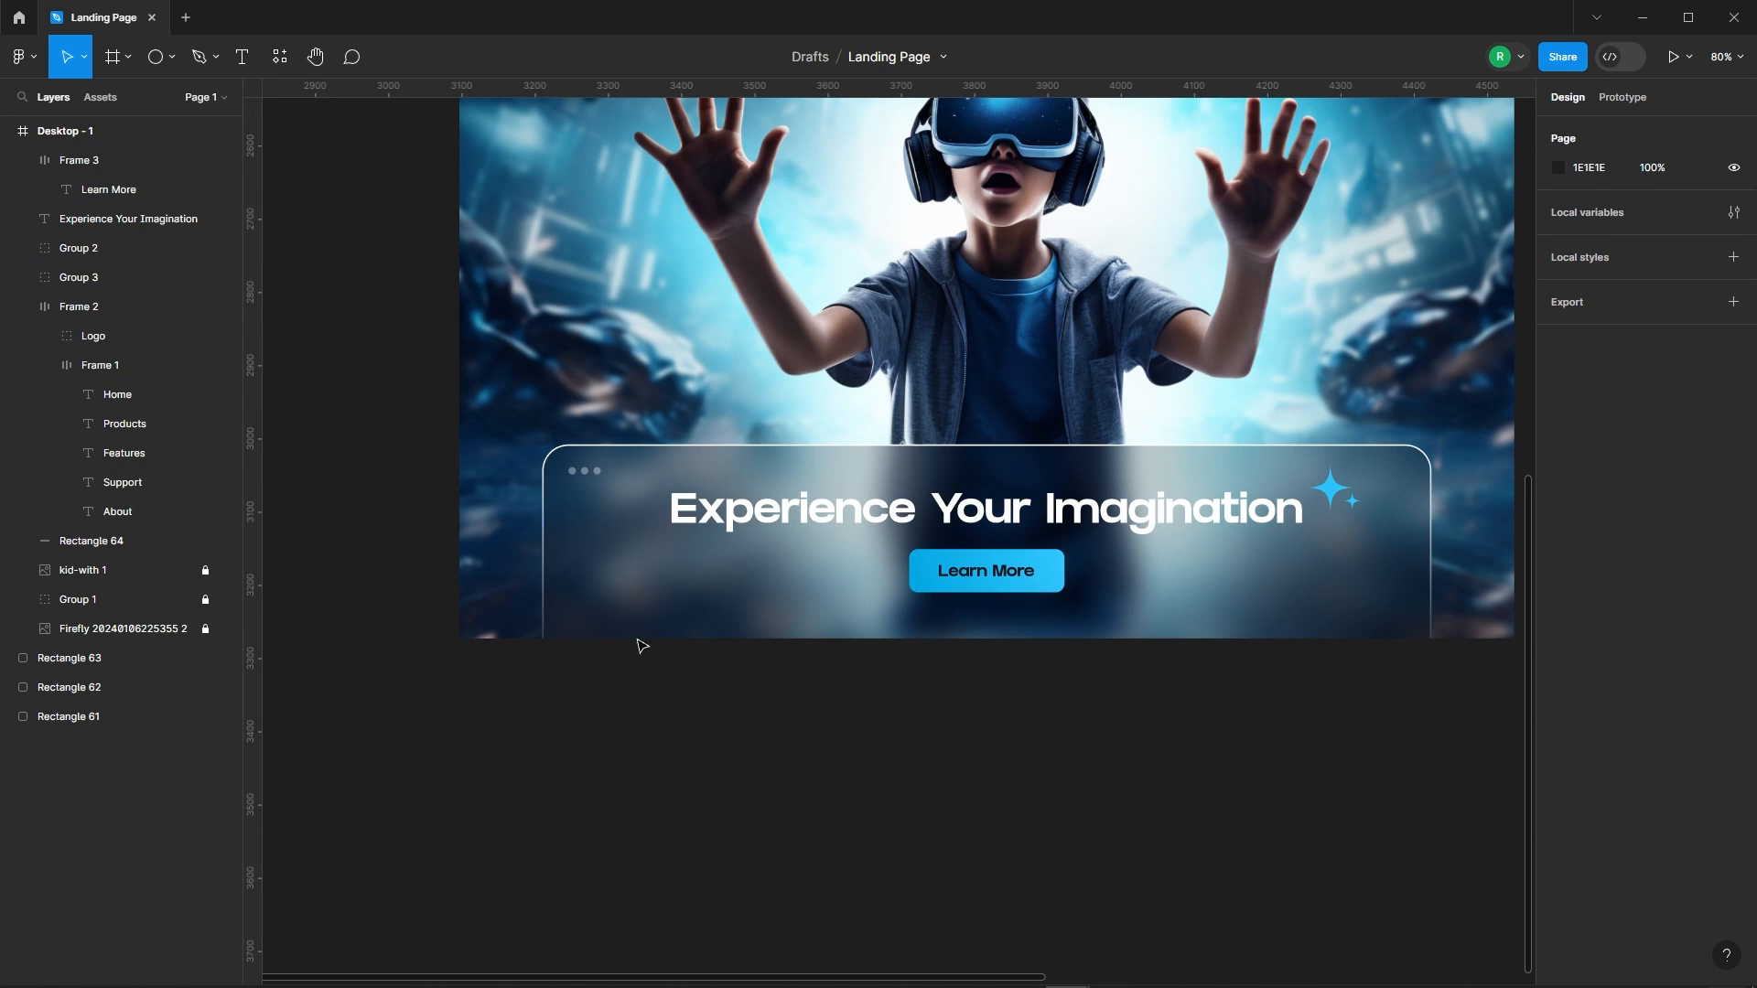
Bring the header rectangle and the navigation frame to the front of all other layers
scroll(616, 667, down, 4)
click(671, 273)
scroll(791, 197, up, 3)
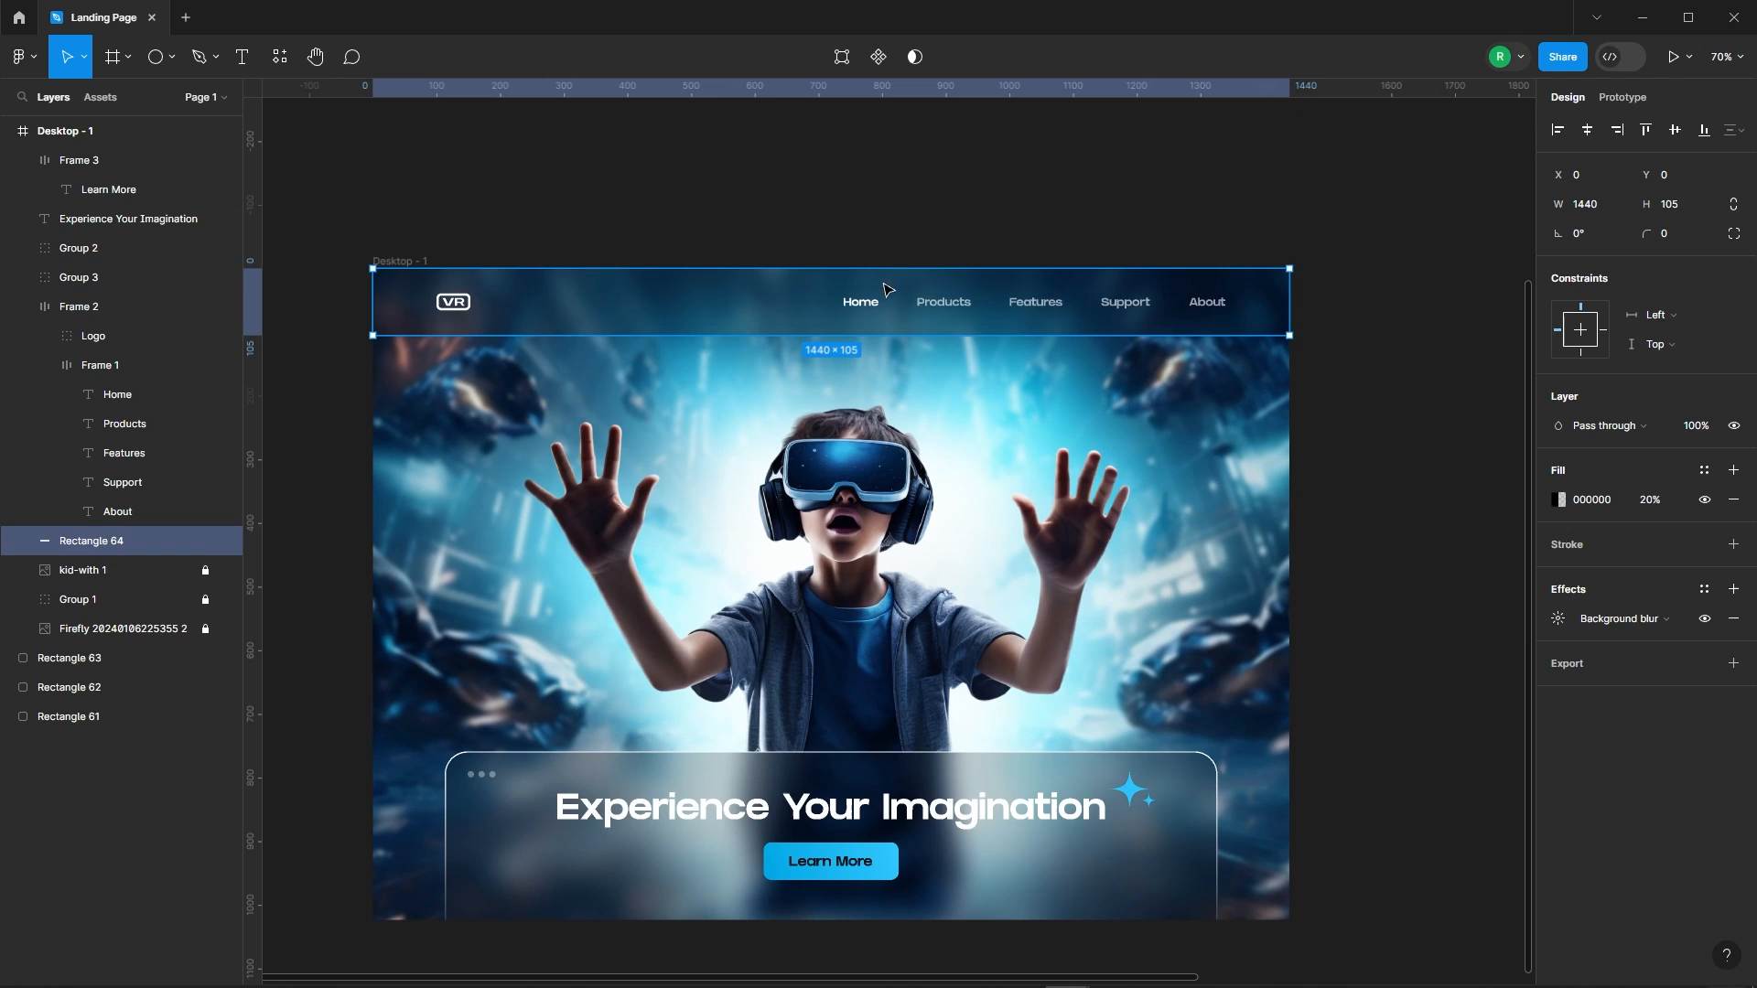
shift+click(928, 311)
right_click(983, 293)
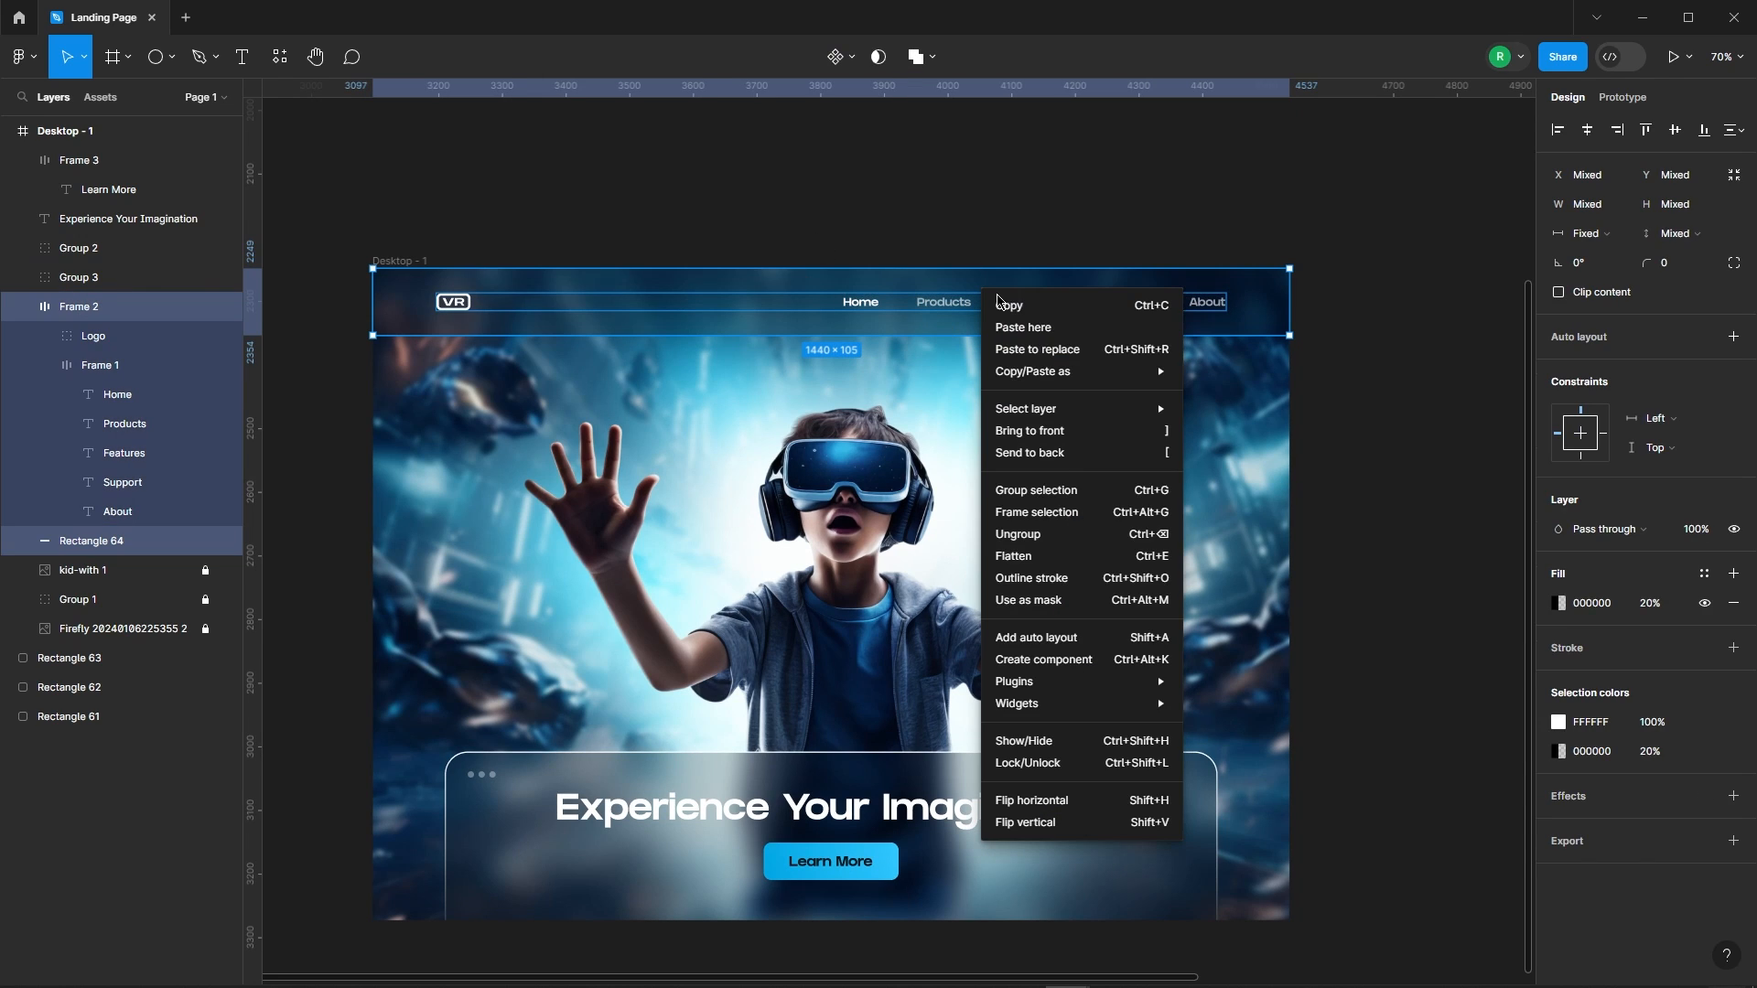
click(1033, 431)
click(947, 220)
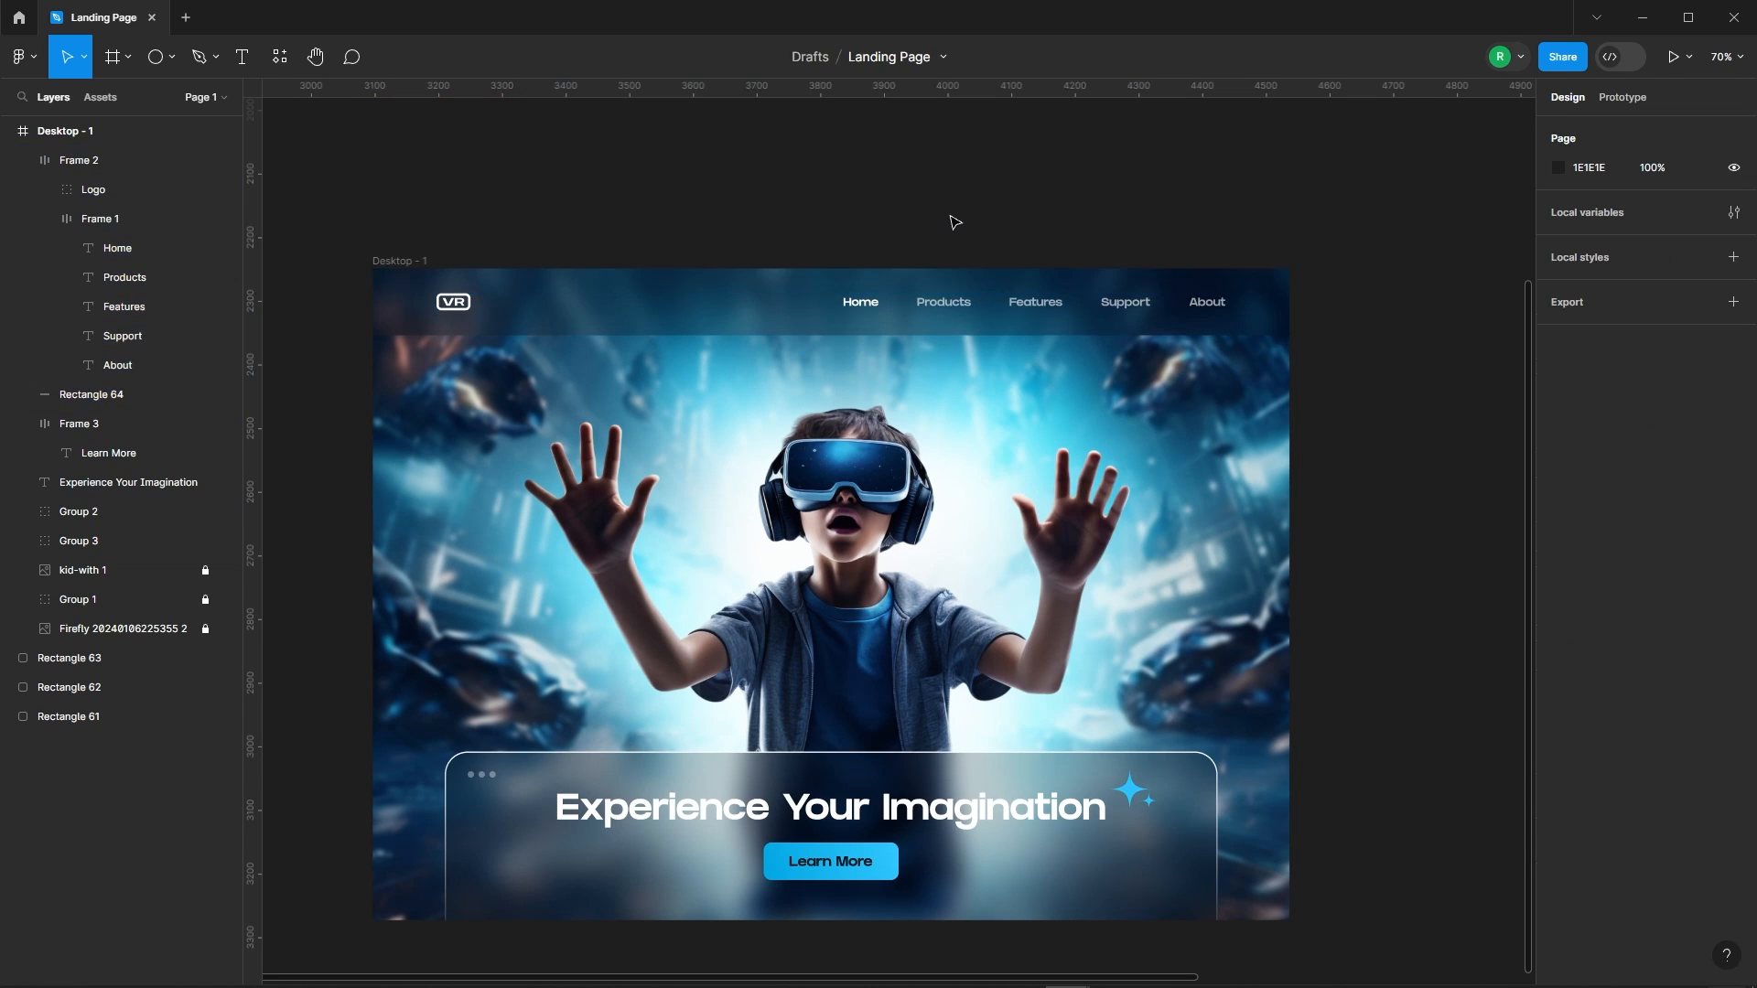
Duplicate the Desktop - 1 frame twice, placing the copies in a row beside the original
scroll(531, 195, down, 3)
click(462, 225)
drag(462, 224, 984, 218)
scroll(800, 252, down, 3)
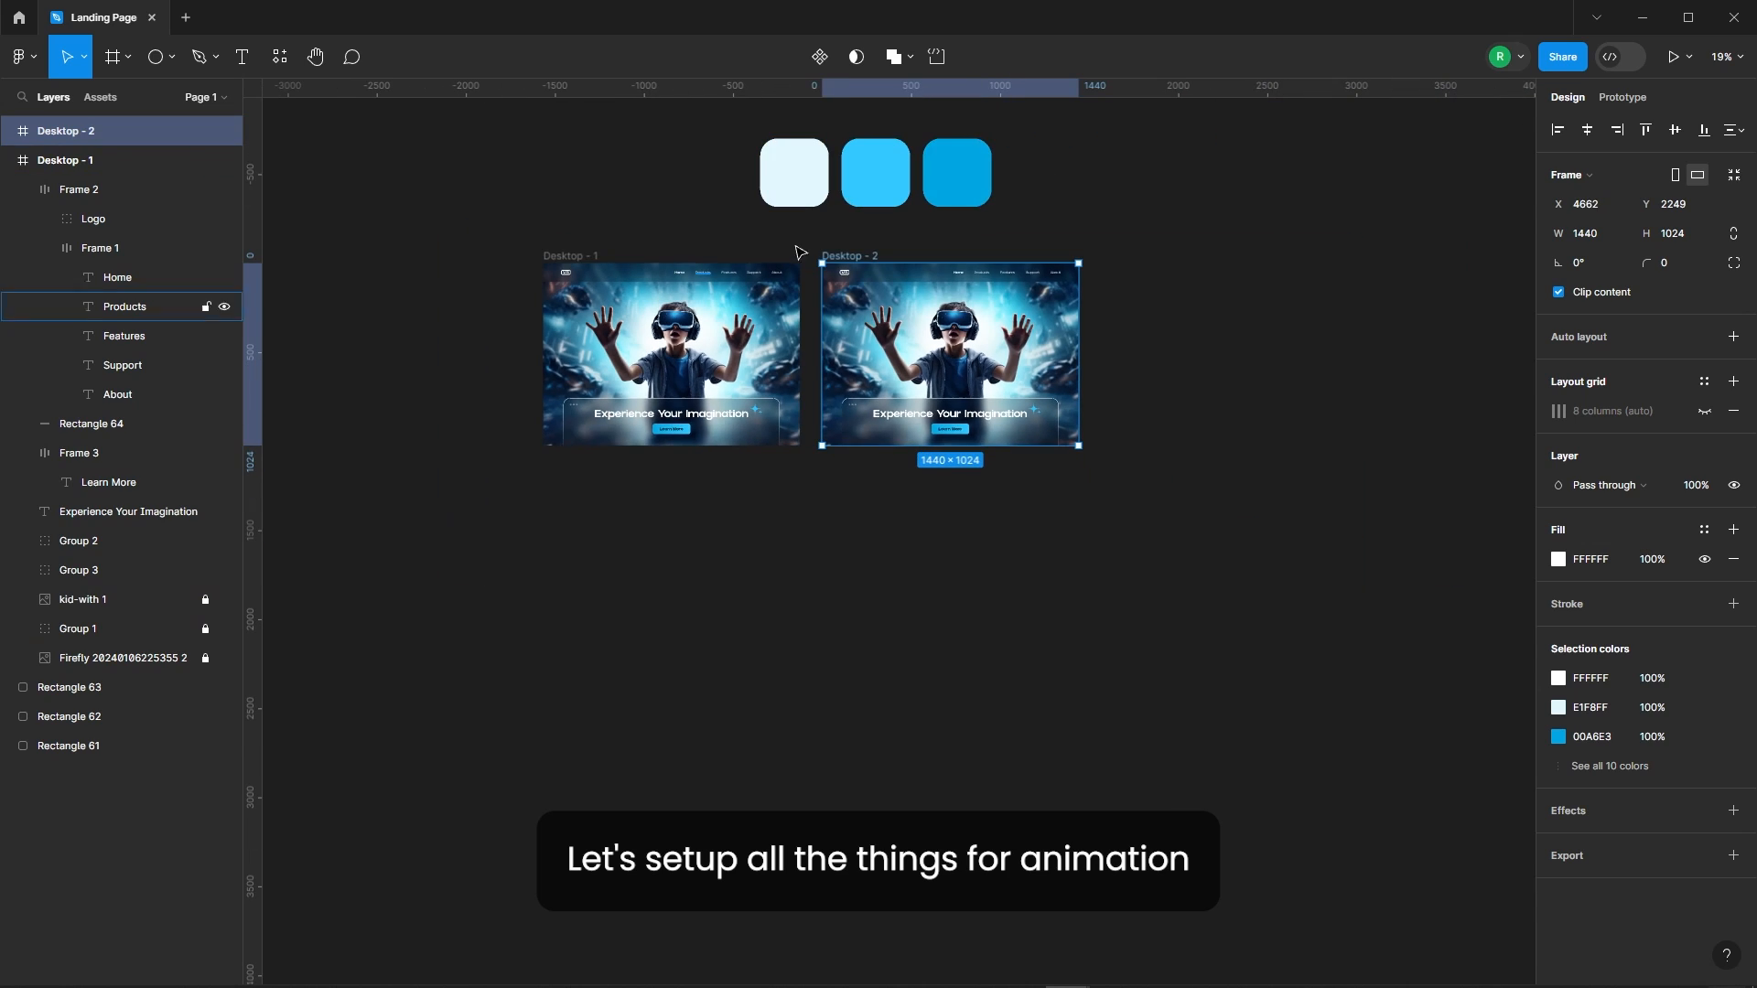
drag(856, 261, 1139, 260)
click(1259, 671)
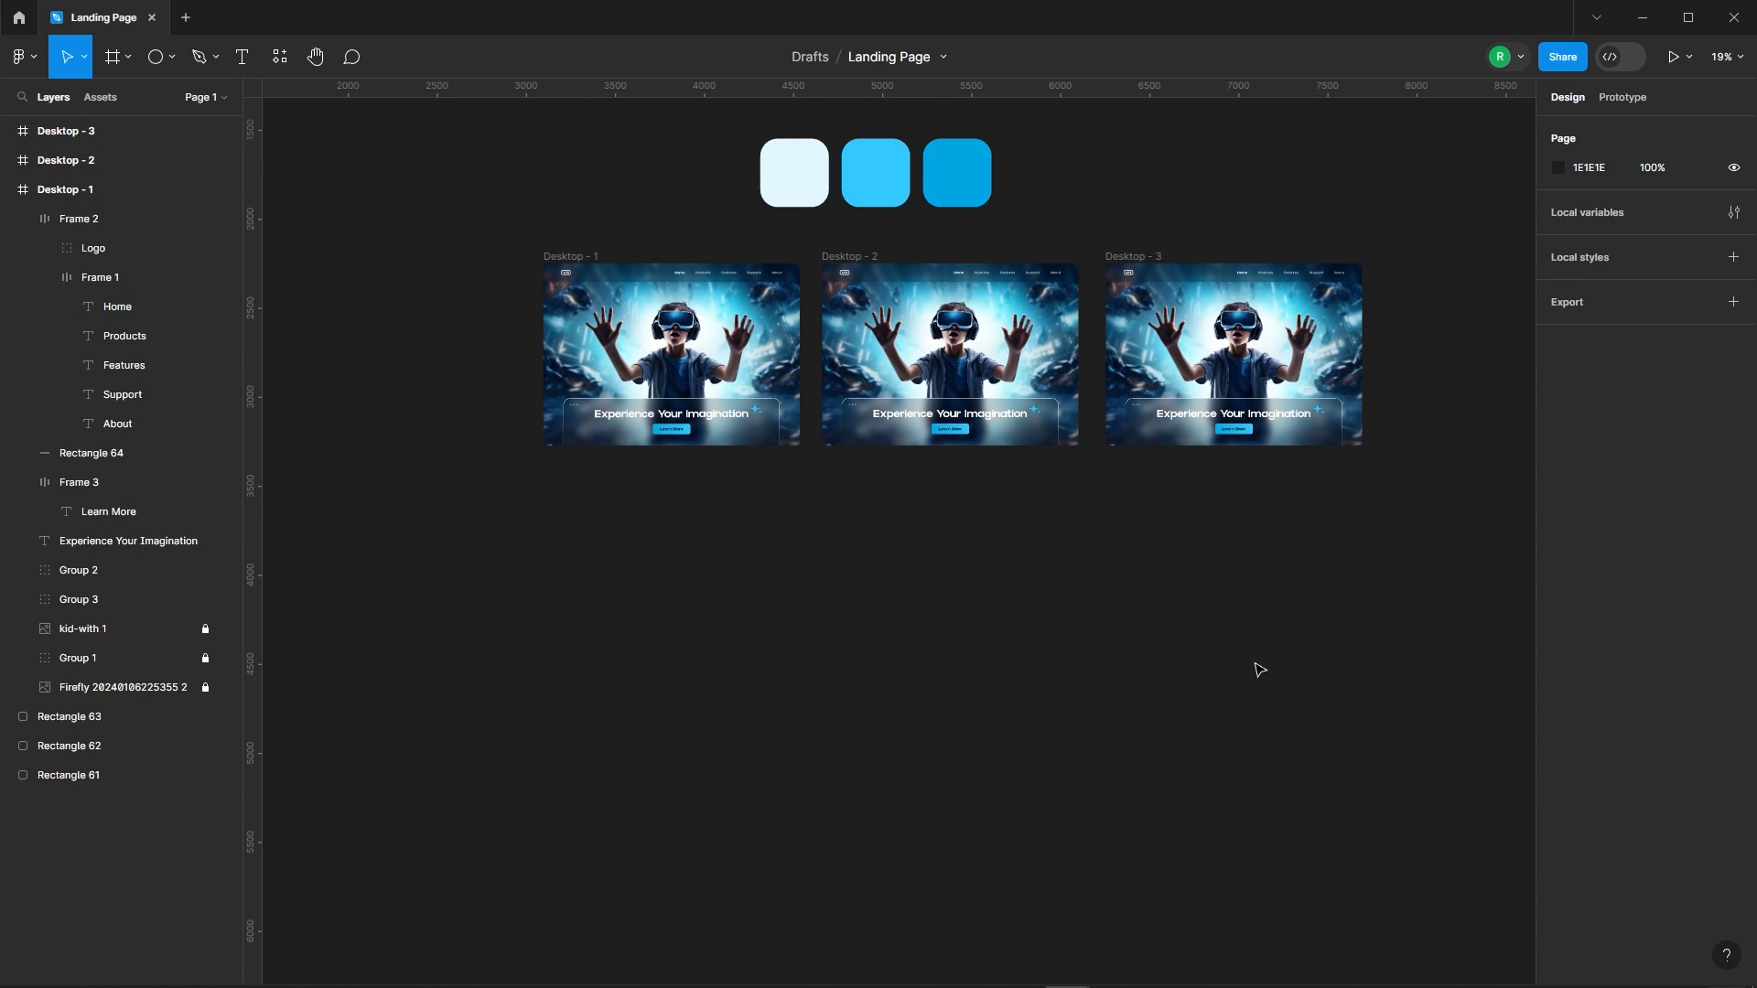
Set the opacity of the logo and navigation frame in Desktop - 1 to 0%
scroll(574, 276, up, 6)
scroll(662, 258, down, 2)
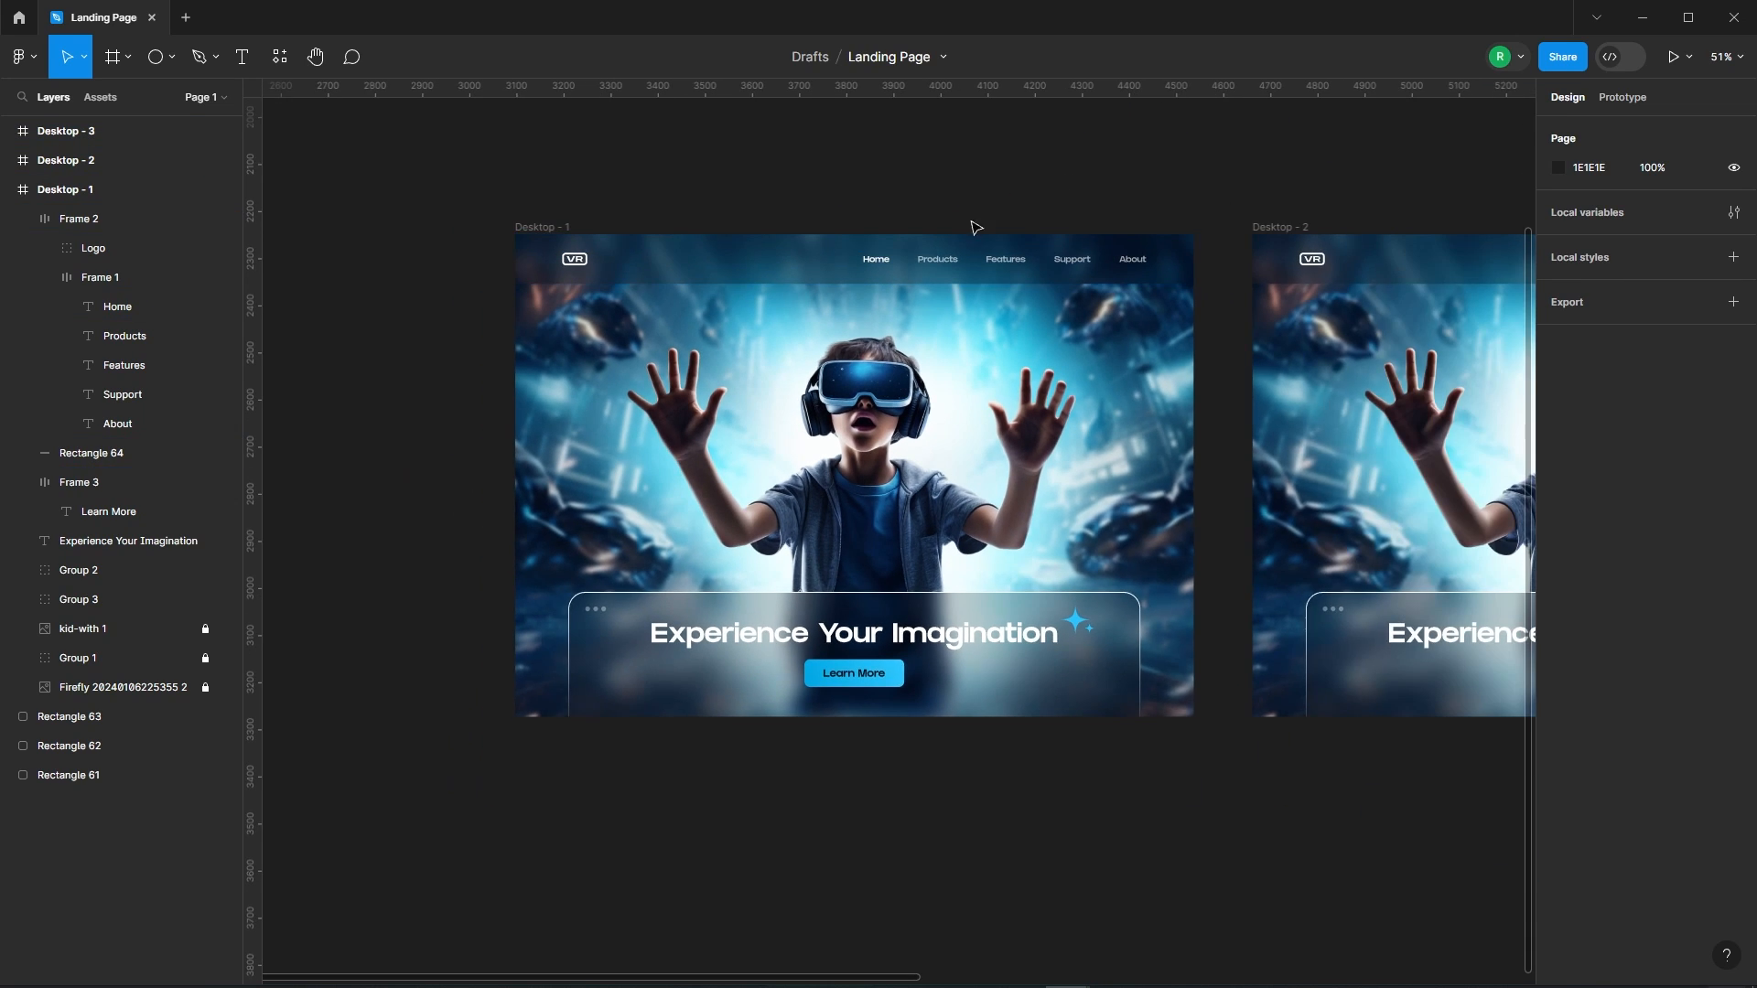
scroll(993, 220, up, 2)
click(894, 287)
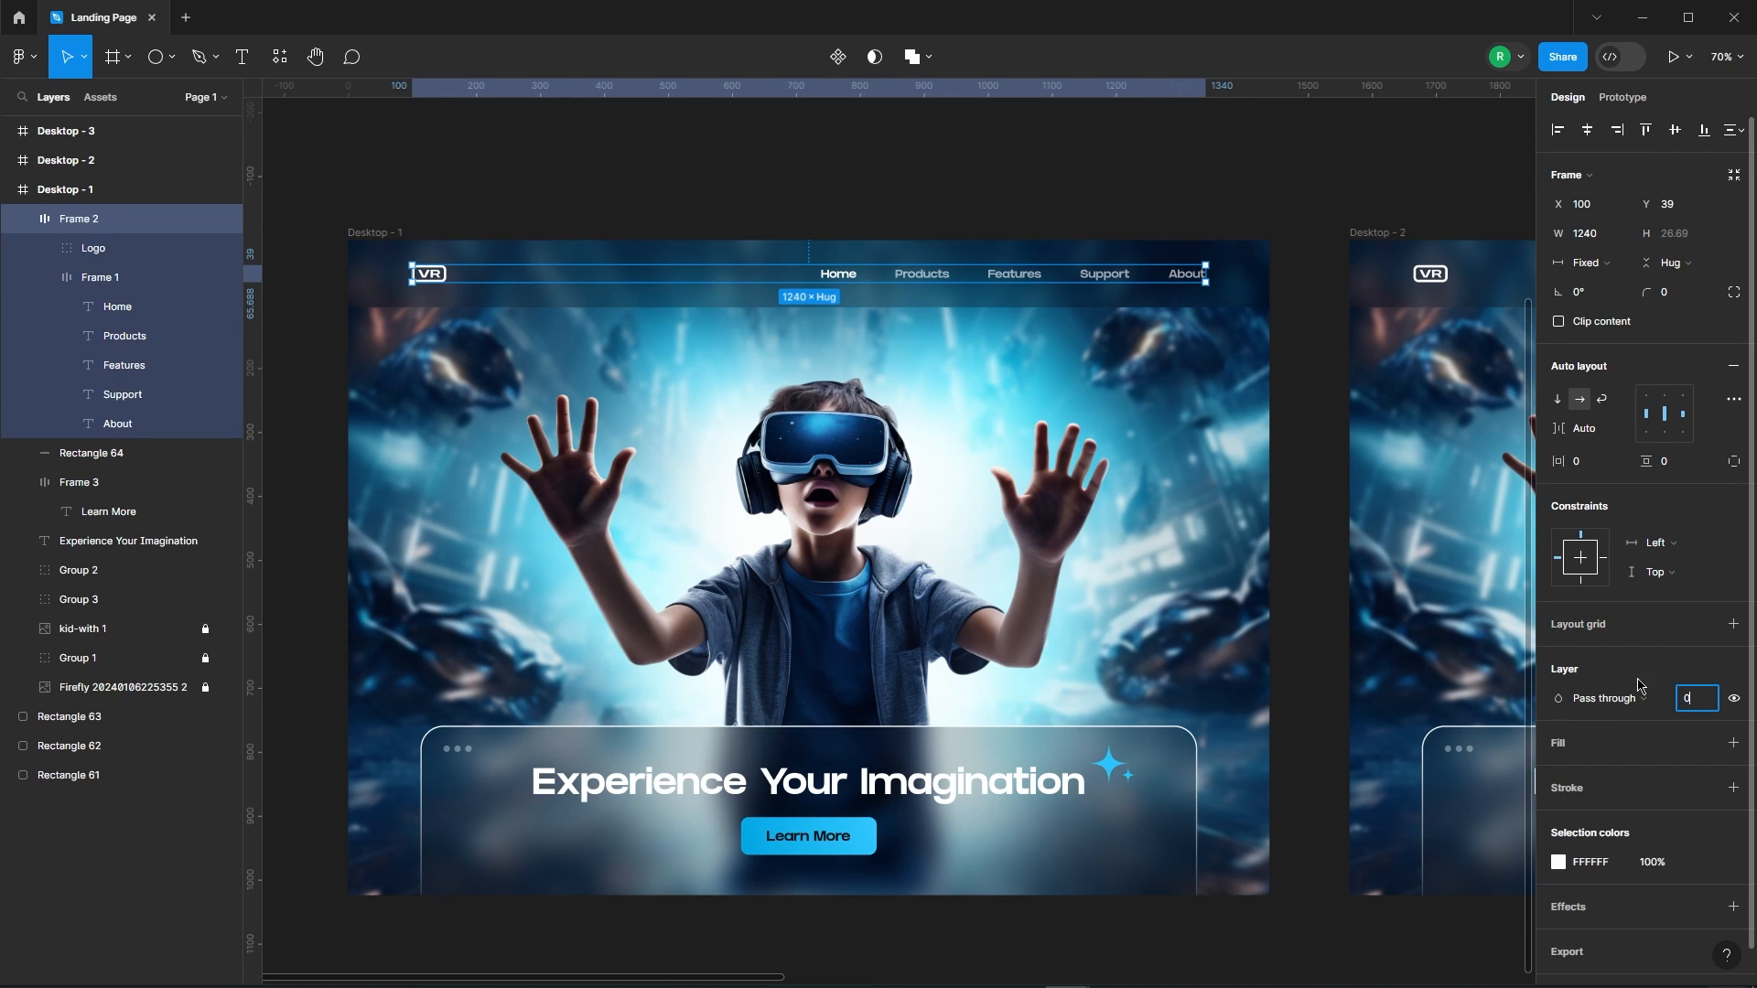
text(0)
key(Return)
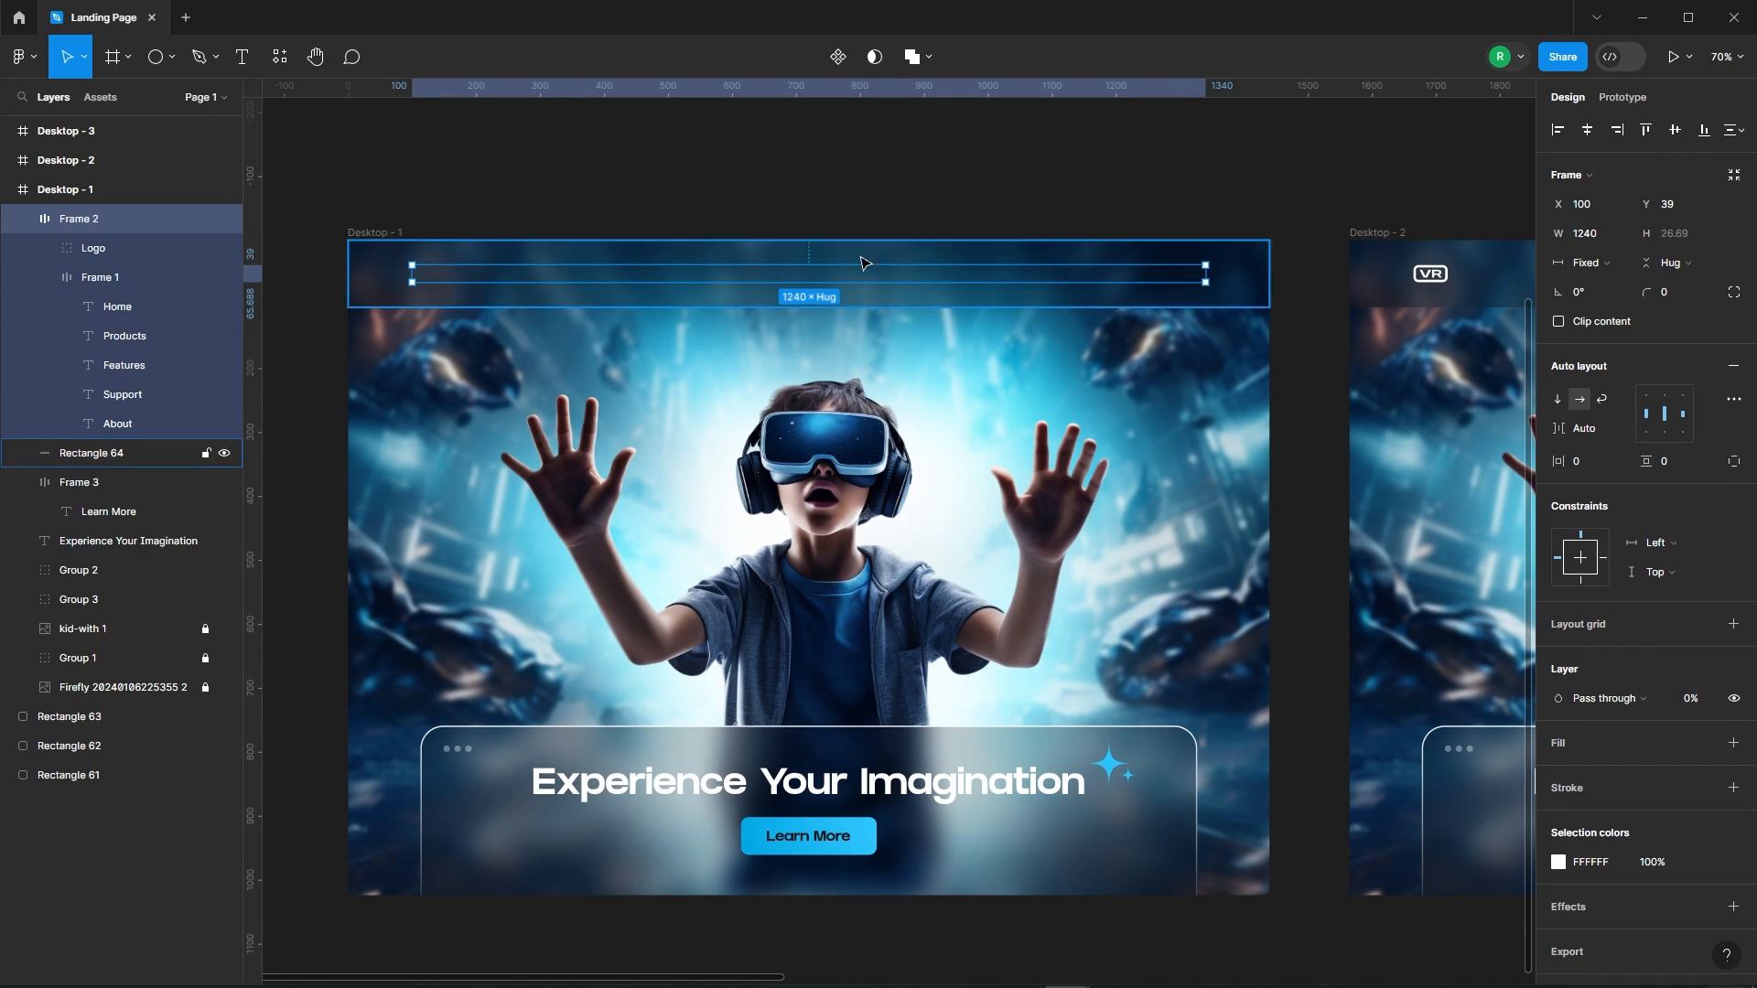
Make the heading, the Learn More button and the star group in Desktop - 1 fully transparent
click(877, 798)
shift+click(849, 846)
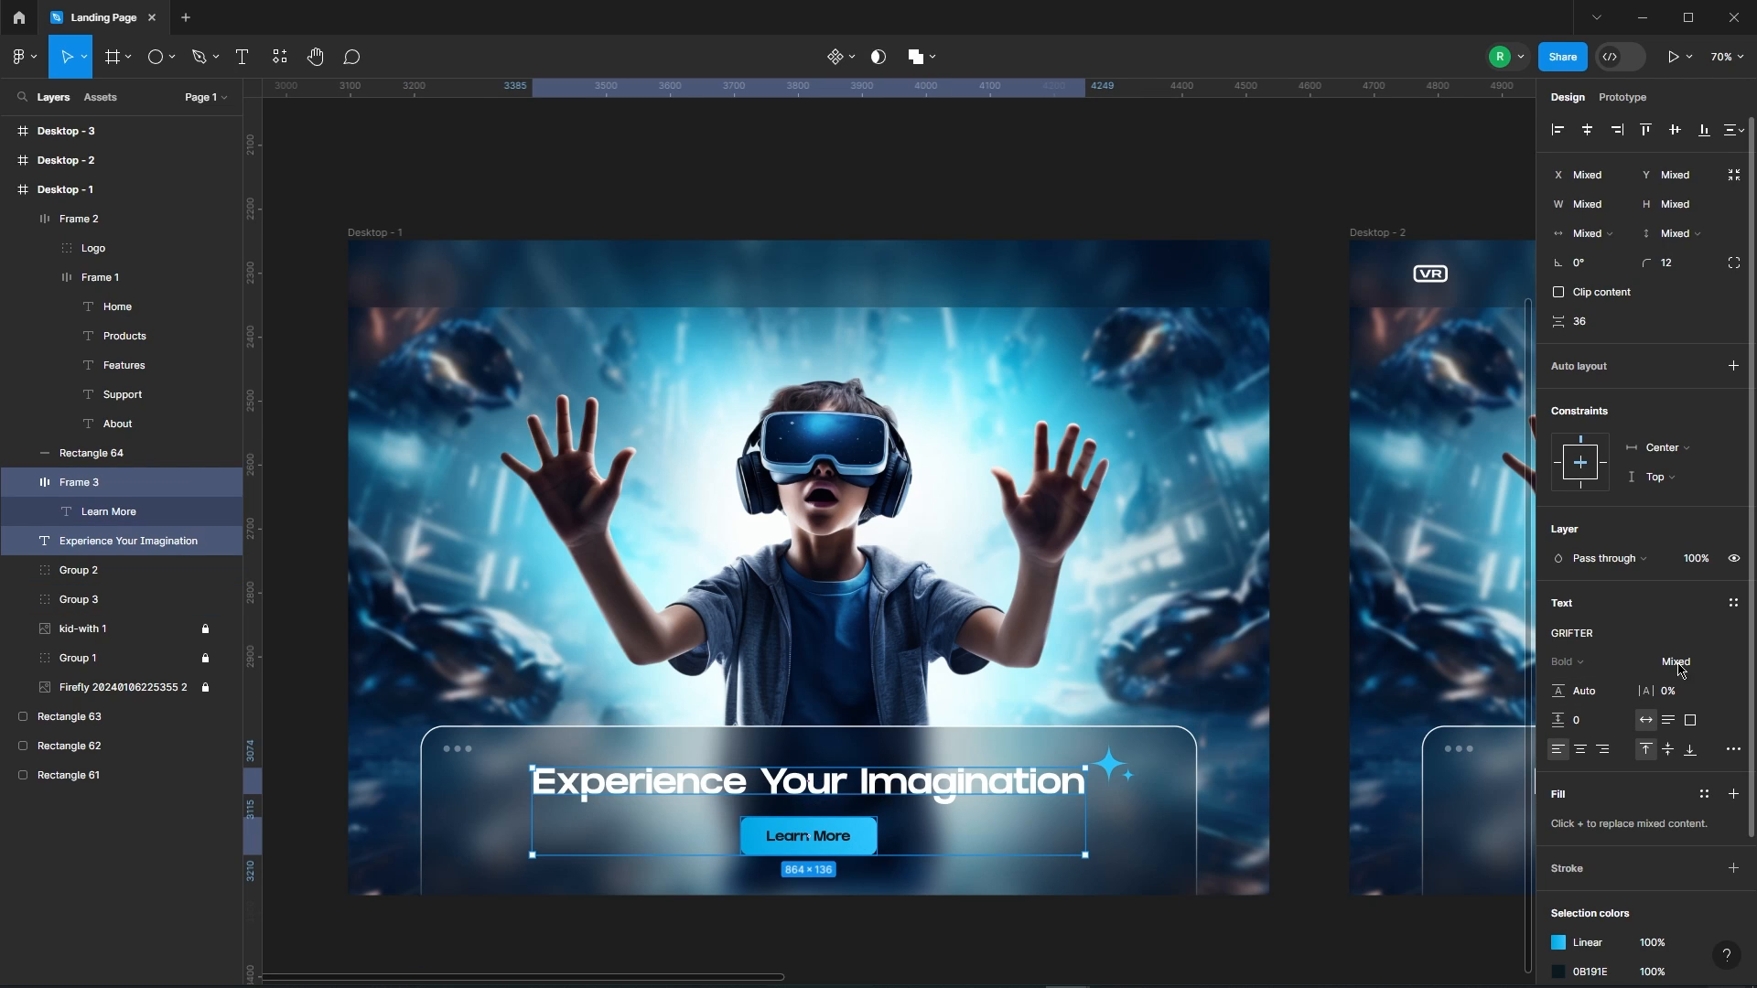
key(Return)
click(1112, 771)
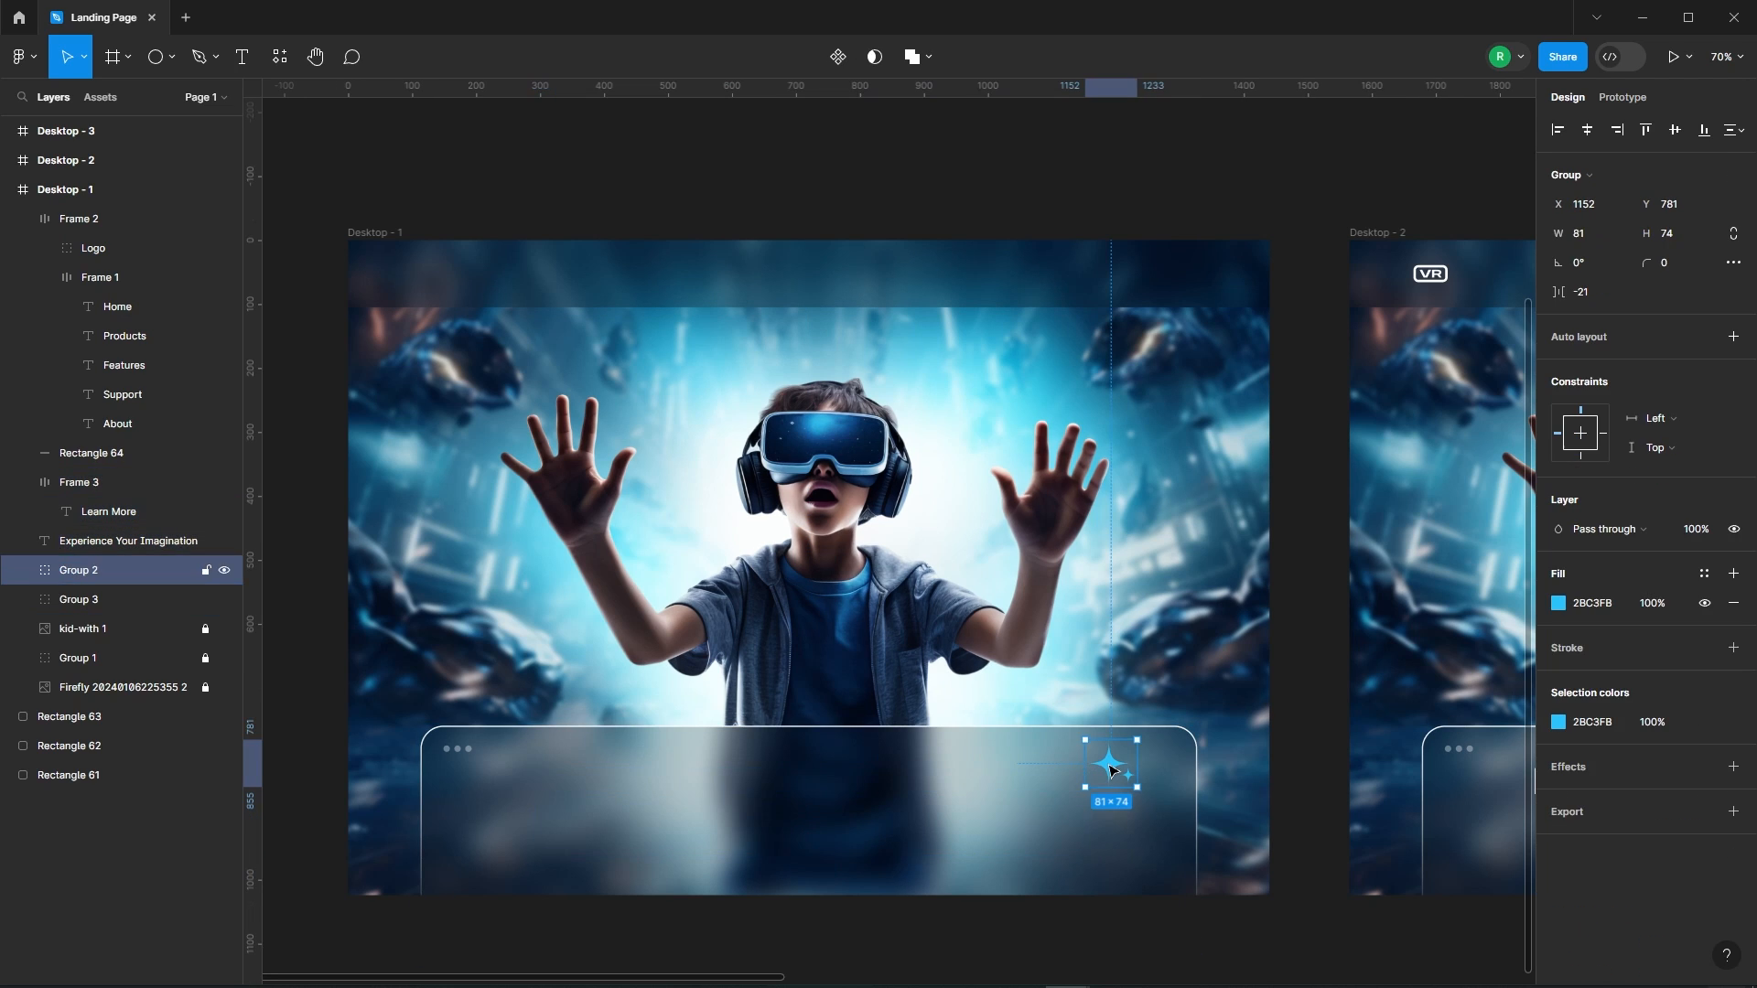
Move the glass panel group in Desktop - 1 down out of the frame to Y 1040
click(911, 851)
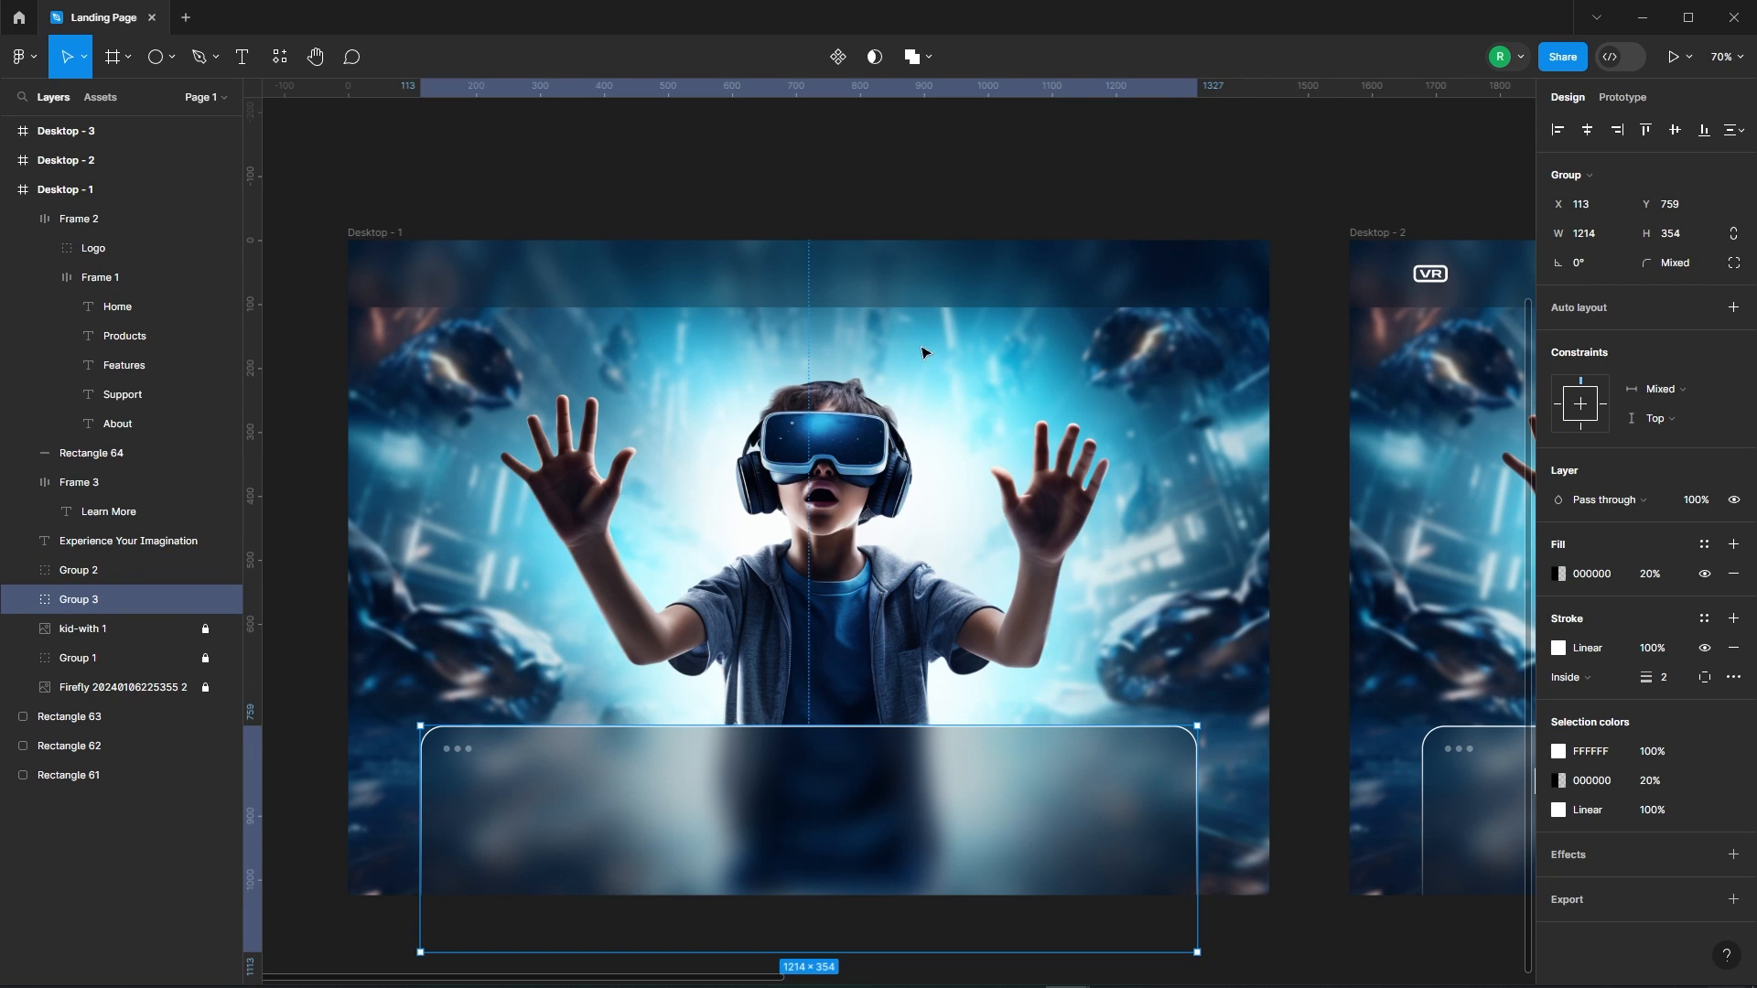
scroll(921, 353, down, 2)
drag(909, 702, 964, 602)
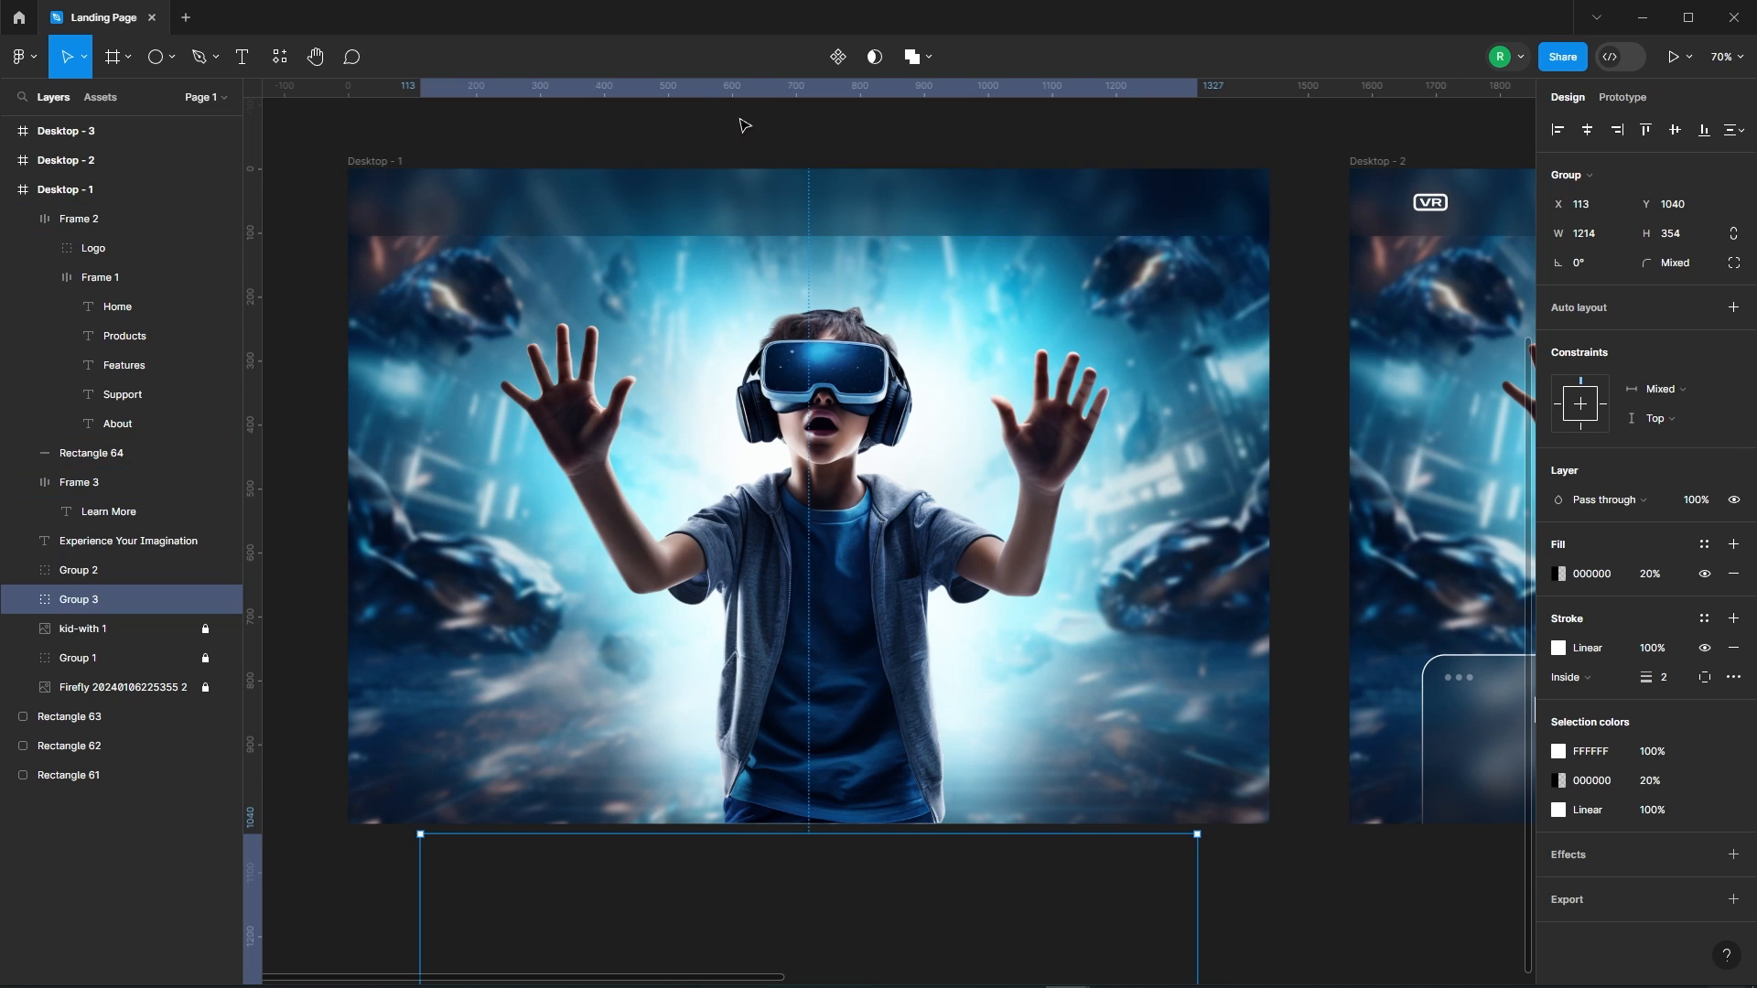
Stretch the blurred header rectangle down to the bottom edge of Desktop - 1 so it covers the whole frame
click(774, 227)
drag(773, 235, 792, 825)
click(1101, 865)
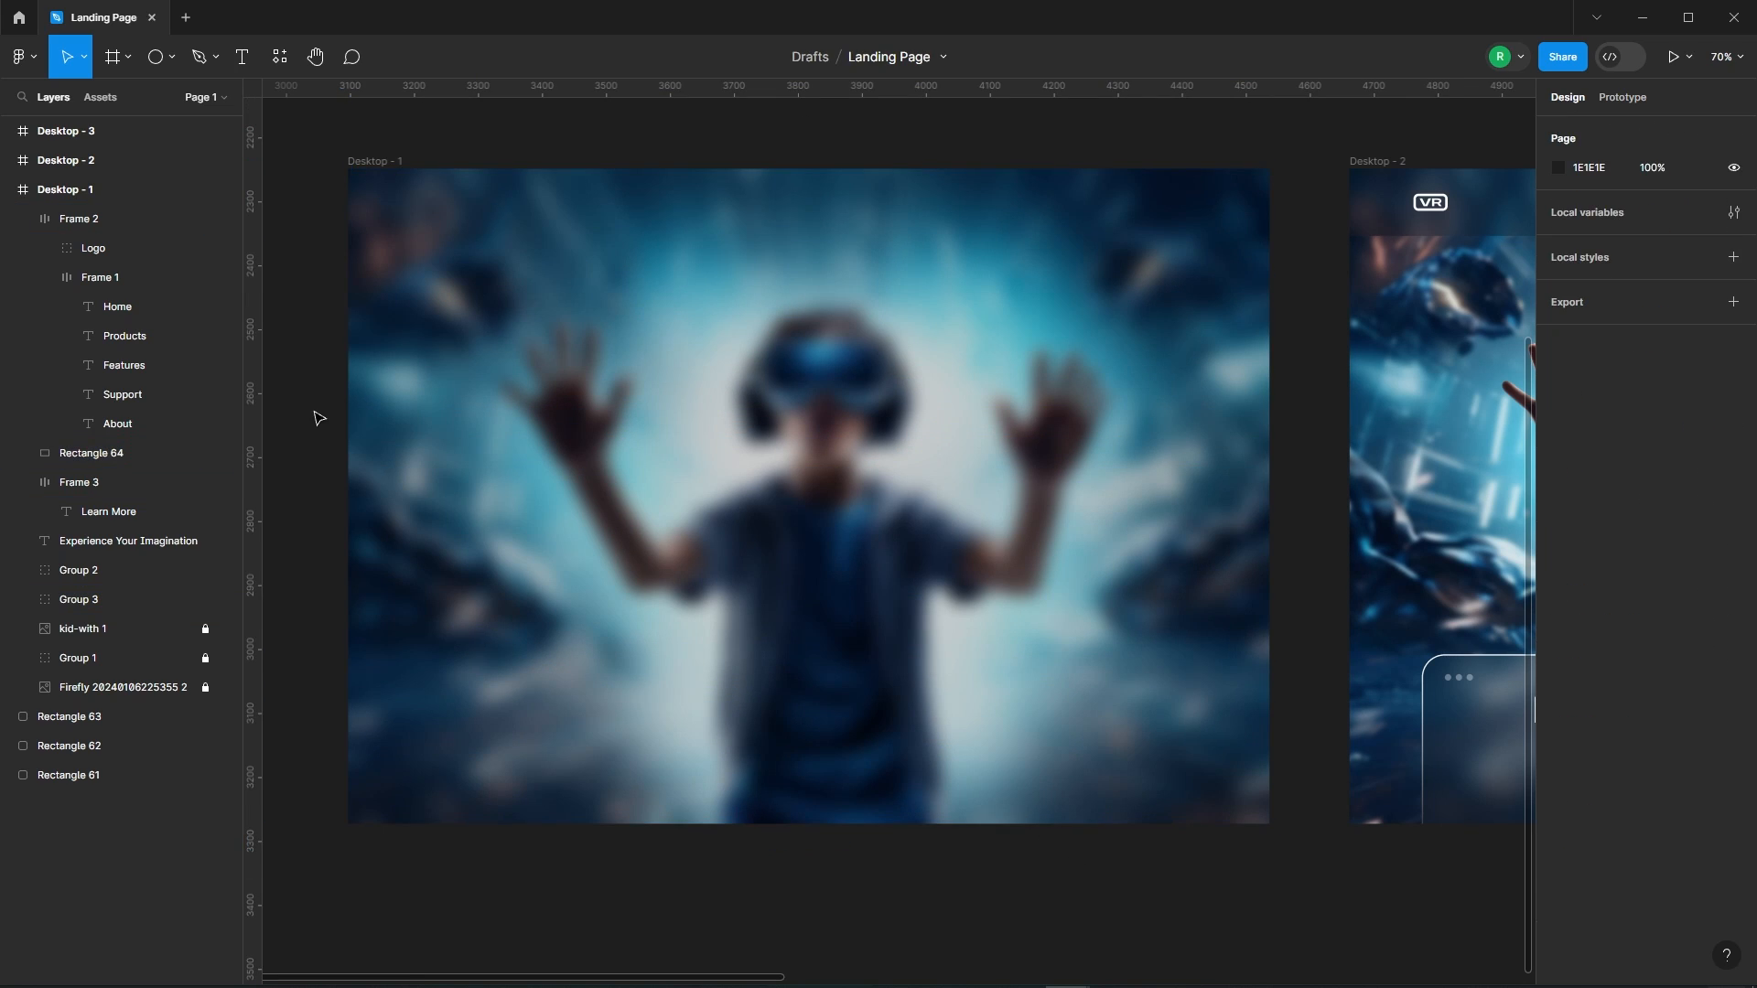
Set the opacity of Group 1, the light glow behind the kid image in Desktop - 1, to 0%
click(77, 658)
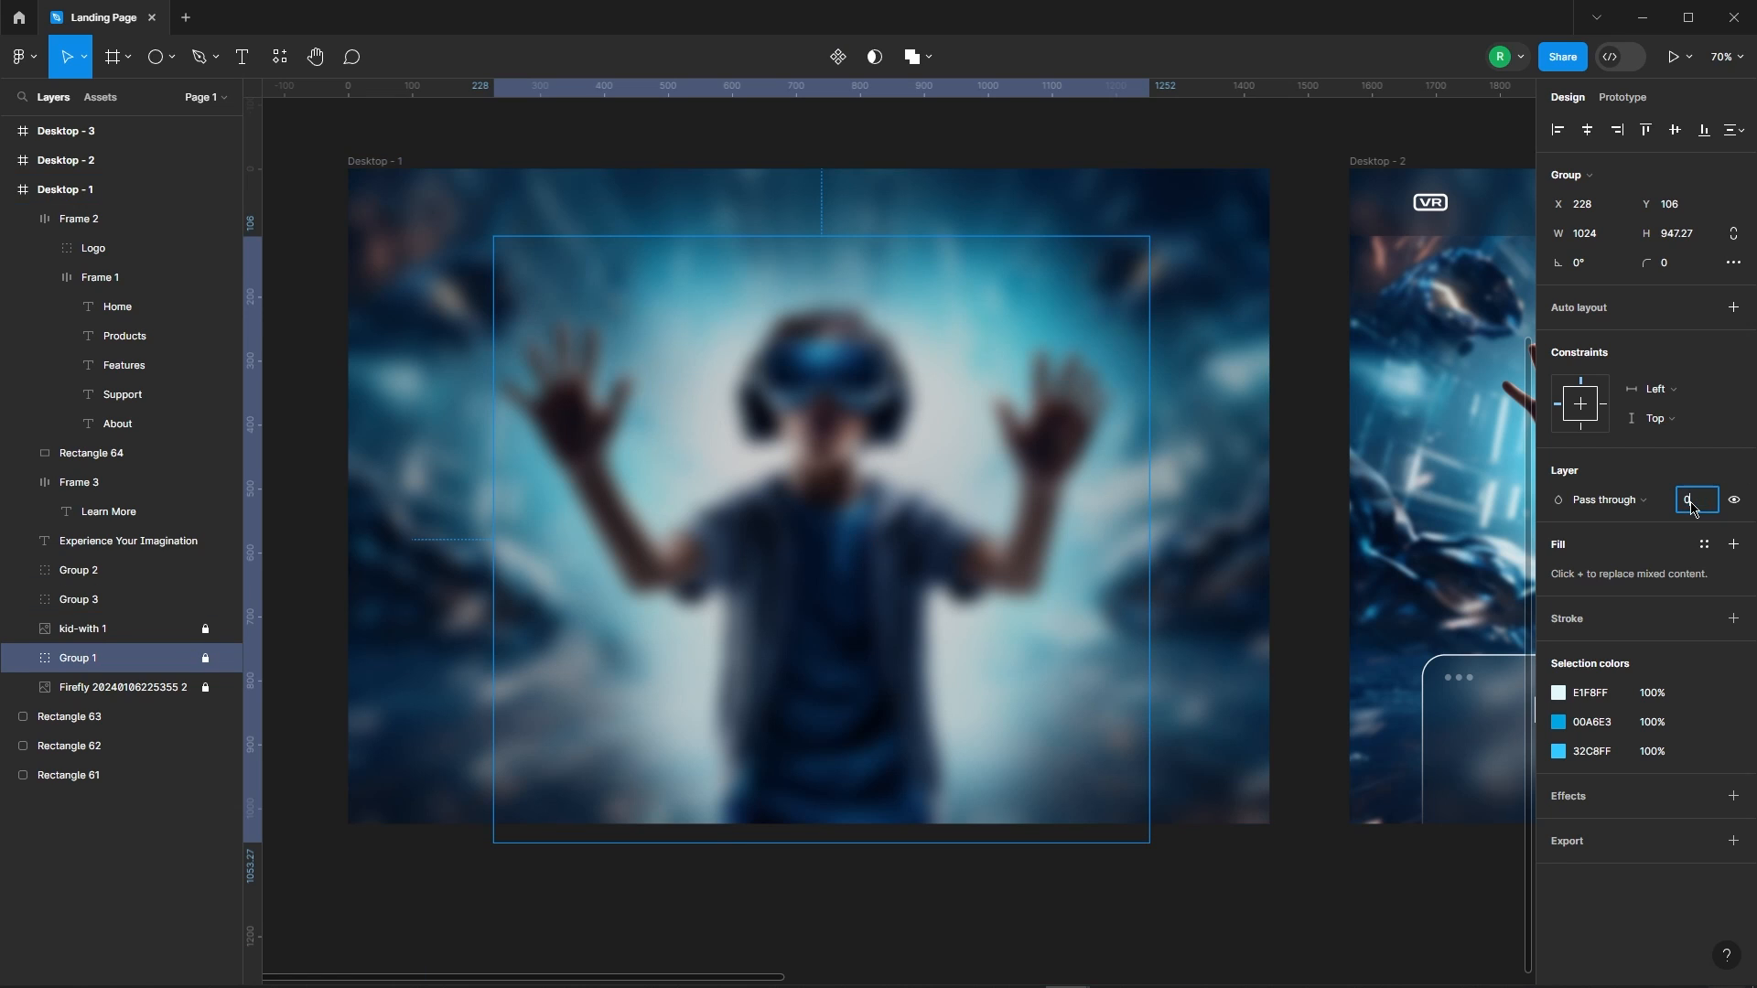
click(1051, 146)
scroll(704, 393, down, 5)
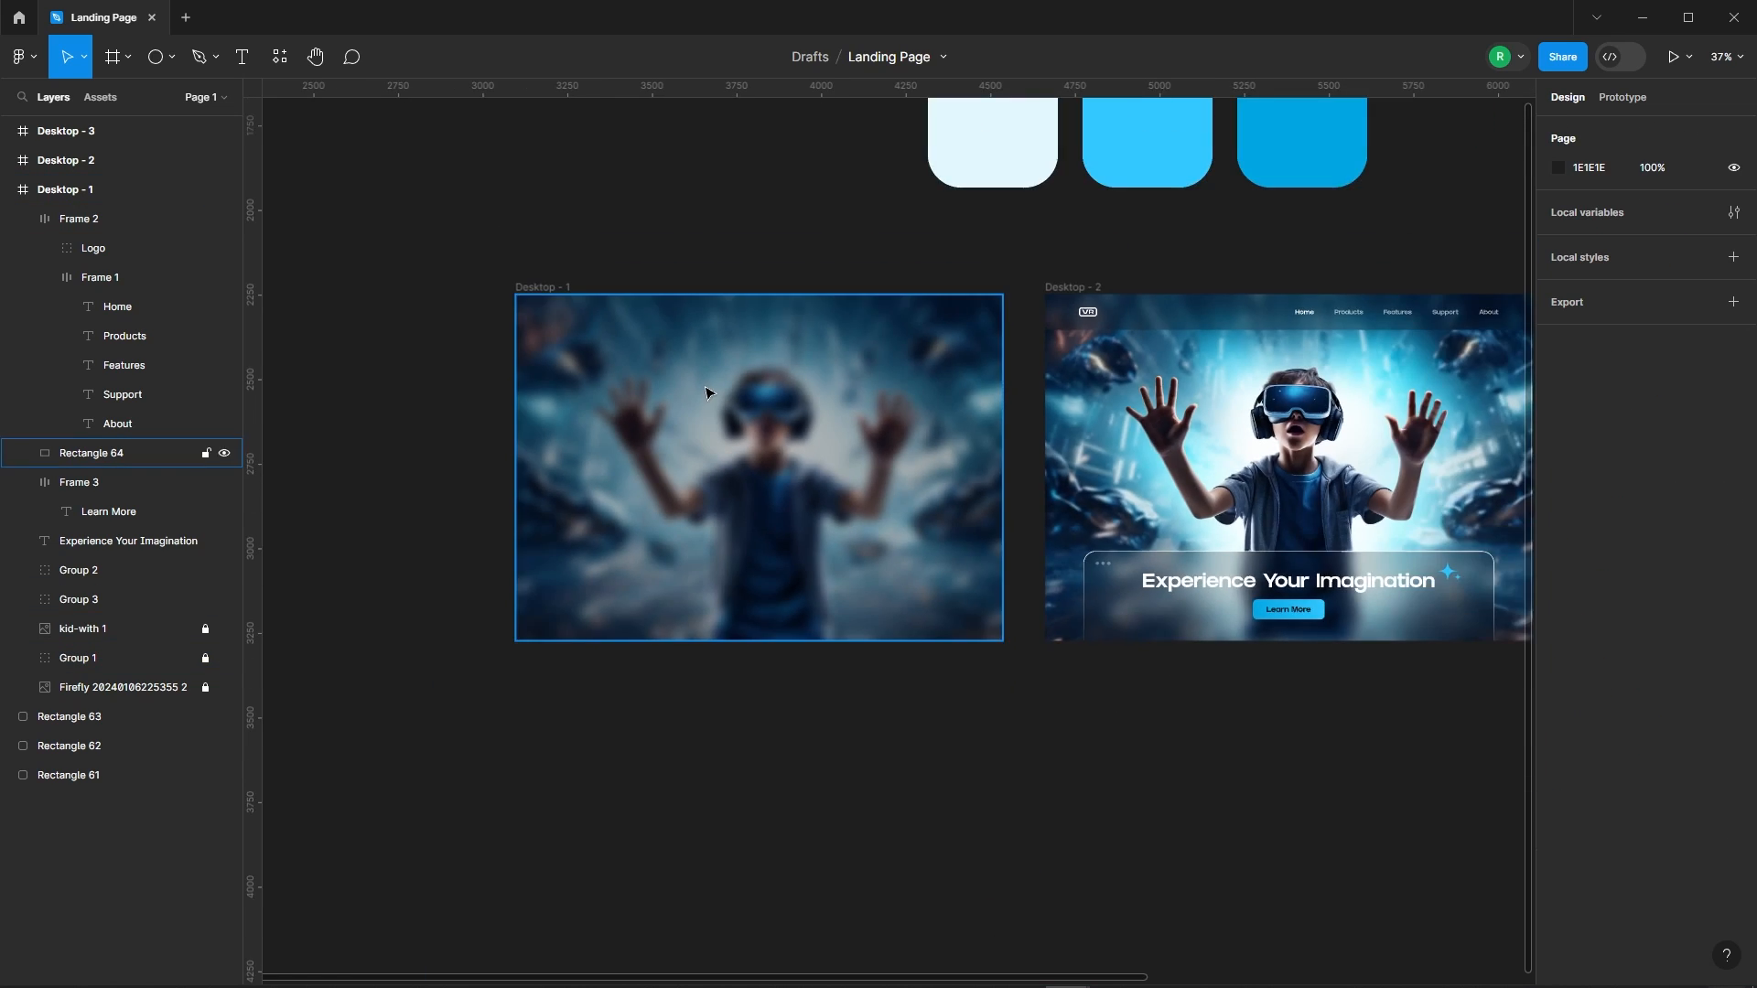
Scale the heading and the Learn More button in Desktop - 2 up together about their centre to about 1026 × 162
scroll(704, 394, down, 3)
scroll(1190, 330, up, 6)
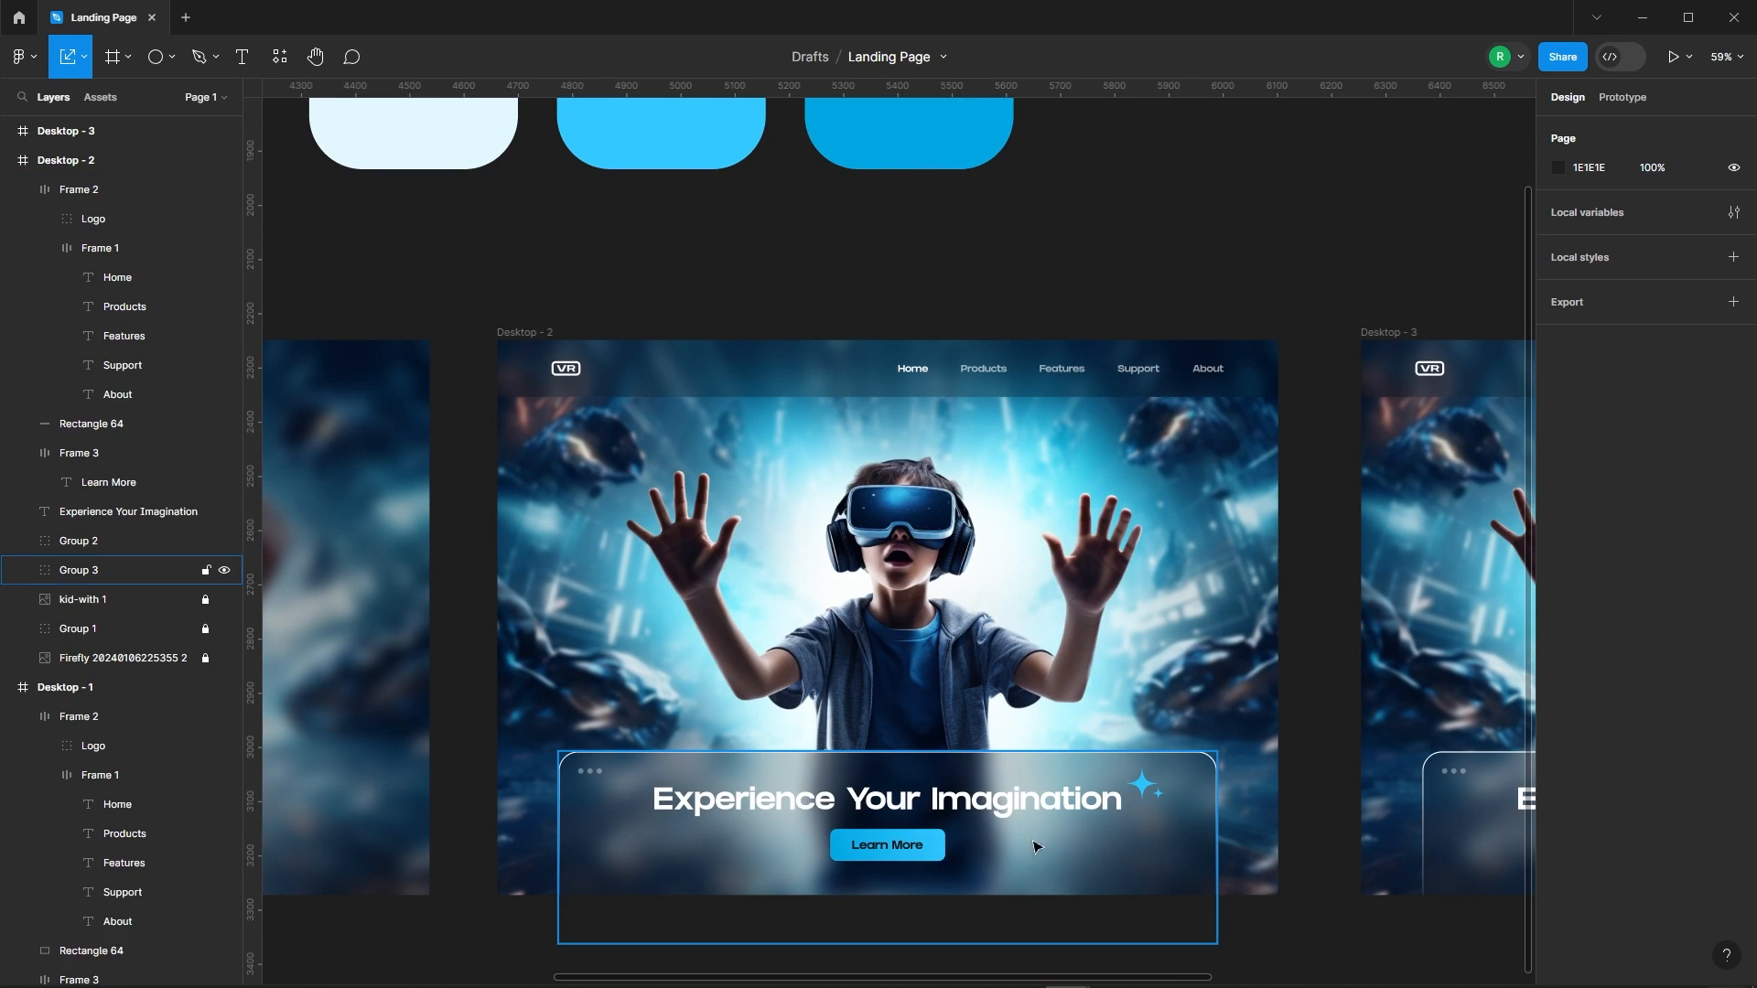
click(885, 799)
shift+click(887, 845)
drag(1120, 821, 1165, 822)
click(1732, 366)
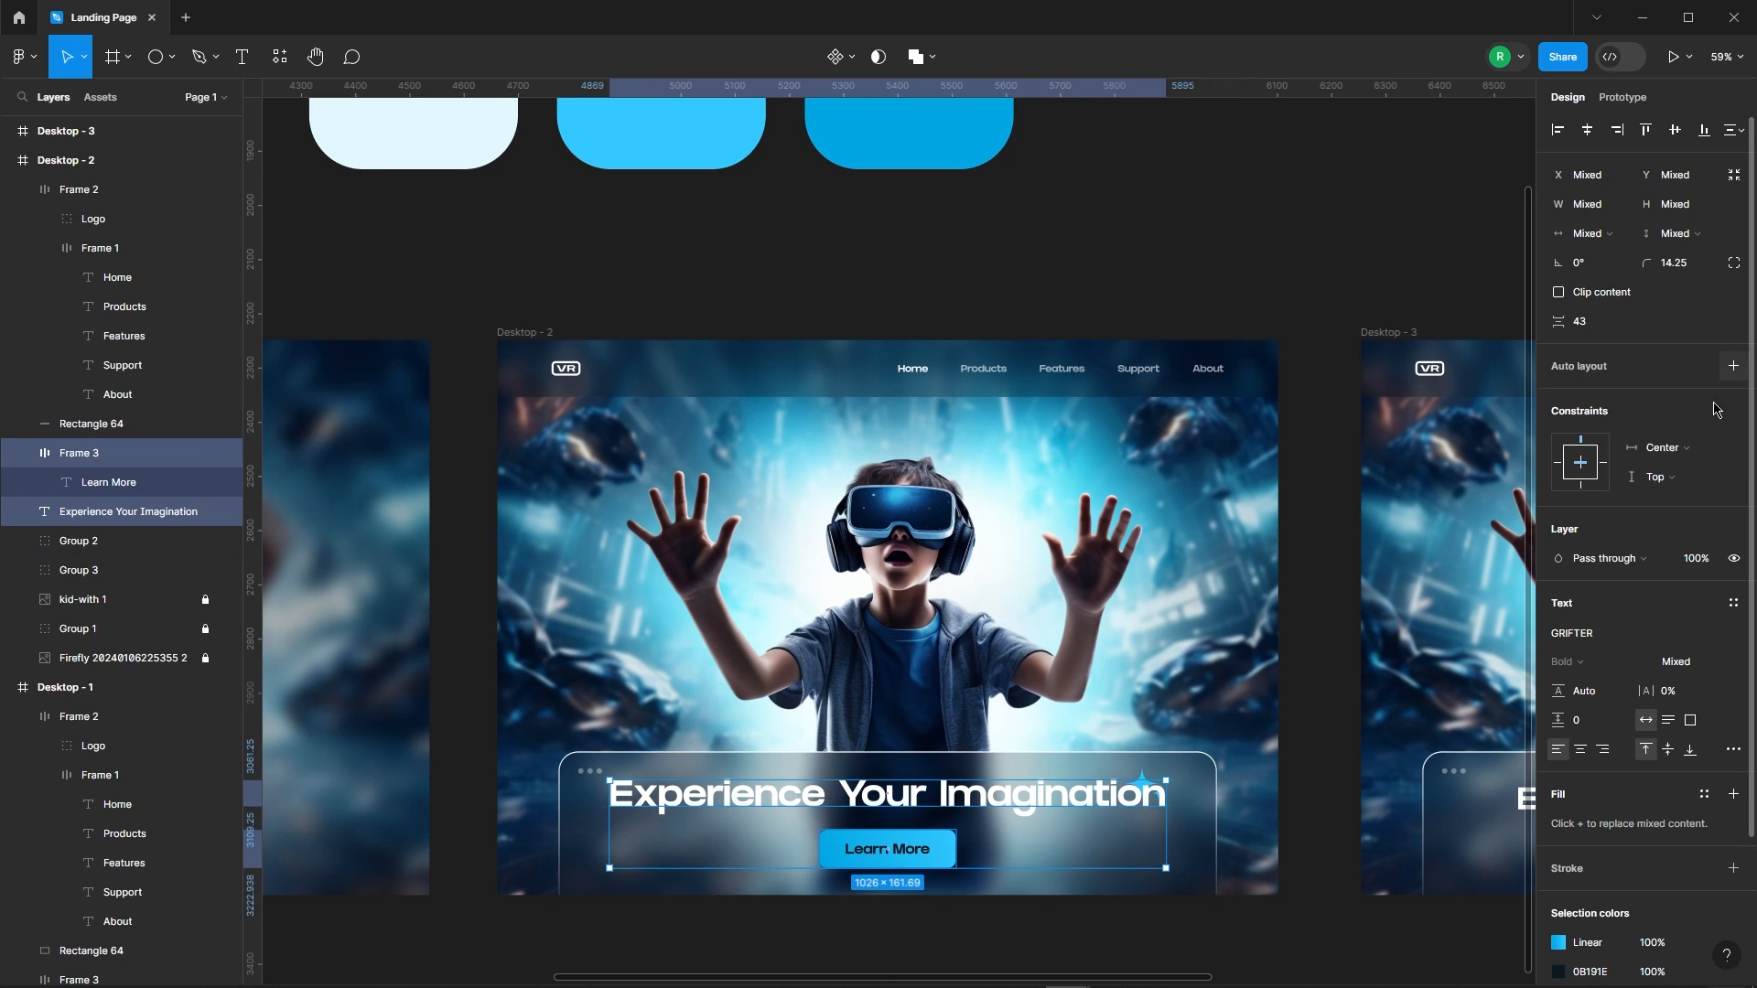
Make the heading, the Learn More button and the star group in Desktop - 2 fully transparent
click(1718, 556)
text(0)
key(Return)
key(Escape)
key(Tab)
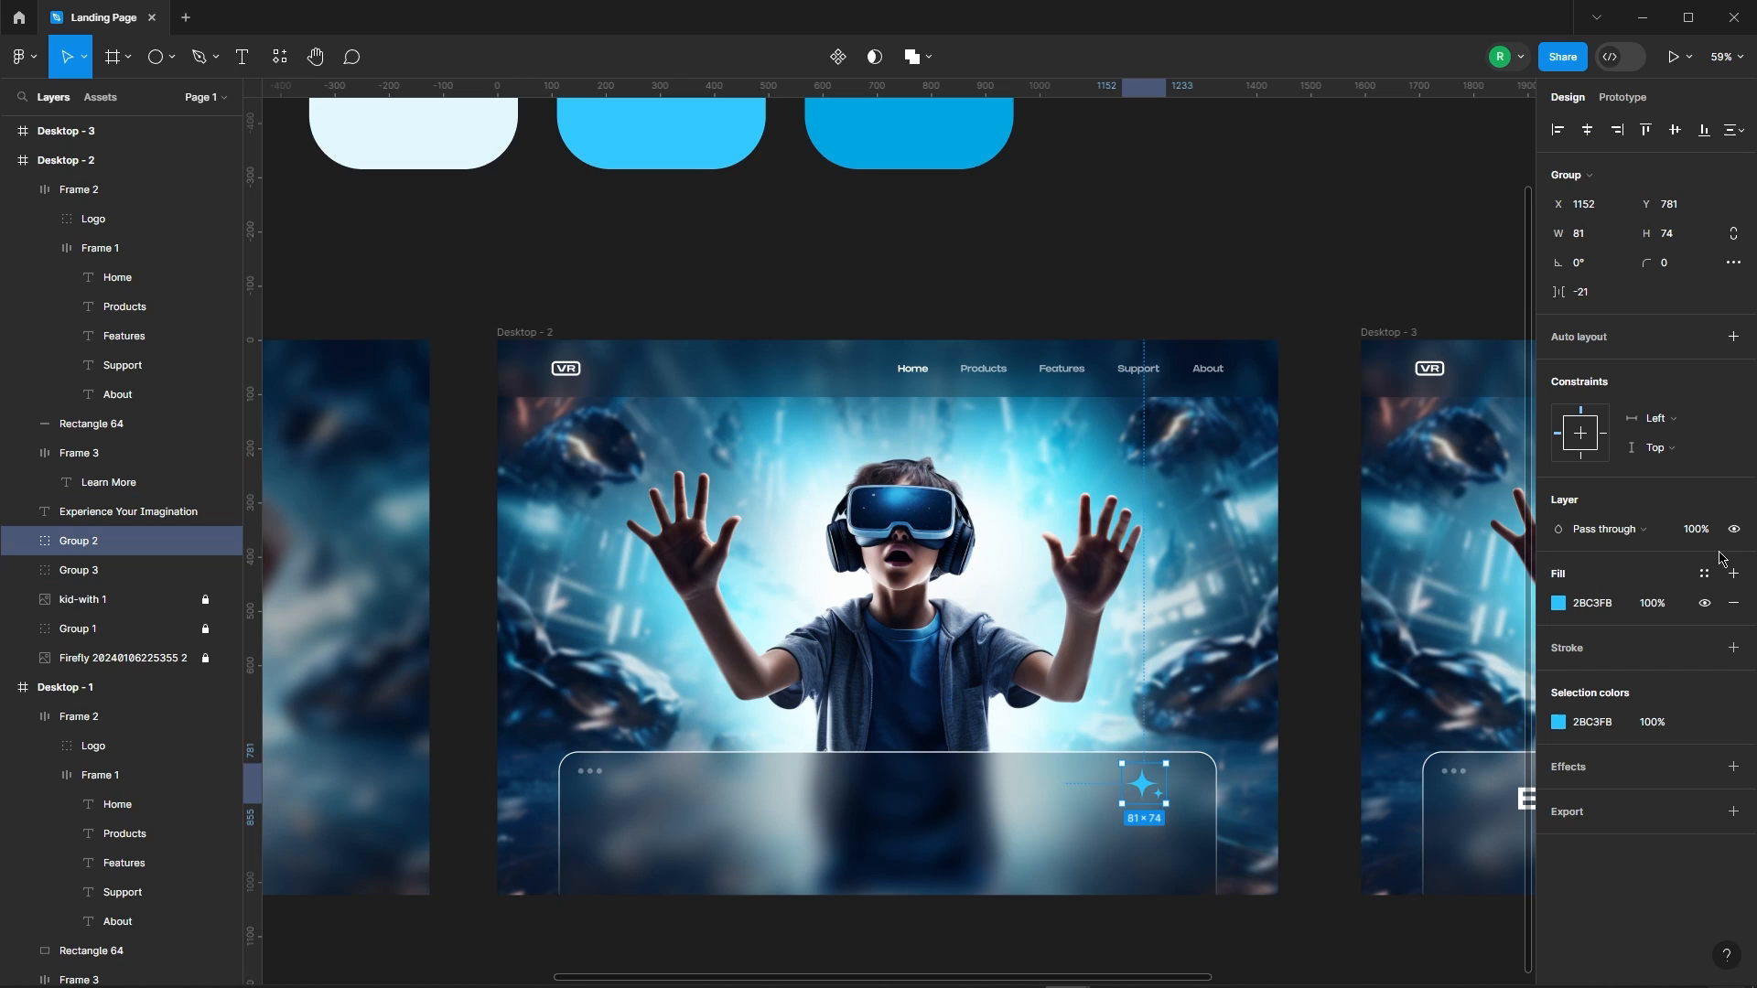
key(Return)
click(1338, 316)
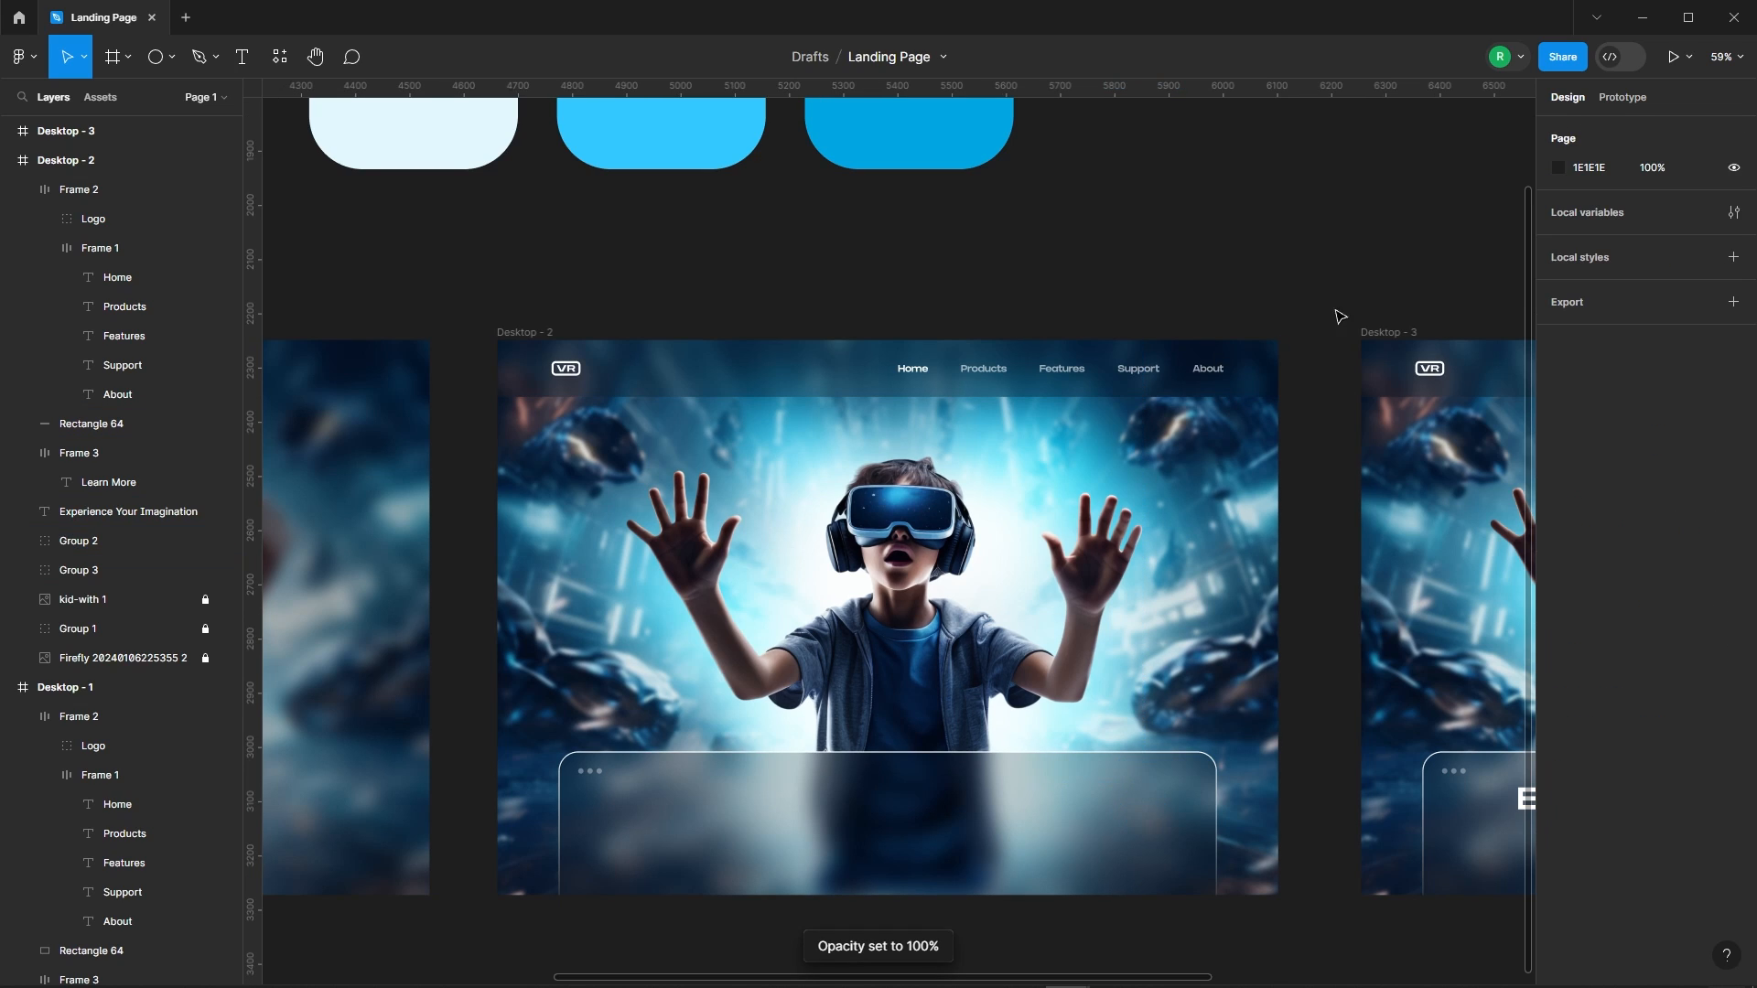
Scale the transparent logo and navigation frame in Desktop - 1 up about its centre to a width of about 1346
scroll(1236, 291, down, 4)
click(656, 331)
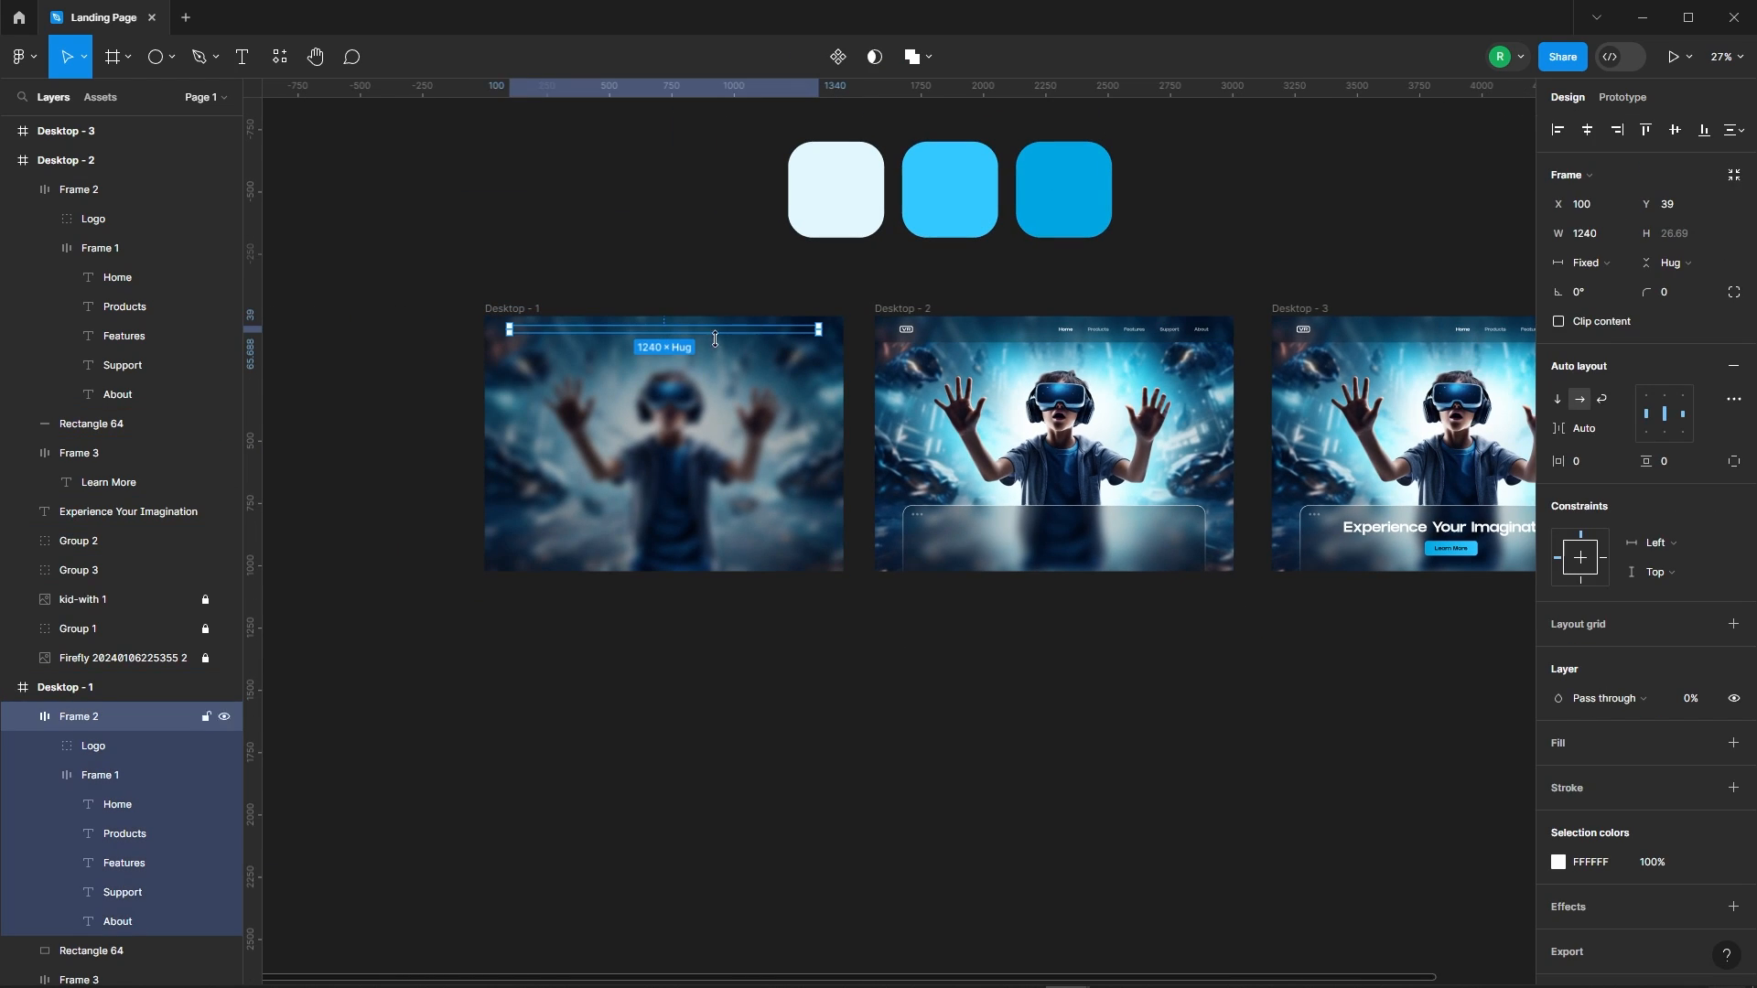
click(83, 62)
click(44, 120)
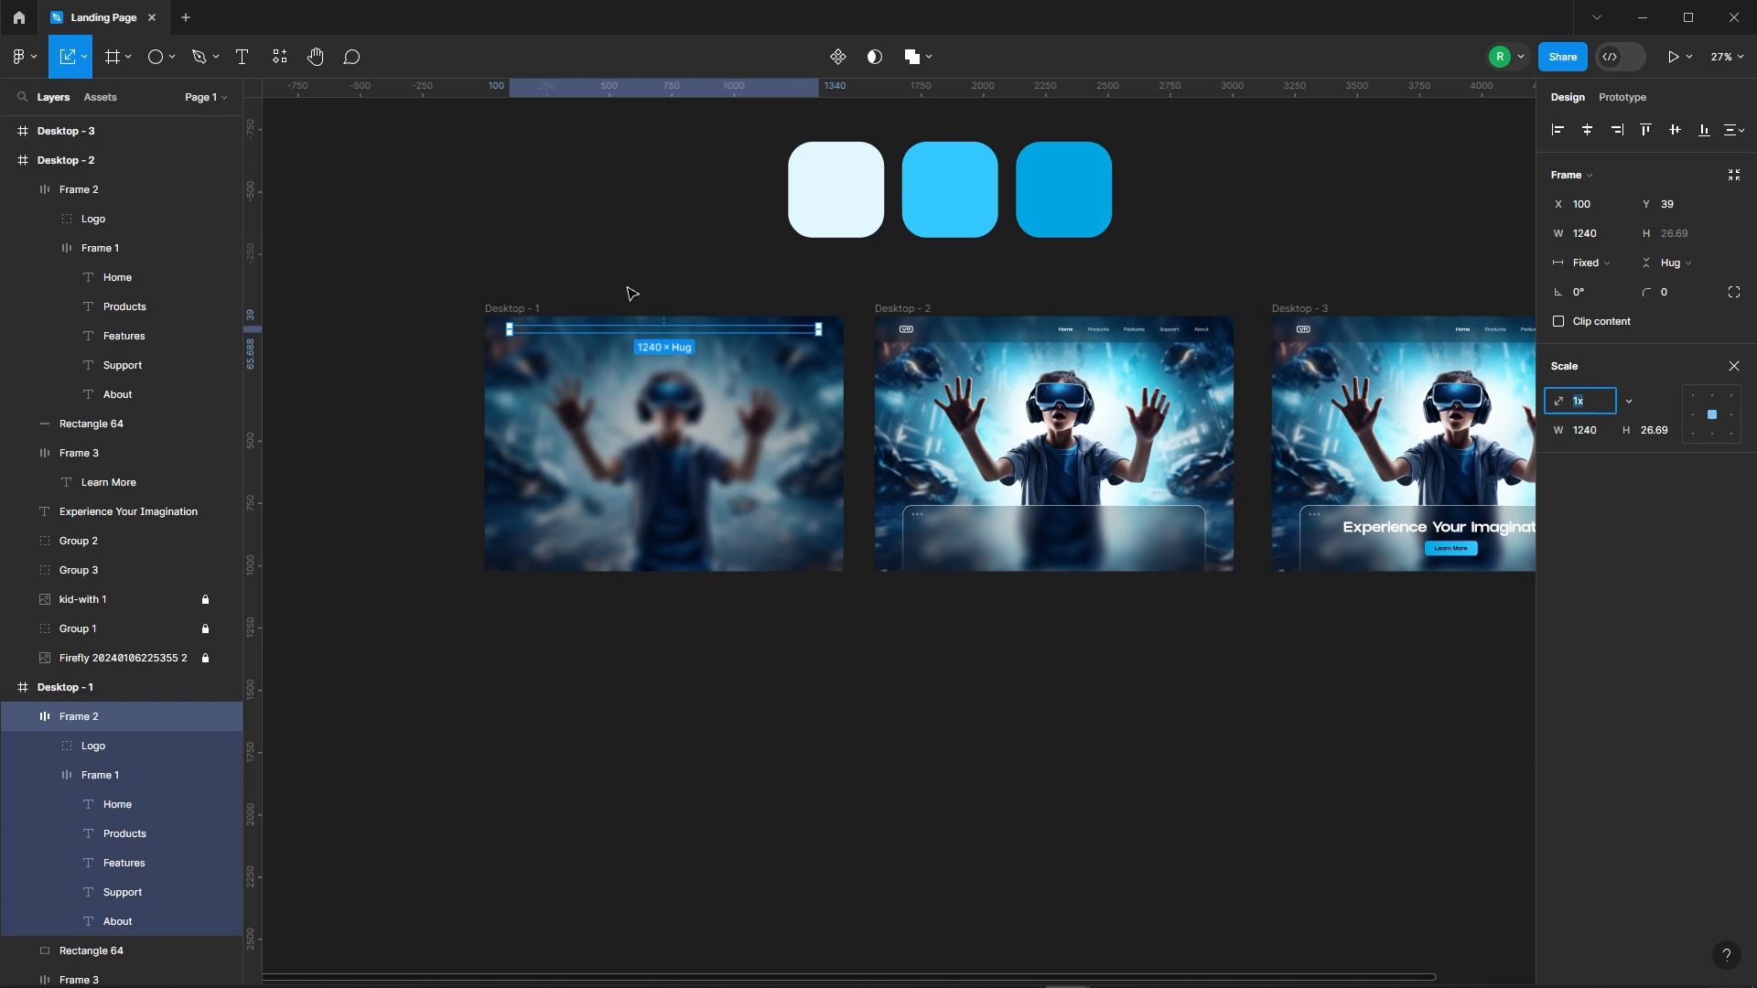
scroll(631, 292, up, 4)
drag(1065, 385, 1092, 372)
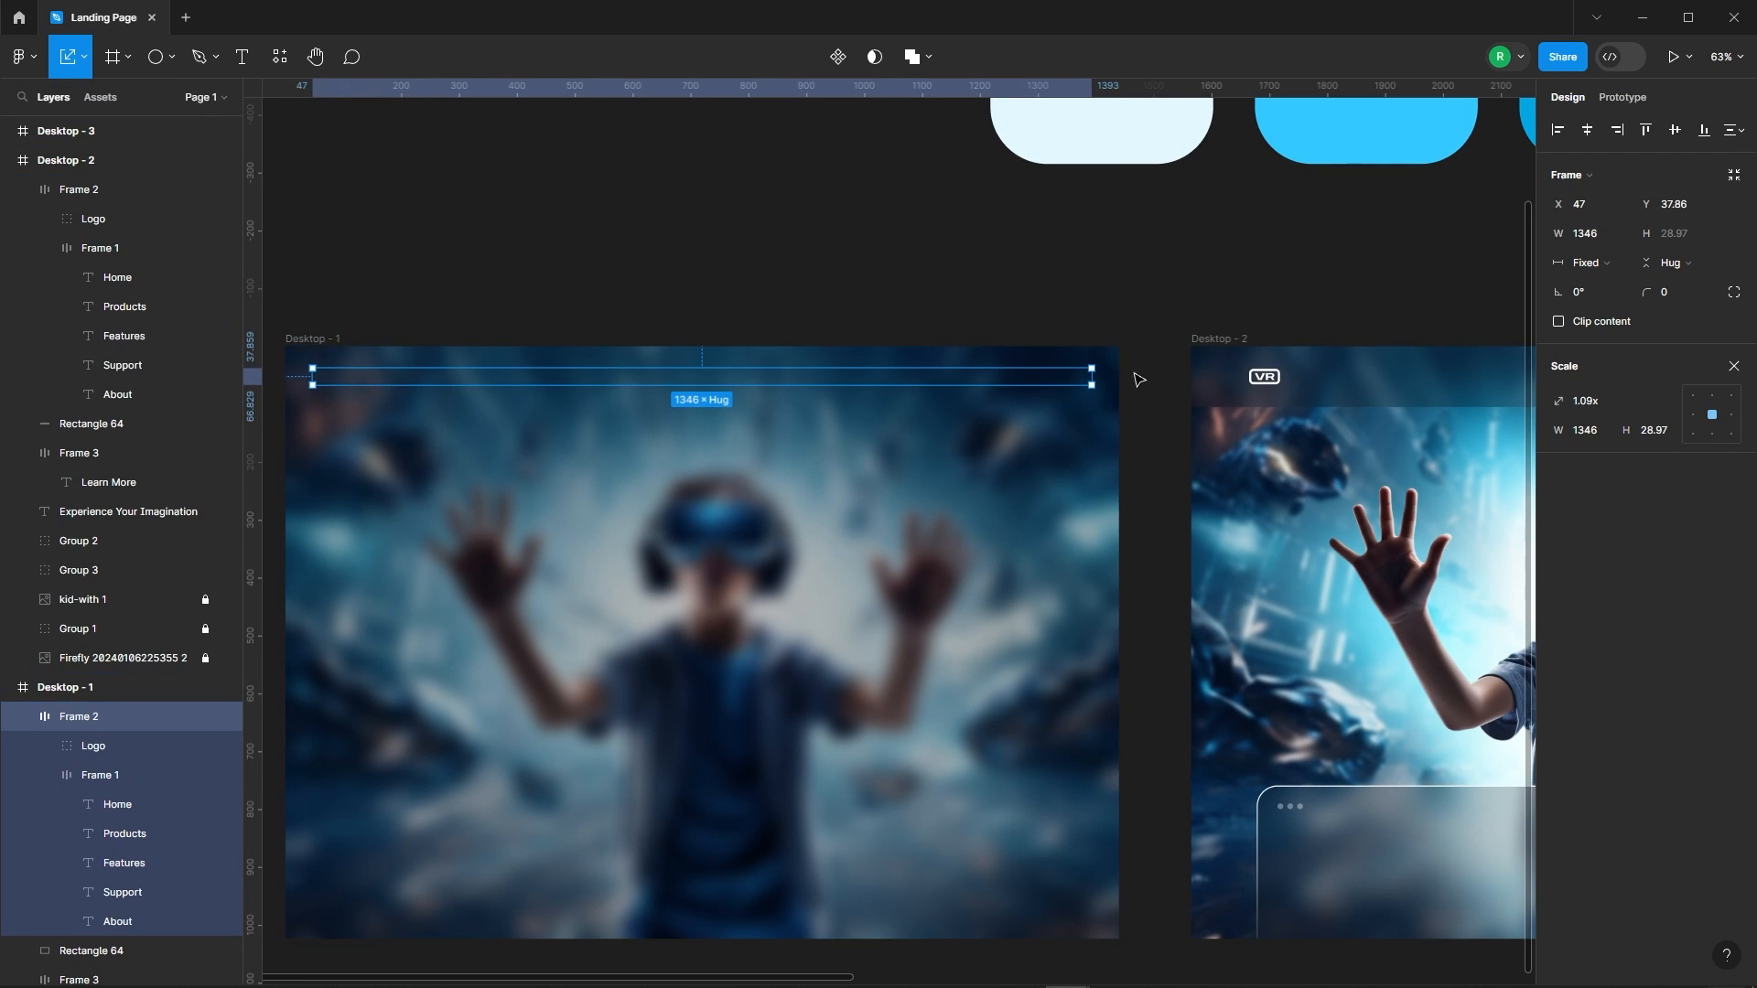
click(768, 286)
Add a prototype connection from Desktop - 1 to Desktop - 2 triggered after a delay of 1 ms
scroll(632, 284, down, 4)
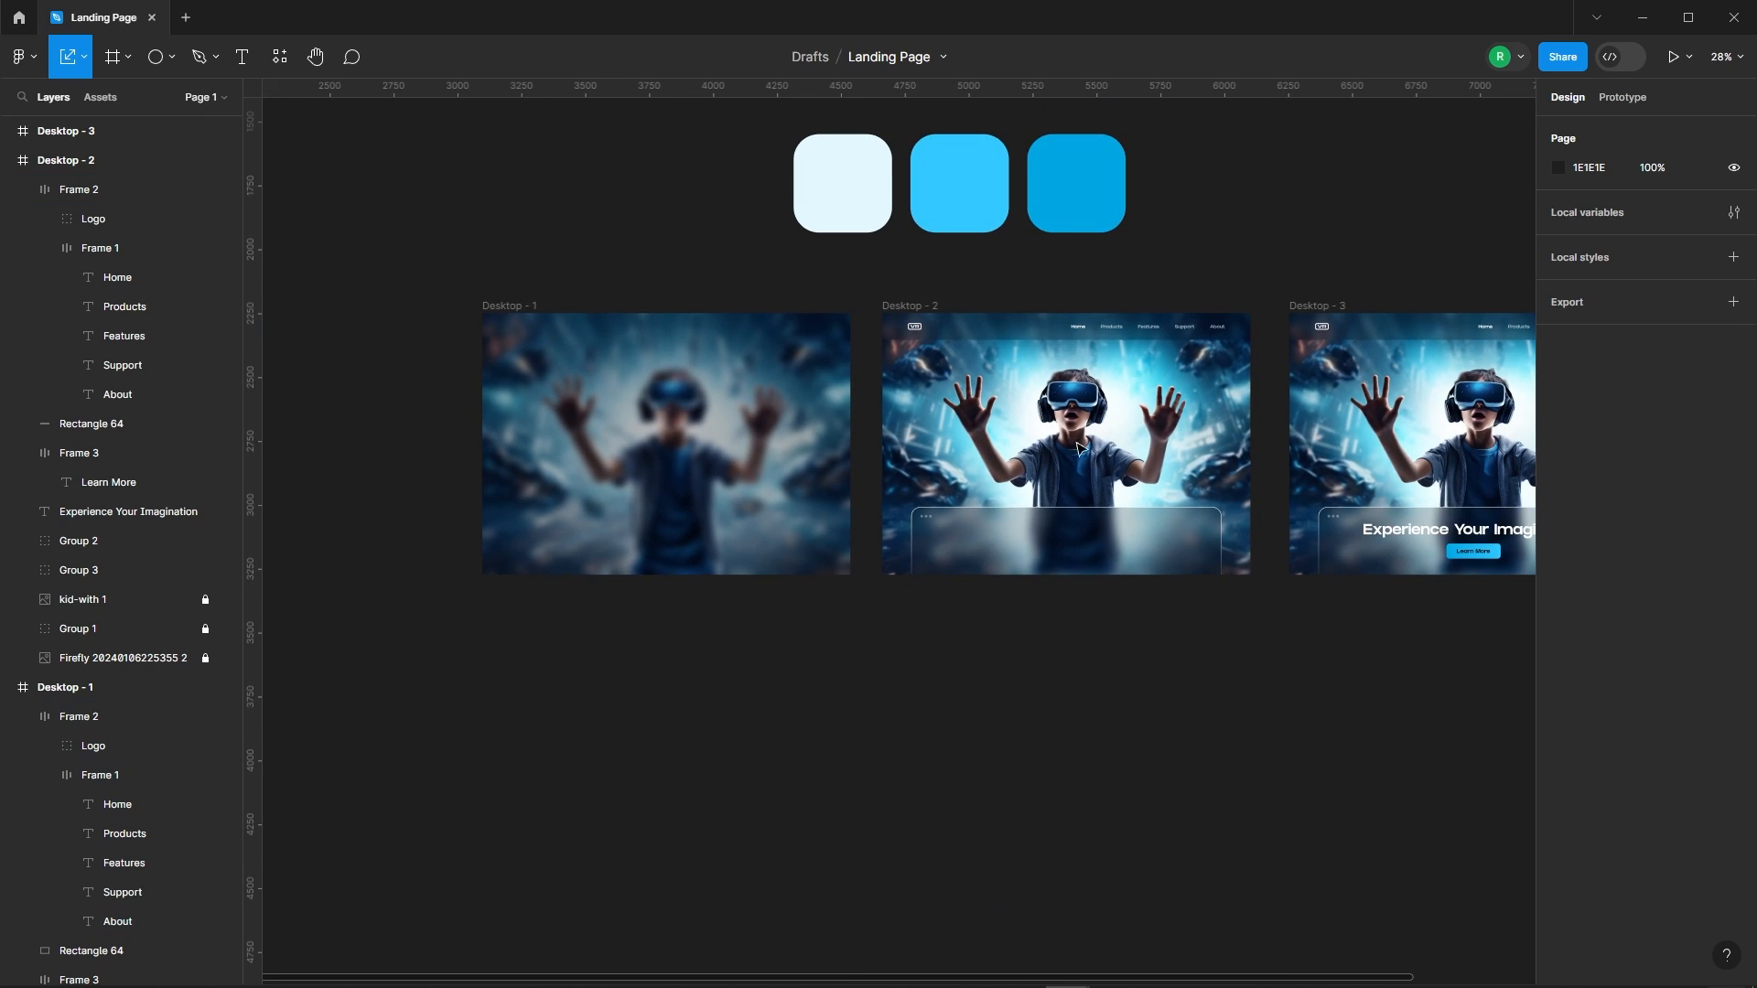
scroll(1078, 449, down, 2)
scroll(783, 381, up, 2)
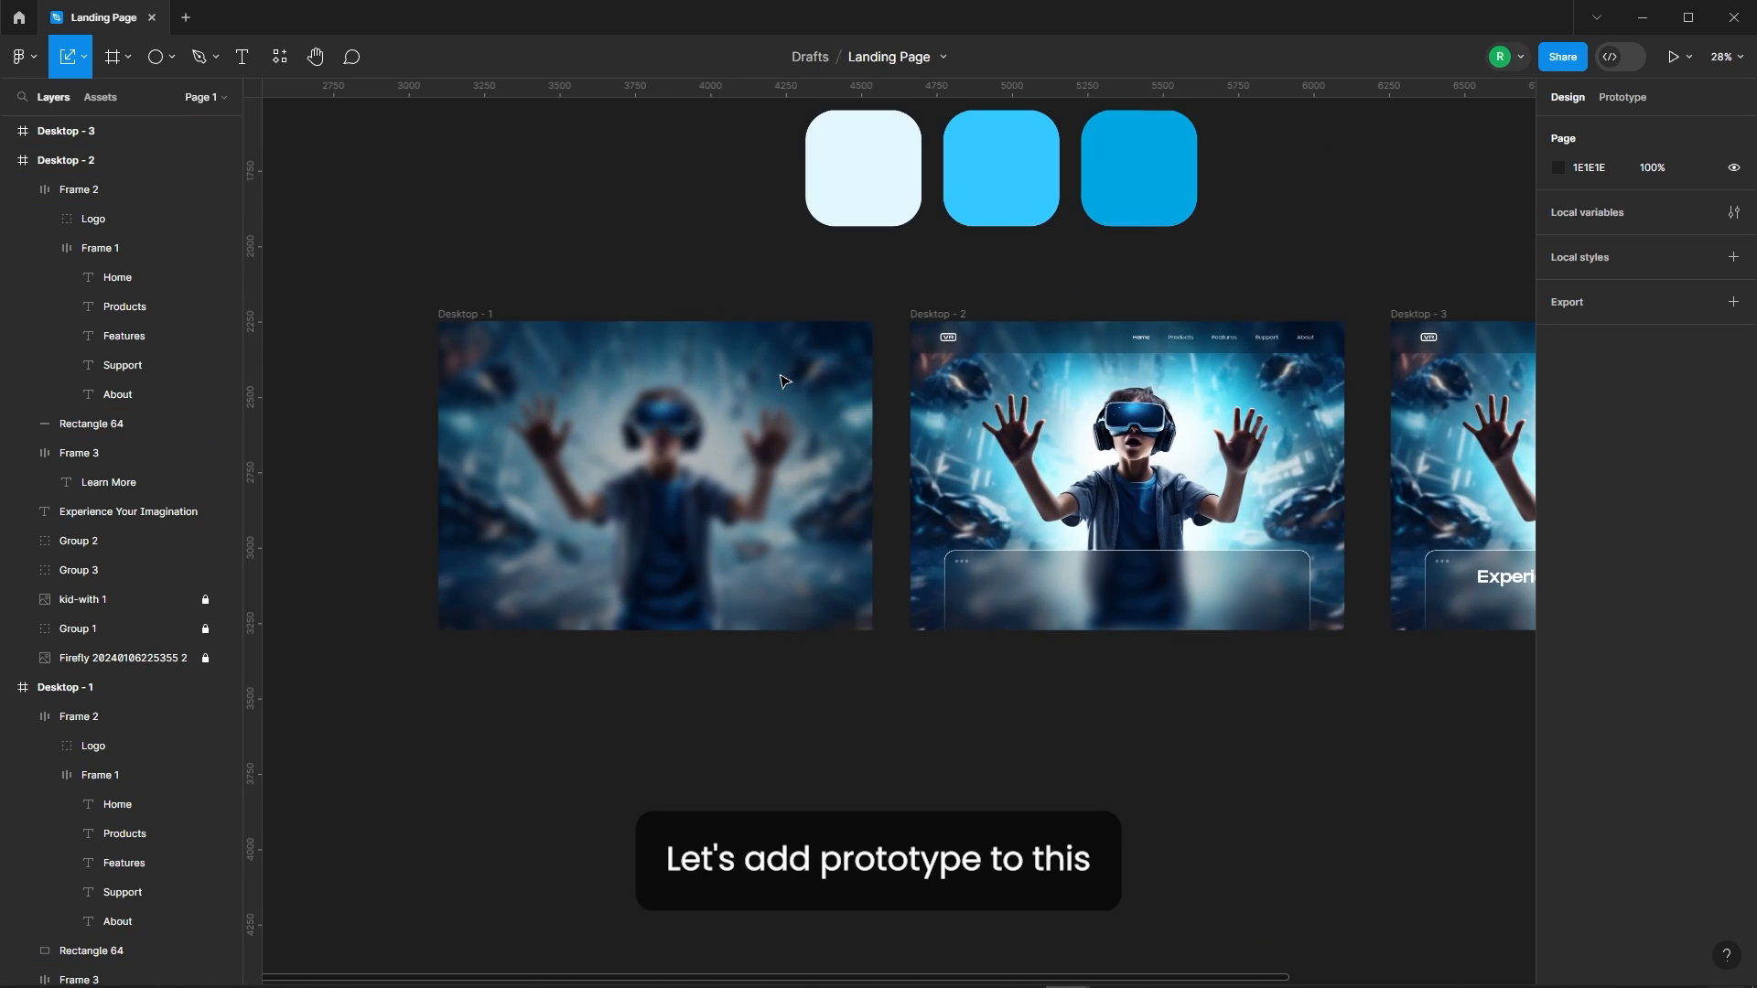
click(455, 311)
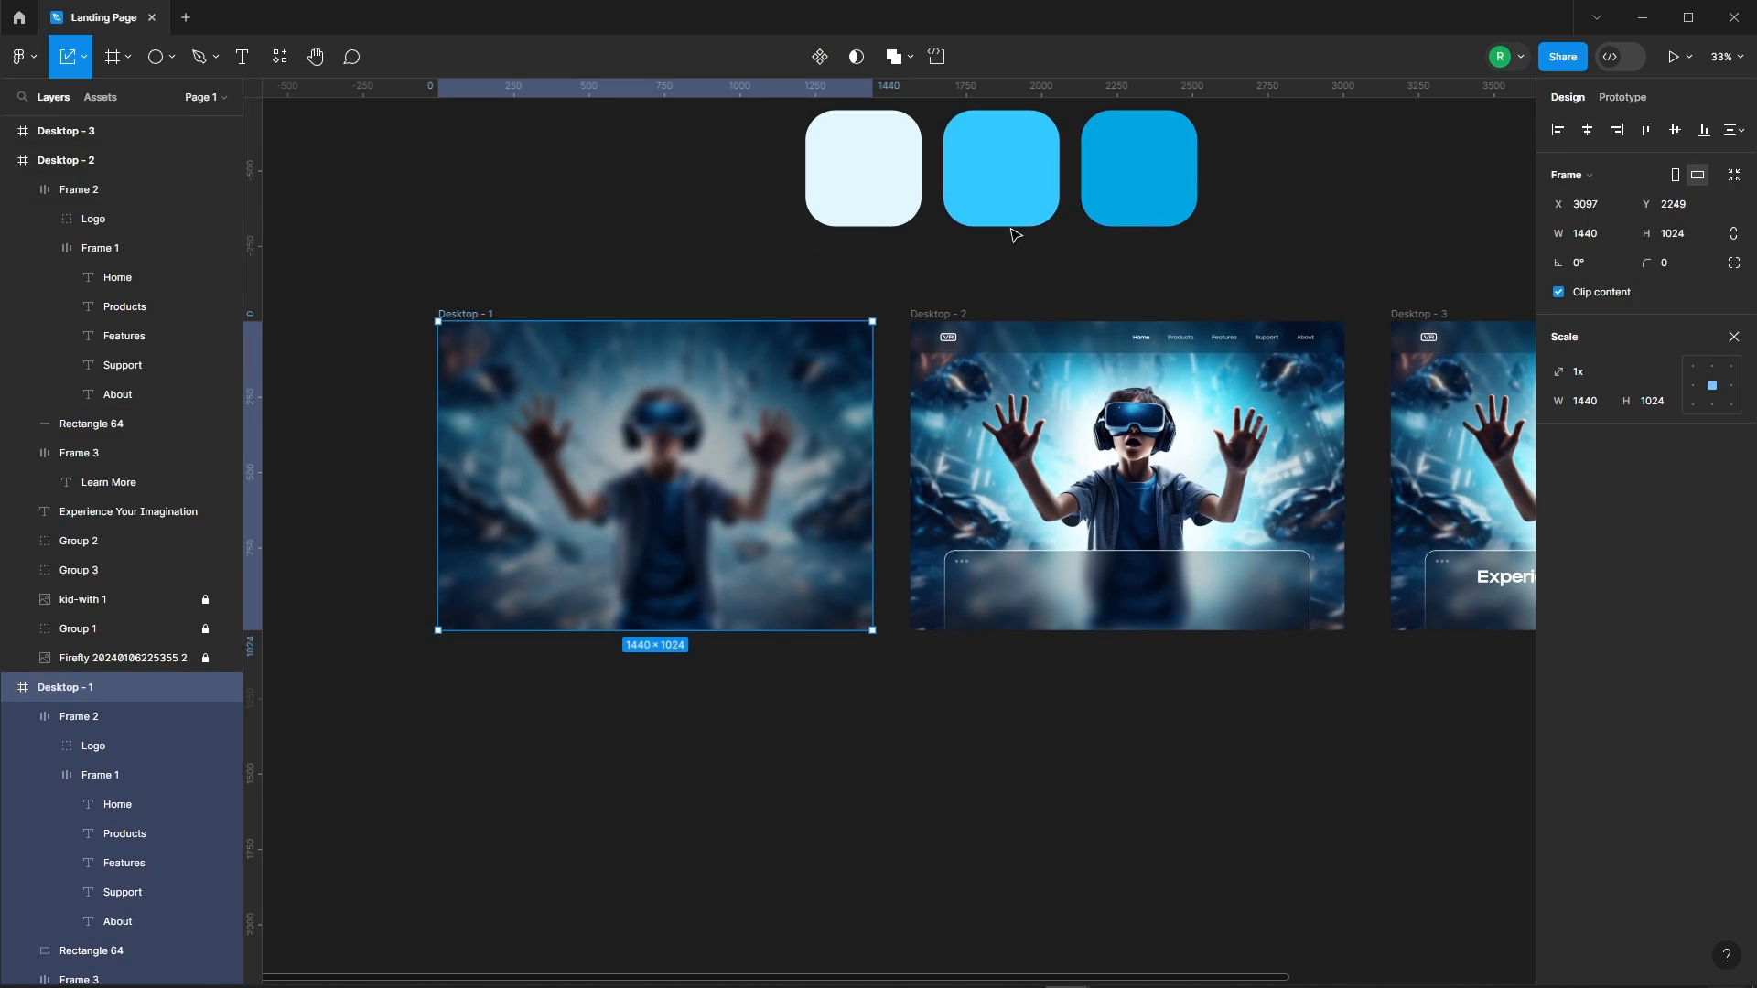
click(1624, 97)
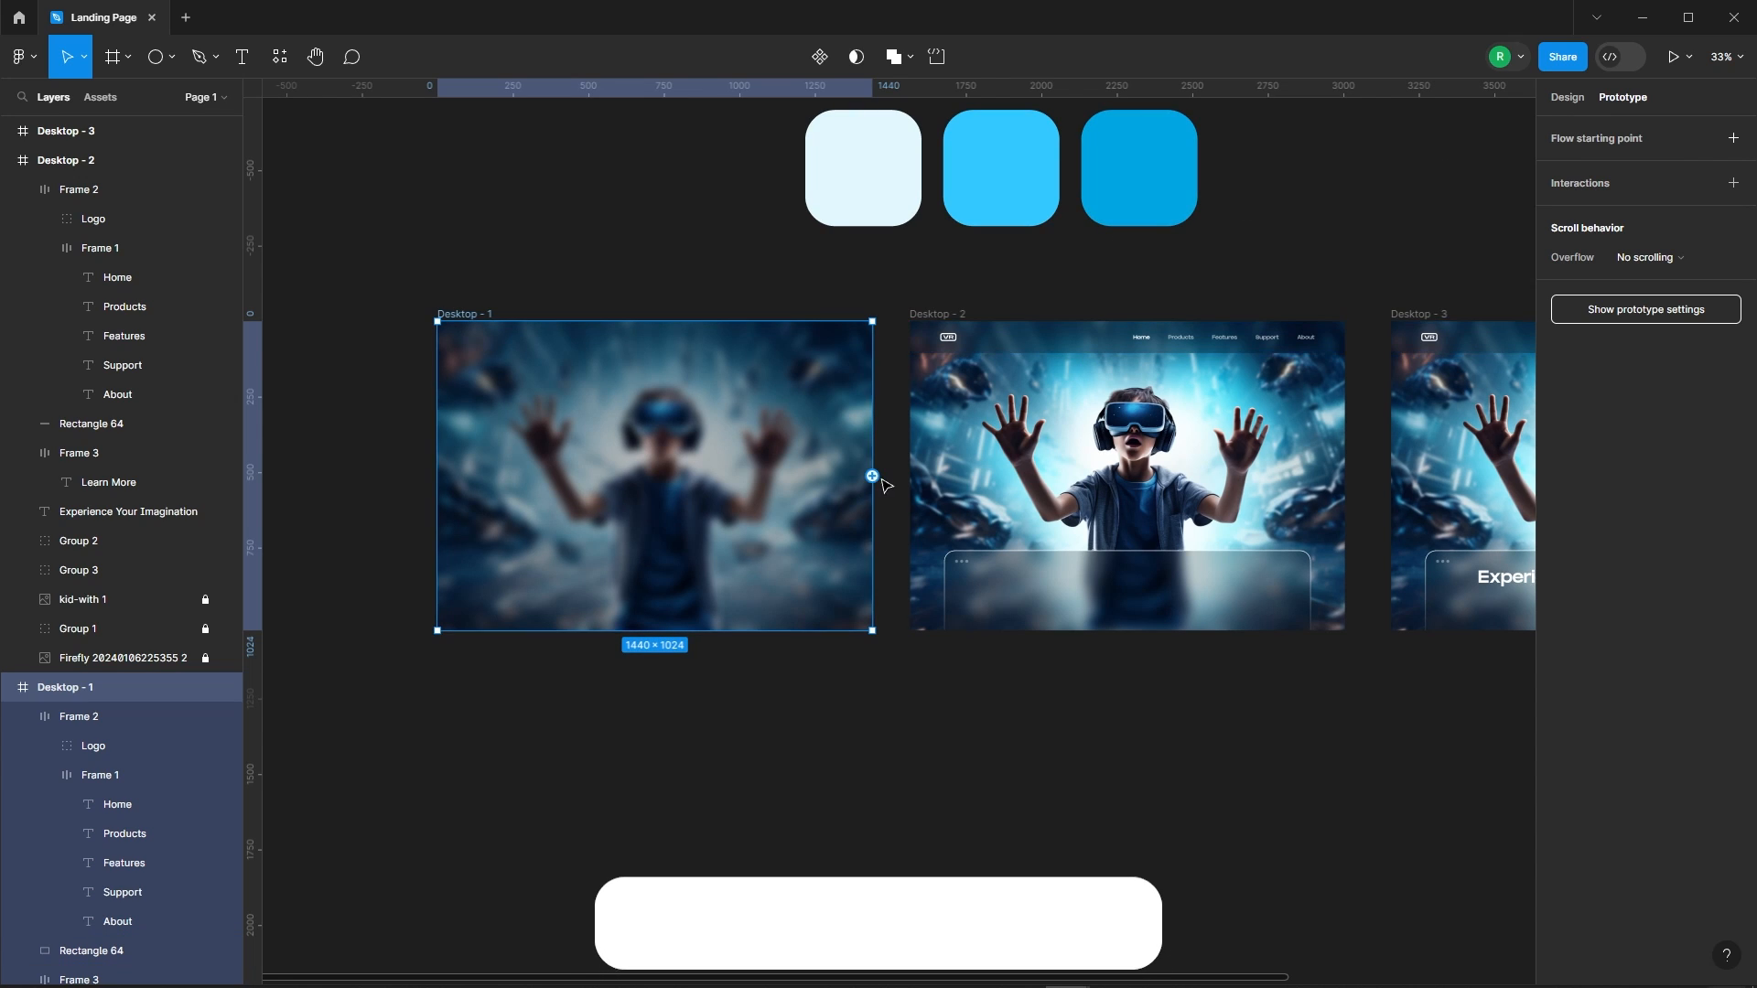
drag(872, 475, 933, 376)
click(835, 520)
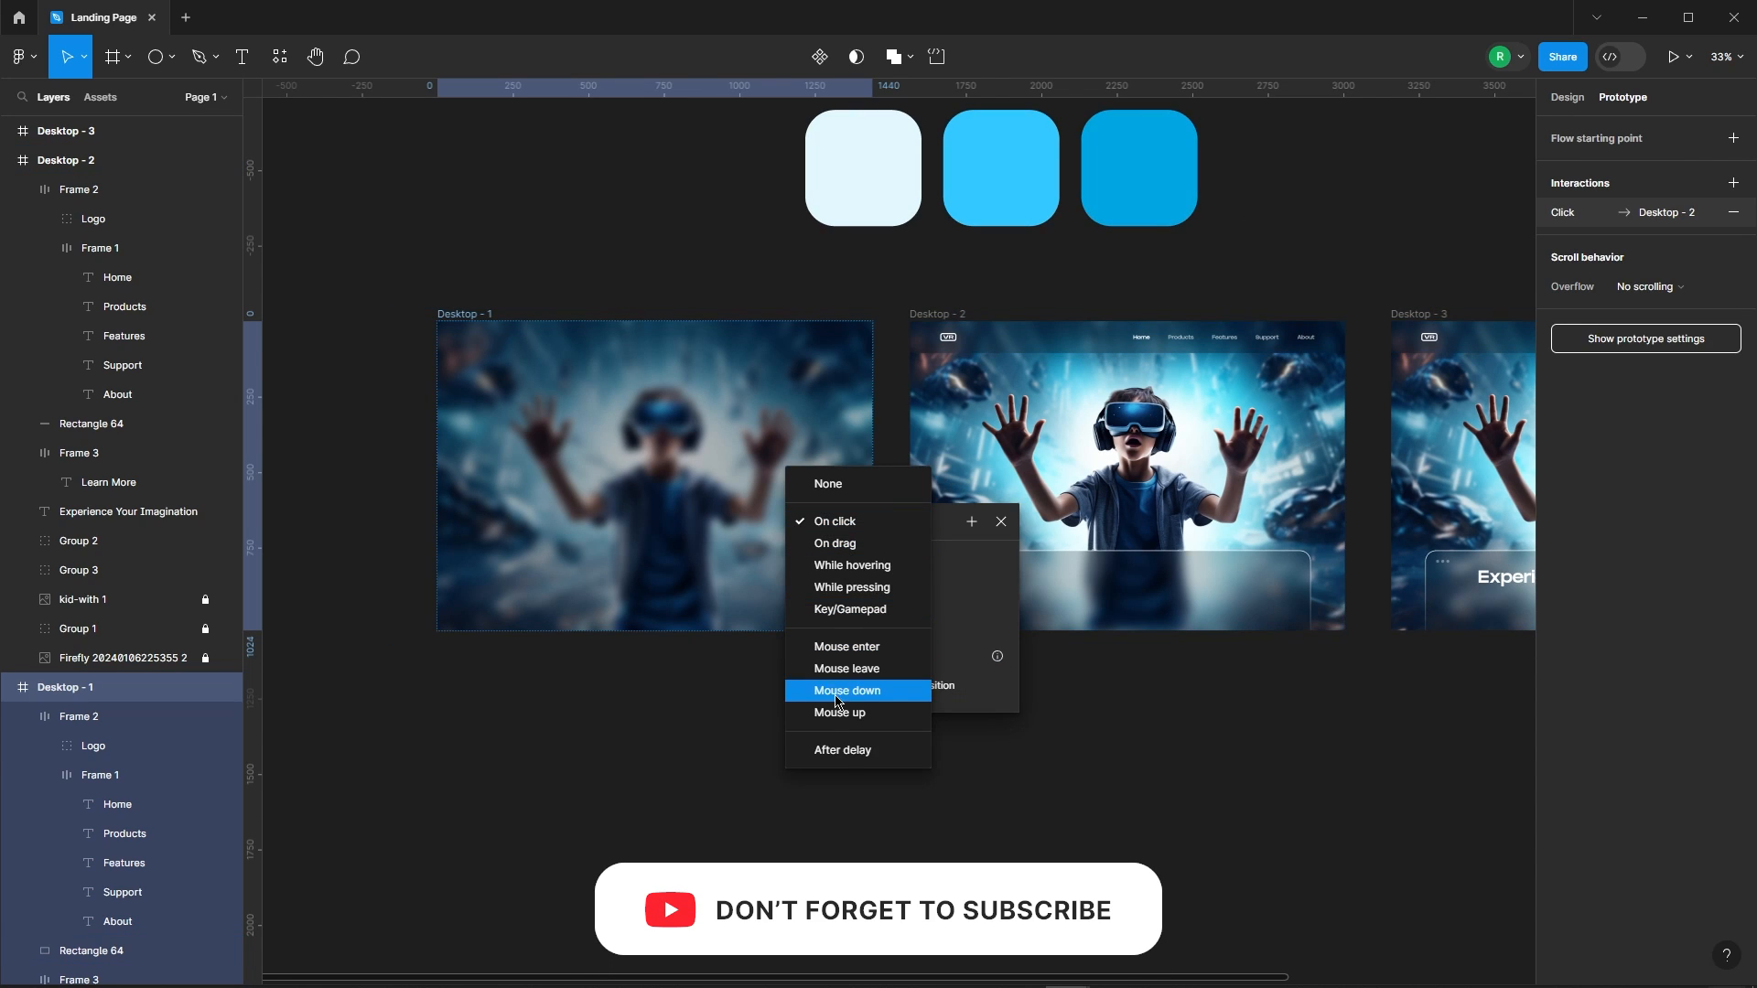
click(843, 750)
text(1)
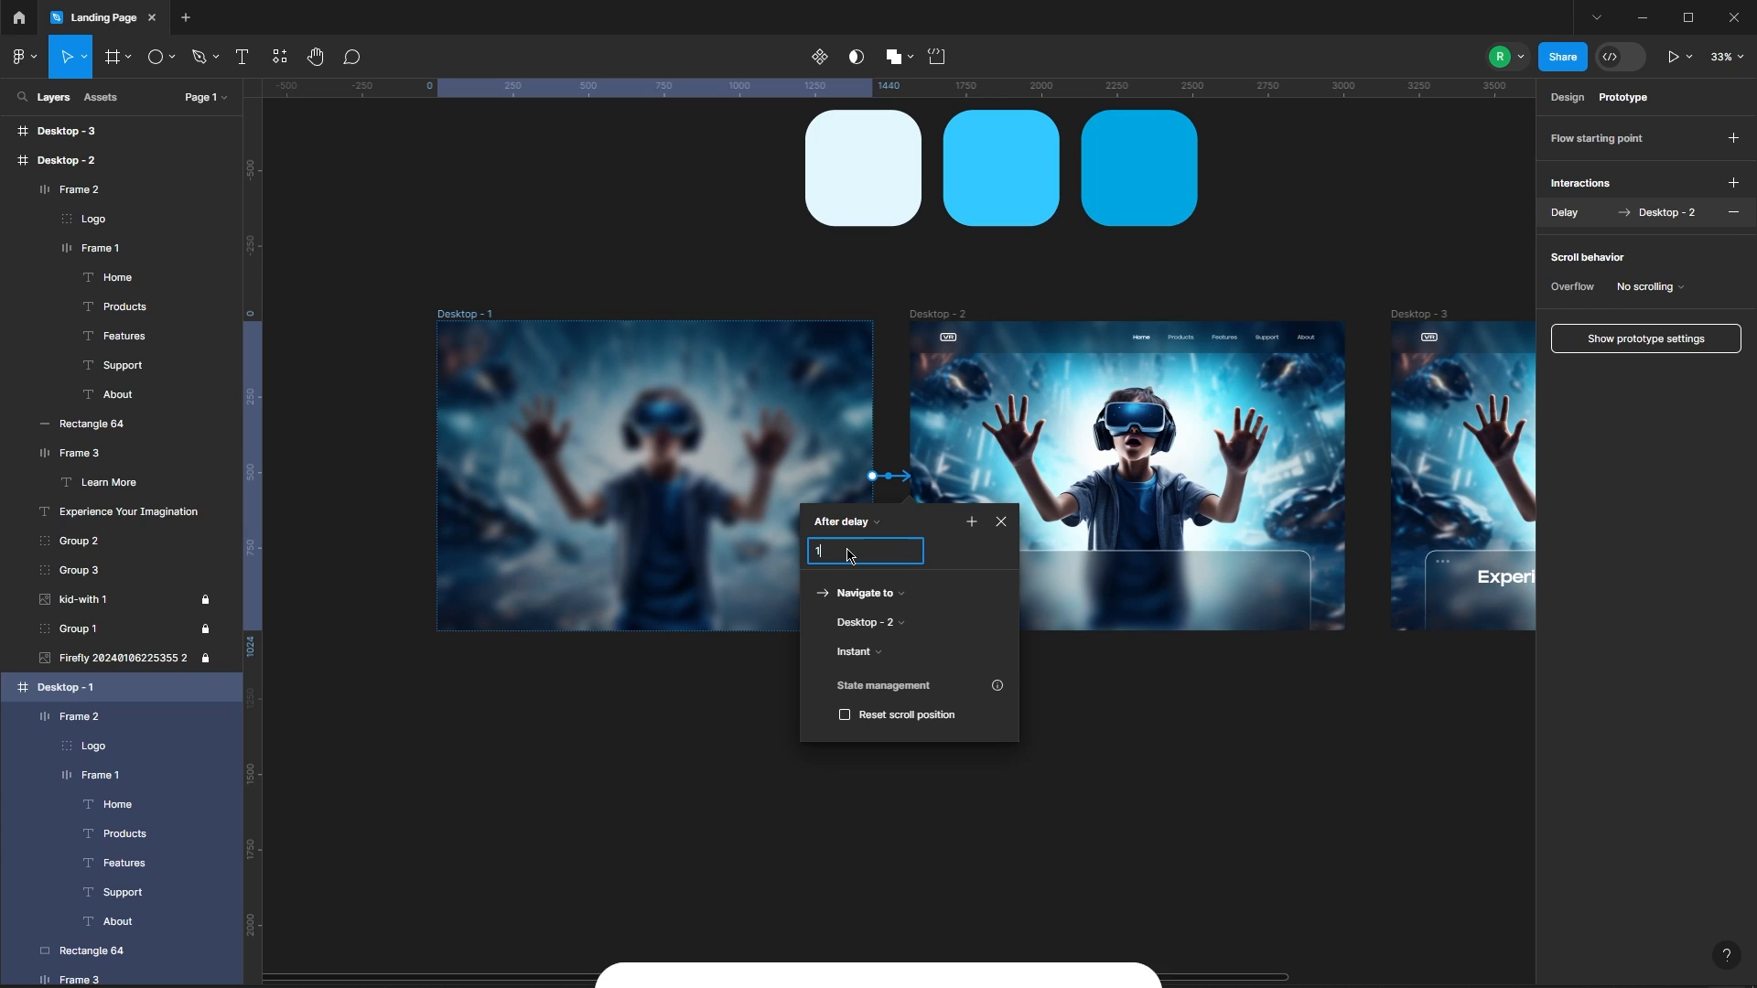
key(Return)
Set the Desktop - 1 transition to Smart animate with a custom bezier of 1, -0.01, 0, 1.01 and a duration of 1500 ms
click(892, 652)
click(909, 698)
scroll(908, 695, down, 5)
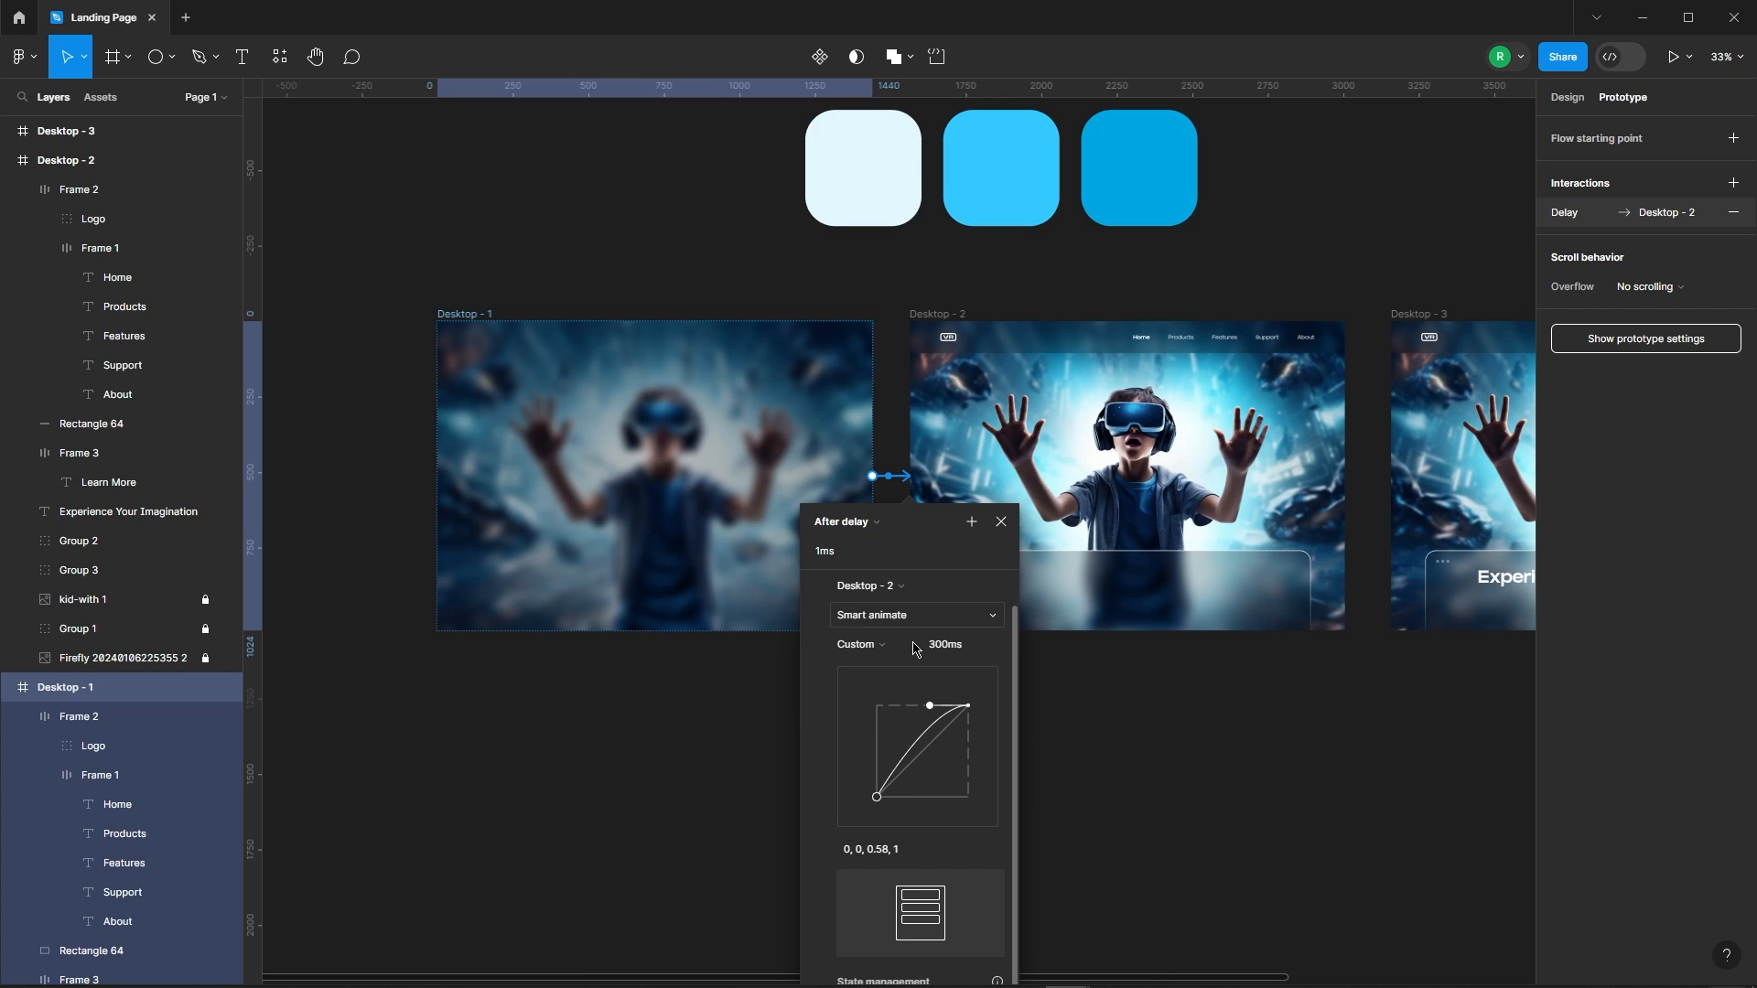
click(879, 432)
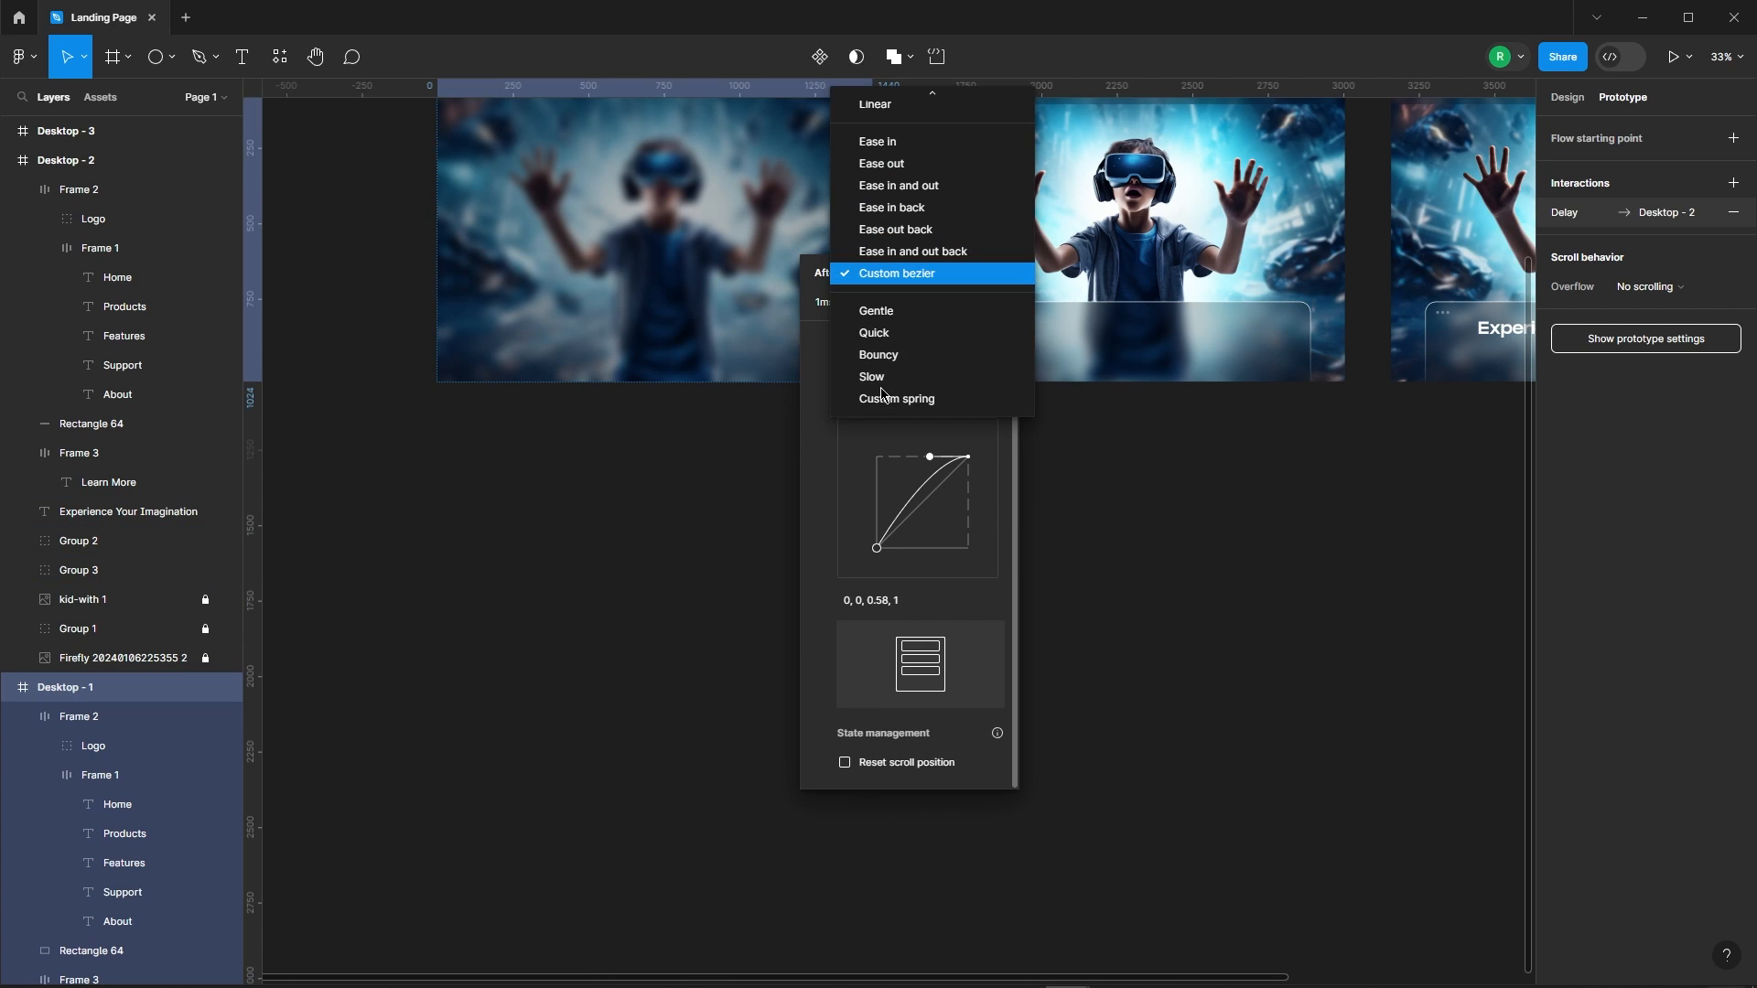
click(892, 275)
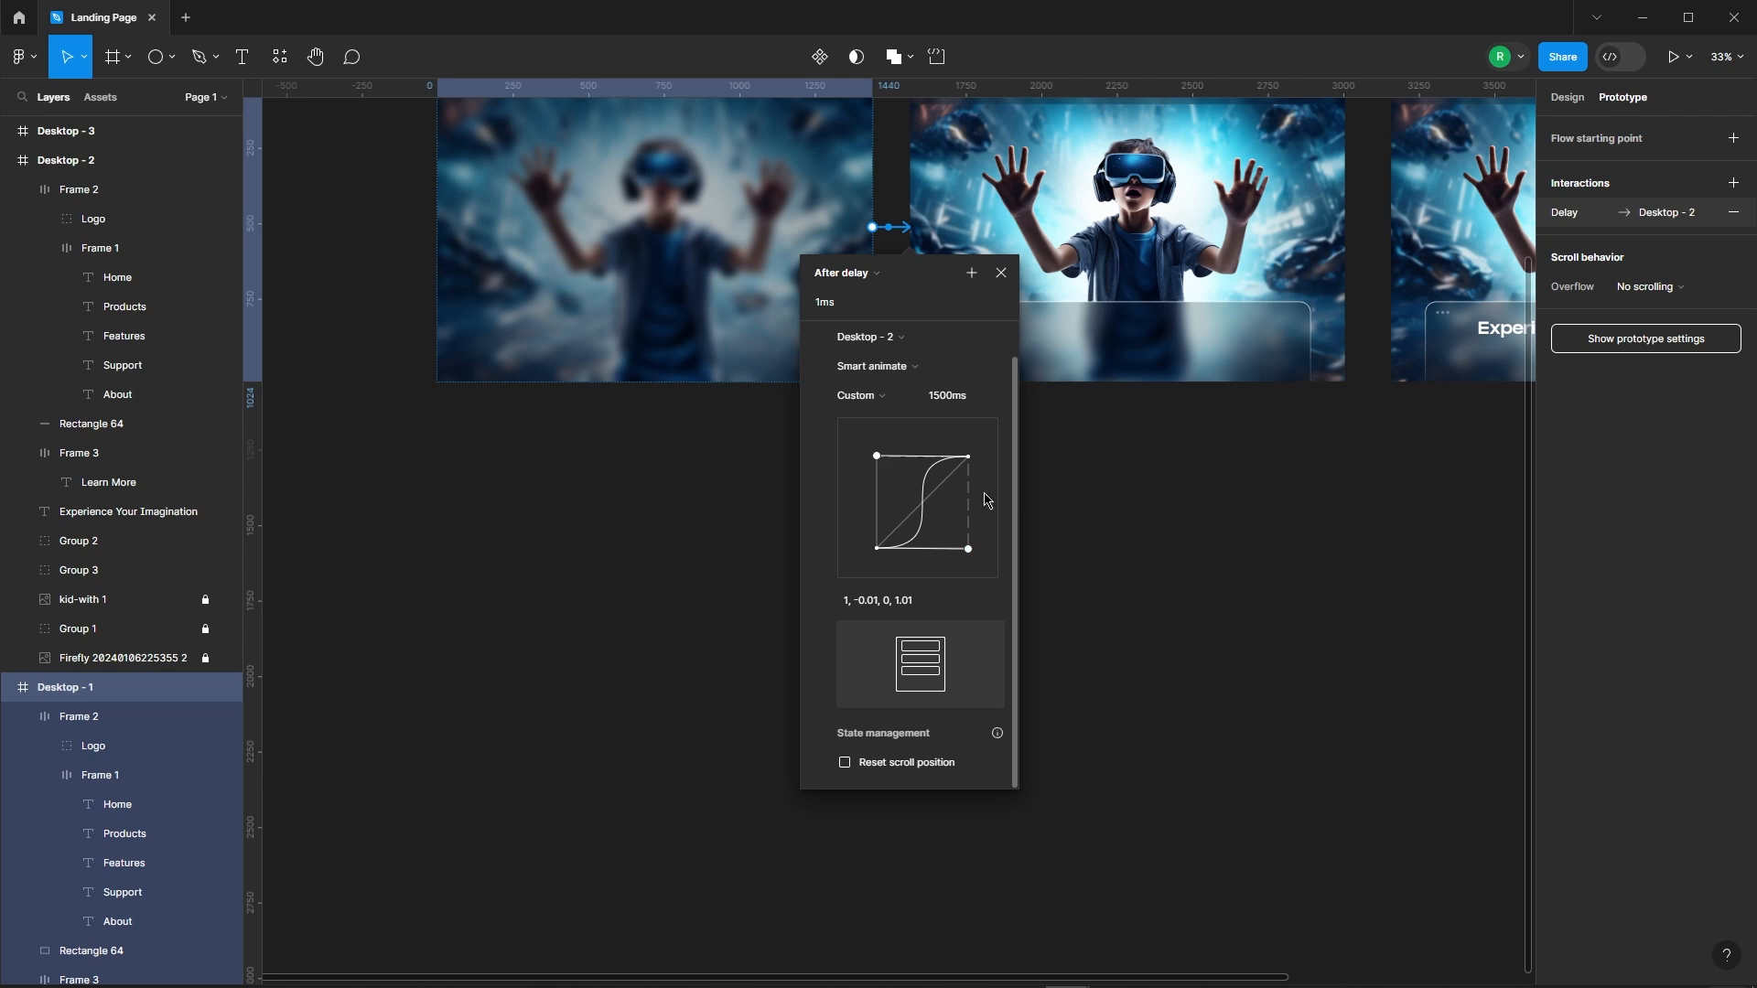
click(1007, 275)
Connect Desktop - 2 to Desktop - 3 with an After delay interaction of 1 ms, keeping the Smart animate transition
scroll(800, 600, down, 3)
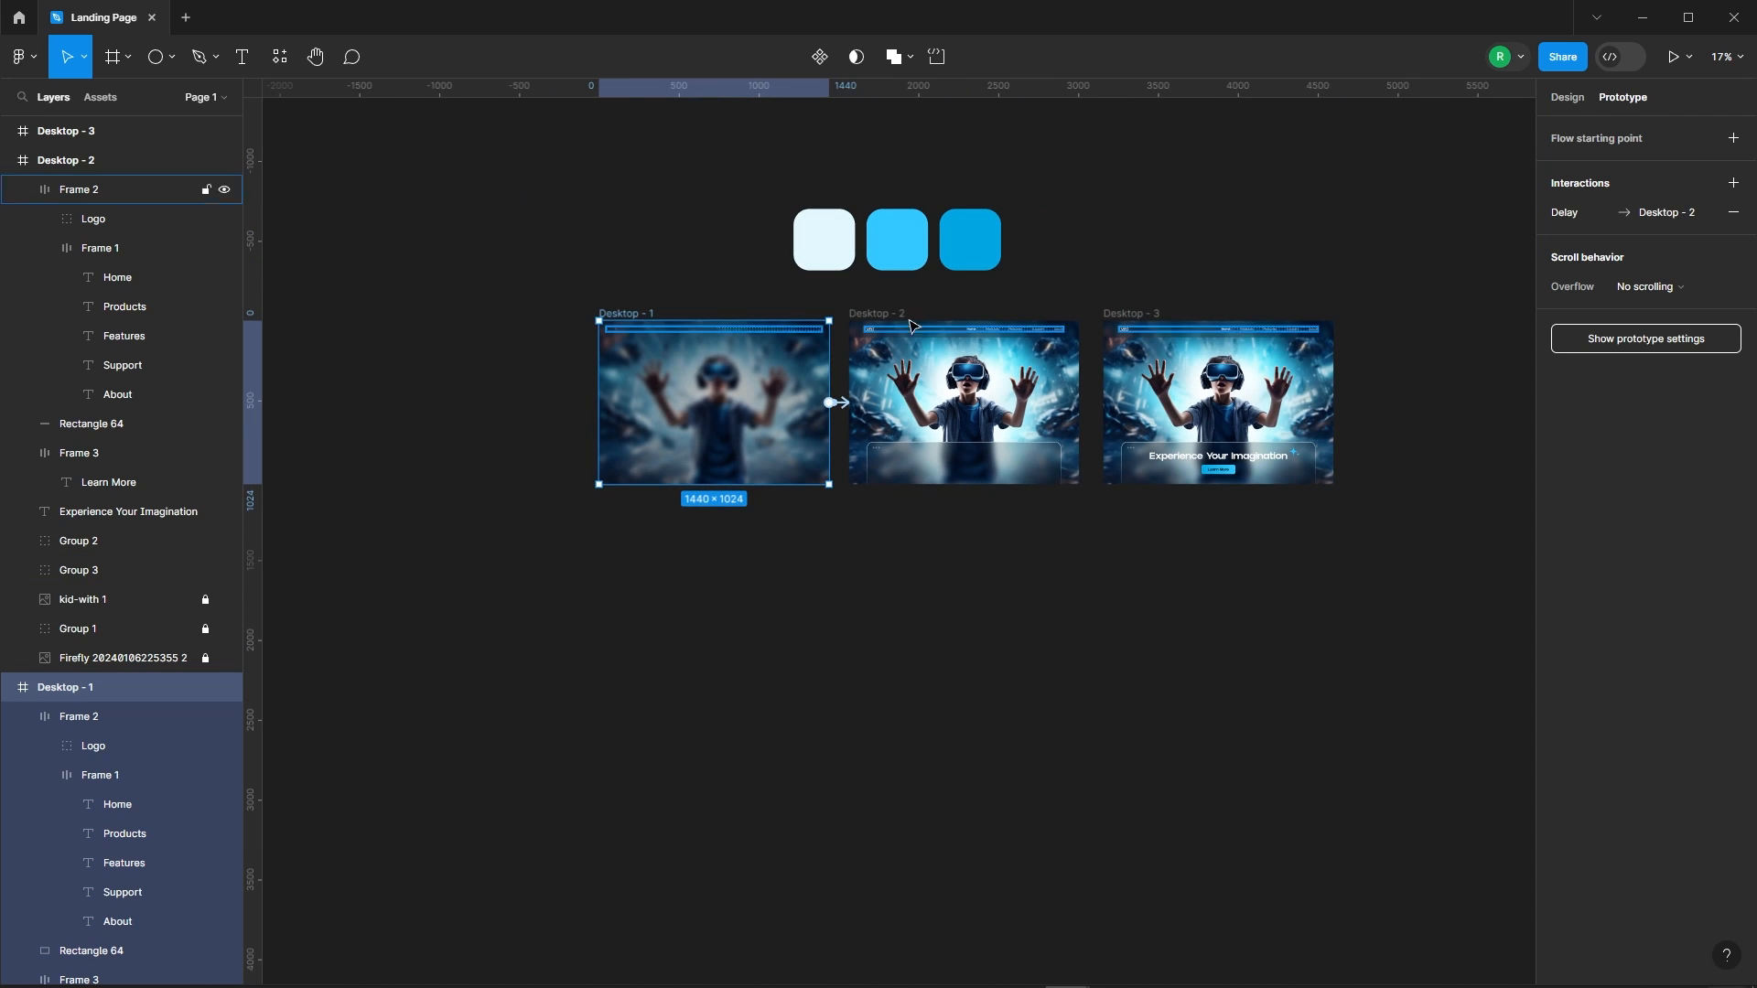
click(1062, 430)
scroll(1097, 436, up, 3)
drag(1087, 466, 1181, 439)
click(1072, 512)
click(1112, 749)
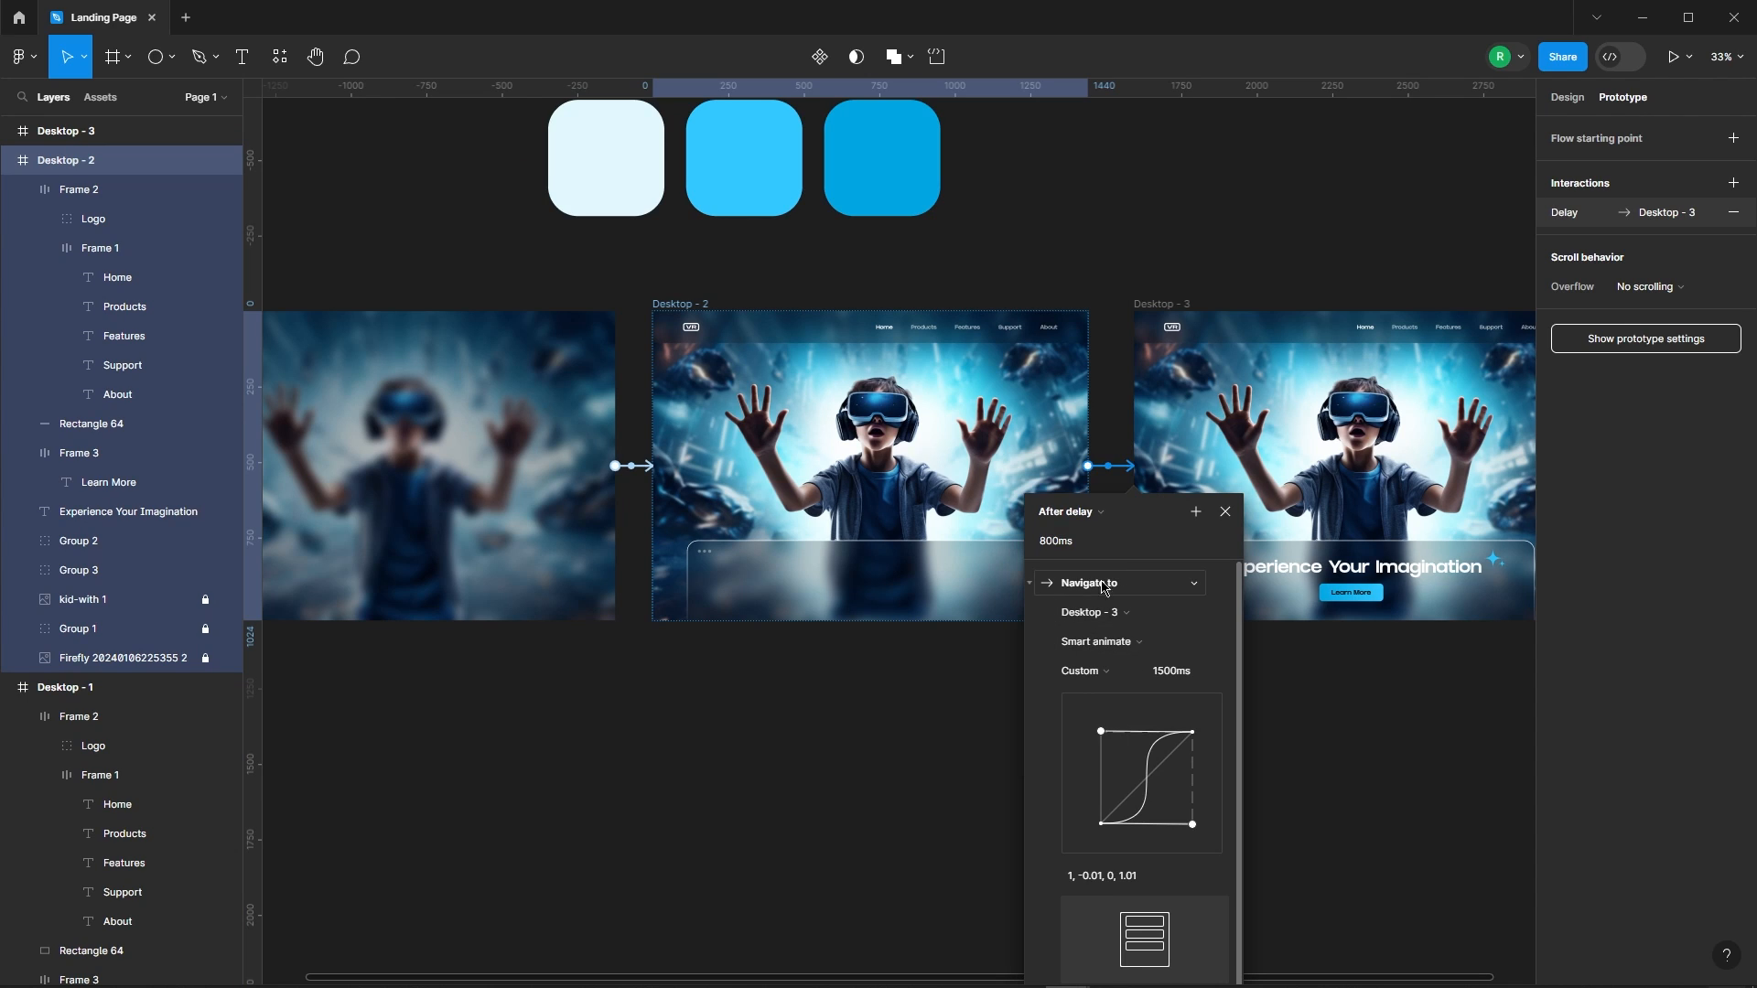
text(1)
click(1225, 511)
click(1235, 757)
Make Desktop - 1 the flow starting point and preview the prototype fitted to the screen
scroll(1104, 293, down, 3)
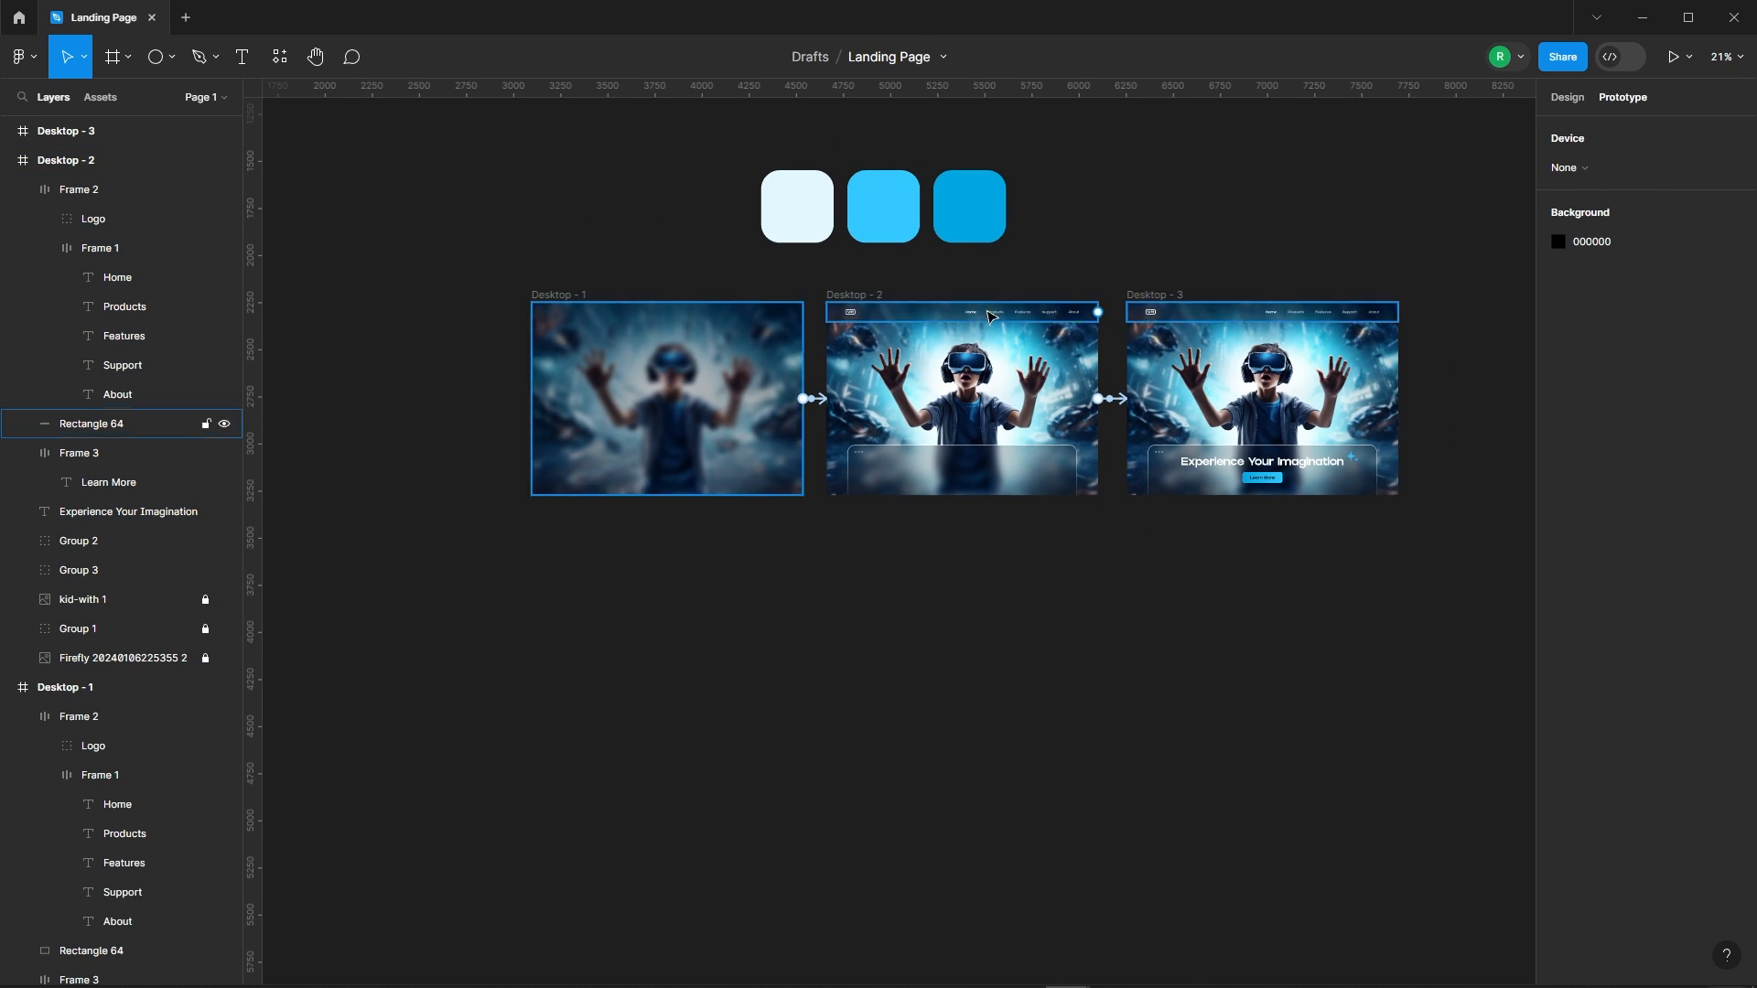
click(559, 295)
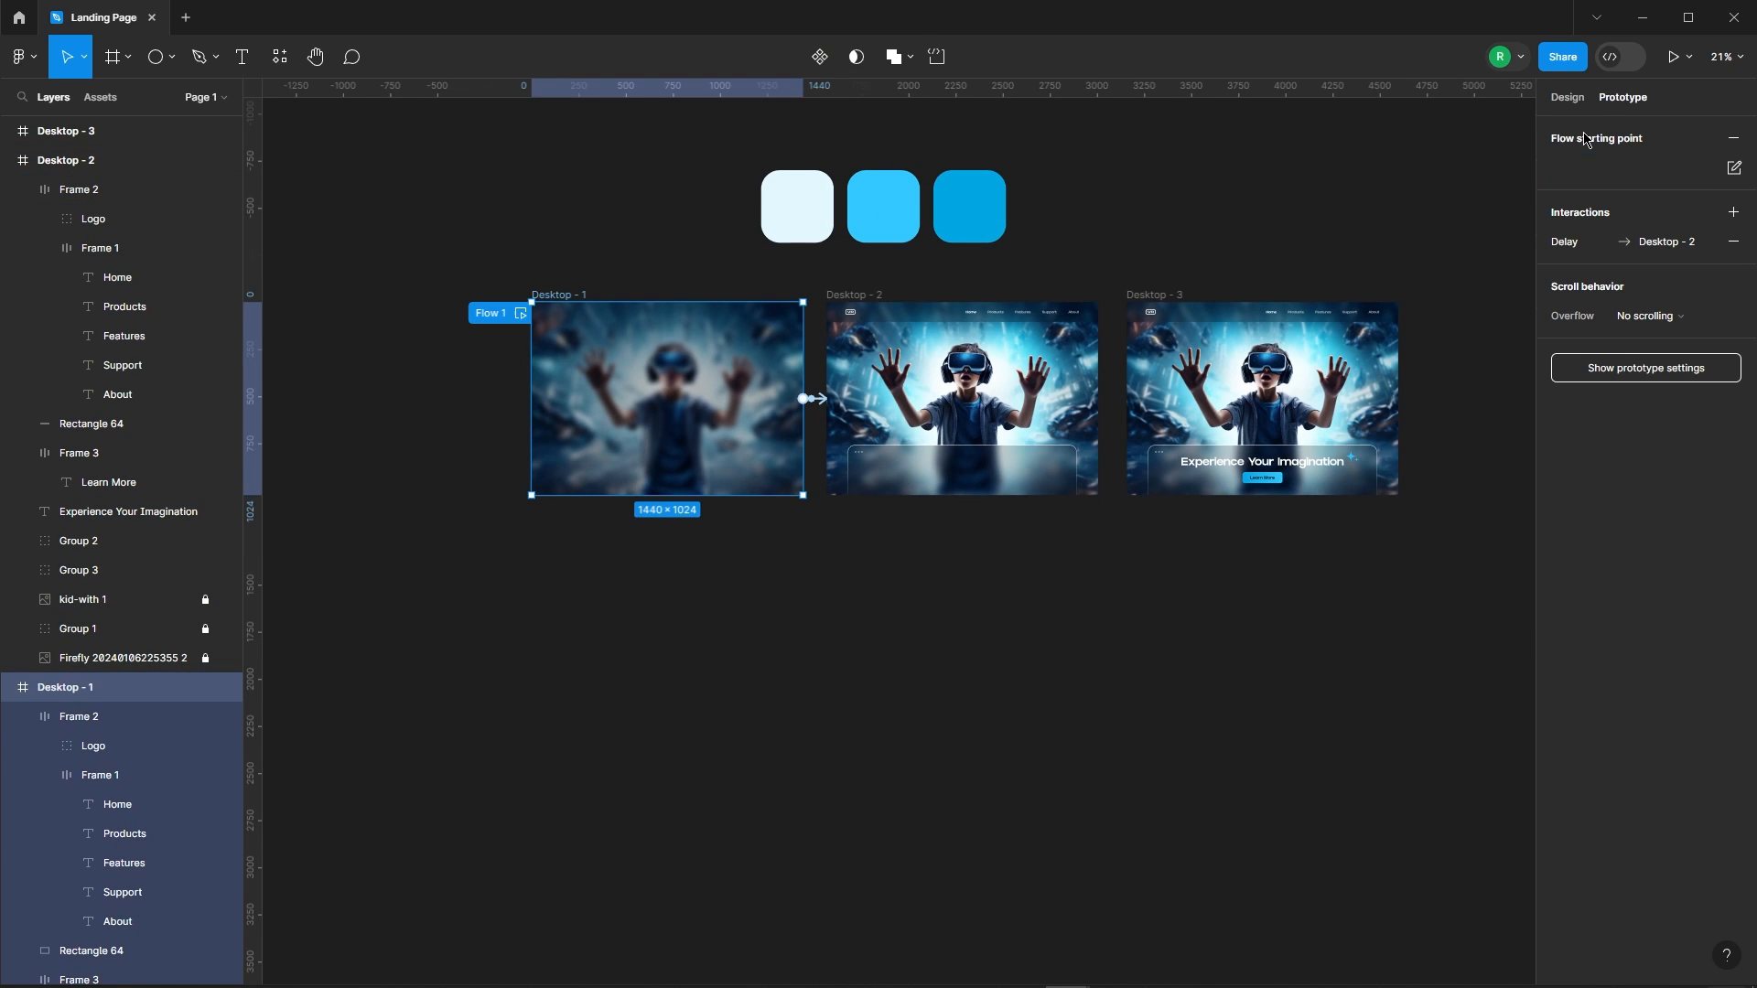
click(519, 314)
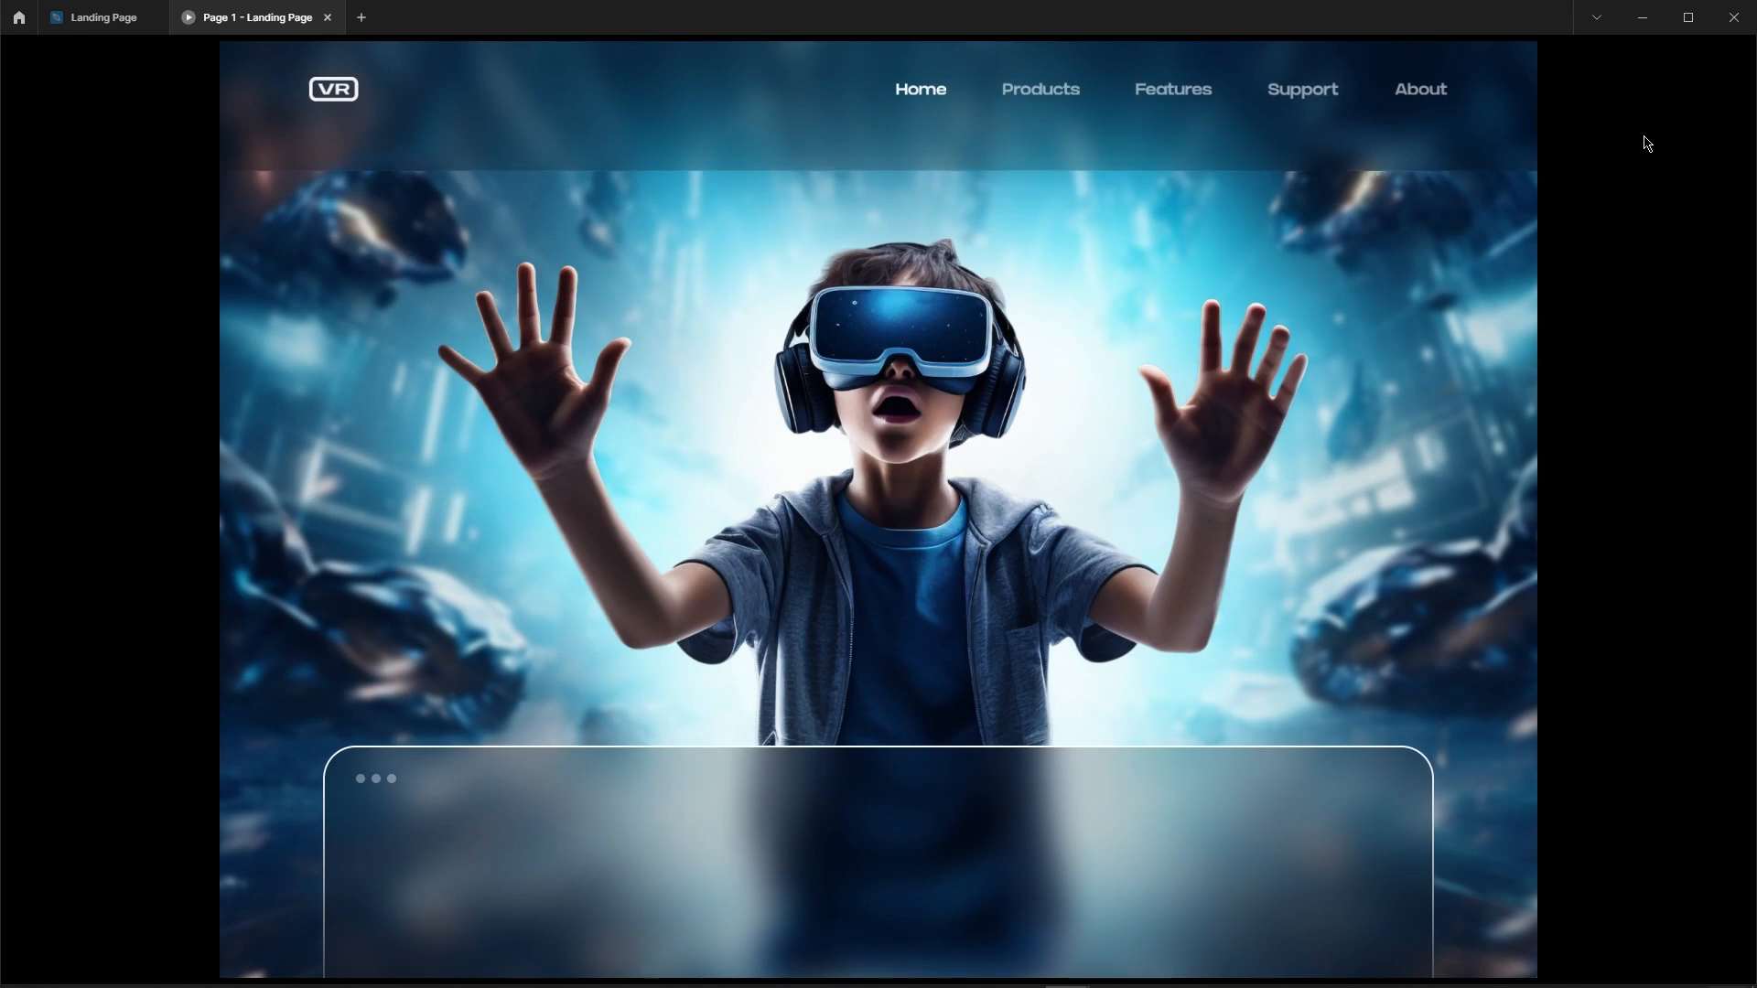
click(1670, 57)
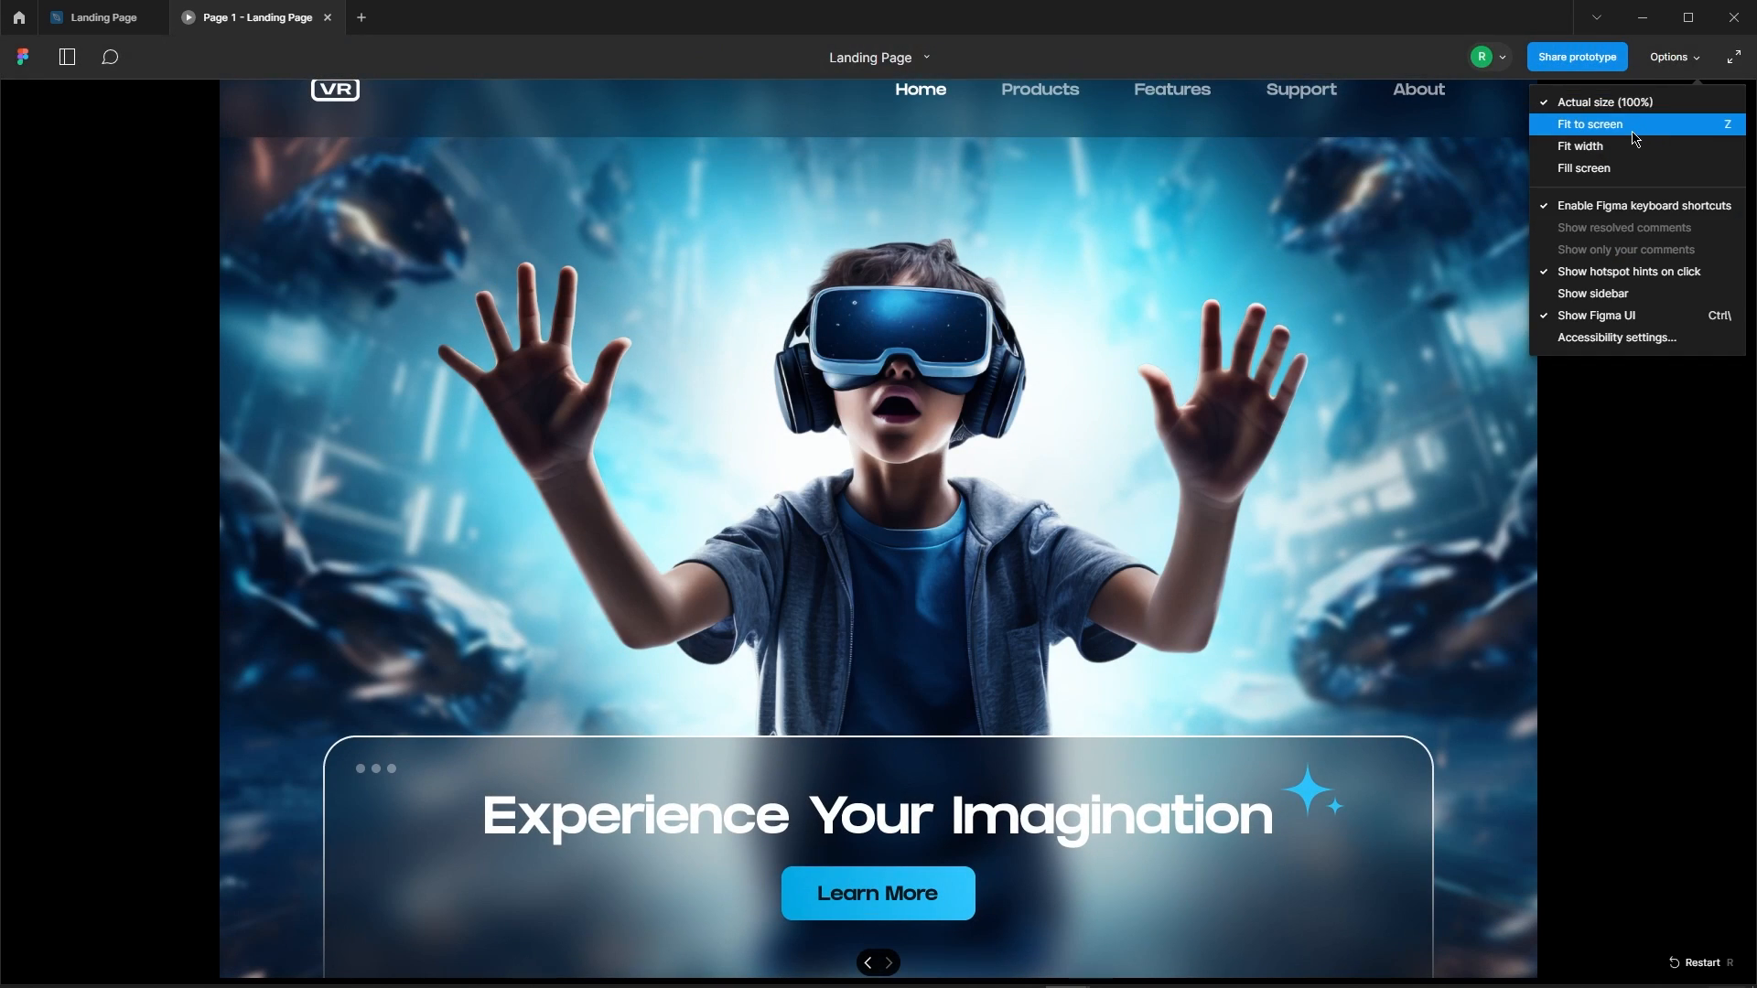
click(1634, 128)
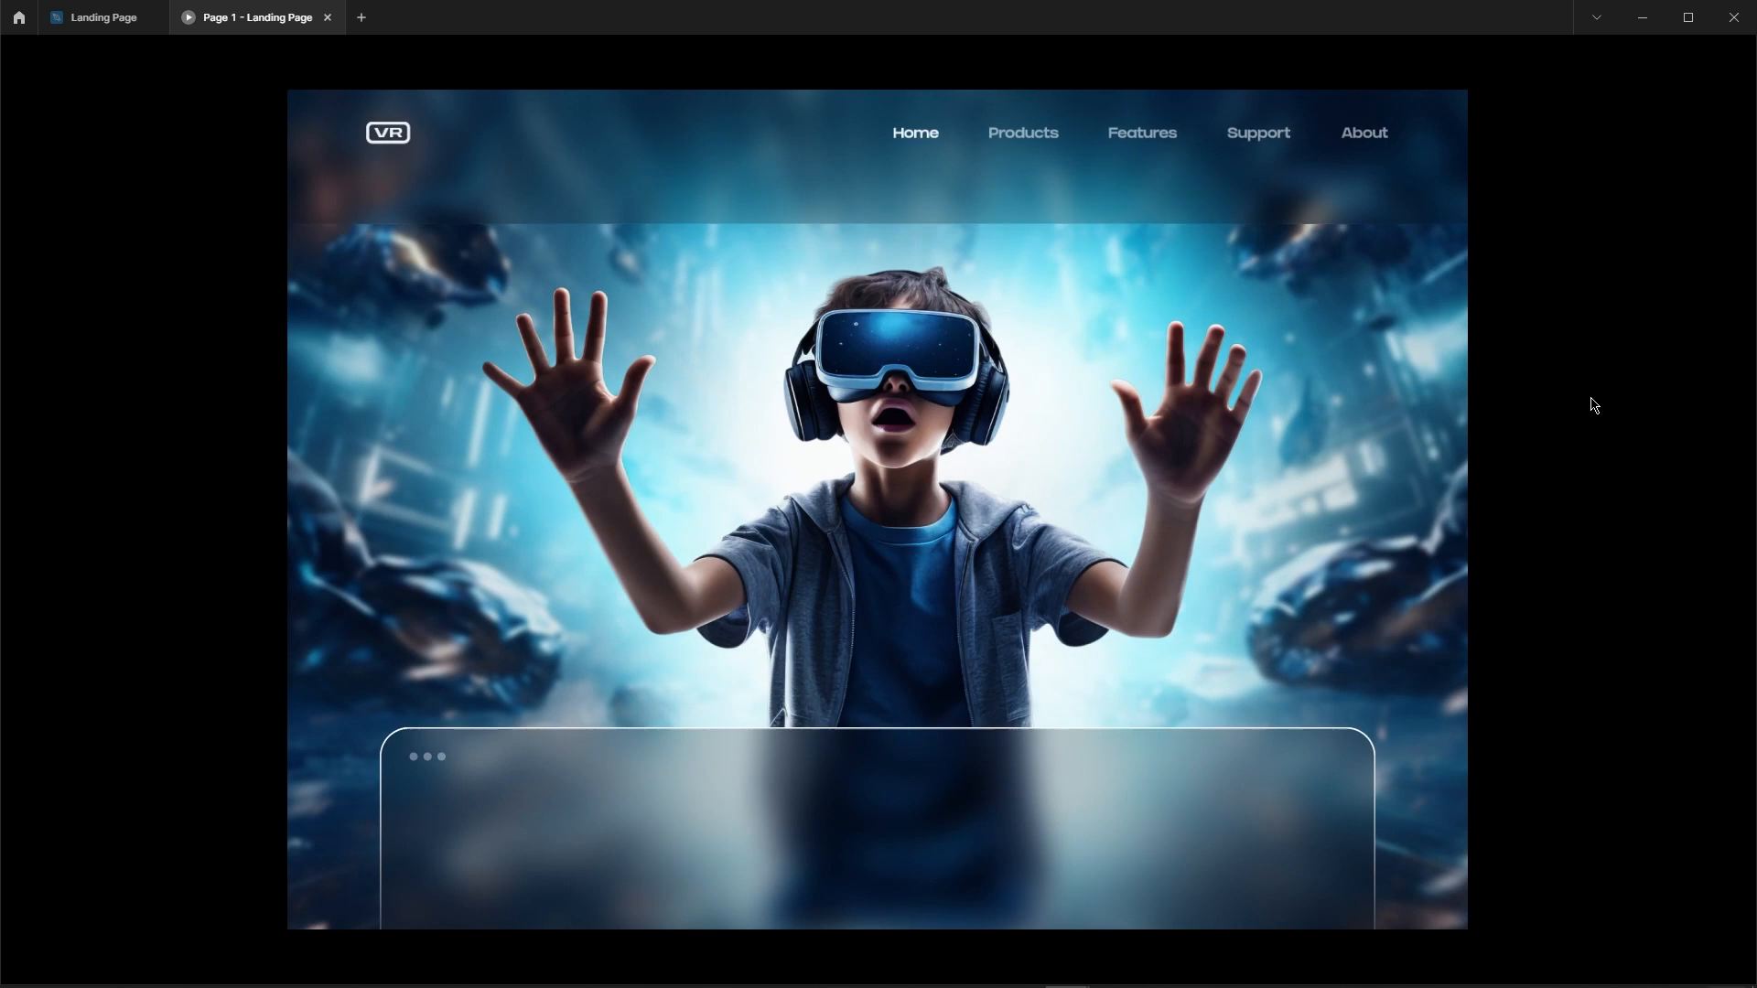